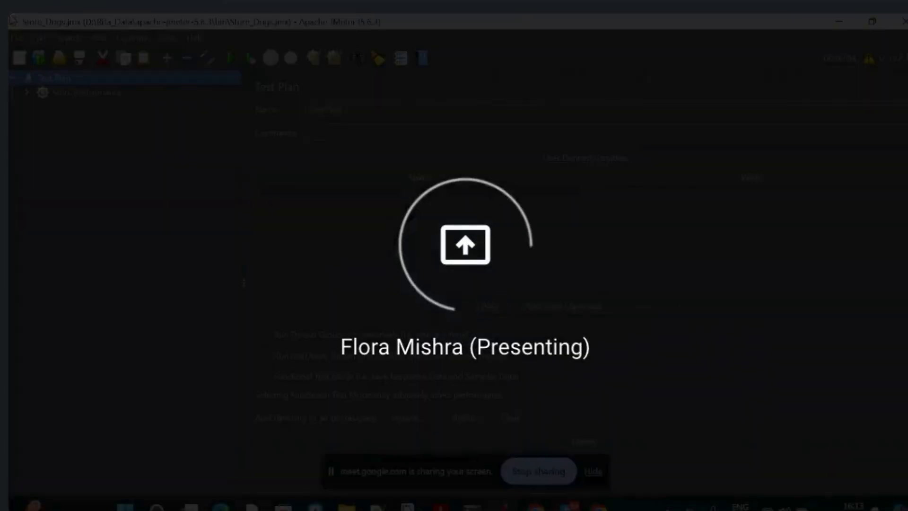
Create a new empty test plan, saving the pending changes to Store_Dogs.jmx first.
{"action": "left_click", "coordinate": [16, 39]}
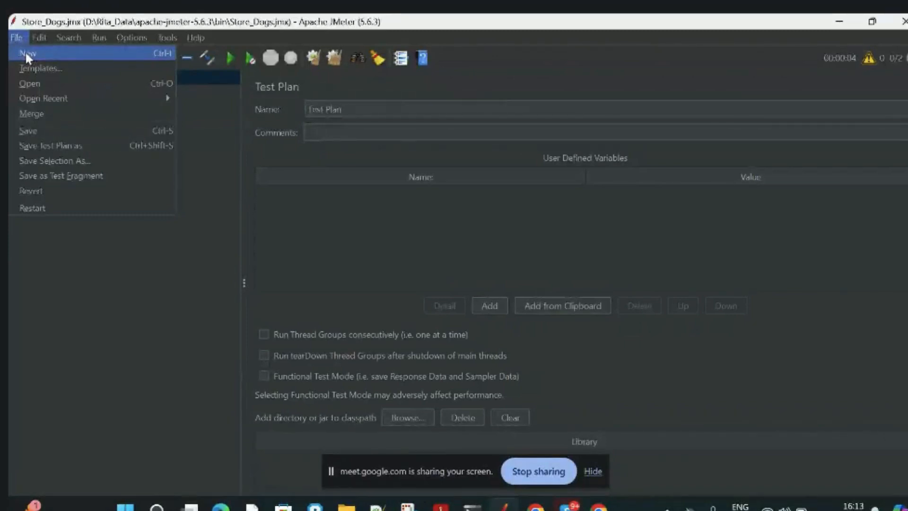
{"action": "left_click", "coordinate": [26, 53]}
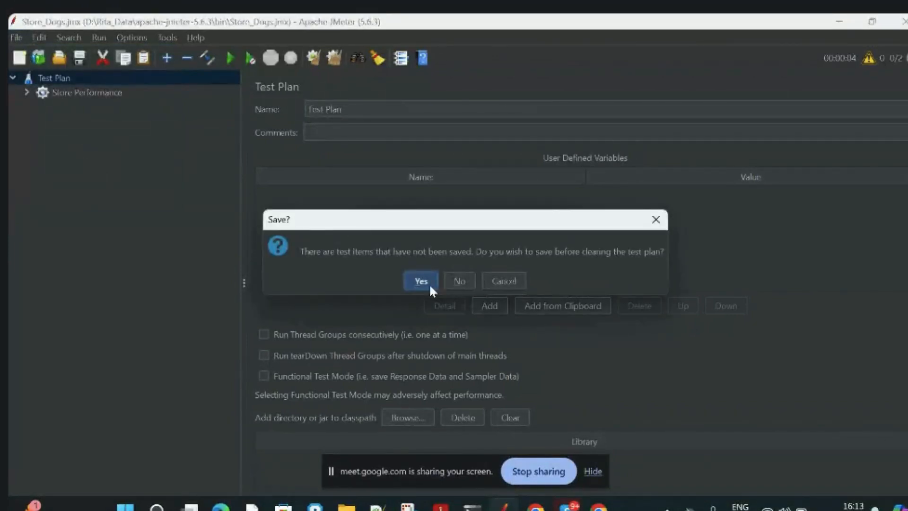
{"action": "left_click", "coordinate": [420, 284]}
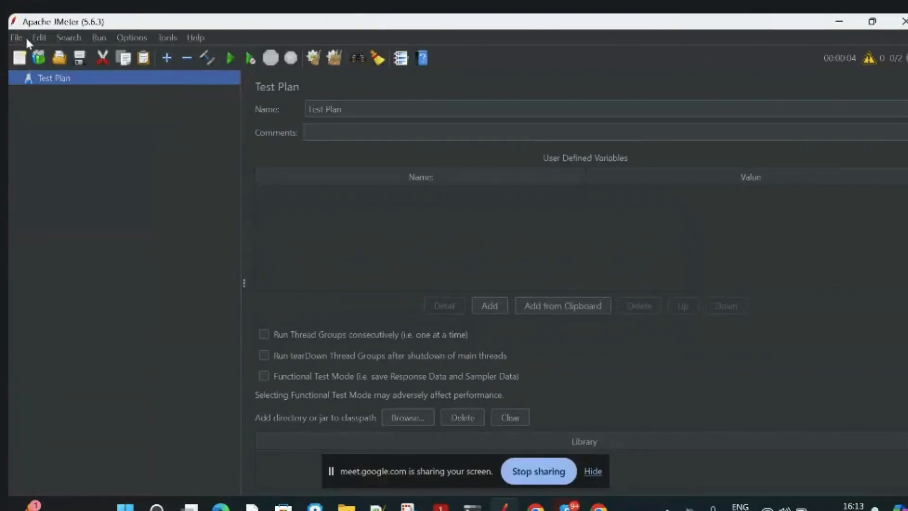
{"action": "left_click", "coordinate": [13, 40]}
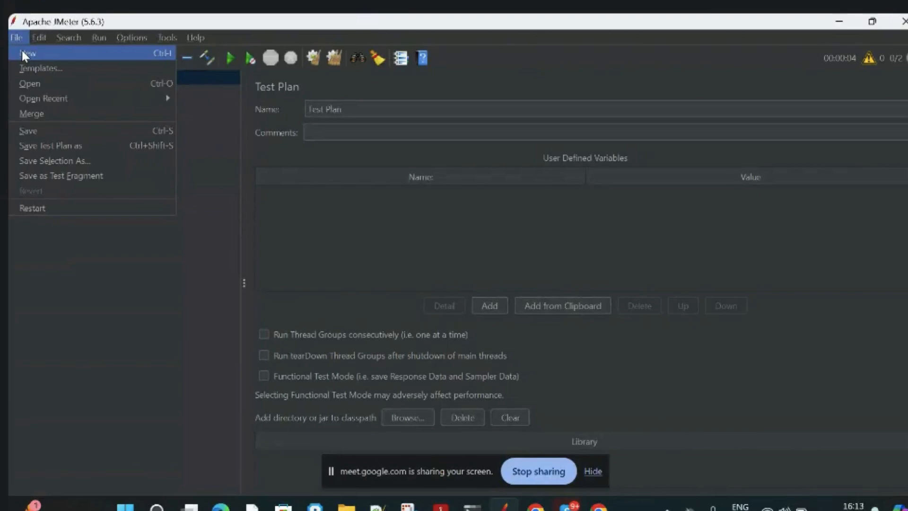
{"action": "left_click", "coordinate": [180, 306]}
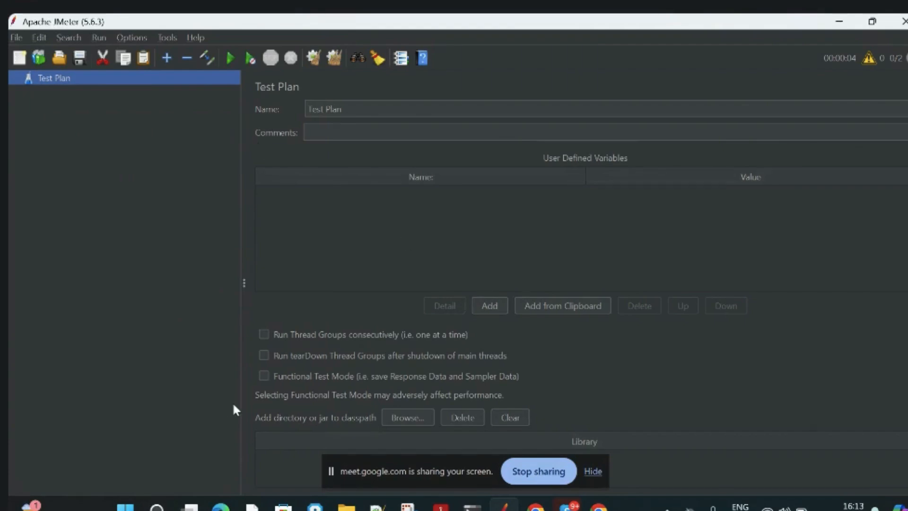
Add a Thread Group to the test plan.
{"action": "right_click", "coordinate": [115, 82]}
{"action": "mouse_move", "coordinate": [140, 88]}
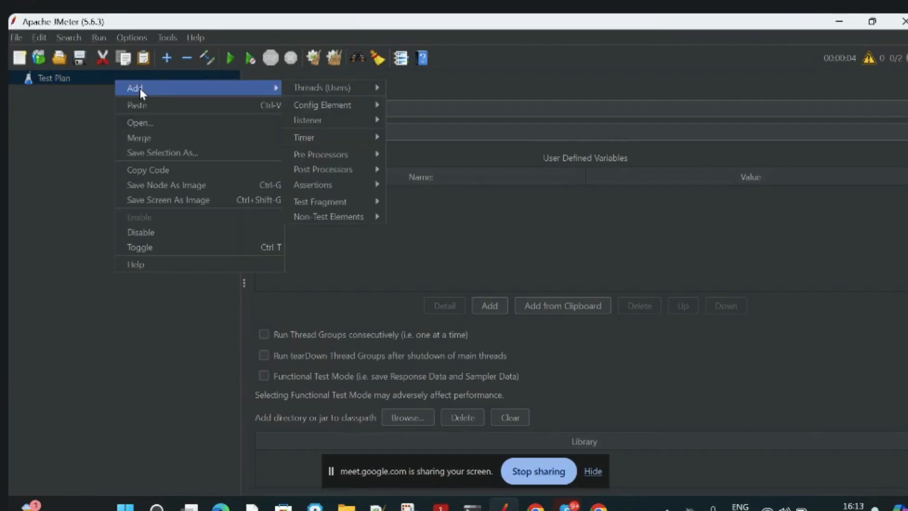
{"action": "mouse_move", "coordinate": [305, 94]}
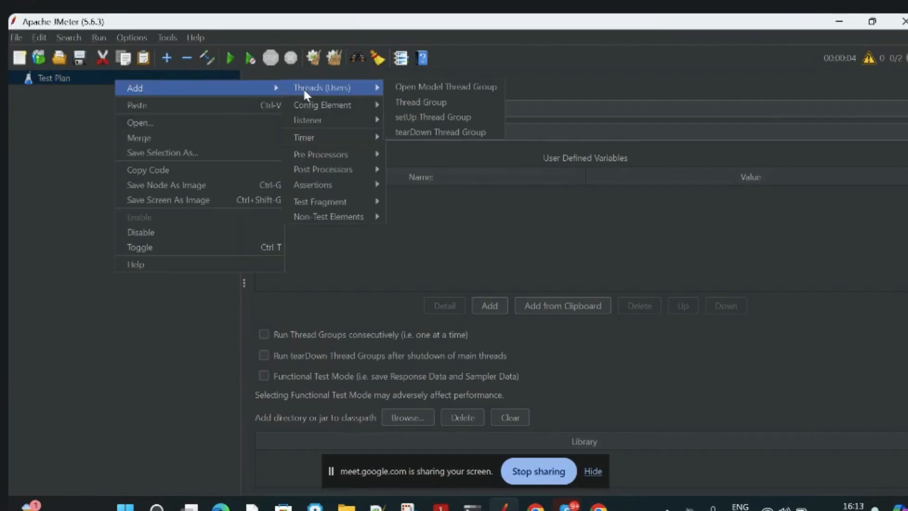
{"action": "left_click", "coordinate": [424, 103]}
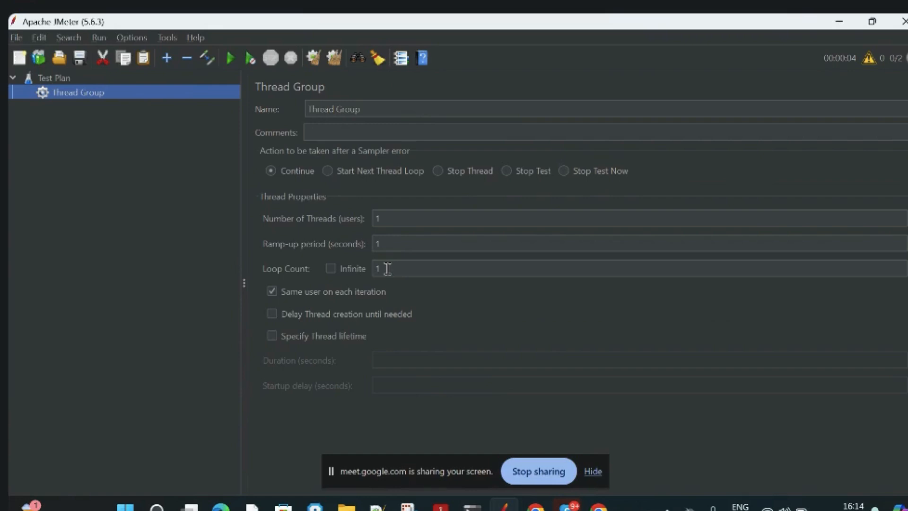
Set the Thread Group's loop count to 10.
{"action": "left_click", "coordinate": [380, 219]}
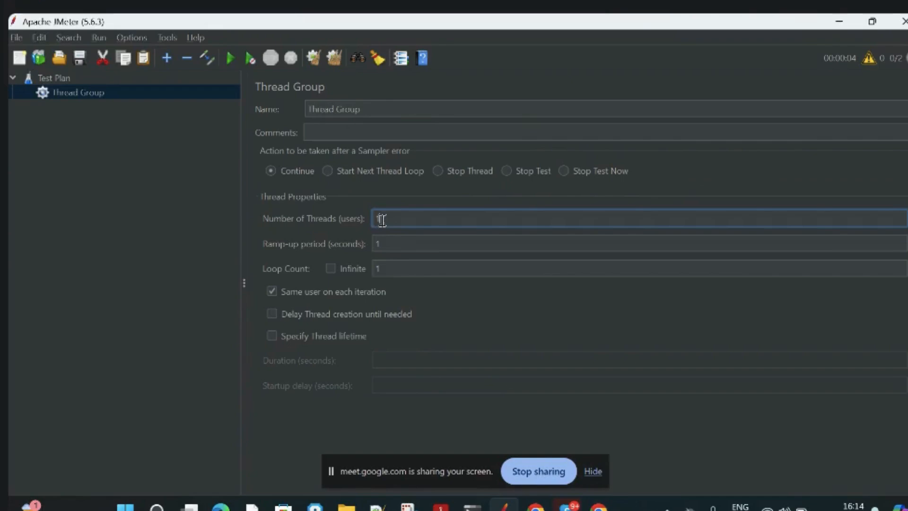
{"action": "left_click", "coordinate": [382, 269]}
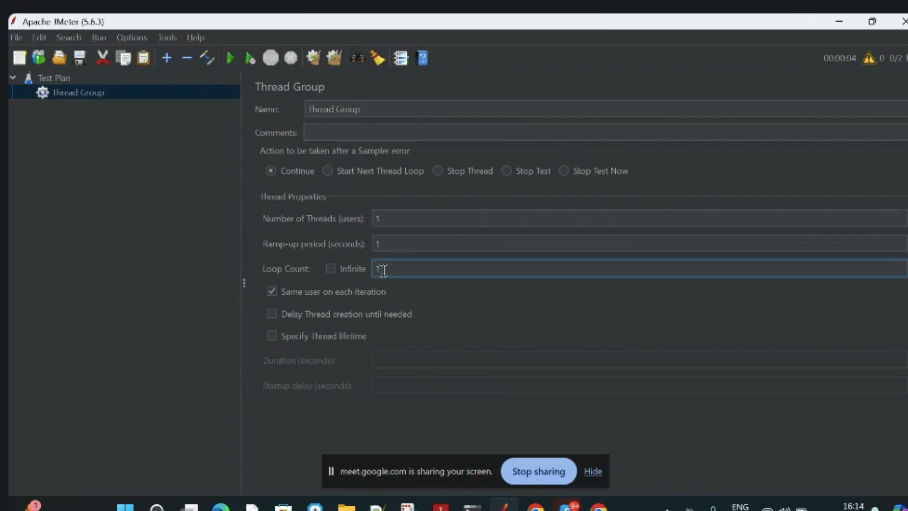
{"action": "type", "text": "0"}
{"action": "left_click", "coordinate": [386, 218]}
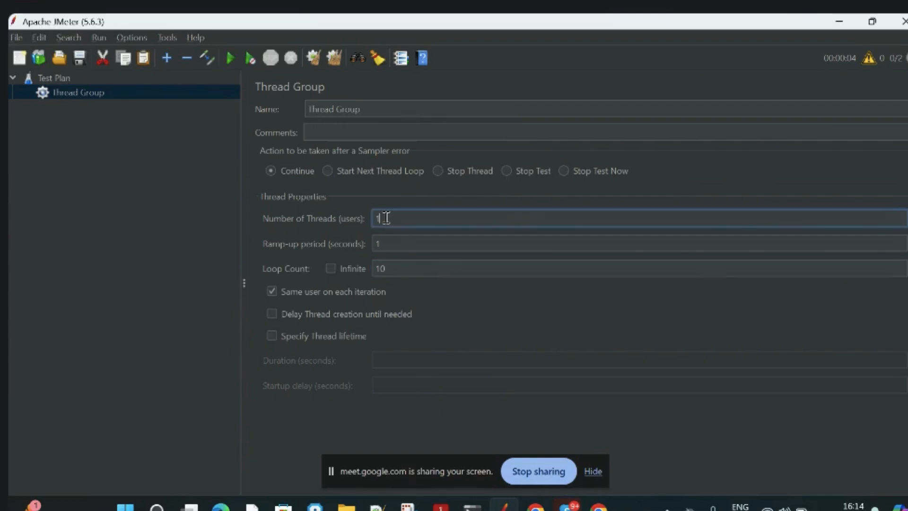
{"action": "left_click", "coordinate": [395, 268]}
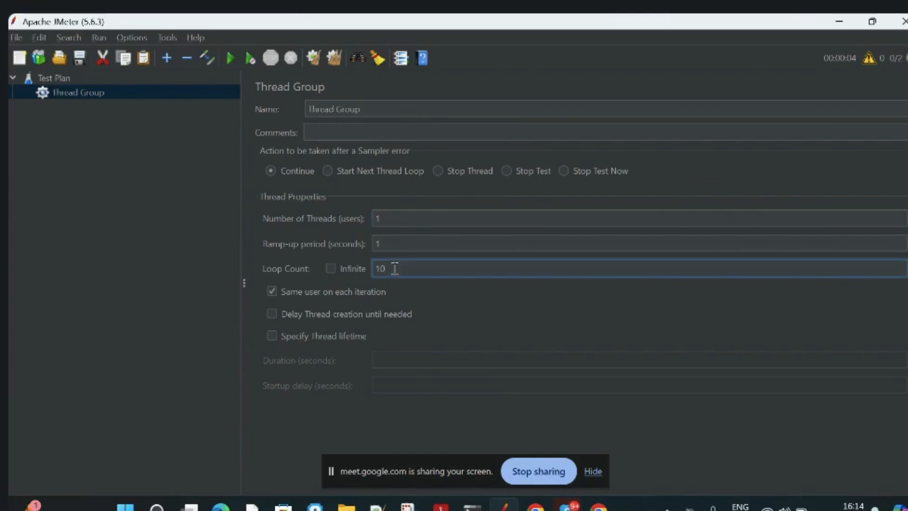
{"action": "left_click", "coordinate": [387, 216]}
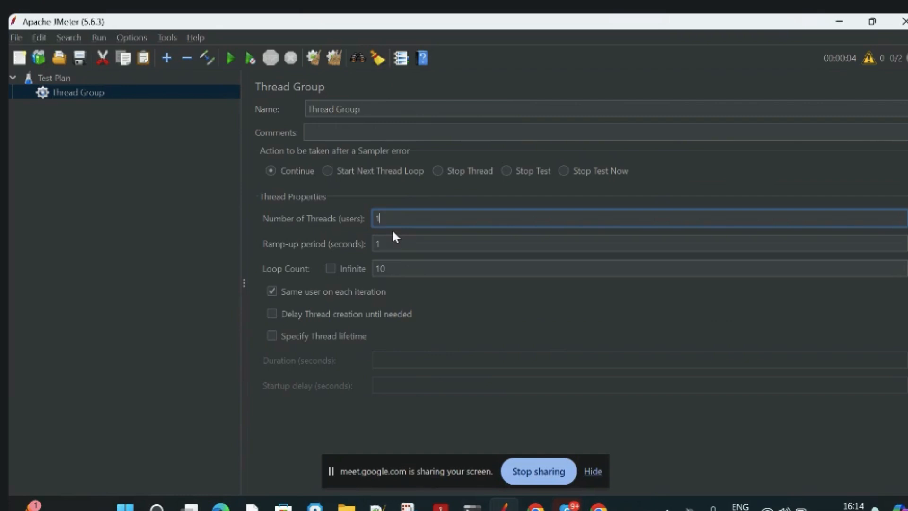
Add an HTTP Request sampler to the Thread Group.
{"action": "left_click", "coordinate": [106, 96]}
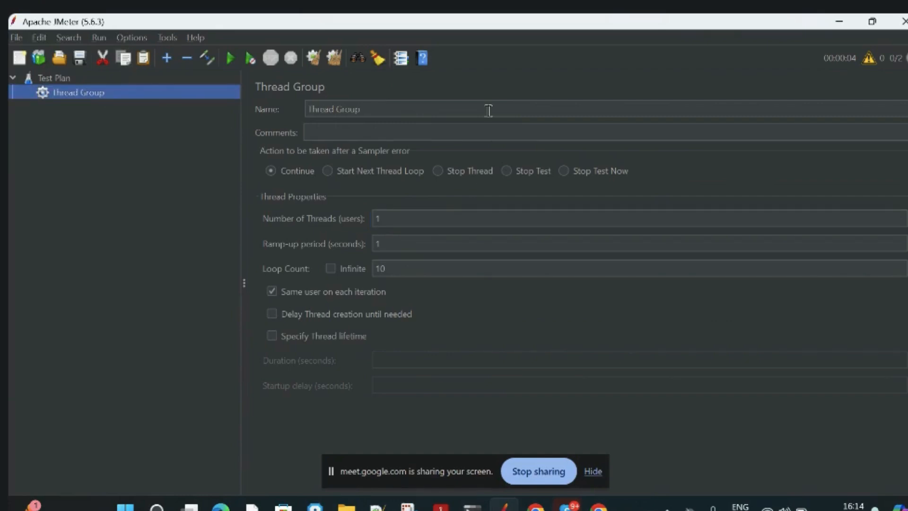
{"action": "right_click", "coordinate": [107, 94]}
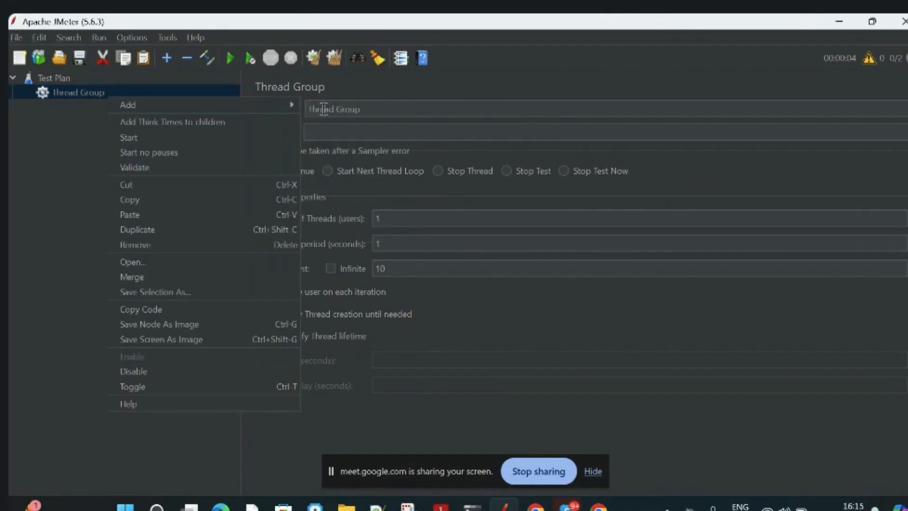
{"action": "mouse_move", "coordinate": [208, 104]}
{"action": "mouse_move", "coordinate": [331, 105]}
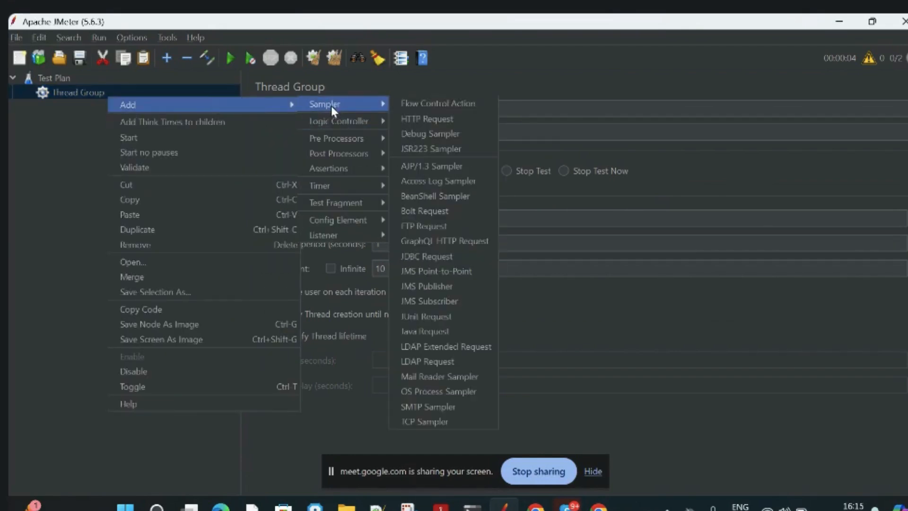
{"action": "left_click", "coordinate": [429, 120]}
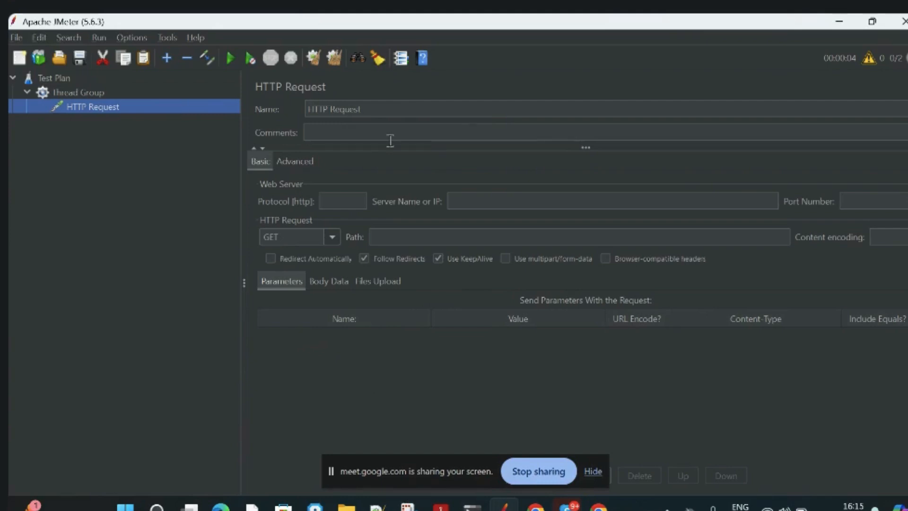
Examine the HTTP Request's protocol, server name and path settings and the available request methods.
{"action": "left_click", "coordinate": [339, 201]}
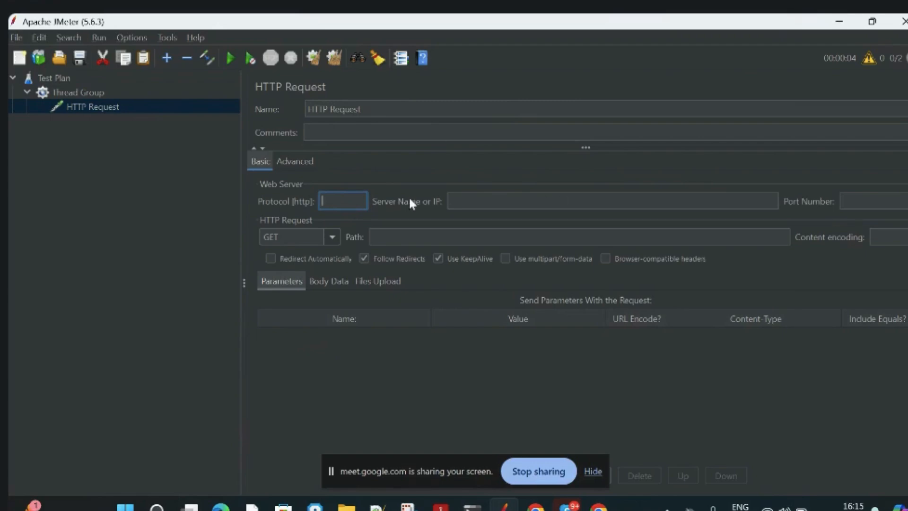
{"action": "left_click", "coordinate": [478, 203]}
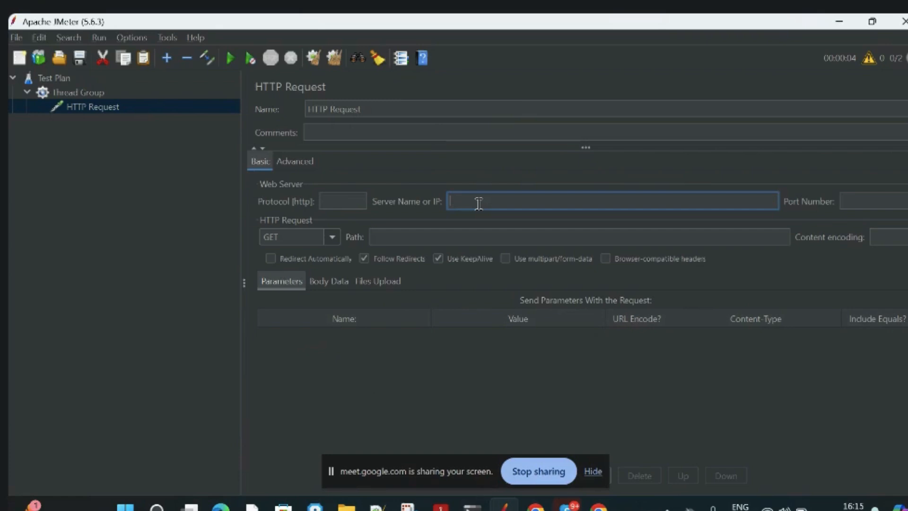
{"action": "left_click", "coordinate": [442, 237]}
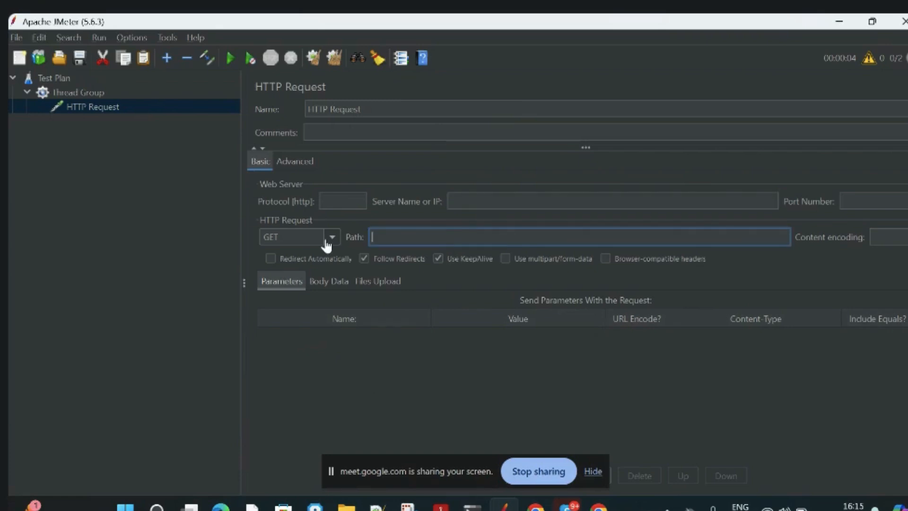
{"action": "left_click", "coordinate": [291, 239]}
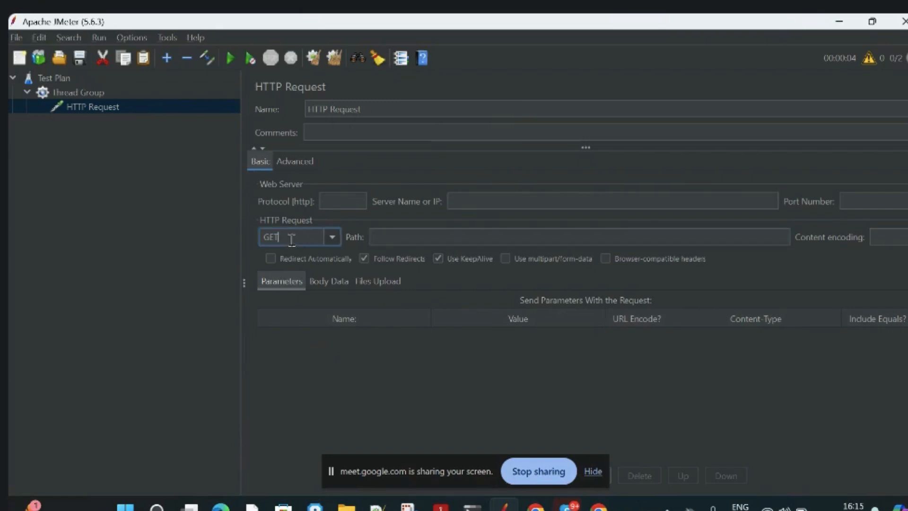
{"action": "left_click", "coordinate": [332, 237]}
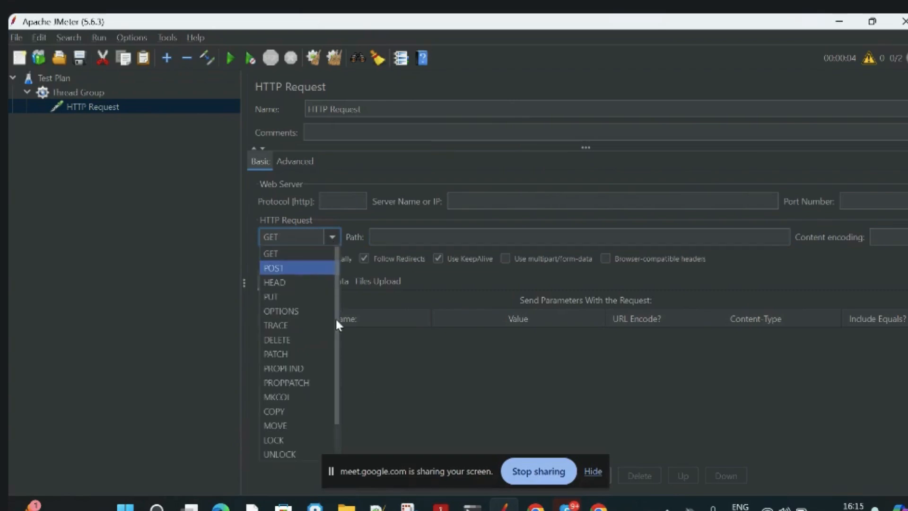
{"action": "scroll", "coordinate": [336, 398], "scroll_direction": "down", "scroll_amount": 1}
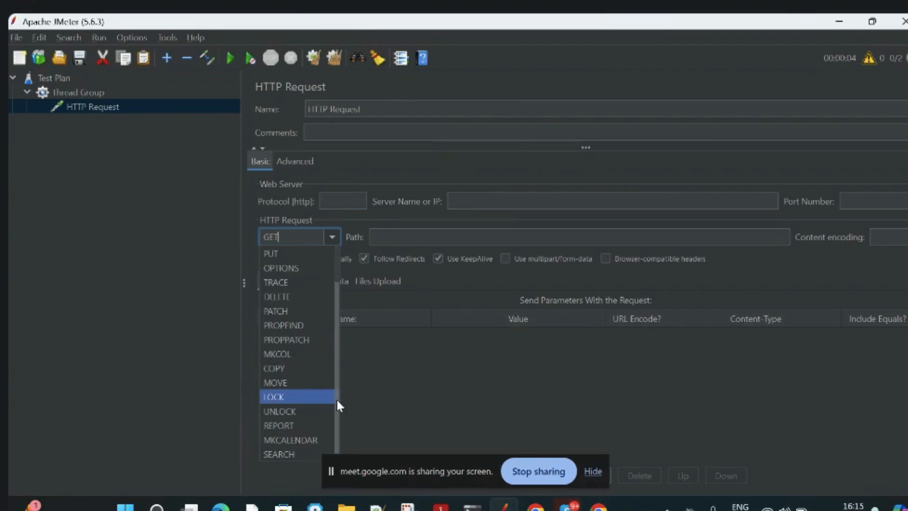
{"action": "scroll", "coordinate": [336, 331], "scroll_direction": "up", "scroll_amount": 1}
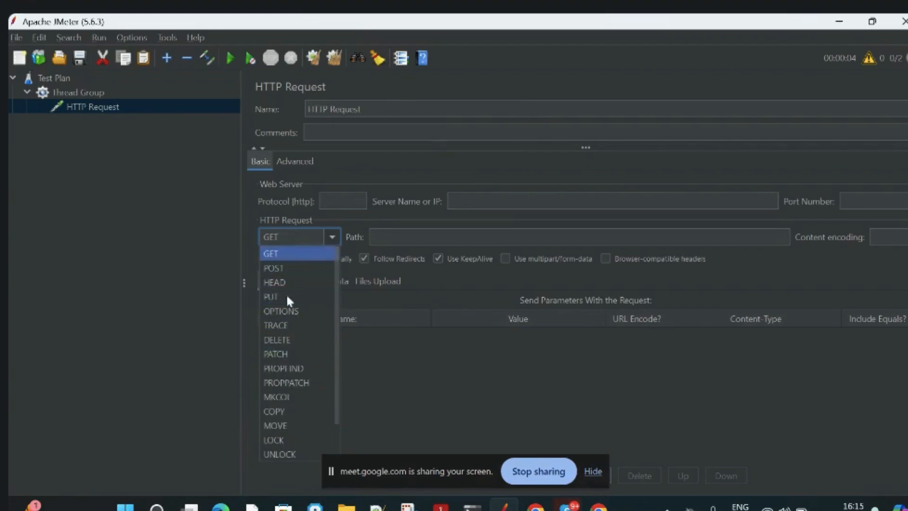
{"action": "left_click", "coordinate": [462, 391]}
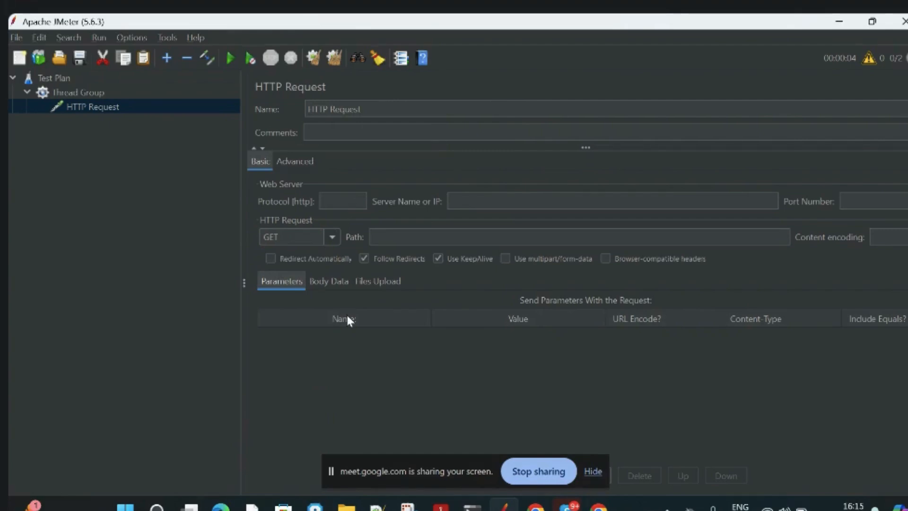
Set the HTTP Request's protocol to https.
{"action": "left_click", "coordinate": [328, 198]}
{"action": "type", "text": "https"}
{"action": "left_click", "coordinate": [549, 195]}
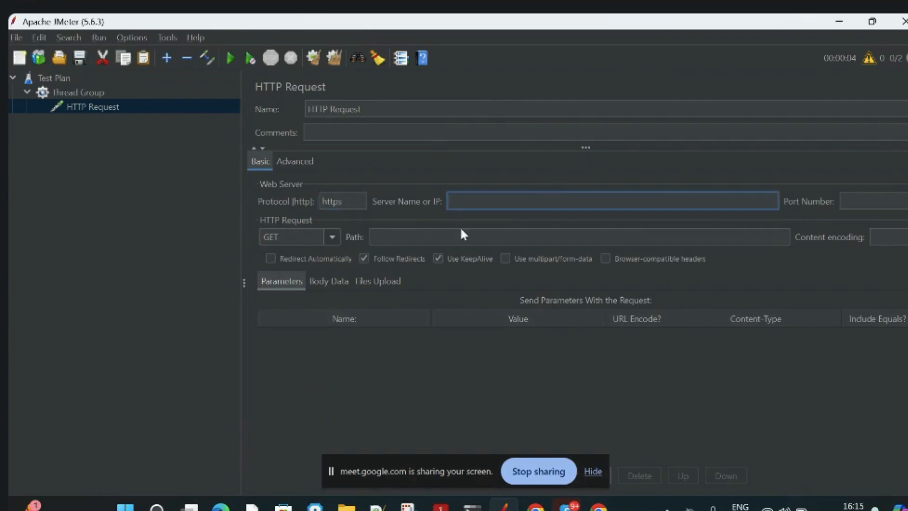
{"action": "left_click", "coordinate": [598, 507]}
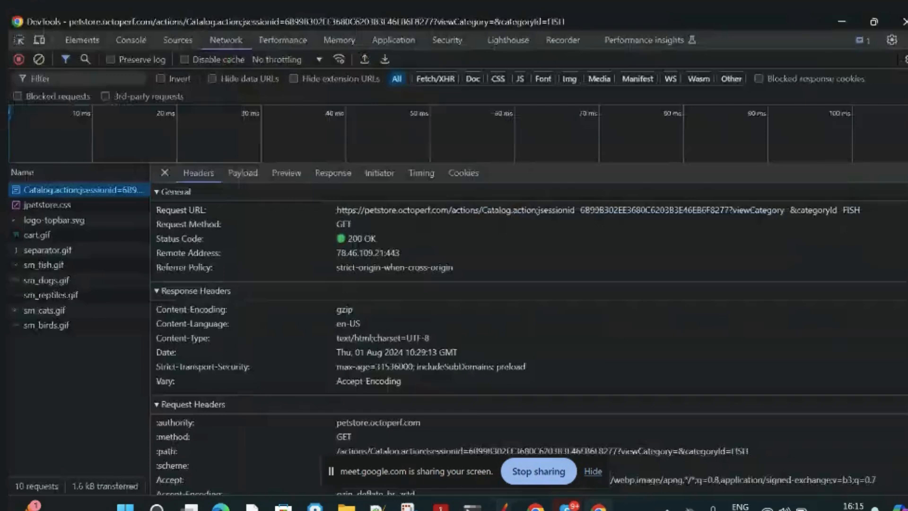
{"action": "mouse_move", "coordinate": [535, 507]}
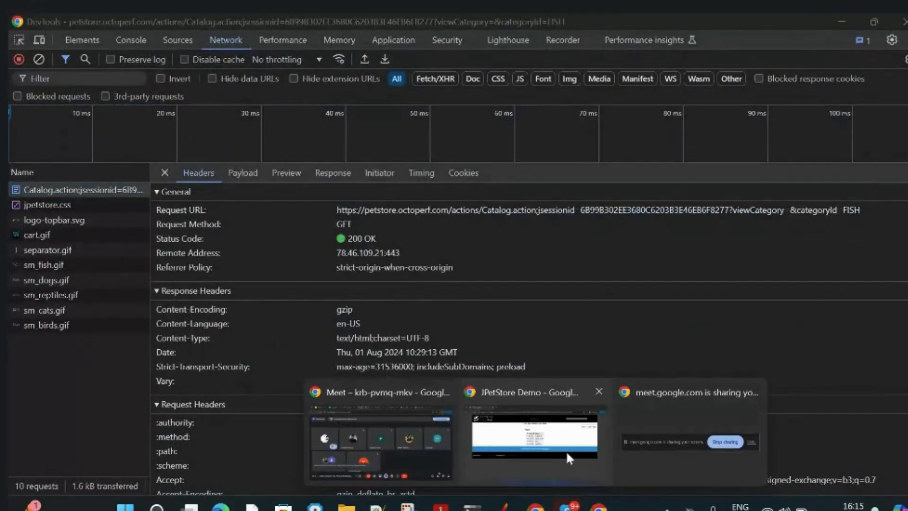
{"action": "left_click", "coordinate": [565, 450]}
{"action": "left_click_drag", "start_coordinate": [216, 62], "coordinate": [106, 59]}
{"action": "key", "text": "ctrl+c"}
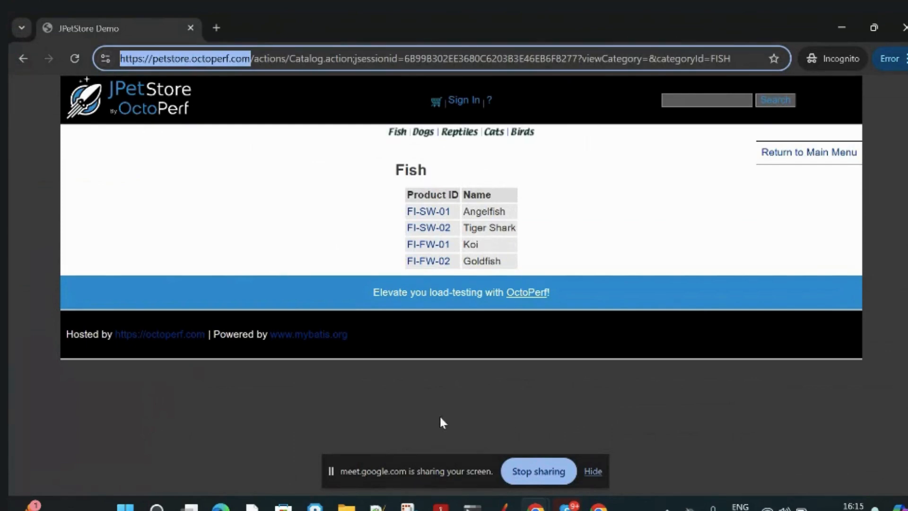
{"action": "mouse_move", "coordinate": [598, 507]}
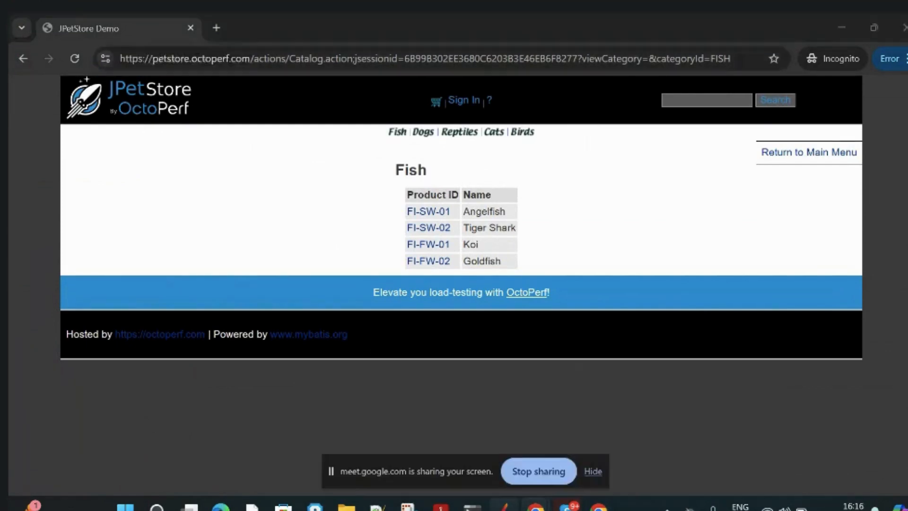
{"action": "left_click", "coordinate": [503, 506]}
{"action": "key", "text": "ctrl+v"}
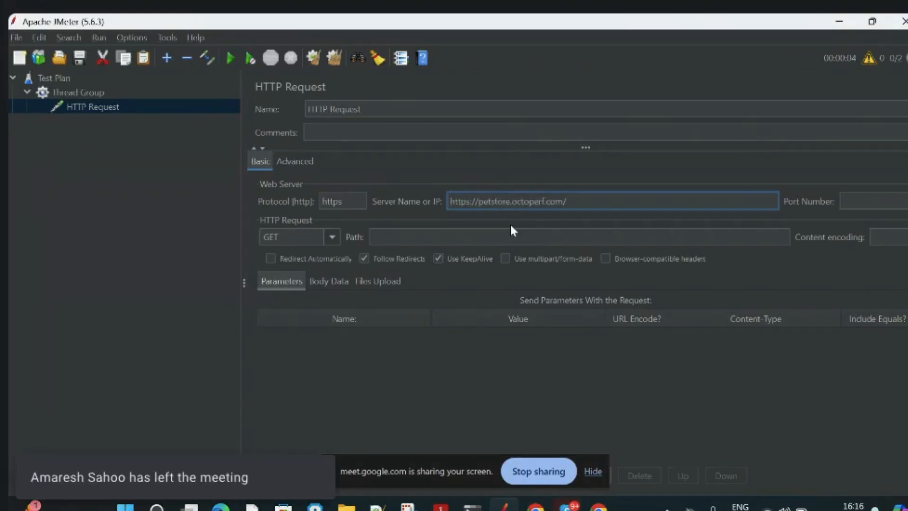
{"action": "left_click", "coordinate": [467, 417]}
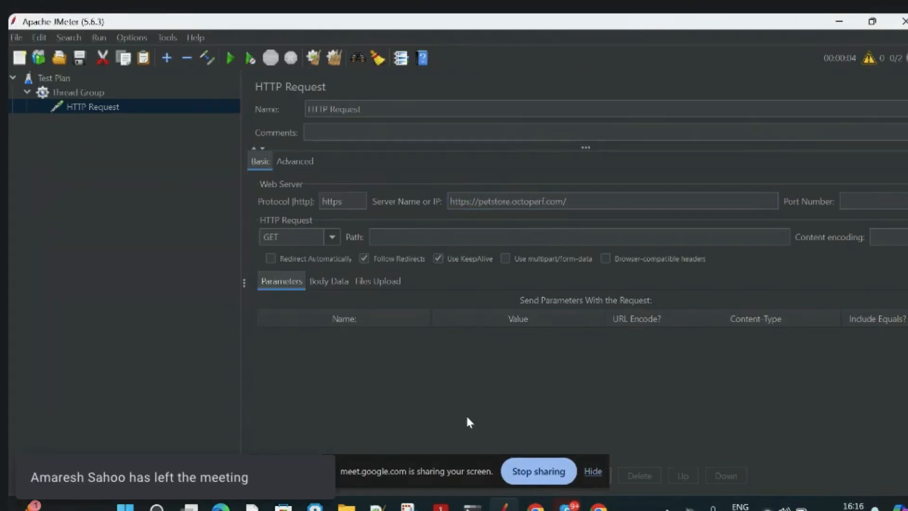
Switch to the JPetStore page in Chrome, browse its pet categories and open the Fish category.
{"action": "left_click", "coordinate": [386, 237]}
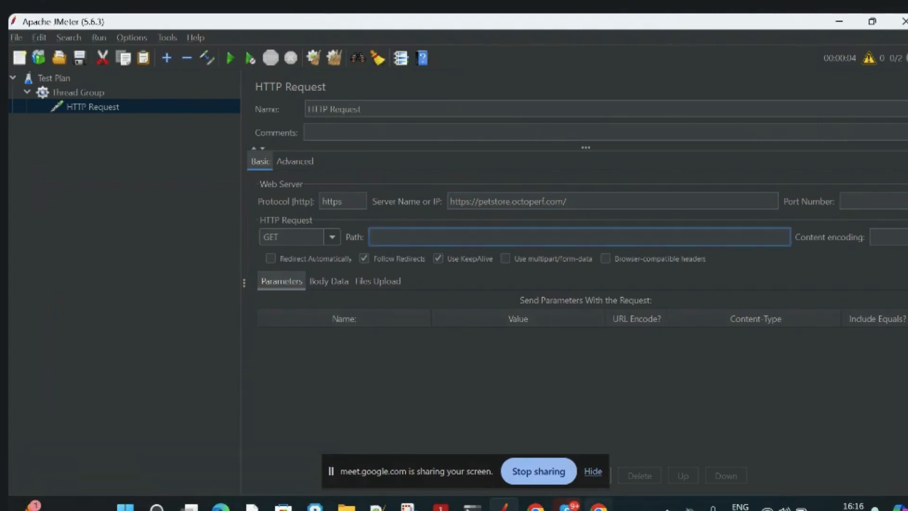
{"action": "left_click", "coordinate": [598, 505]}
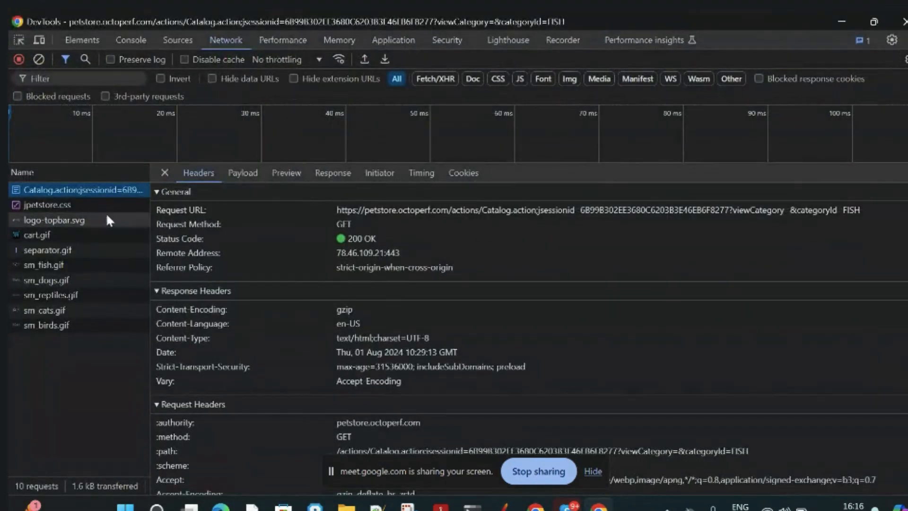
{"action": "left_click", "coordinate": [535, 505]}
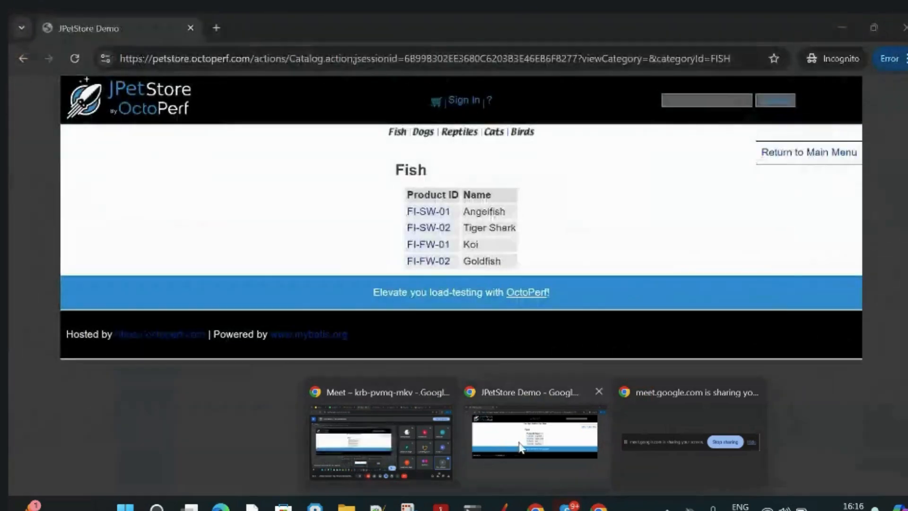
{"action": "left_click", "coordinate": [533, 427]}
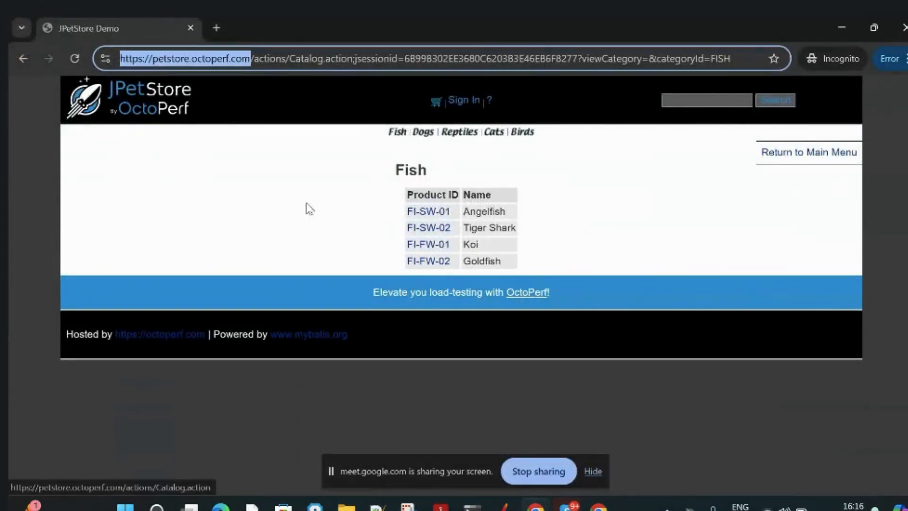
{"action": "left_click", "coordinate": [397, 132]}
{"action": "left_click", "coordinate": [422, 132]}
{"action": "left_click", "coordinate": [461, 132]}
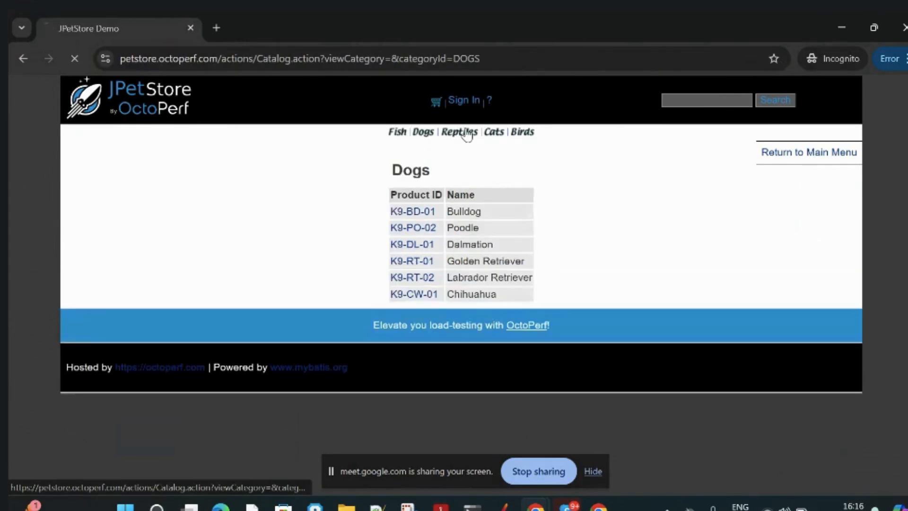
{"action": "left_click", "coordinate": [398, 134]}
Copy the Fish category page's full address from Chrome into the HTTP Request's path in JMeter.
{"action": "left_click", "coordinate": [522, 59]}
{"action": "key", "text": "ctrl+c"}
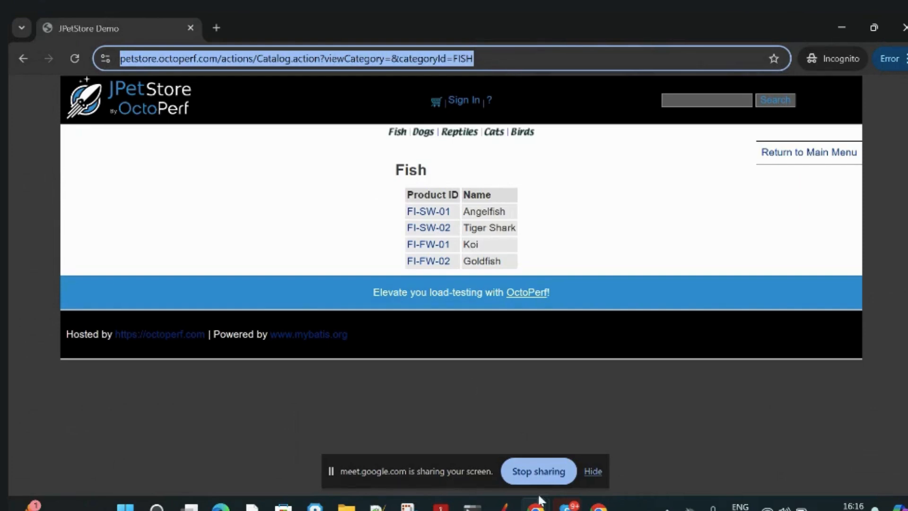
{"action": "mouse_move", "coordinate": [566, 507]}
{"action": "key", "text": "alt+Tab"}
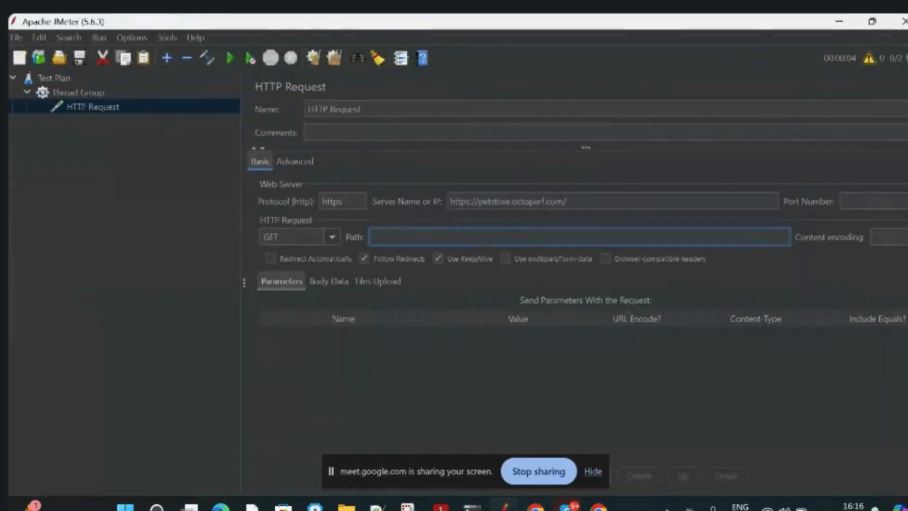
{"action": "key", "text": "ctrl+v"}
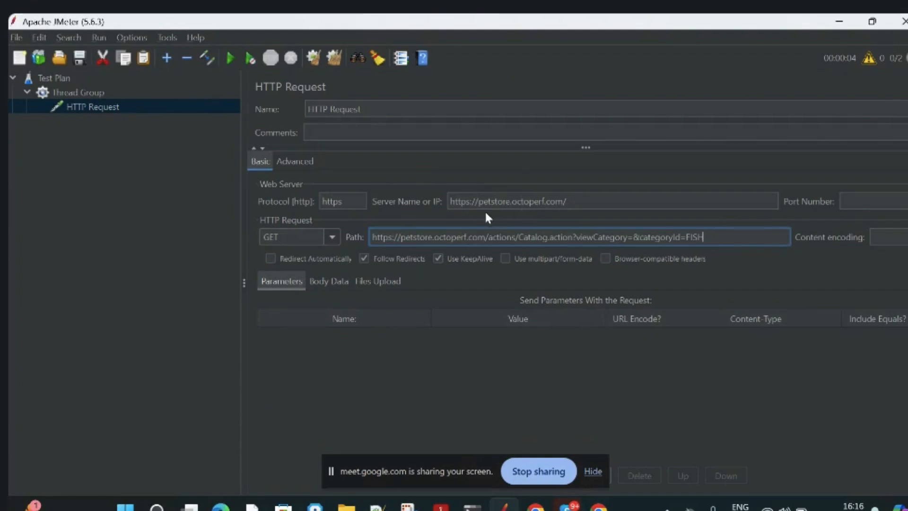
{"action": "left_click", "coordinate": [488, 237], "text": "shift"}
{"action": "key", "text": "BackSpace"}
{"action": "key", "text": "BackSpace"}
{"action": "key", "text": "BackSpace"}
{"action": "key", "text": "BackSpace"}
{"action": "key", "text": "BackSpace"}
{"action": "key", "text": "BackSpace"}
{"action": "key", "text": "BackSpace"}
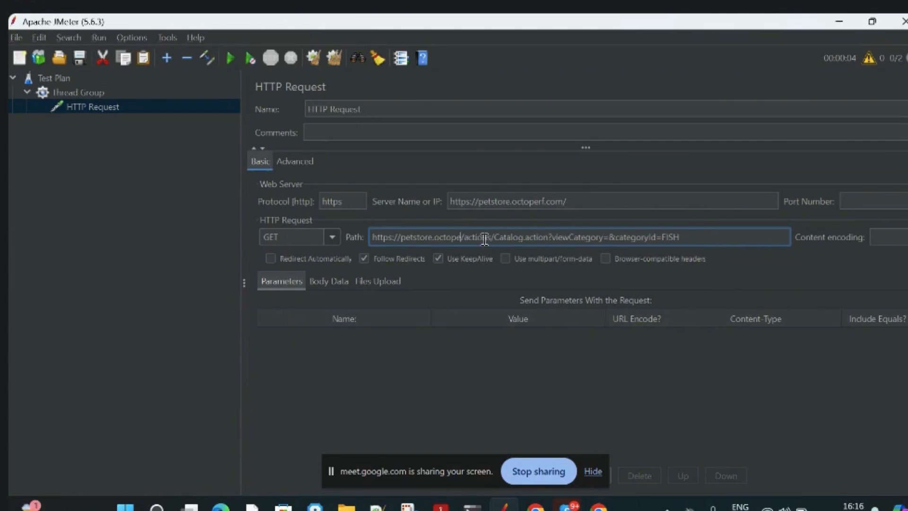
{"action": "key", "text": "BackSpace"}
{"action": "key", "text": "BackSpace"}
{"action": "key", "text": "BackSpace"}
{"action": "key", "text": "BackSpace"}
{"action": "key", "text": "BackSpace"}
{"action": "key", "text": "BackSpace"}
{"action": "key", "text": "BackSpace"}
{"action": "key", "text": "BackSpace"}
{"action": "key", "text": "BackSpace"}
{"action": "key", "text": "BackSpace"}
{"action": "key", "text": "BackSpace"}
{"action": "key", "text": "BackSpace"}
{"action": "key", "text": "BackSpace"}
{"action": "key", "text": "BackSpace"}
{"action": "key", "text": "BackSpace"}
{"action": "key", "text": "BackSpace"}
{"action": "key", "text": "BackSpace"}
{"action": "key", "text": "BackSpace"}
{"action": "key", "text": "BackSpace"}
{"action": "key", "text": "BackSpace"}
{"action": "left_click", "coordinate": [482, 390]}
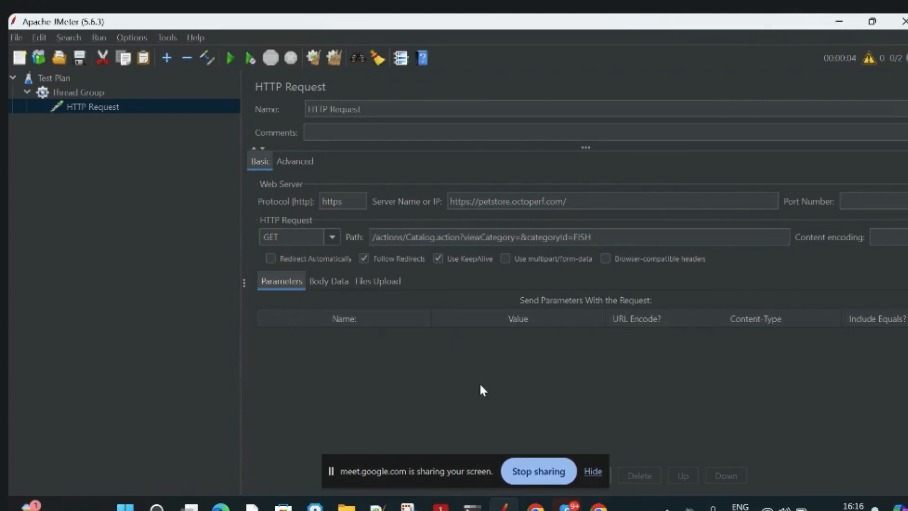
{"action": "left_click", "coordinate": [612, 237]}
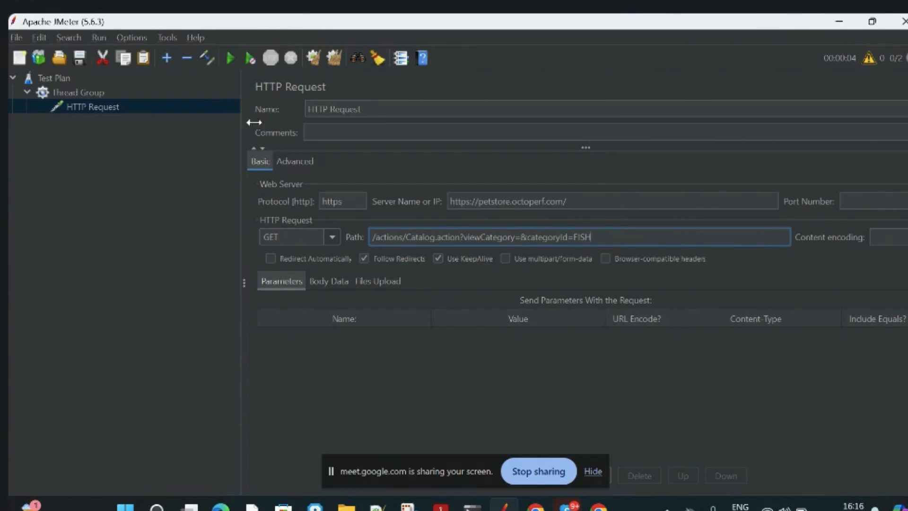
Run the test plan without saving it first.
{"action": "left_click", "coordinate": [229, 59]}
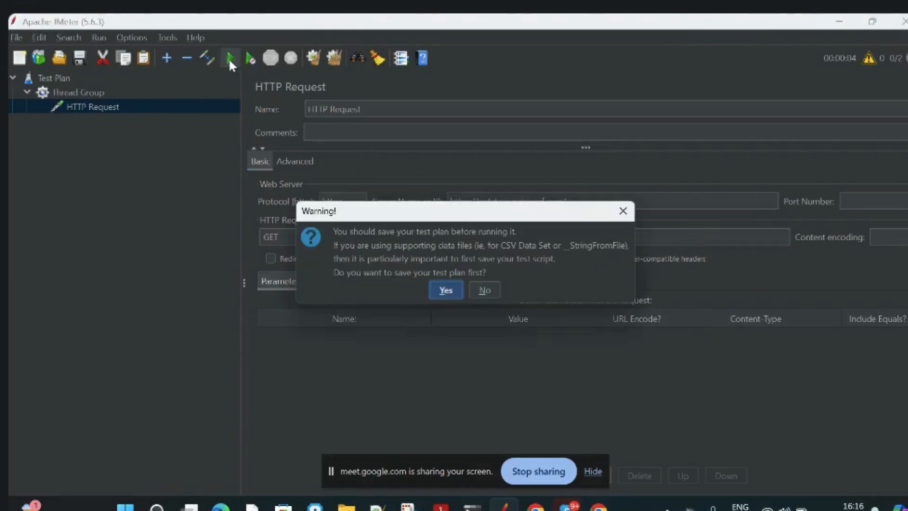
{"action": "left_click", "coordinate": [486, 287]}
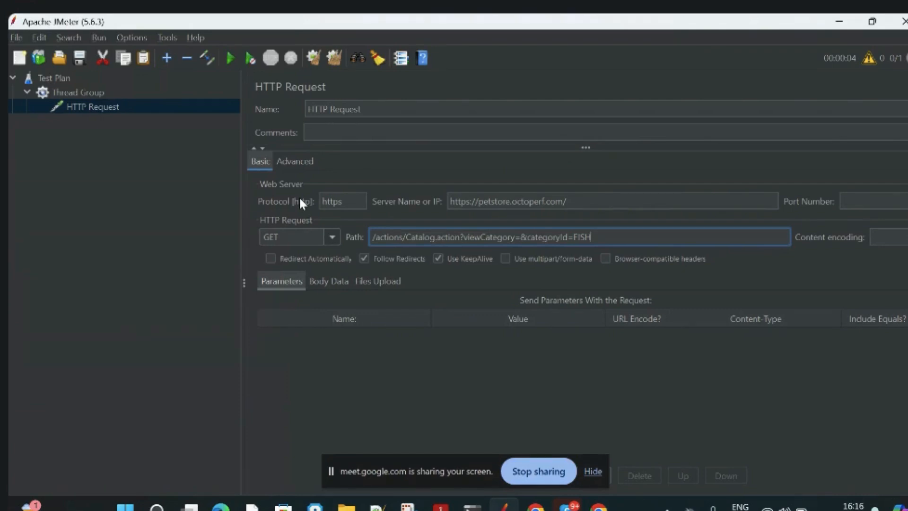
{"action": "left_click", "coordinate": [365, 353]}
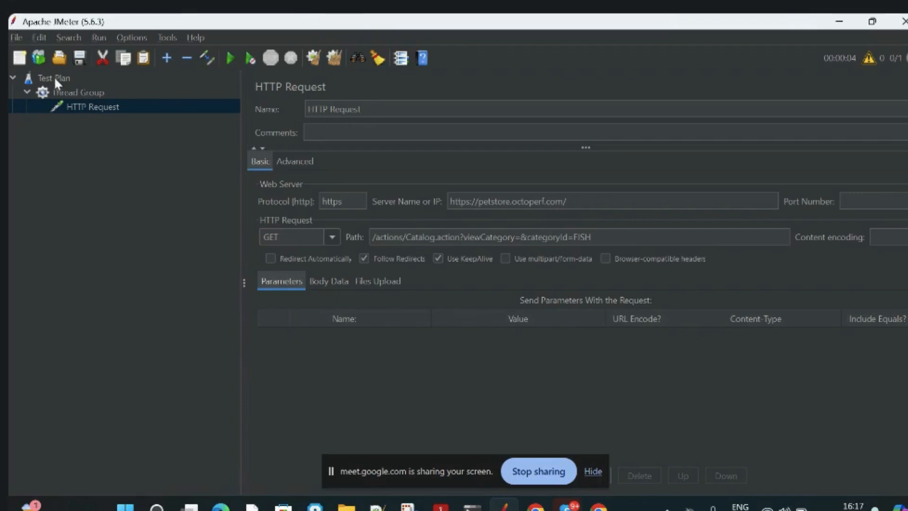
Add a View Results Tree listener to the Thread Group.
{"action": "left_click", "coordinate": [73, 92]}
{"action": "right_click", "coordinate": [74, 93]}
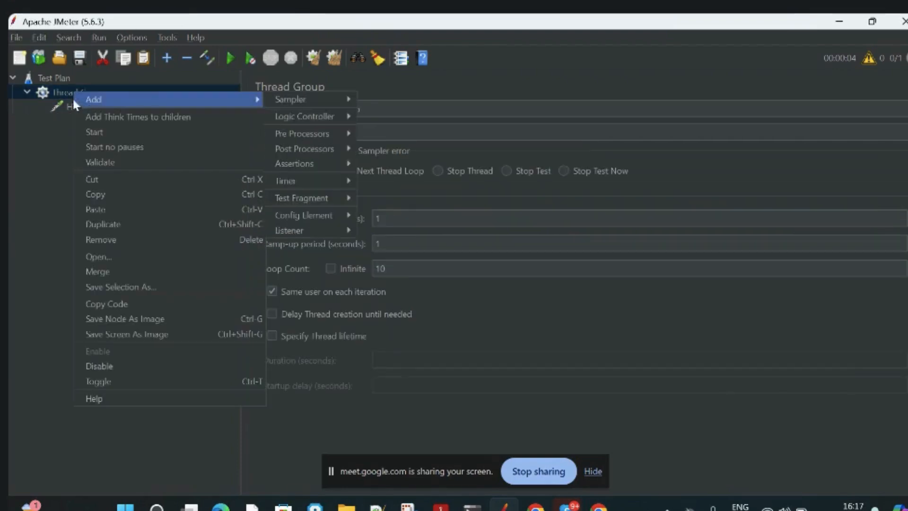
{"action": "mouse_move", "coordinate": [172, 101]}
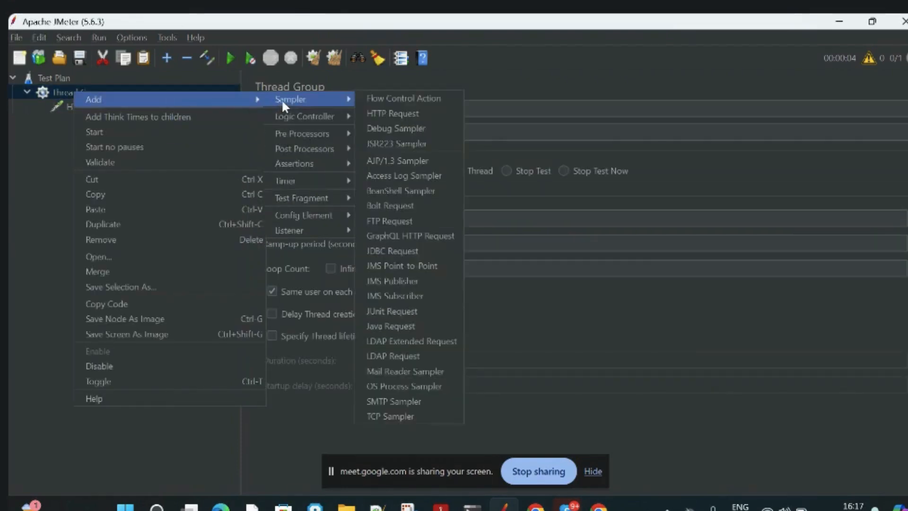
{"action": "mouse_move", "coordinate": [301, 231]}
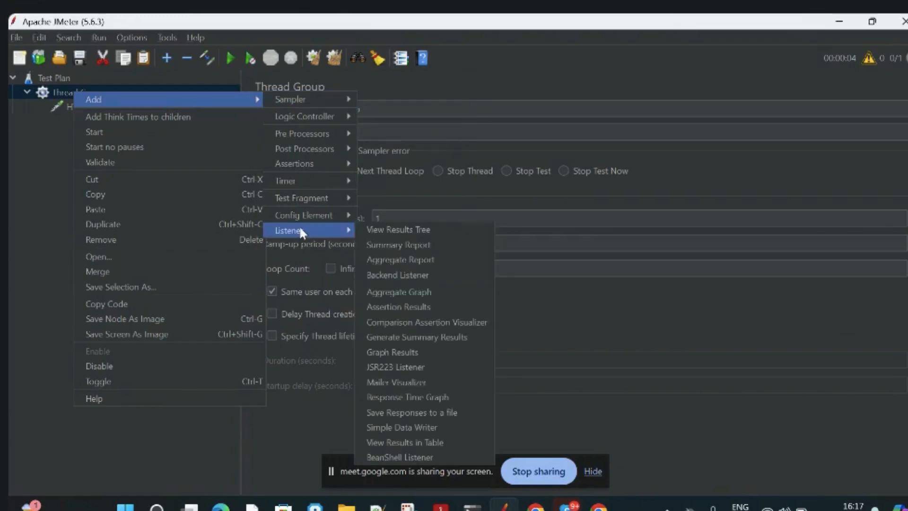
{"action": "left_click", "coordinate": [384, 231]}
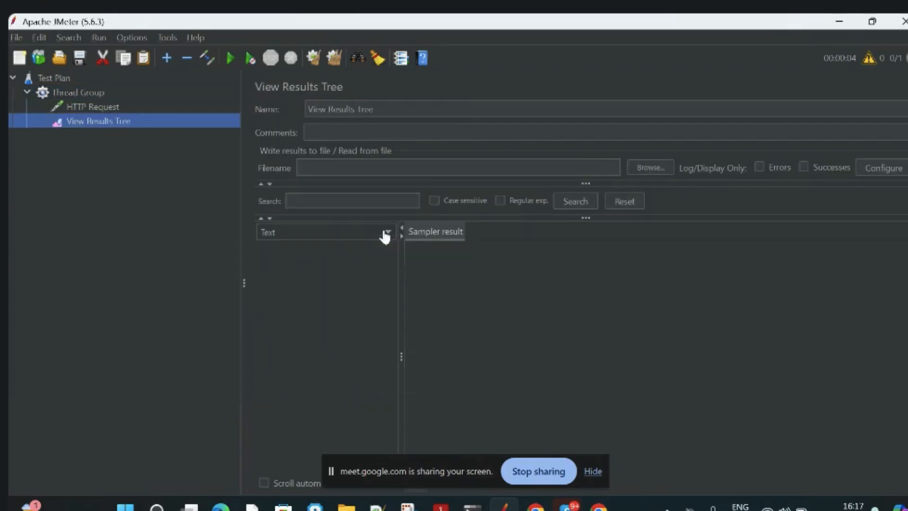
Add a View Results in Table listener to the Thread Group.
{"action": "left_click", "coordinate": [100, 94]}
{"action": "right_click", "coordinate": [100, 94]}
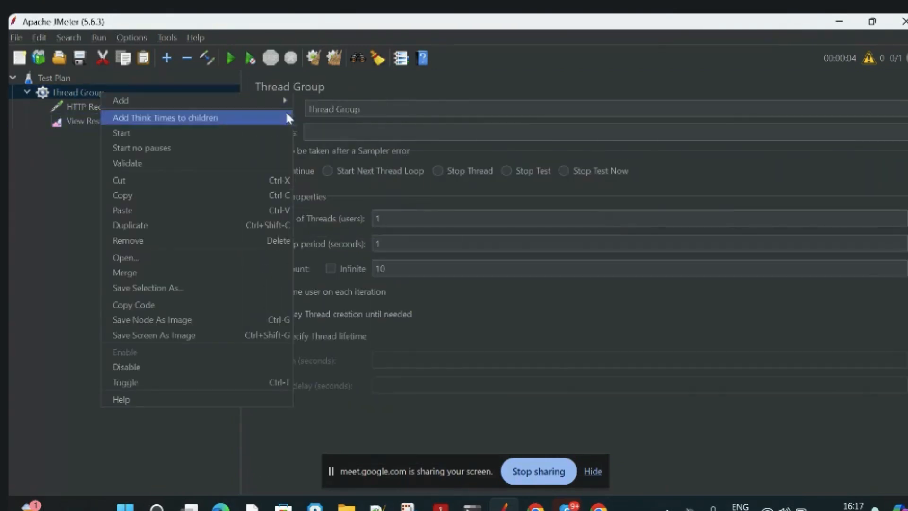
{"action": "mouse_move", "coordinate": [277, 100]}
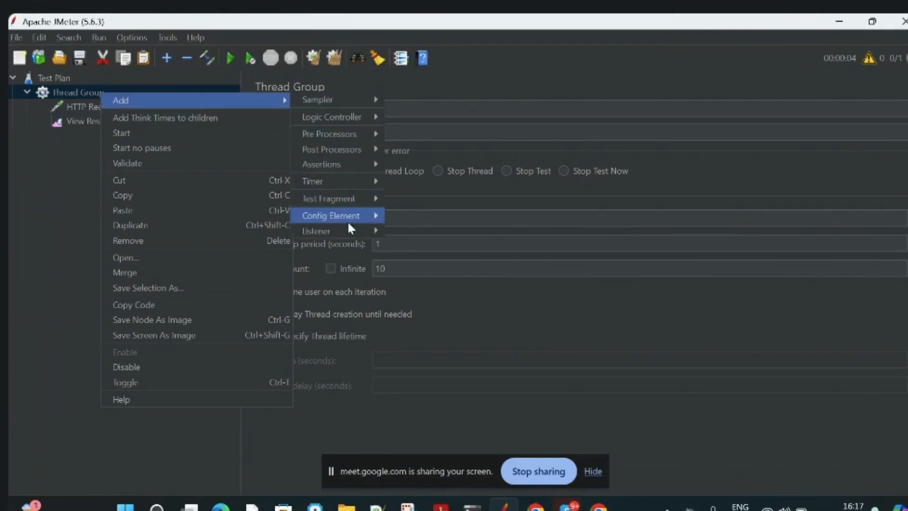
{"action": "mouse_move", "coordinate": [347, 227]}
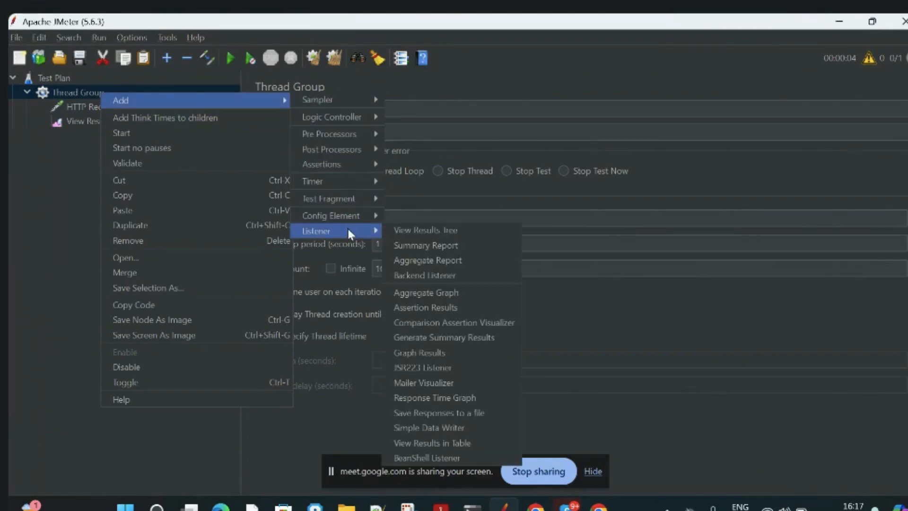
{"action": "left_click", "coordinate": [441, 440]}
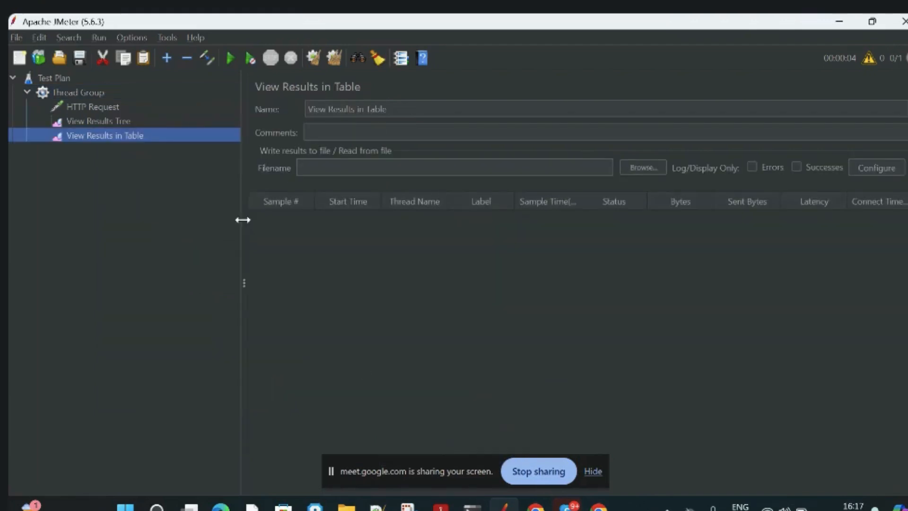
Run the test plan, saving it first as Sesionjmx.jmx in the bin folder.
{"action": "left_click", "coordinate": [131, 122]}
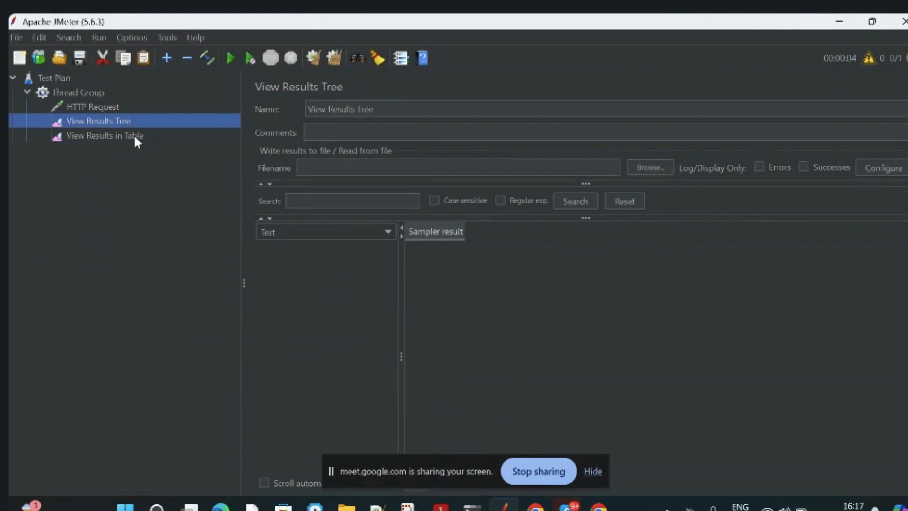
{"action": "left_click", "coordinate": [88, 107]}
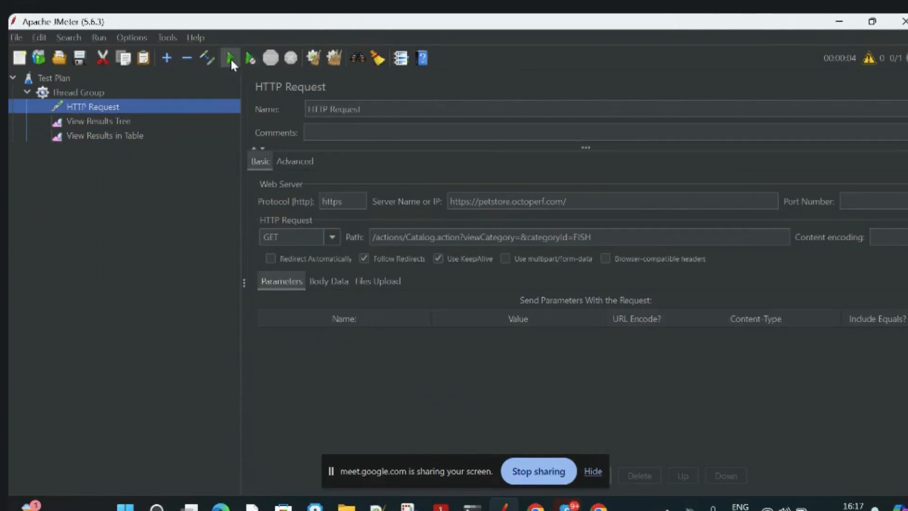
{"action": "left_click", "coordinate": [230, 59]}
{"action": "left_click", "coordinate": [449, 290]}
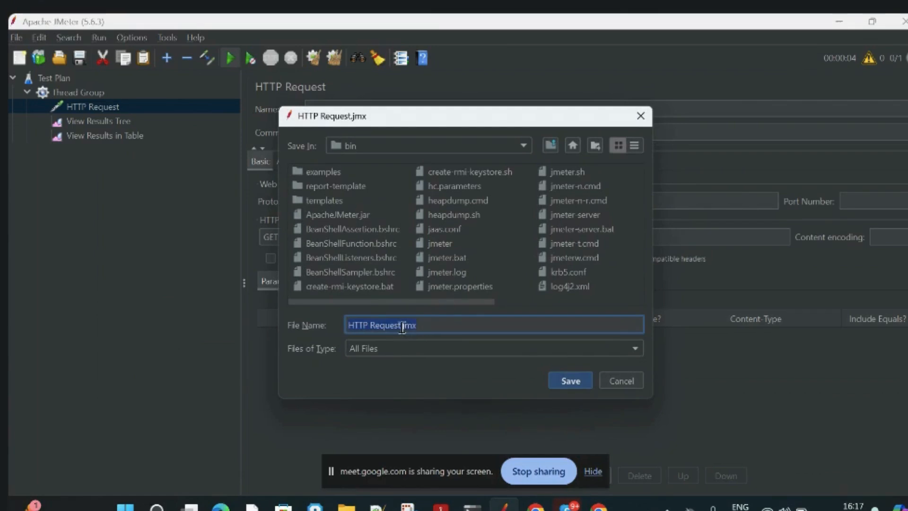
{"action": "right_click", "coordinate": [327, 332]}
{"action": "left_click", "coordinate": [407, 326]}
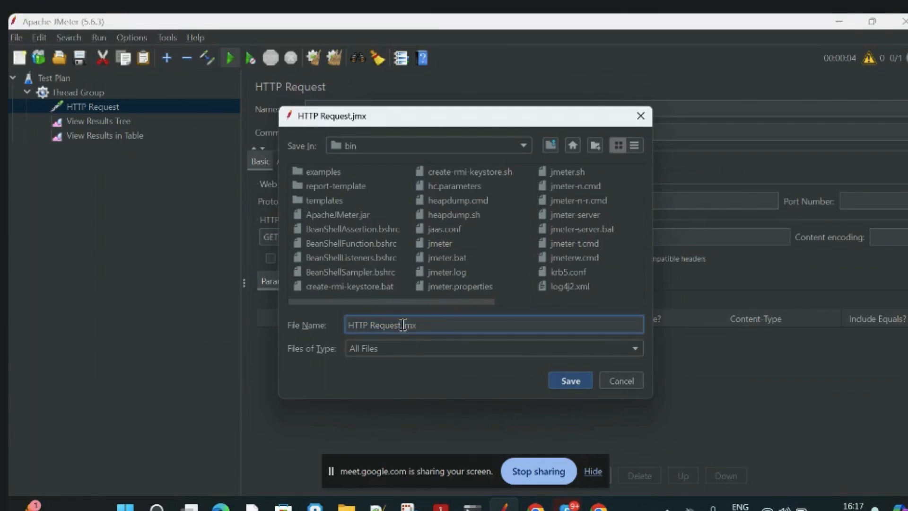
{"action": "left_click_drag", "start_coordinate": [401, 325], "coordinate": [298, 326]}
{"action": "type", "text": "Sesion"}
{"action": "key", "text": "Return"}
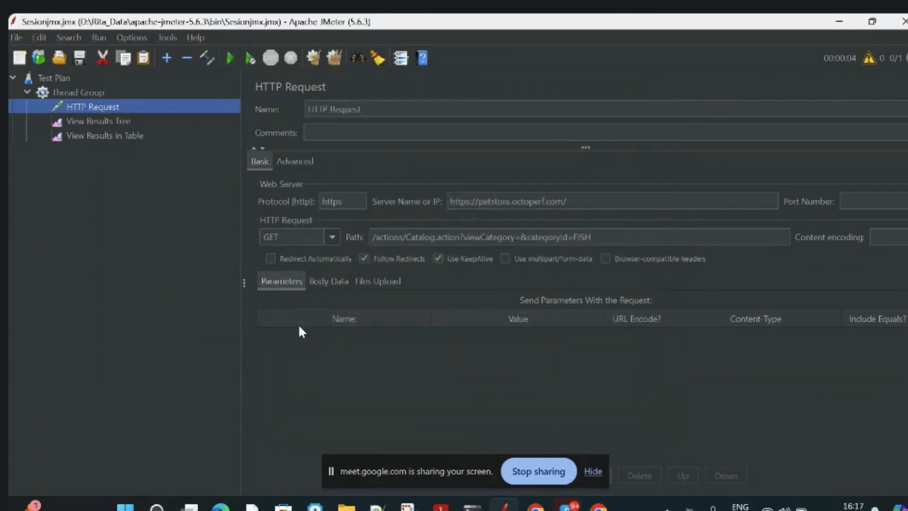
Examine the sample results in View Results Tree and View Results in Table, and review the HTTP Request's settings.
{"action": "left_click", "coordinate": [116, 122]}
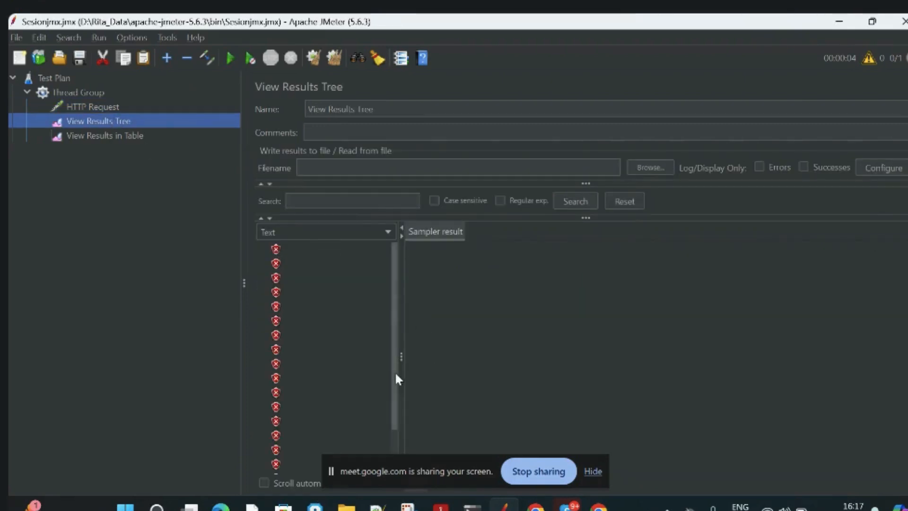
{"action": "left_click_drag", "start_coordinate": [395, 371], "coordinate": [395, 445]}
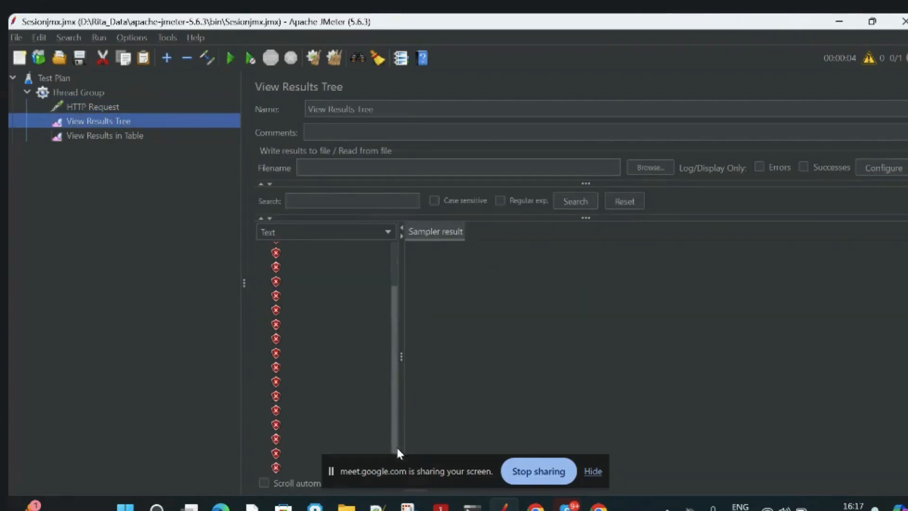
{"action": "left_click", "coordinate": [112, 137]}
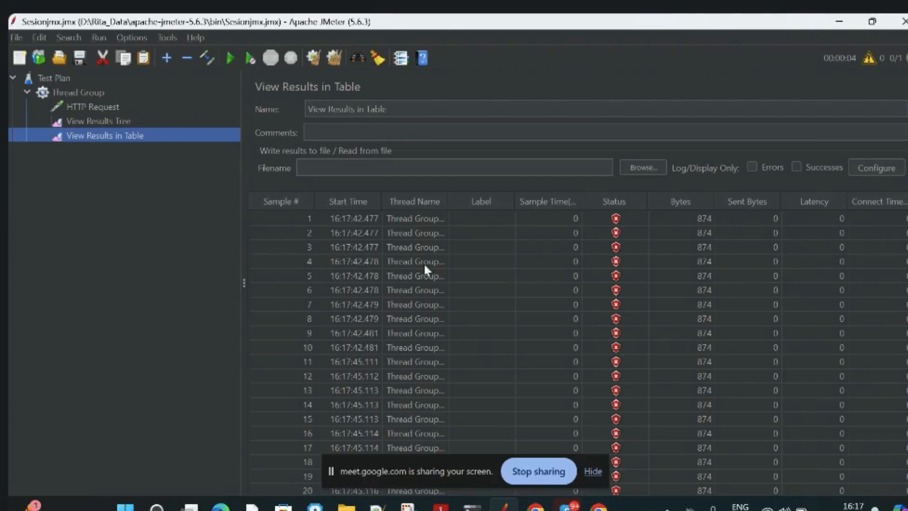
{"action": "left_click", "coordinate": [100, 108]}
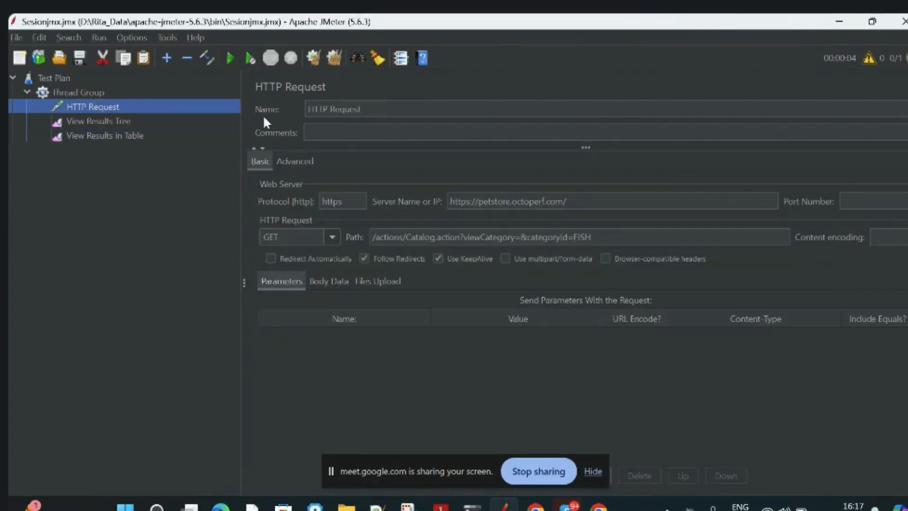
Set the Thread Group's loop count to 1.
{"action": "left_click", "coordinate": [104, 95]}
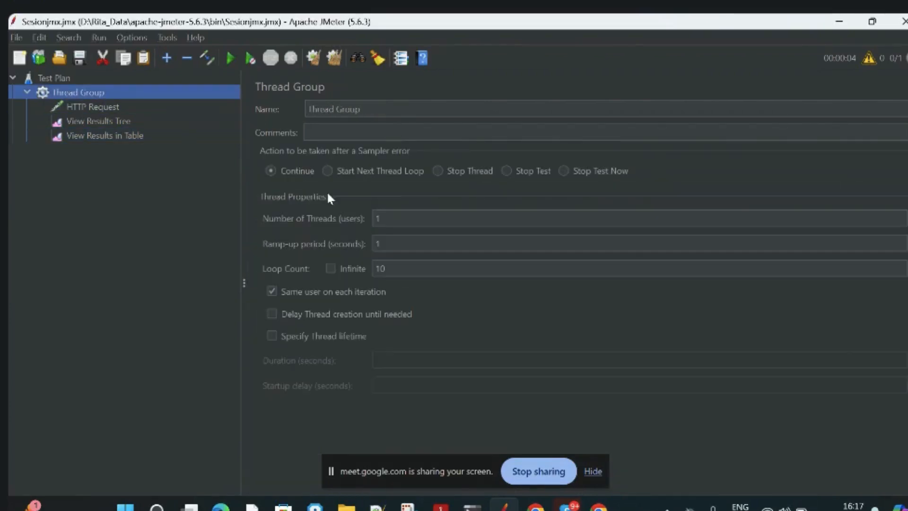
{"action": "left_click", "coordinate": [397, 269]}
{"action": "key", "text": "BackSpace"}
{"action": "key", "text": "BackSpace"}
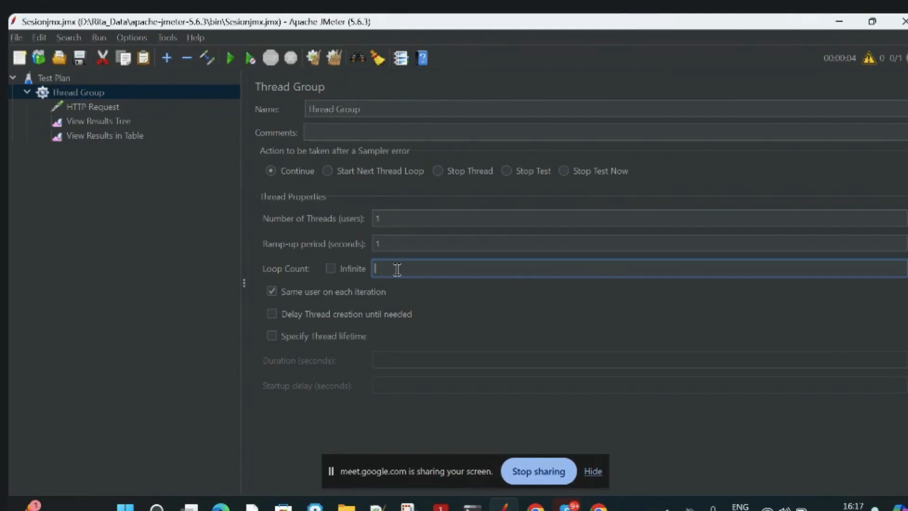
{"action": "type", "text": "1"}
{"action": "left_click", "coordinate": [98, 106]}
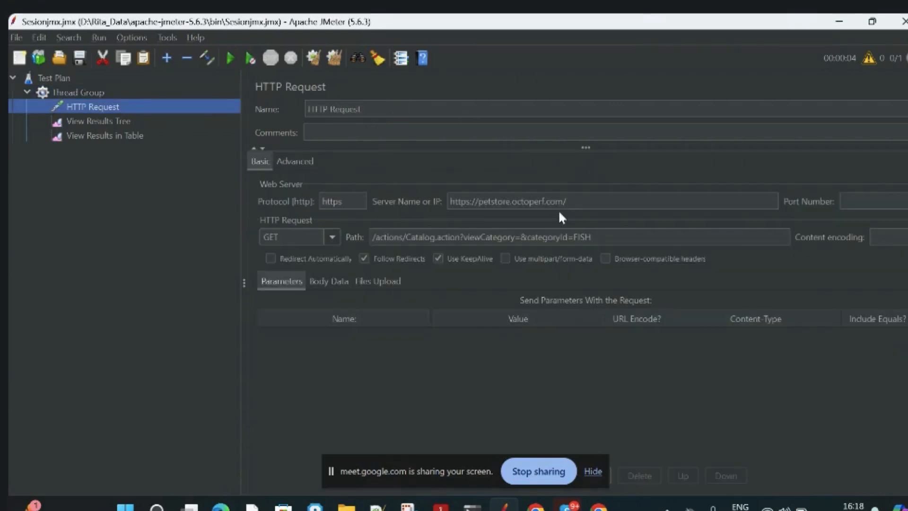
{"action": "left_click_drag", "start_coordinate": [483, 202], "coordinate": [440, 203]}
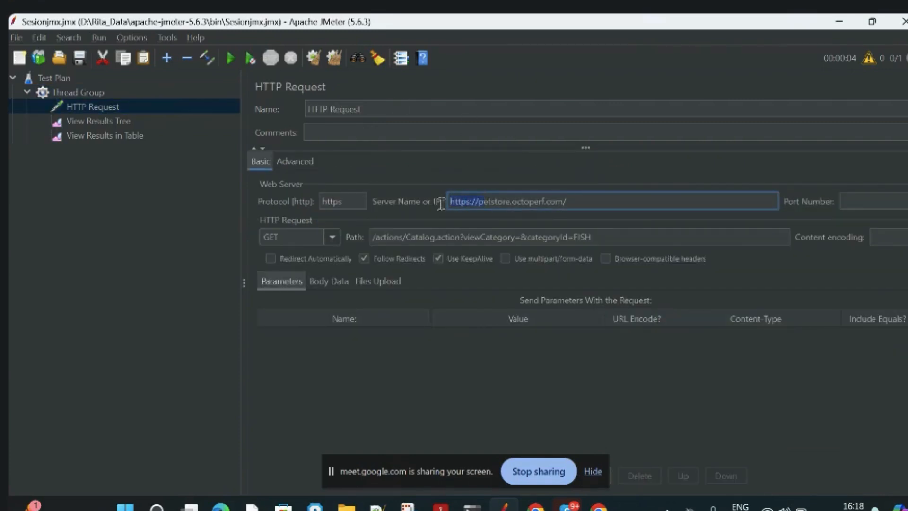
{"action": "key", "text": "BackSpace"}
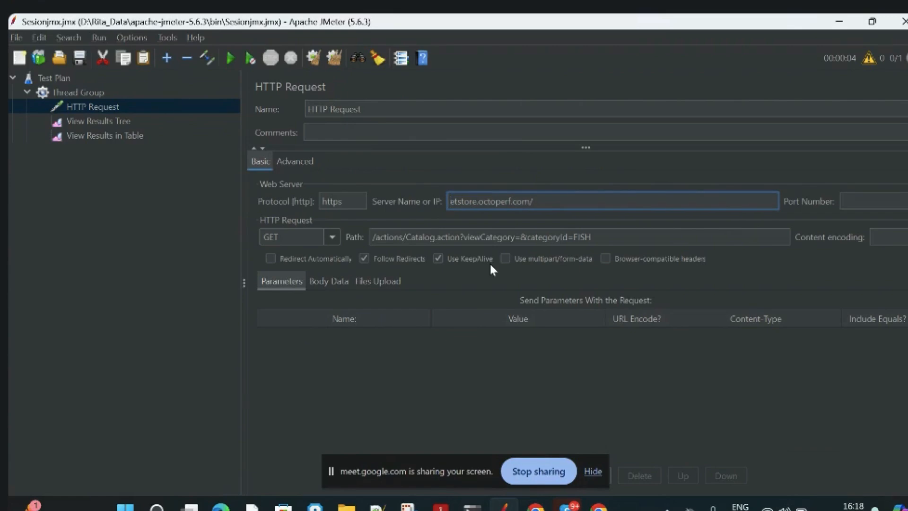
{"action": "left_click", "coordinate": [456, 331]}
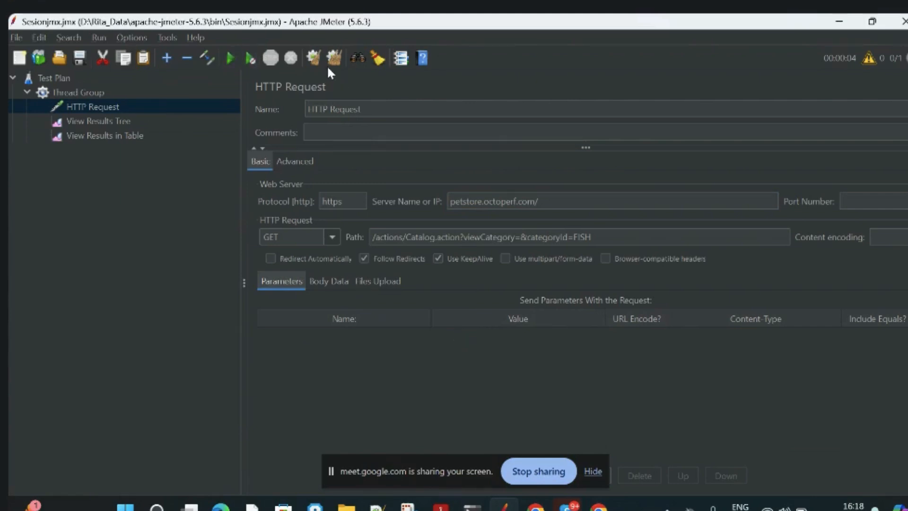
Run the test plan and examine the sample's result in View Results Tree.
{"action": "left_click", "coordinate": [90, 122]}
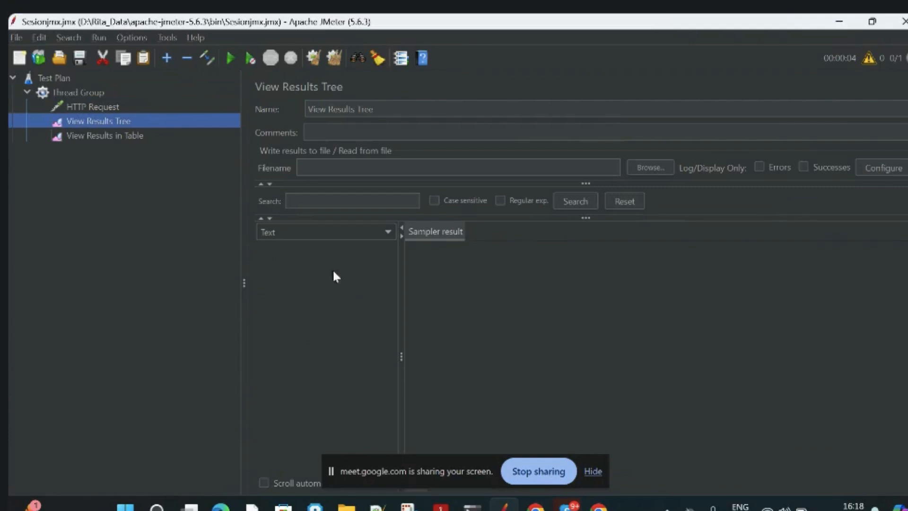
{"action": "left_click", "coordinate": [230, 58]}
{"action": "left_click", "coordinate": [276, 249]}
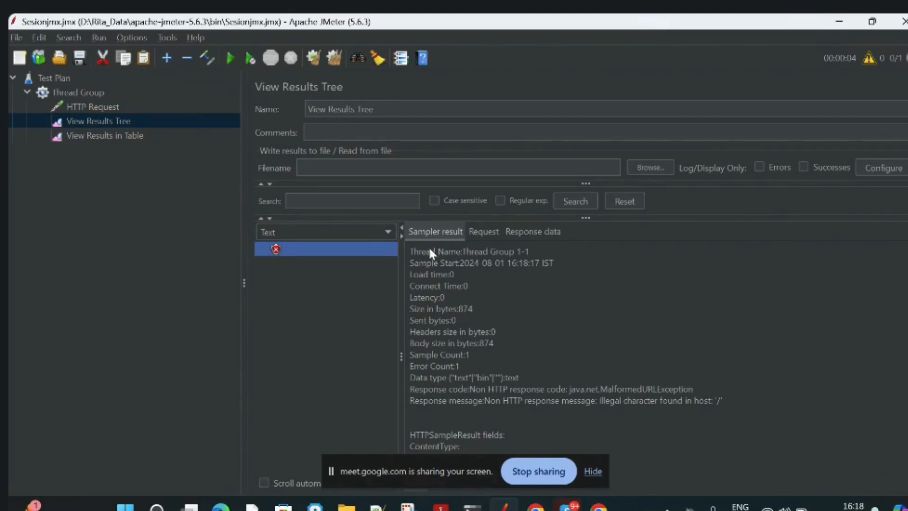
Remove the leading slash from the HTTP Request's path, leaving actions/Catalog.action?viewCategory=&categoryId=FISH, and rerun the test plan with View Results in Table open.
{"action": "left_click", "coordinate": [101, 107]}
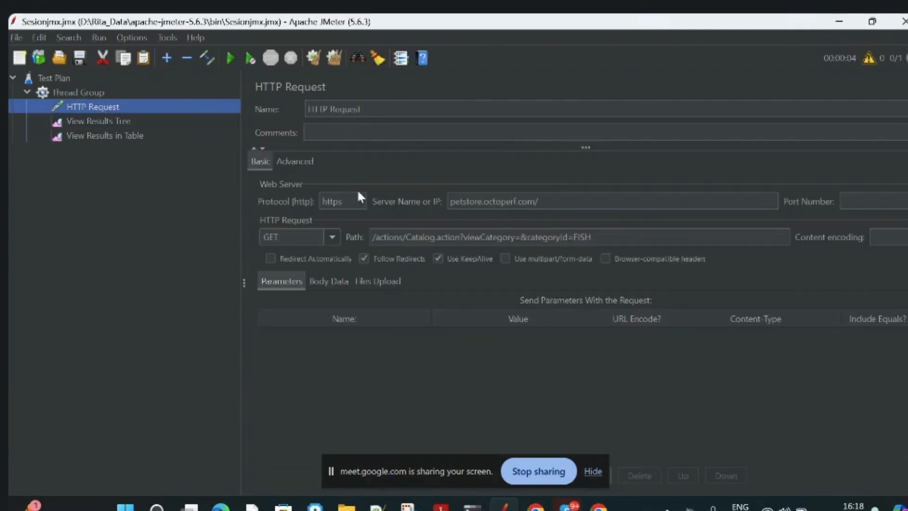
{"action": "left_click", "coordinate": [379, 236]}
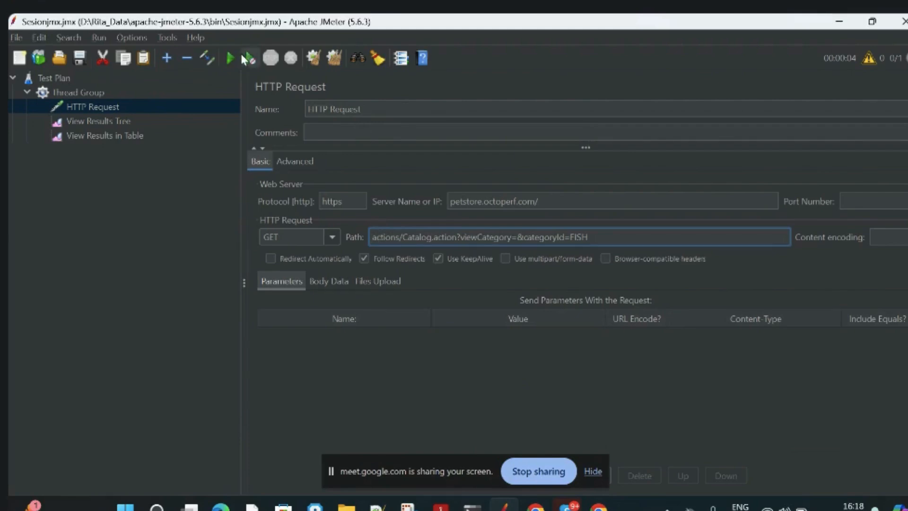
{"action": "left_click", "coordinate": [121, 136]}
{"action": "left_click", "coordinate": [230, 59]}
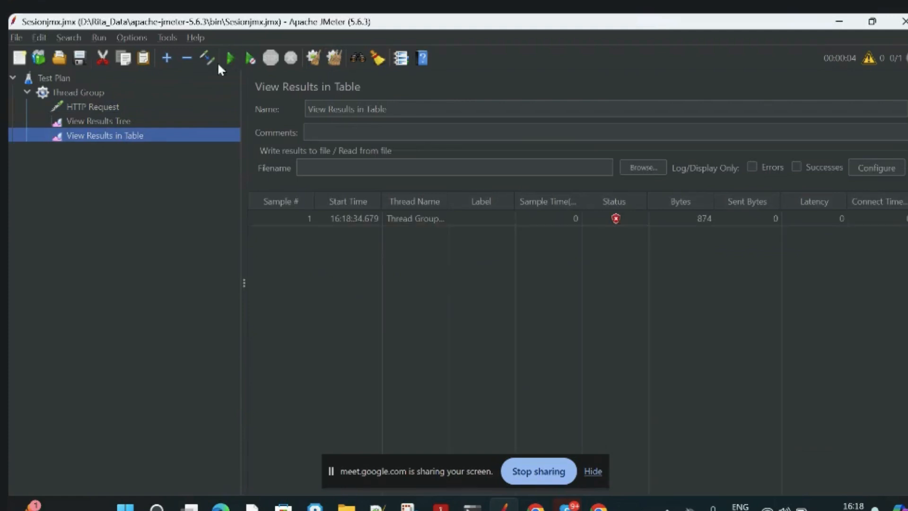
Empty the HTTP Request's protocol field and clear all earlier test results.
{"action": "left_click", "coordinate": [72, 110]}
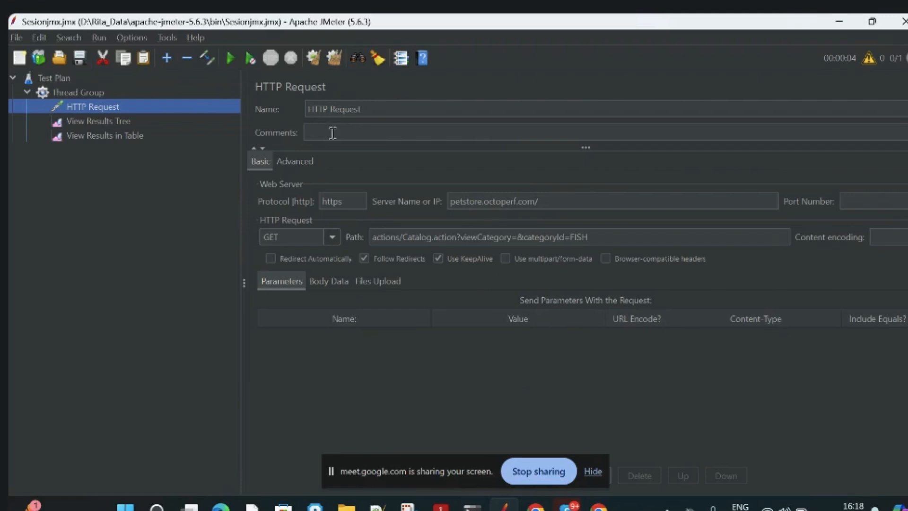
{"action": "left_click", "coordinate": [348, 201]}
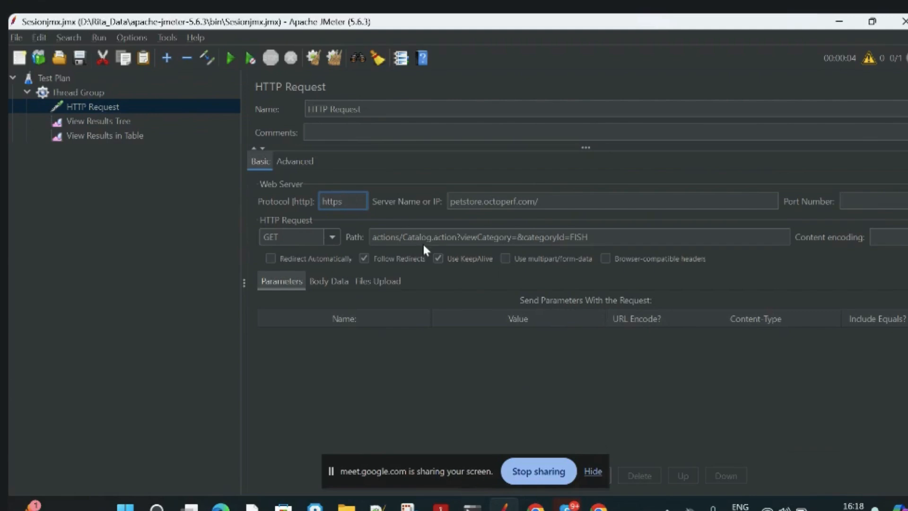
{"action": "key", "text": "BackSpace"}
{"action": "key", "text": "BackSpace"}
{"action": "key", "text": "BackSpace"}
{"action": "key", "text": "BackSpace"}
{"action": "key", "text": "BackSpace"}
{"action": "left_click", "coordinate": [105, 122]}
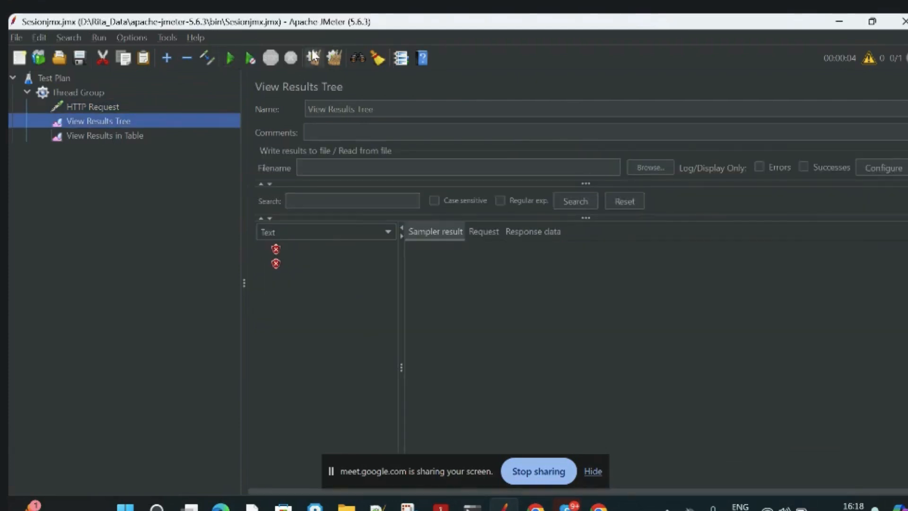
{"action": "left_click", "coordinate": [334, 58]}
Set the HTTP Request's protocol to http and rerun the test plan, checking the outcome in View Results Tree.
{"action": "left_click", "coordinate": [113, 110]}
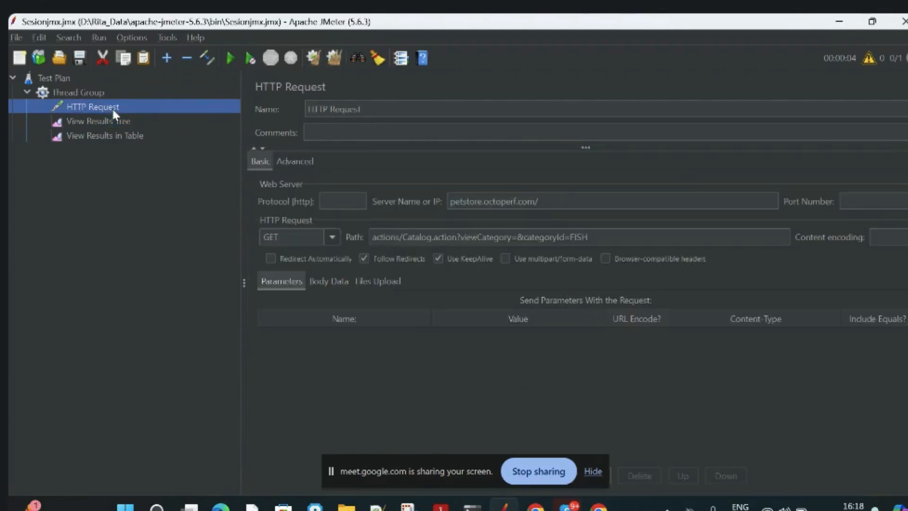
{"action": "left_click", "coordinate": [346, 199]}
{"action": "type", "text": "http"}
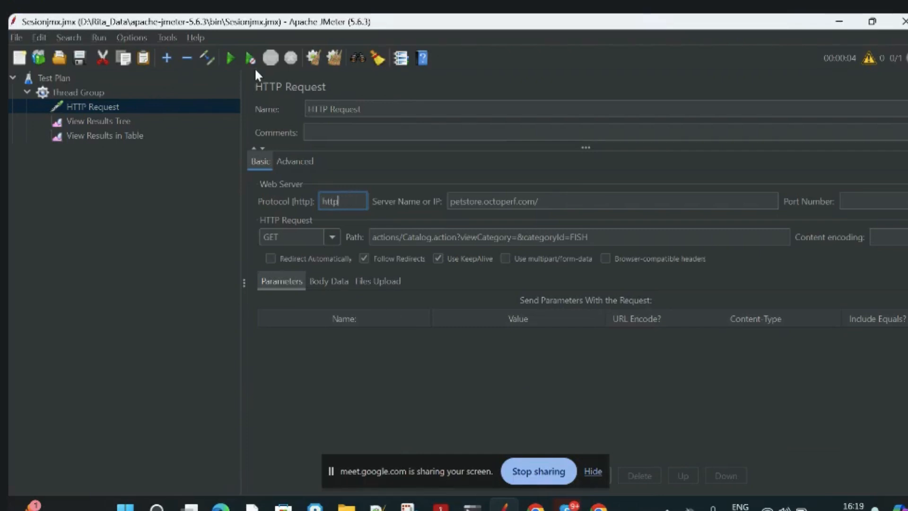
{"action": "left_click", "coordinate": [226, 58]}
{"action": "left_click", "coordinate": [124, 122]}
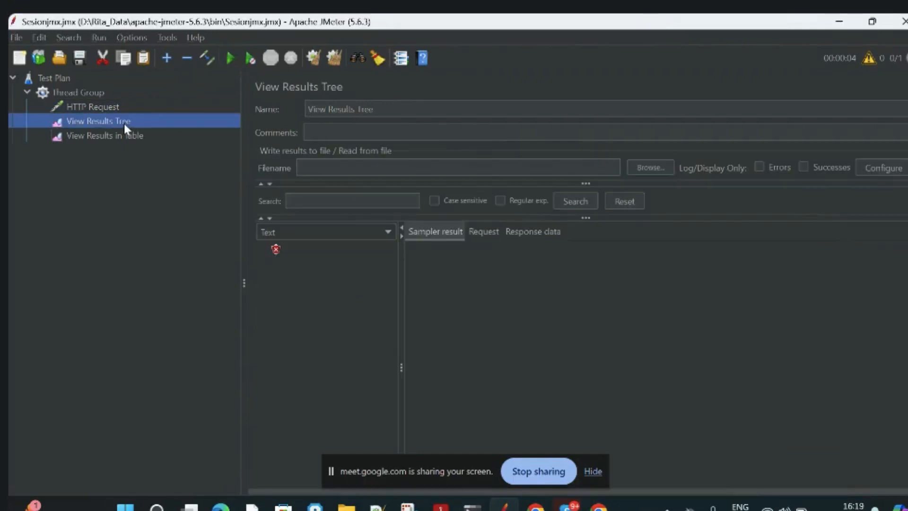
Clear all results and review the settings of the HTTP Request and the Thread Group.
{"action": "left_click", "coordinate": [336, 58]}
{"action": "left_click", "coordinate": [84, 105]}
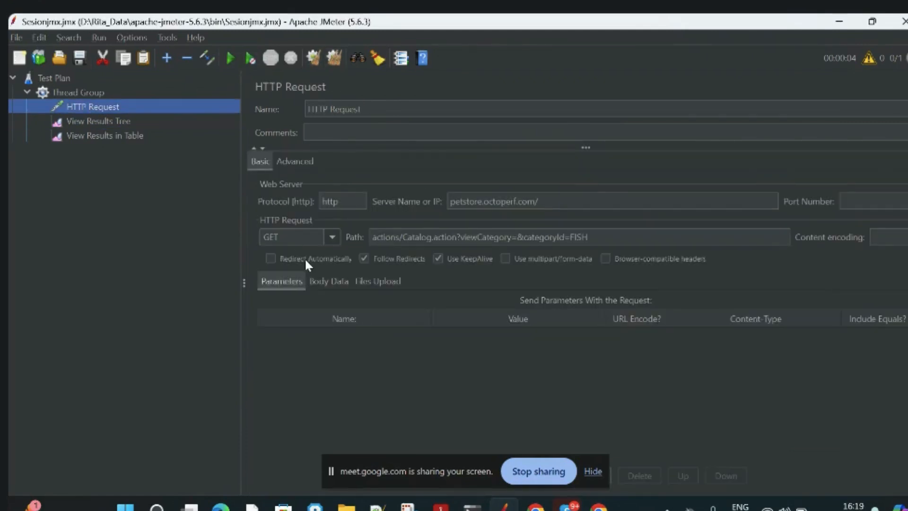
{"action": "left_click", "coordinate": [598, 238]}
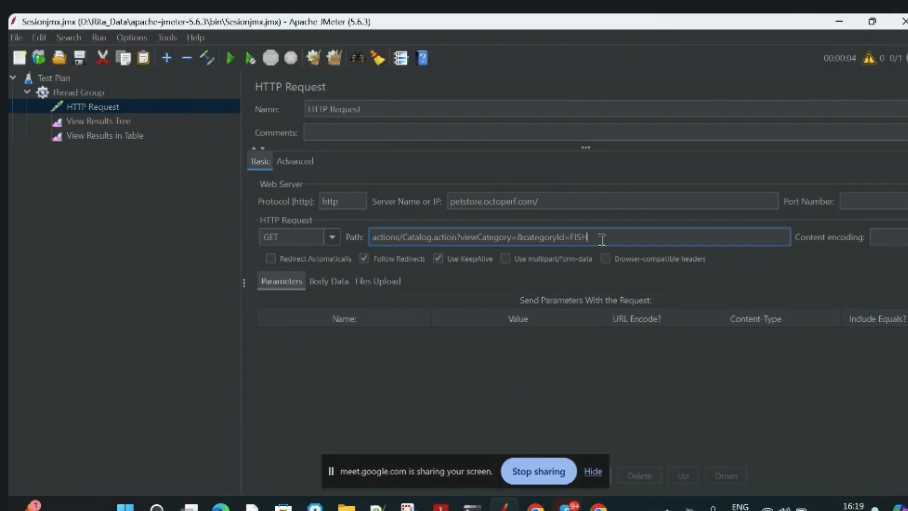
{"action": "left_click", "coordinate": [563, 201]}
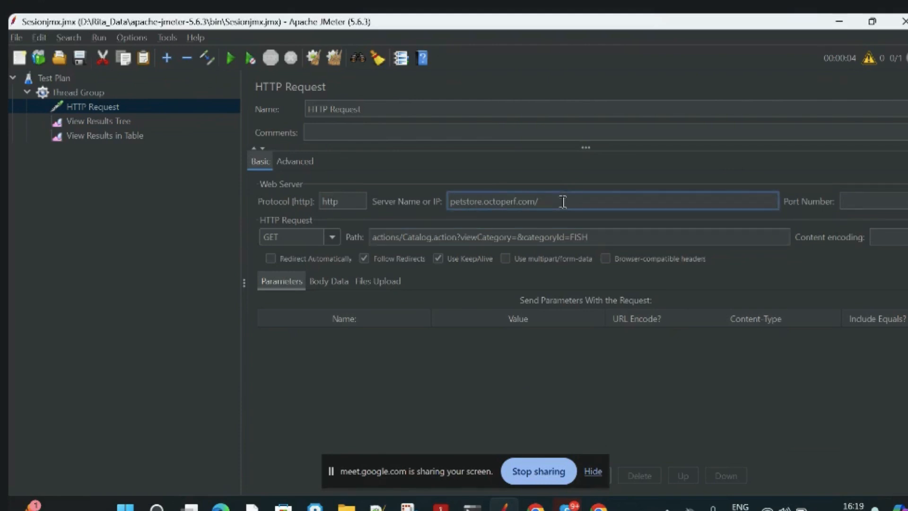
{"action": "left_click", "coordinate": [374, 116]}
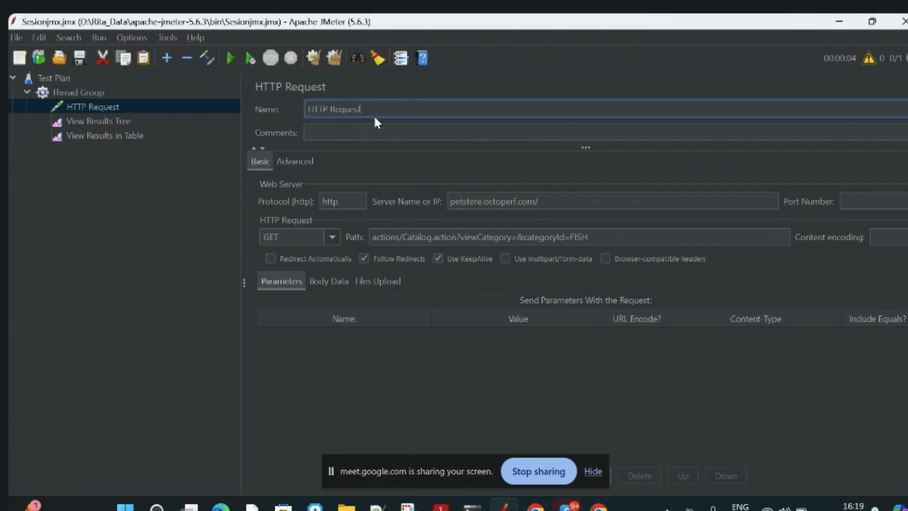
{"action": "left_click", "coordinate": [72, 91]}
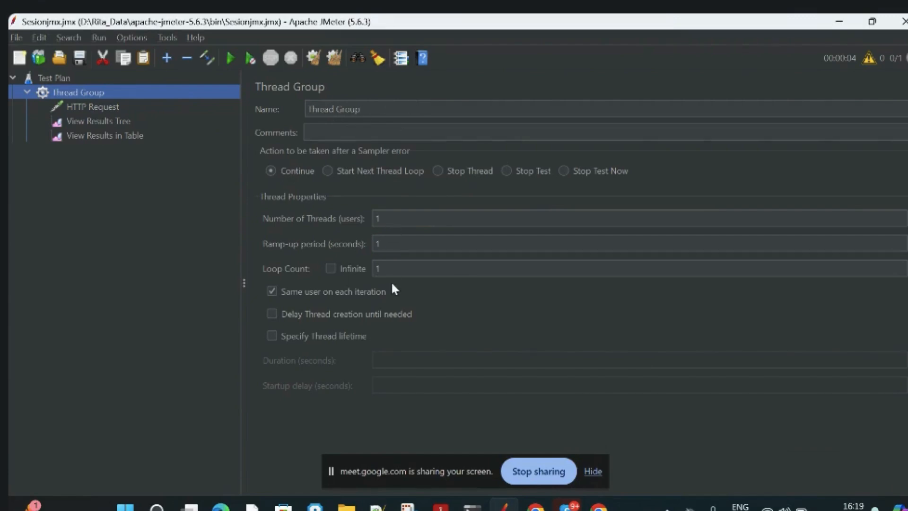
Rerun the test plan and inspect the sample in View Results in Table and View Results Tree.
{"action": "left_click", "coordinate": [80, 141]}
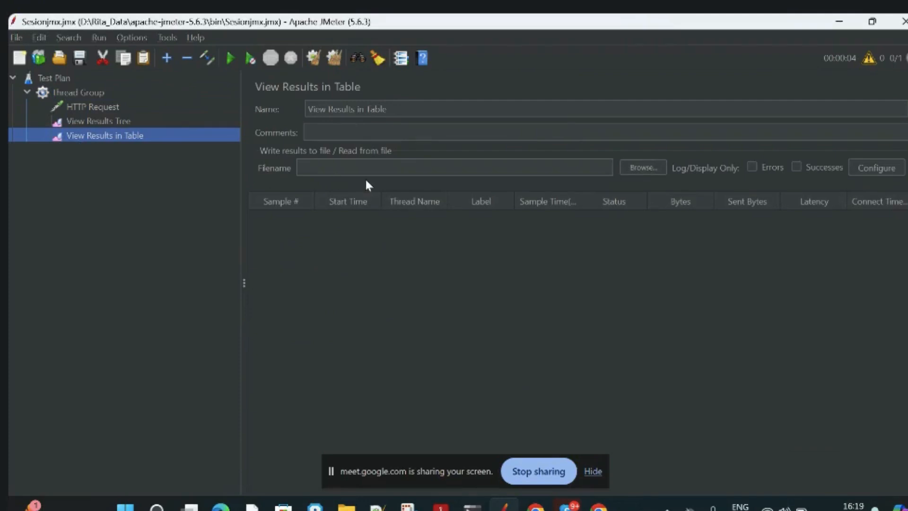
{"action": "left_click", "coordinate": [226, 57]}
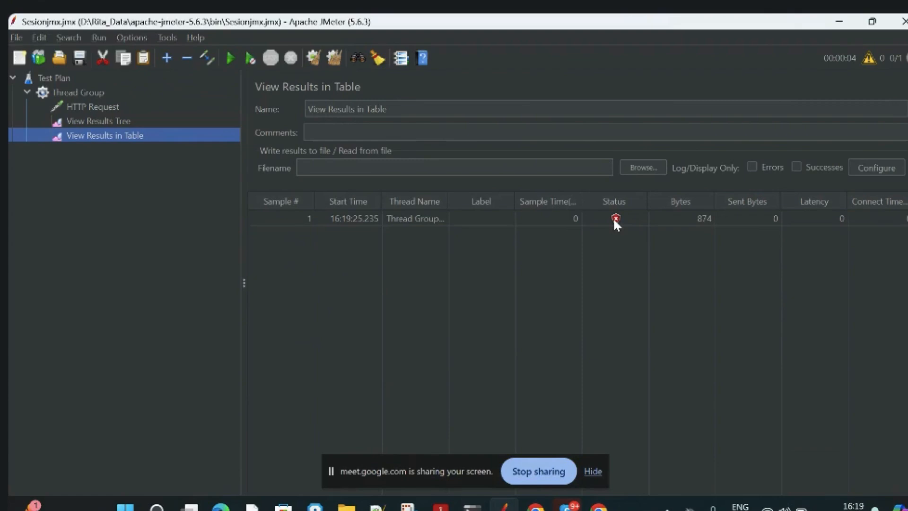
{"action": "left_click", "coordinate": [419, 218]}
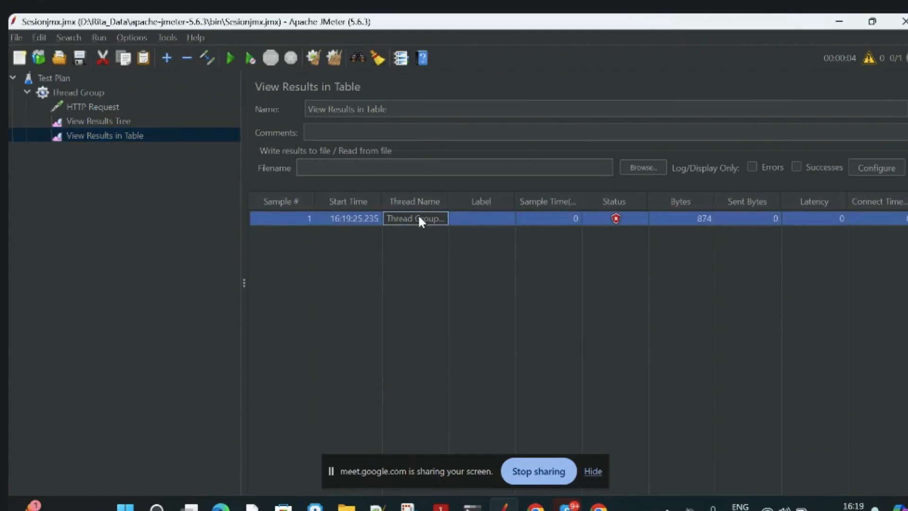
{"action": "left_click", "coordinate": [131, 122]}
Set the HTTP Request's protocol to https and clear the old samples from View Results Tree.
{"action": "left_click", "coordinate": [106, 108]}
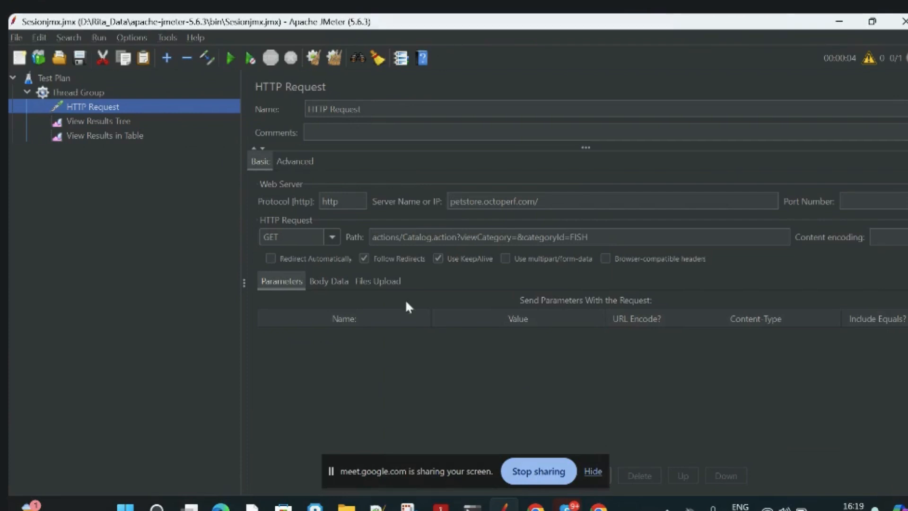
{"action": "left_click", "coordinate": [347, 199]}
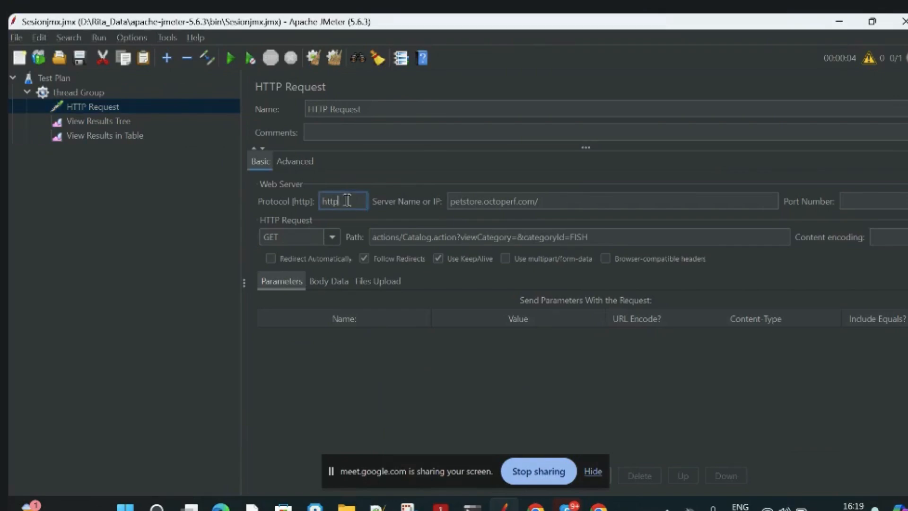
{"action": "type", "text": "s"}
{"action": "left_click", "coordinate": [75, 123]}
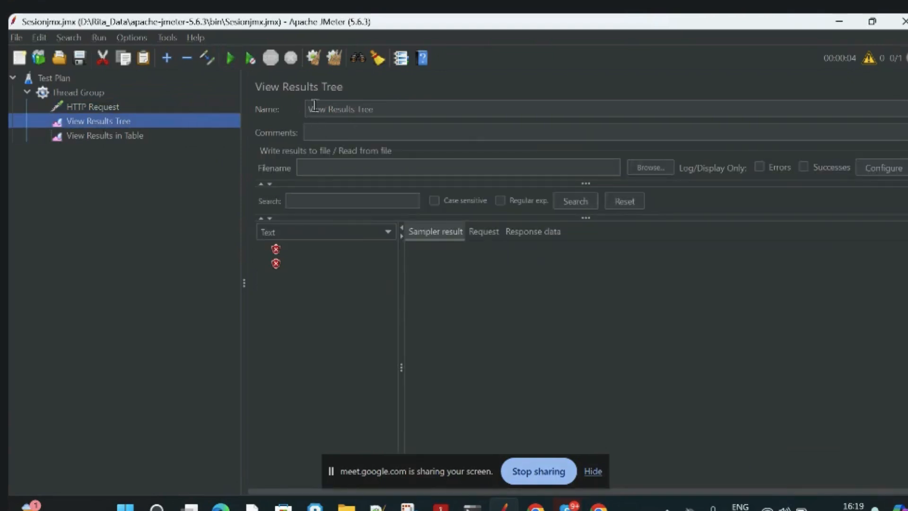
{"action": "left_click", "coordinate": [112, 101]}
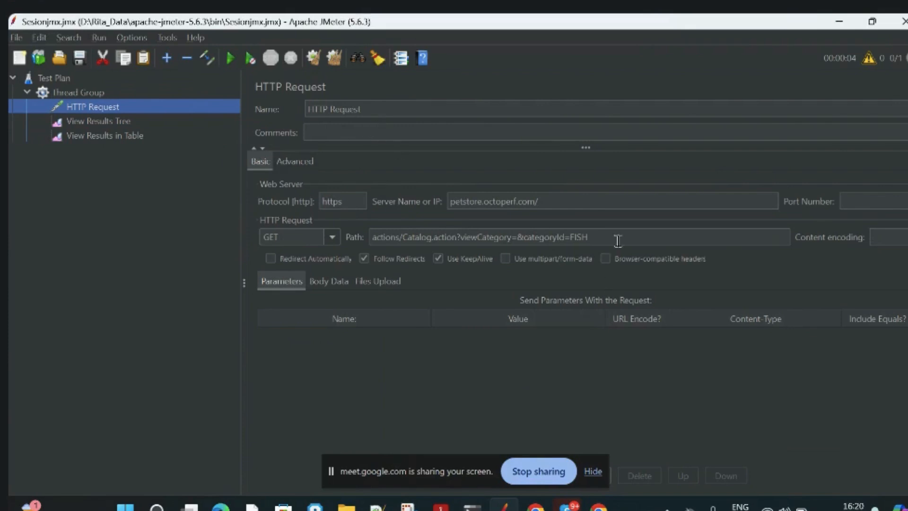
{"action": "left_click", "coordinate": [83, 123]}
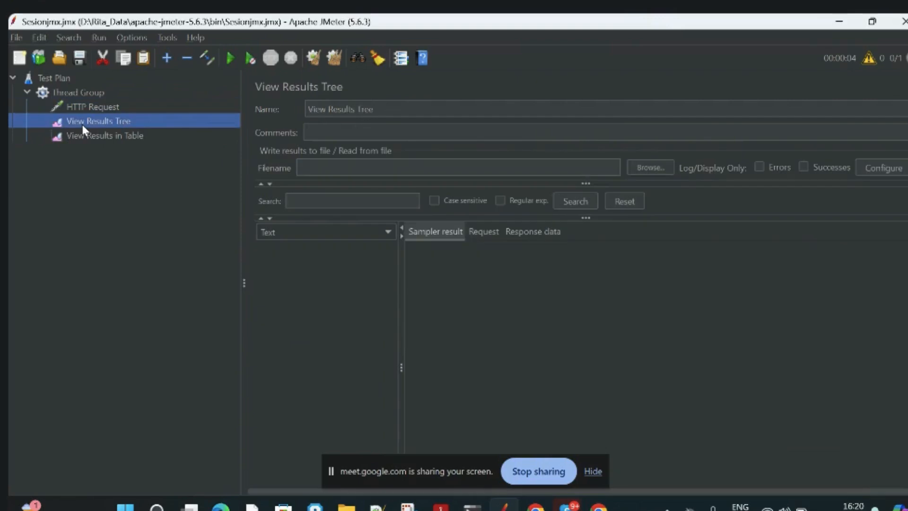
Rerun the test plan and read the response code and message in the new sample's result.
{"action": "left_click", "coordinate": [230, 58]}
{"action": "left_click", "coordinate": [278, 250]}
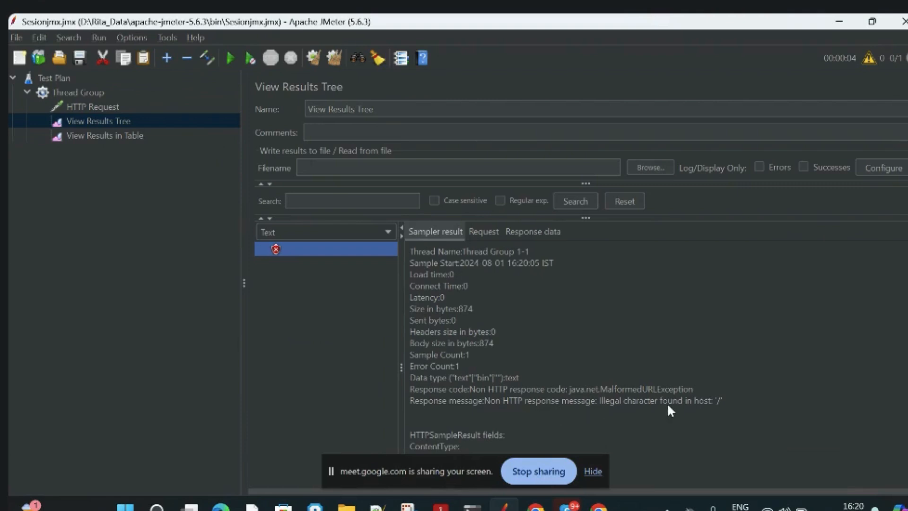
{"action": "left_click", "coordinate": [712, 406]}
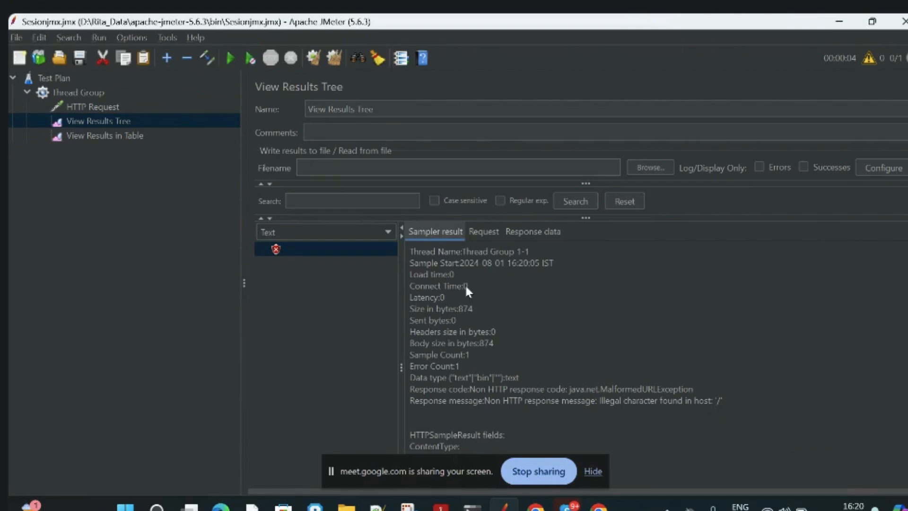
Remove the trailing slash from the server name, leaving petstore.octoperf.com, and rerun the test plan, checking View Results Tree.
{"action": "left_click", "coordinate": [75, 104]}
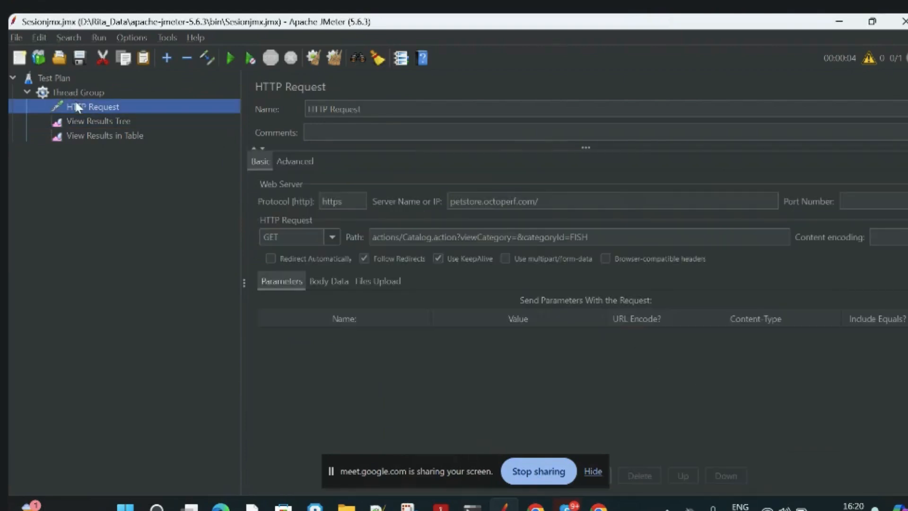
{"action": "left_click", "coordinate": [570, 202]}
{"action": "key", "text": "BackSpace"}
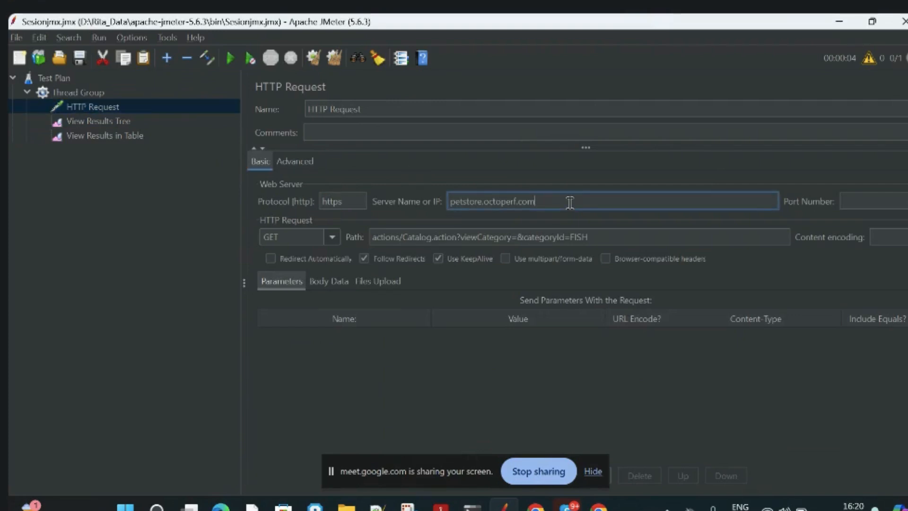
{"action": "left_click", "coordinate": [233, 57]}
{"action": "left_click", "coordinate": [134, 121]}
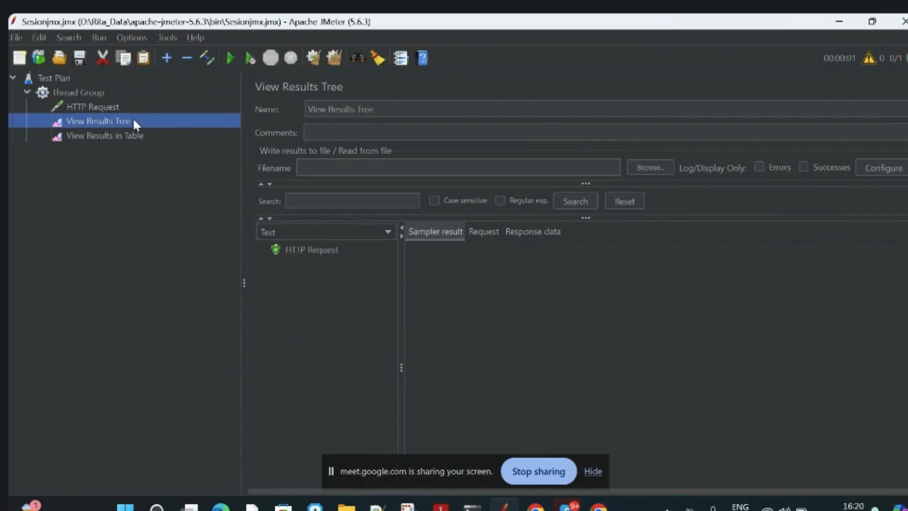
Review the HTTP Request's protocol, server name and path, and rerun the test plan to check View Results Tree.
{"action": "left_click", "coordinate": [101, 105]}
{"action": "left_click", "coordinate": [522, 209]}
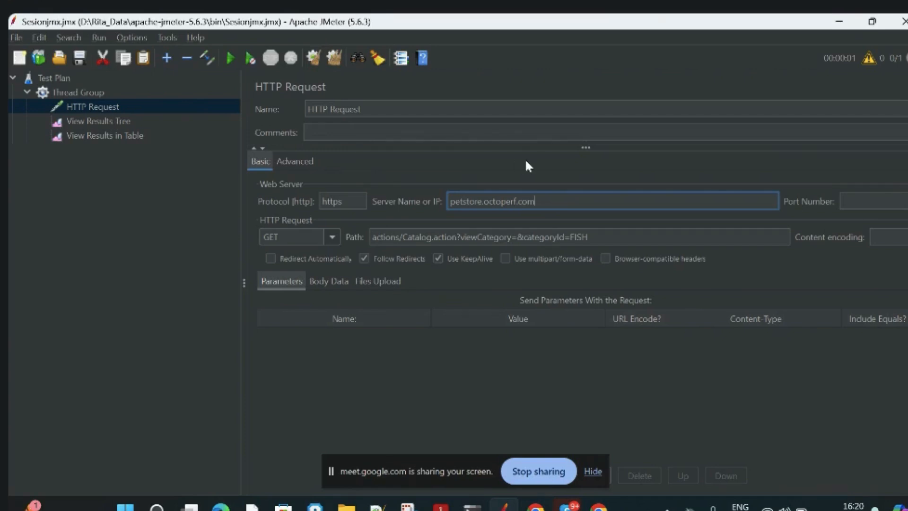
{"action": "left_click", "coordinate": [619, 238]}
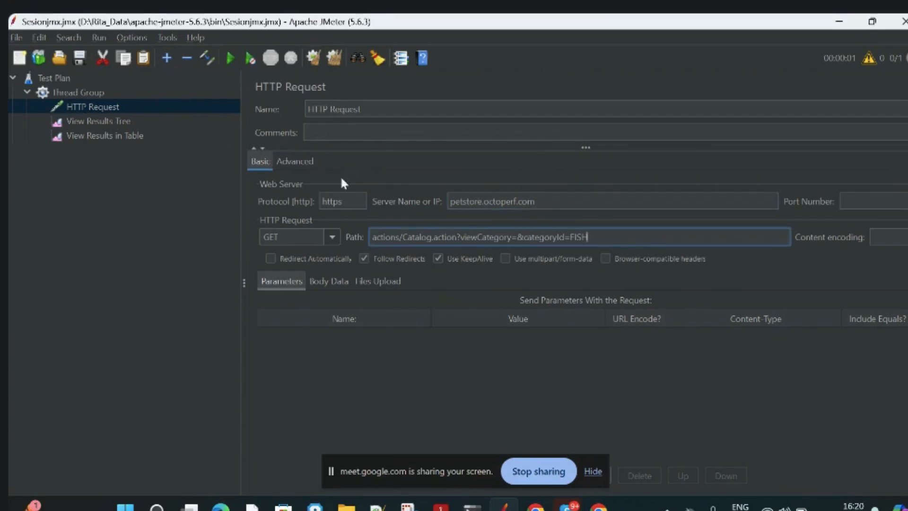
{"action": "left_click", "coordinate": [358, 203]}
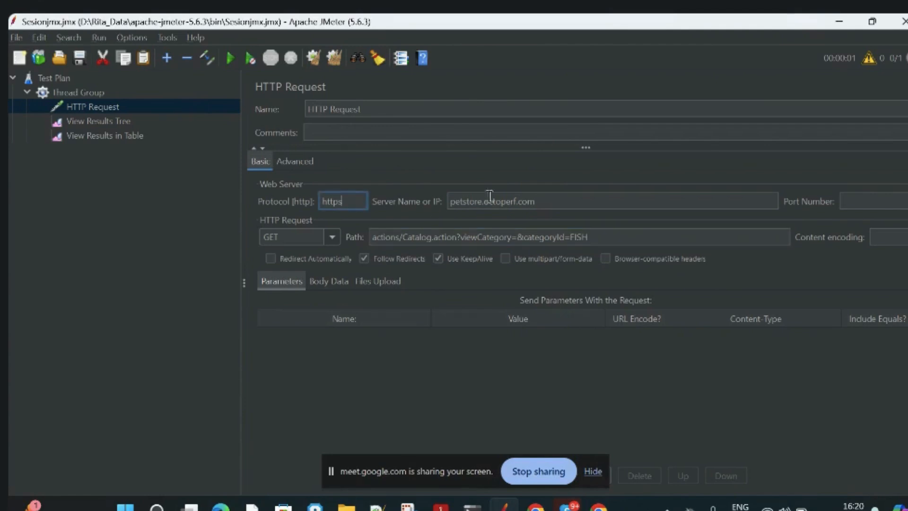
{"action": "left_click", "coordinate": [544, 201]}
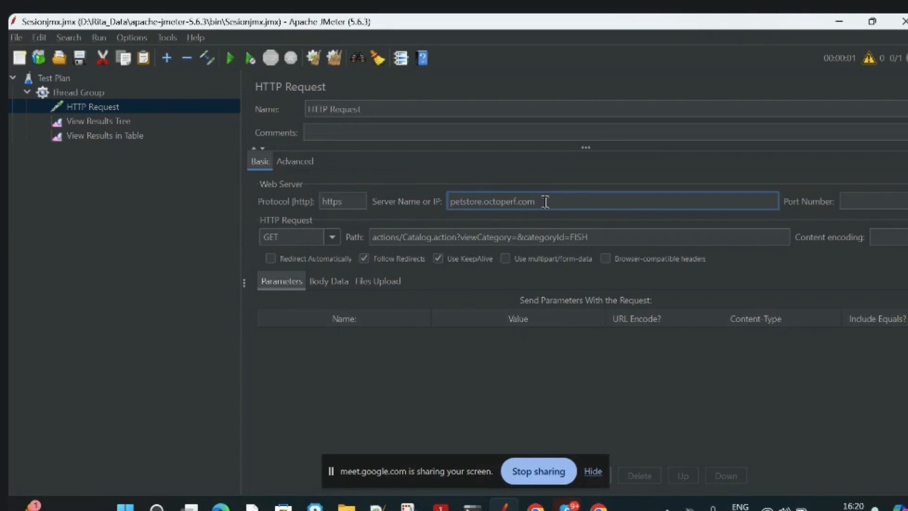
{"action": "left_click", "coordinate": [625, 237]}
{"action": "left_click_drag", "start_coordinate": [624, 236], "coordinate": [442, 215]}
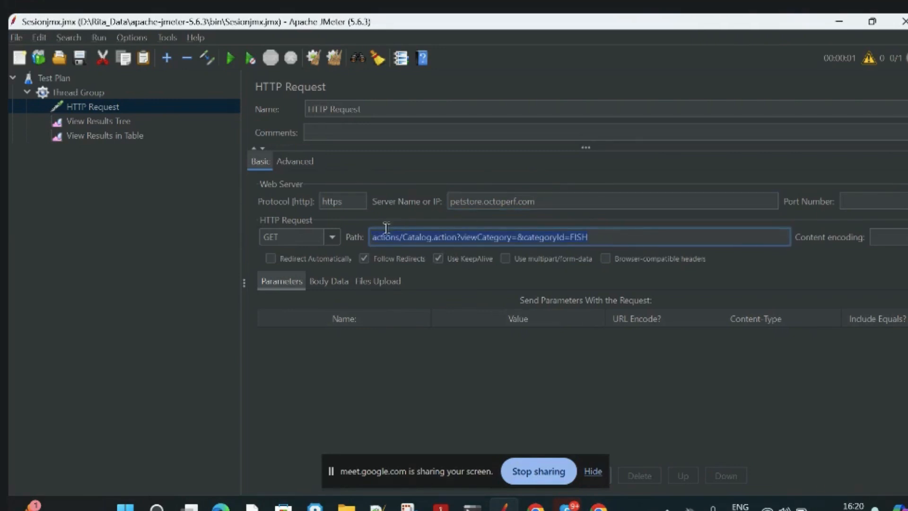
{"action": "left_click", "coordinate": [229, 59]}
{"action": "left_click", "coordinate": [98, 121]}
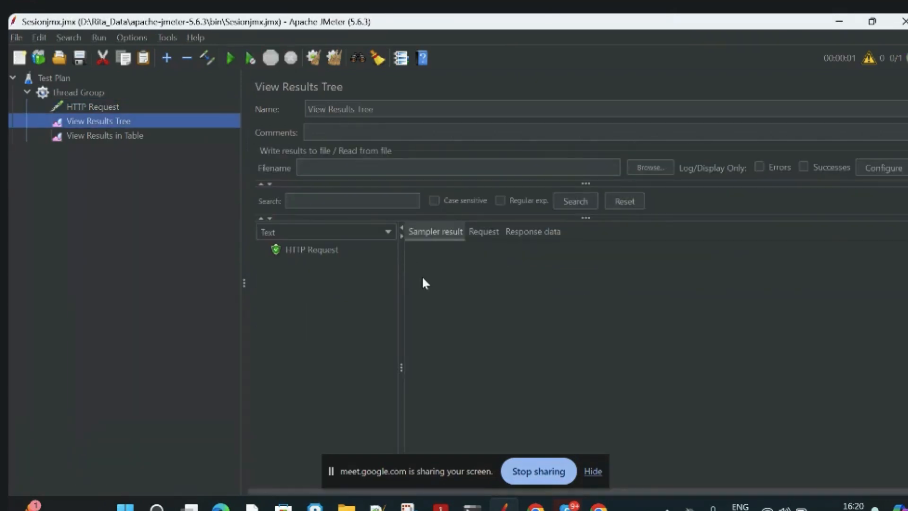
Examine the new sample's result in View Results Tree and its sample time and status in View Results in Table.
{"action": "left_click", "coordinate": [319, 250]}
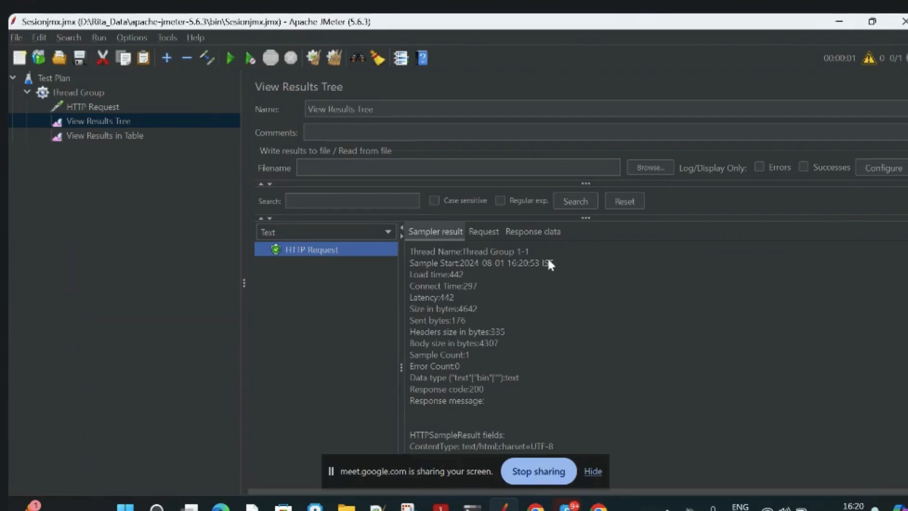
{"action": "left_click", "coordinate": [139, 135]}
{"action": "left_click", "coordinate": [71, 120]}
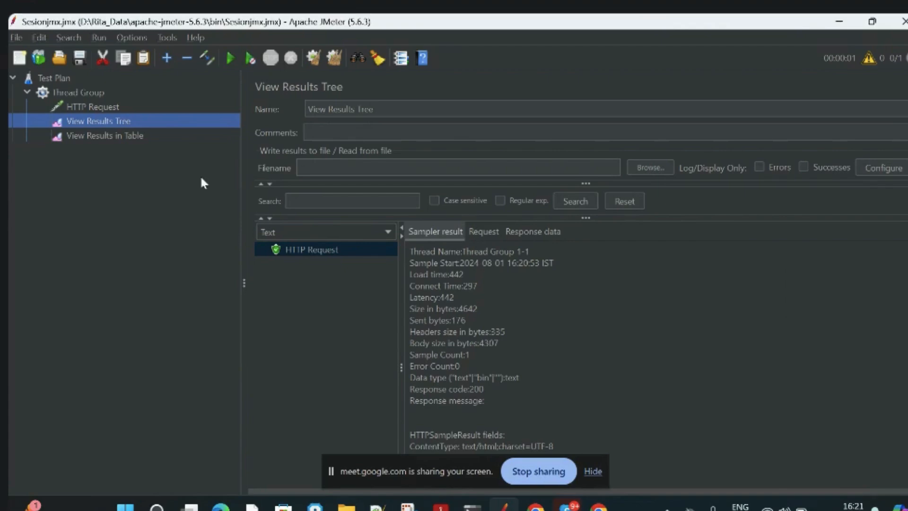
{"action": "left_click", "coordinate": [141, 136]}
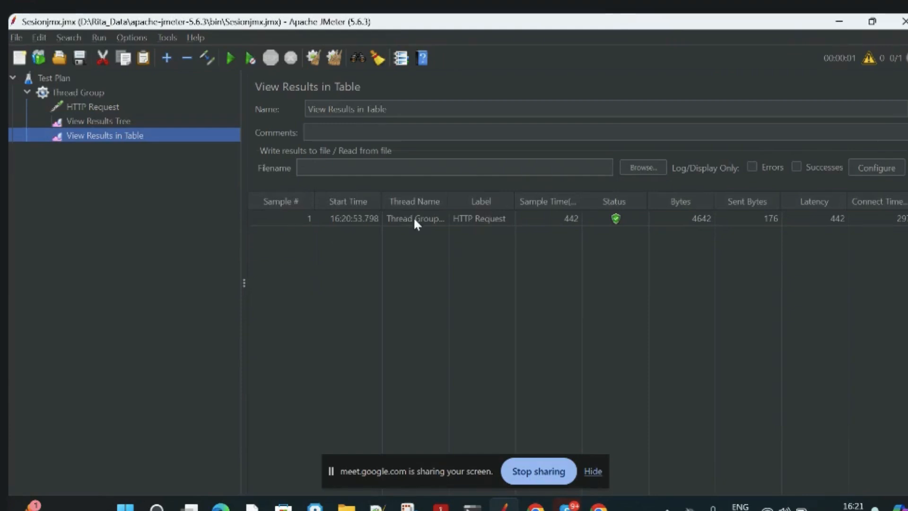
{"action": "left_click", "coordinate": [427, 218]}
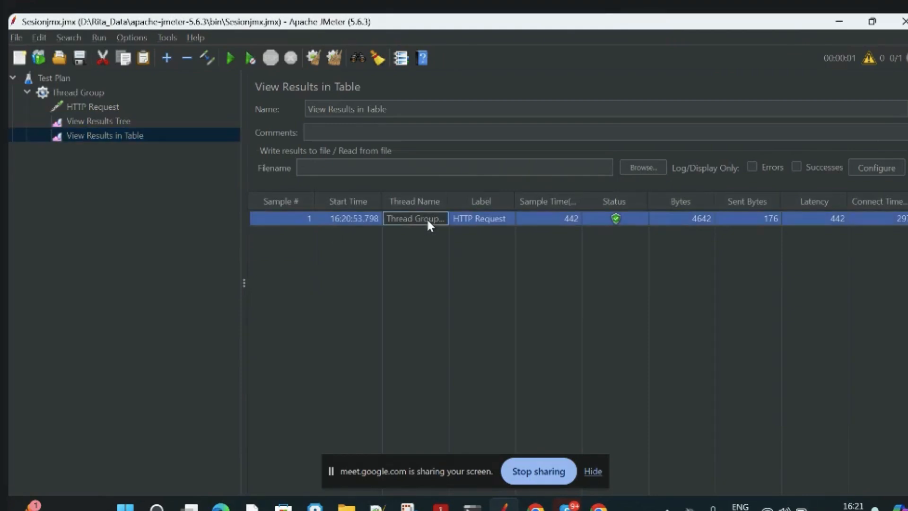
{"action": "left_click", "coordinate": [292, 220]}
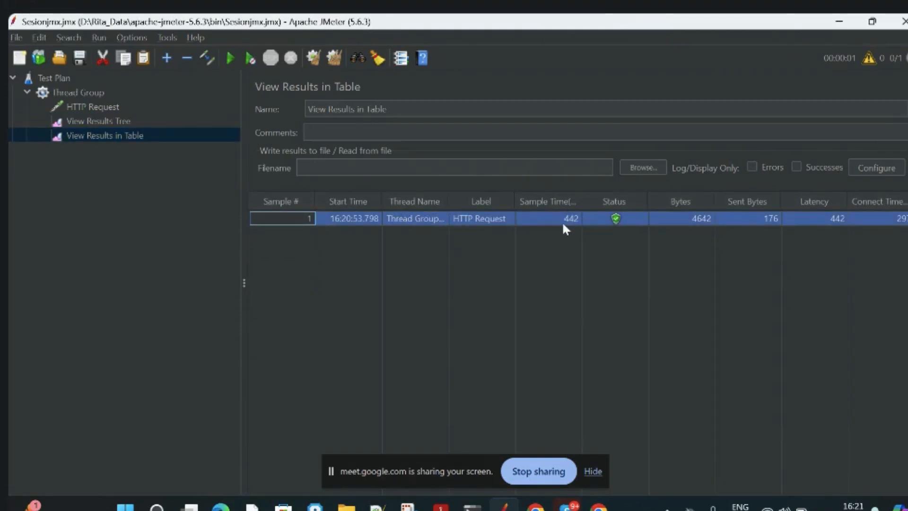
{"action": "left_click", "coordinate": [616, 222]}
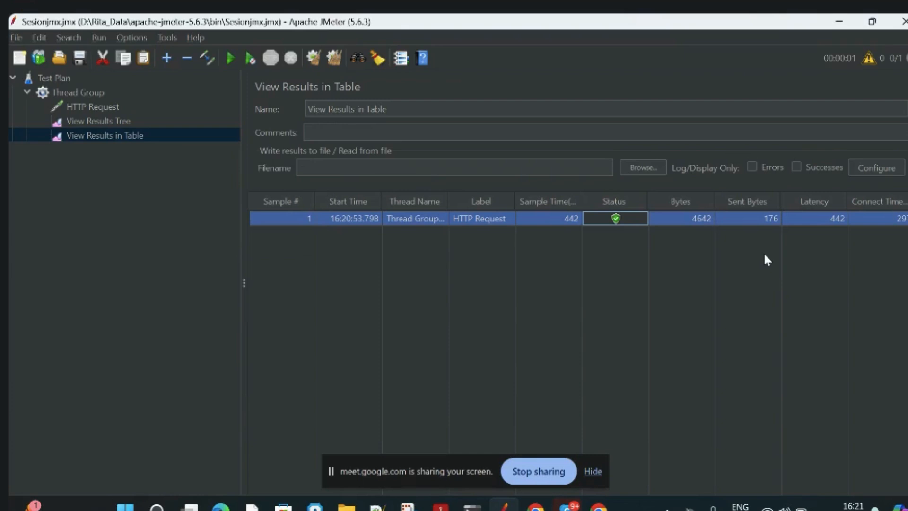
{"action": "left_click", "coordinate": [557, 223]}
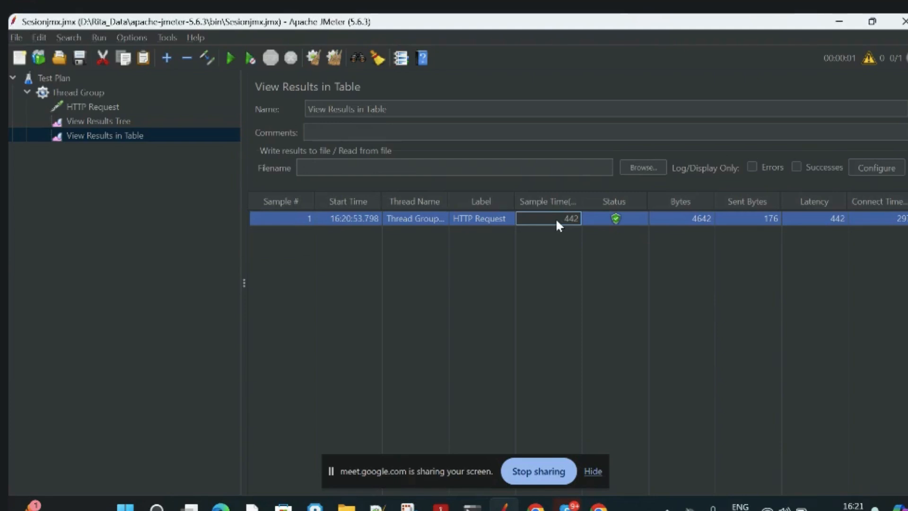
Set the Thread Group's number of threads (users) to 3.
{"action": "left_click", "coordinate": [107, 95]}
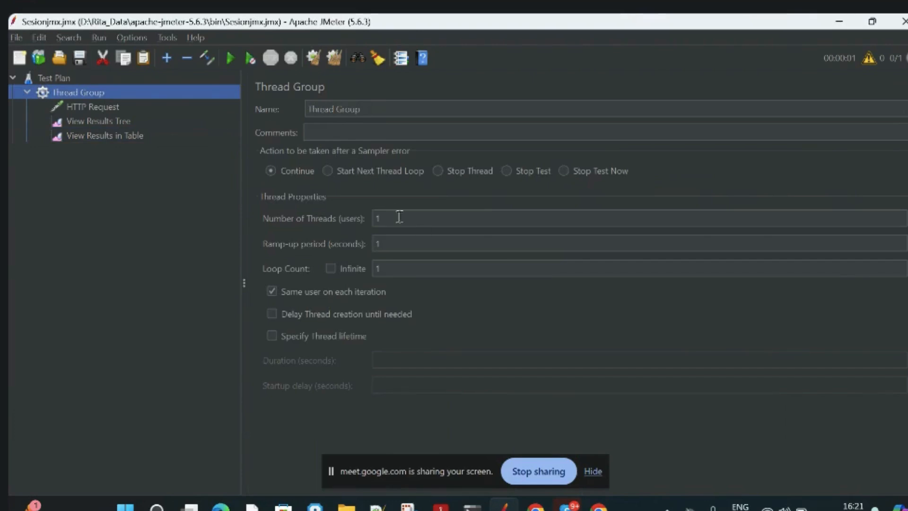
{"action": "left_click", "coordinate": [399, 217]}
{"action": "key", "text": "BackSpace"}
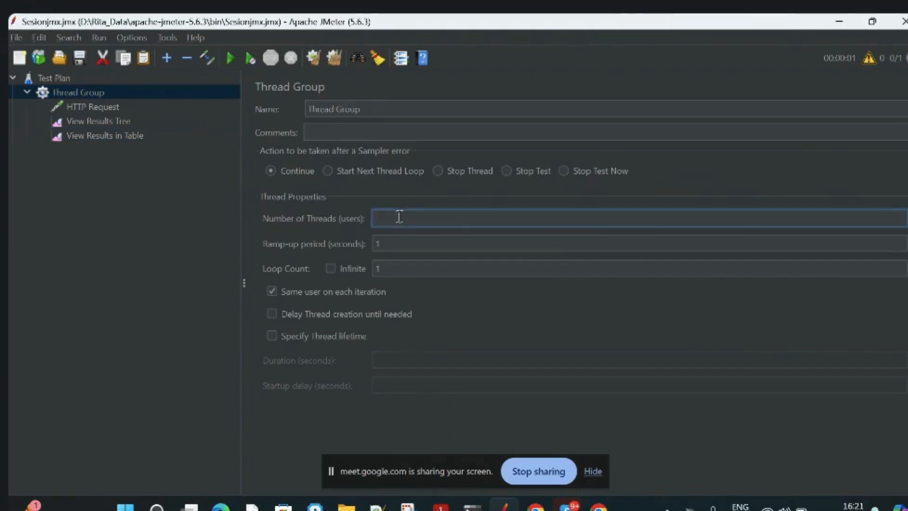
{"action": "type", "text": "3"}
Clear all old results and rerun the test plan, checking the samples in View Results Tree and View Results in Table.
{"action": "left_click", "coordinate": [126, 120]}
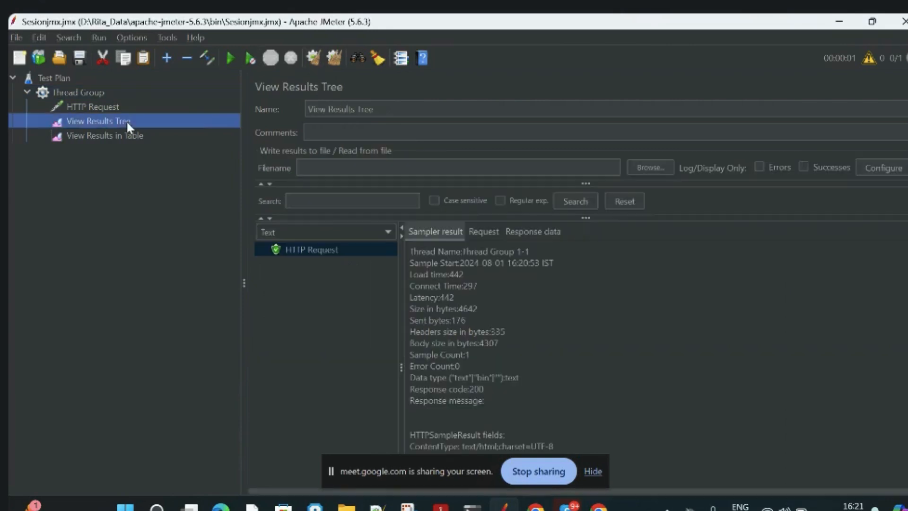
{"action": "left_click", "coordinate": [333, 59]}
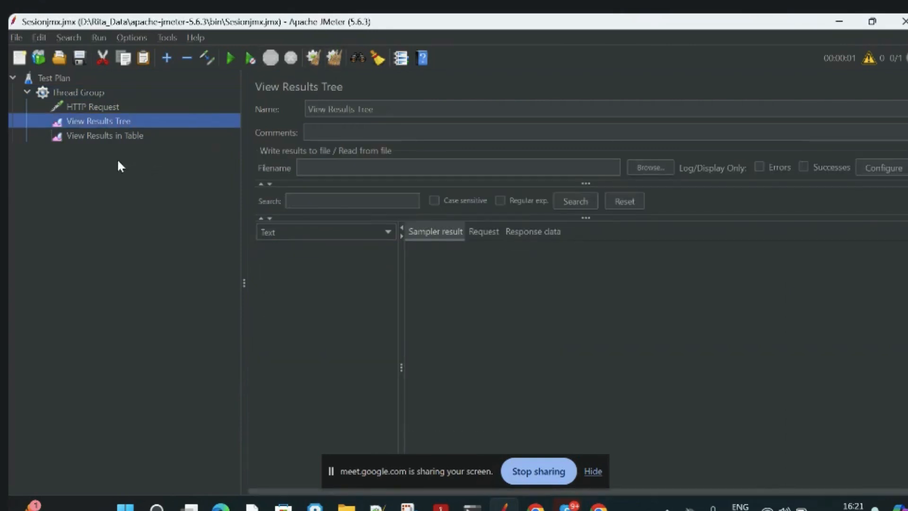
{"action": "left_click", "coordinate": [237, 54]}
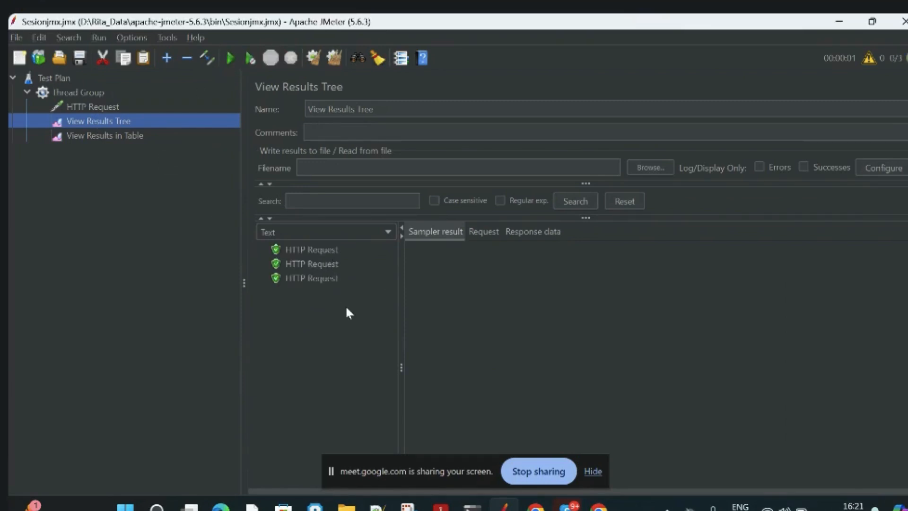
{"action": "left_click", "coordinate": [336, 252]}
{"action": "left_click", "coordinate": [133, 137]}
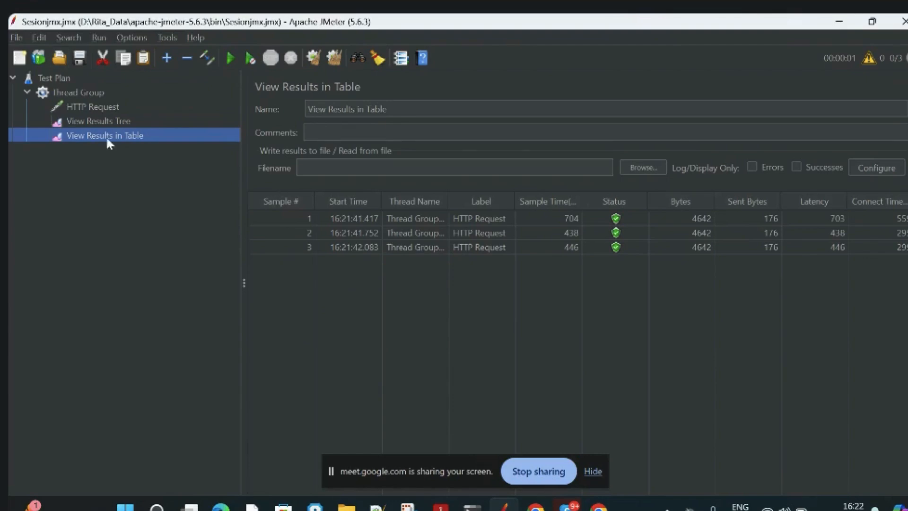
Review the path configured in the HTTP Request sampler.
{"action": "left_click", "coordinate": [105, 109]}
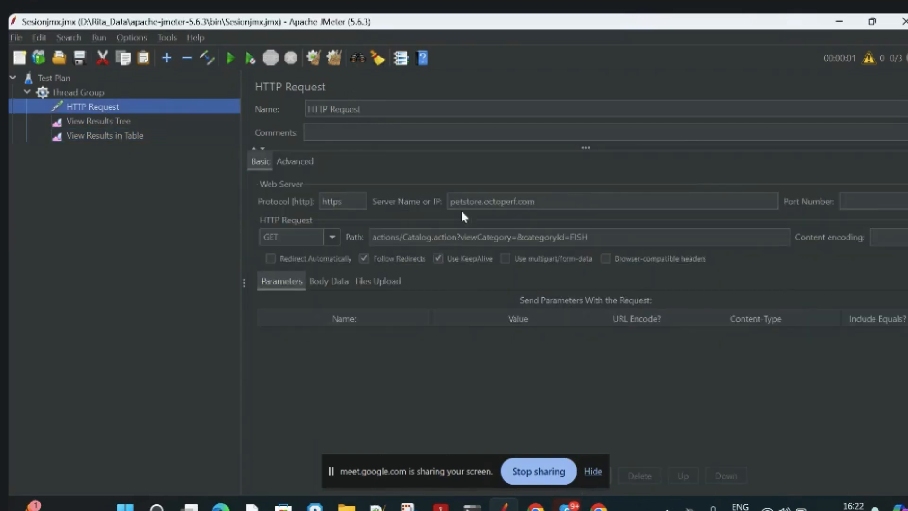
{"action": "left_click", "coordinate": [600, 232]}
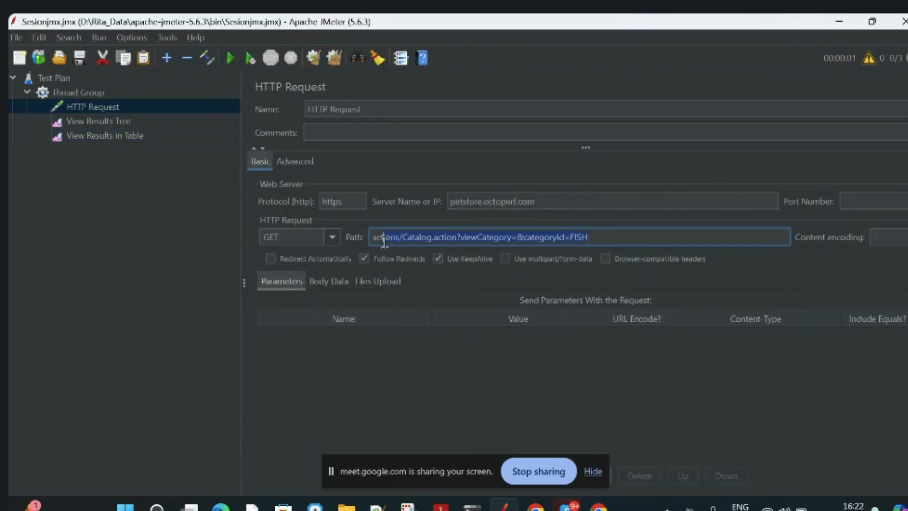
{"action": "left_click", "coordinate": [406, 403]}
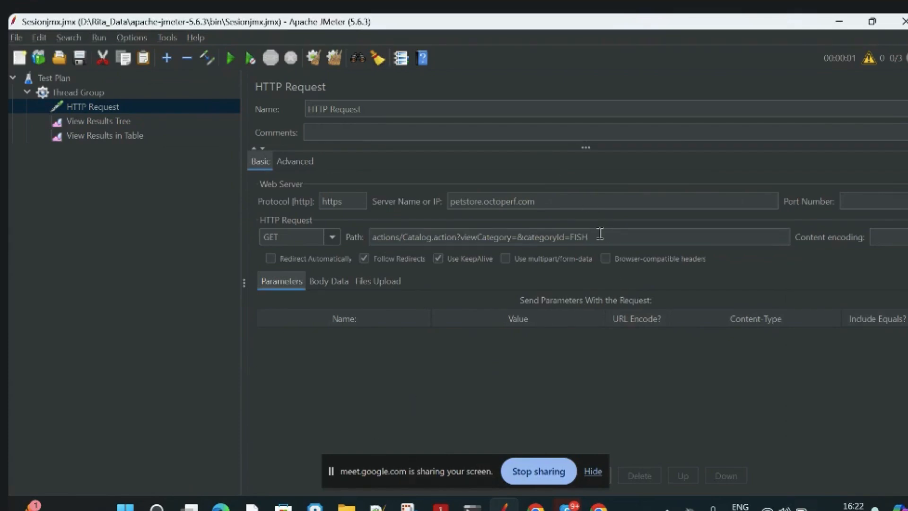
{"action": "left_click_drag", "start_coordinate": [600, 232], "coordinate": [372, 238]}
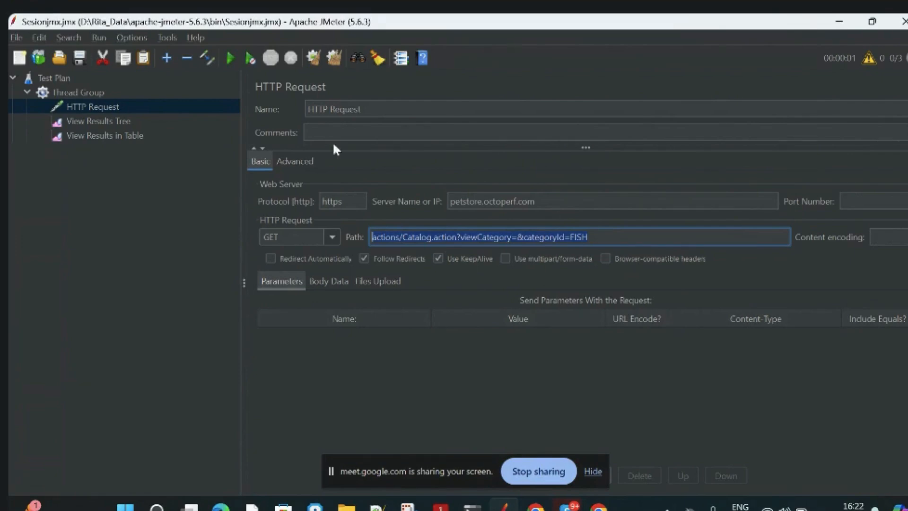
Add a User Defined Variables config element to the Thread Group.
{"action": "left_click", "coordinate": [69, 96]}
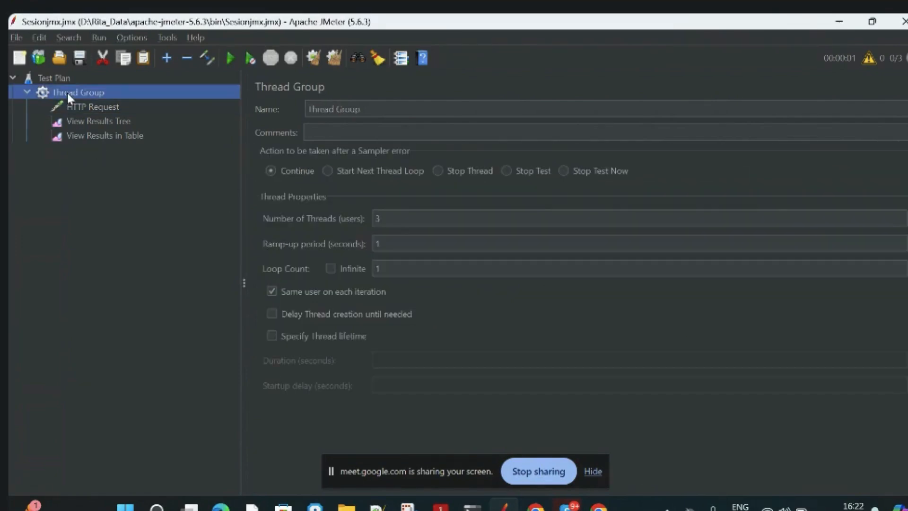
{"action": "right_click", "coordinate": [68, 93]}
{"action": "mouse_move", "coordinate": [206, 99]}
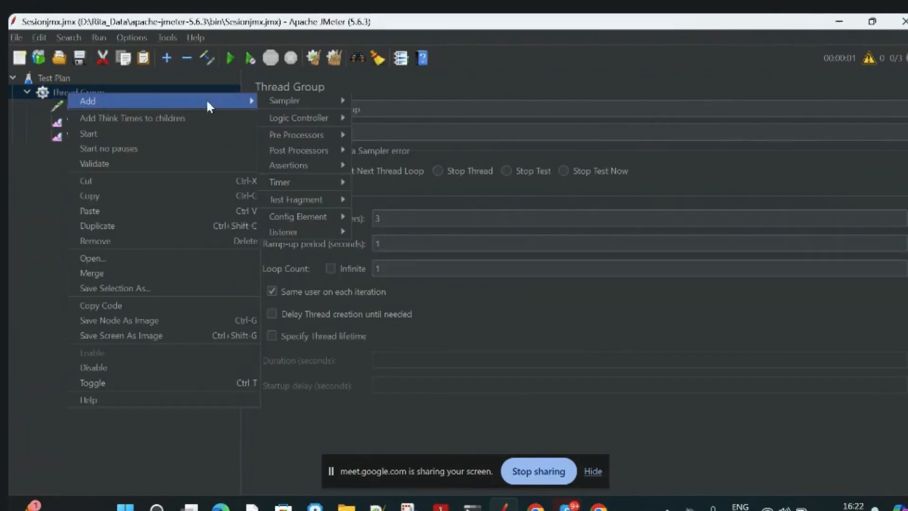
{"action": "mouse_move", "coordinate": [293, 108]}
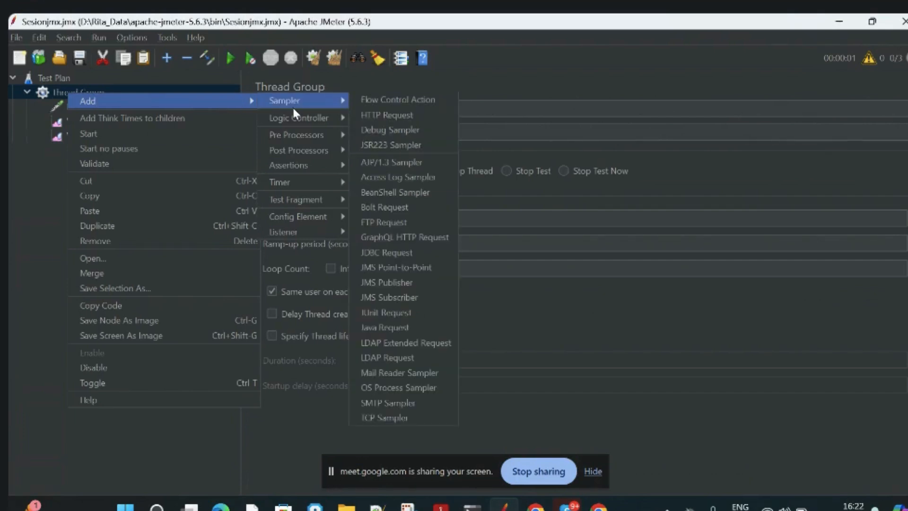
{"action": "mouse_move", "coordinate": [315, 217]}
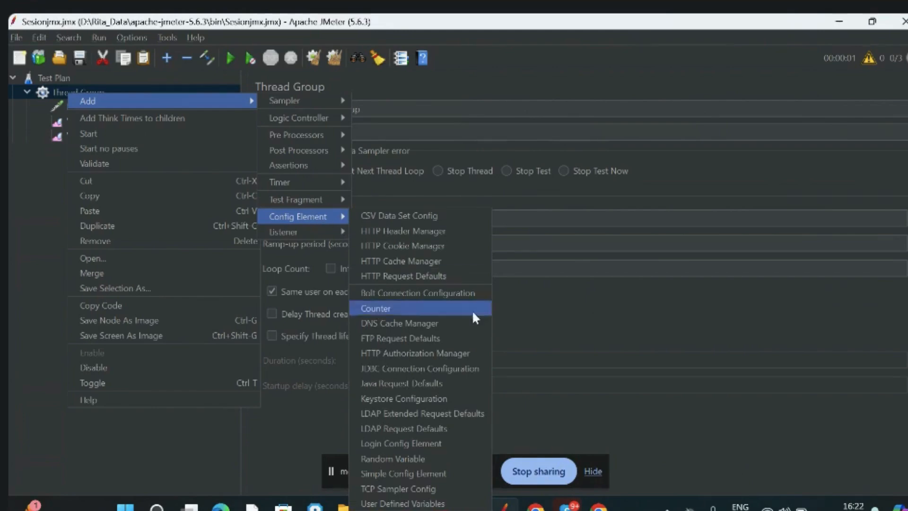
{"action": "left_click", "coordinate": [441, 503]}
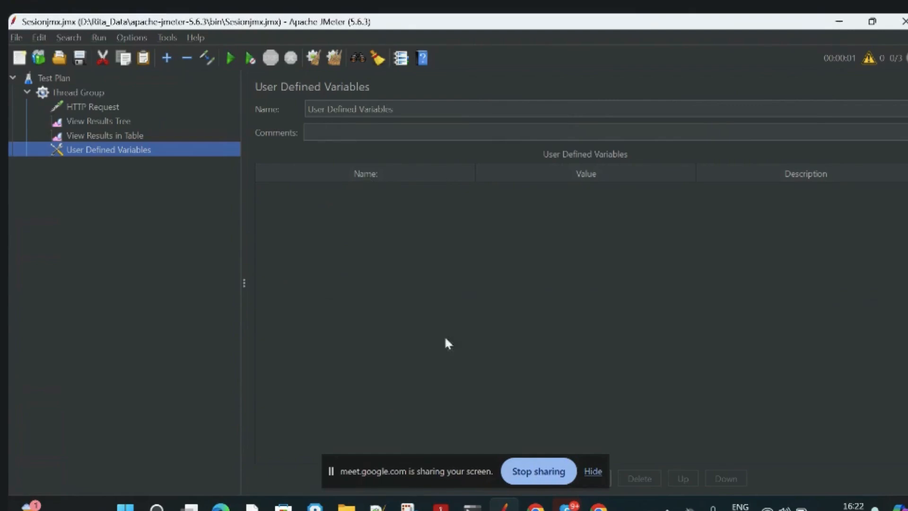
Move the screen-sharing bar out of the way and add a variable named path to User Defined Variables.
{"action": "left_click", "coordinate": [476, 461]}
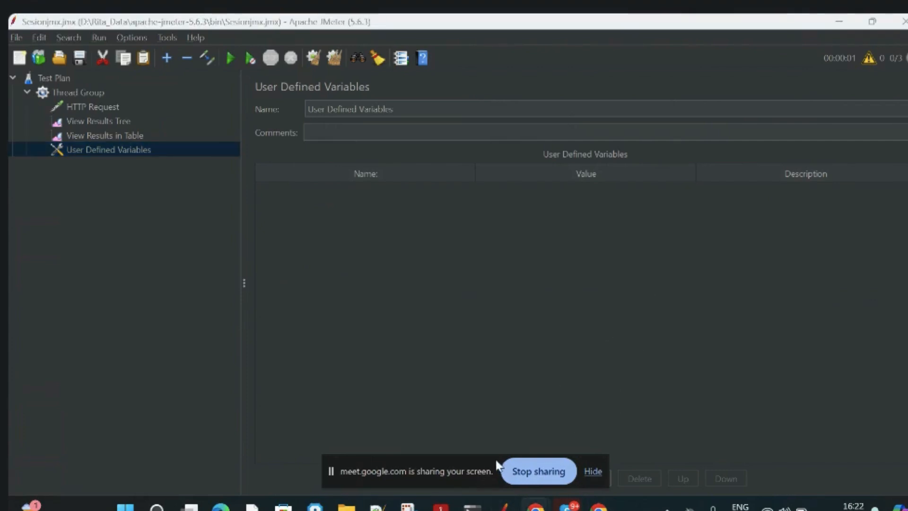
{"action": "left_click_drag", "start_coordinate": [488, 463], "coordinate": [814, 281]}
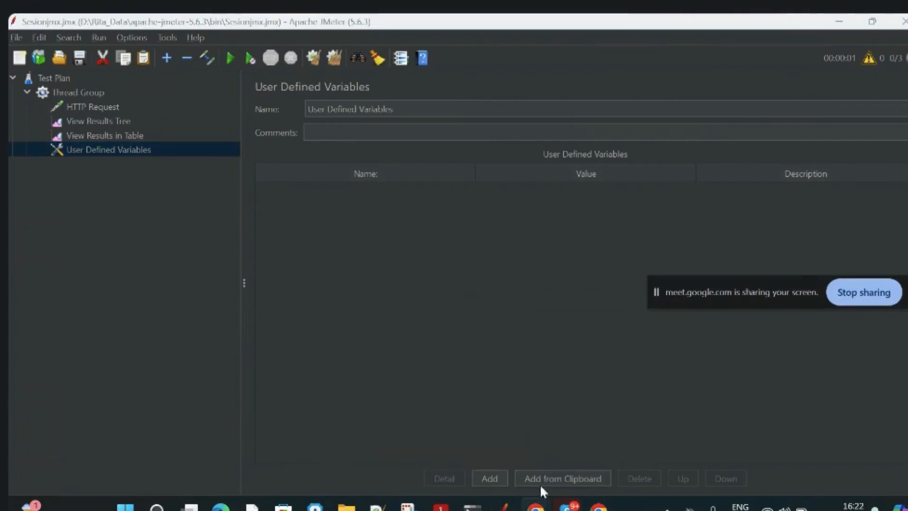
{"action": "left_click", "coordinate": [488, 478]}
{"action": "left_click", "coordinate": [353, 189]}
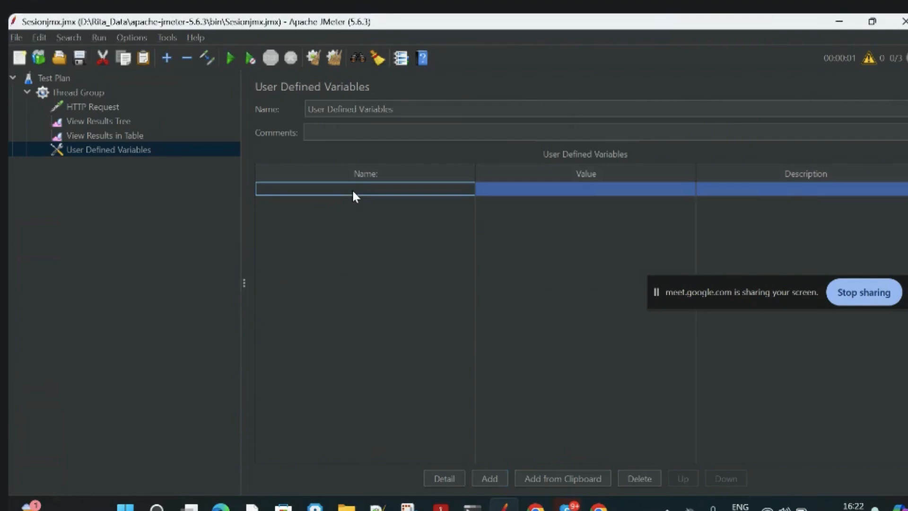
{"action": "double_click", "coordinate": [352, 188]}
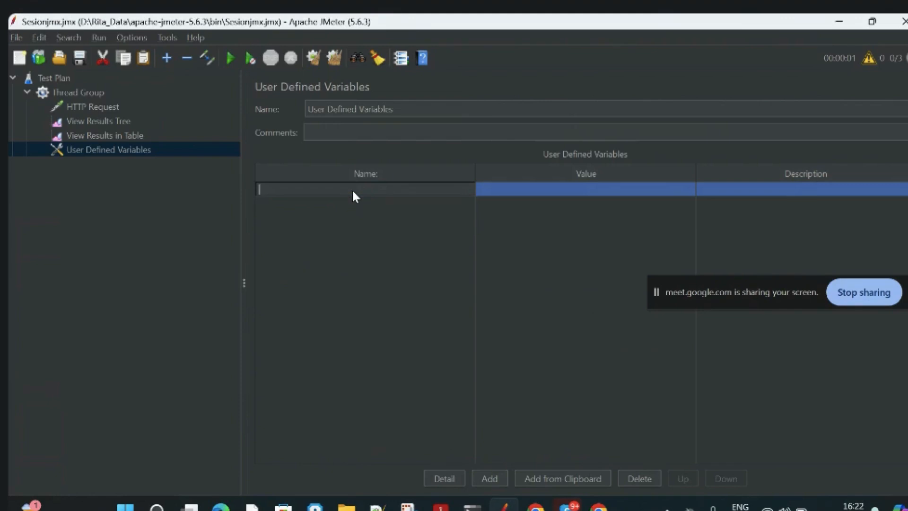
{"action": "type", "text": "path"}
{"action": "left_click", "coordinate": [500, 193]}
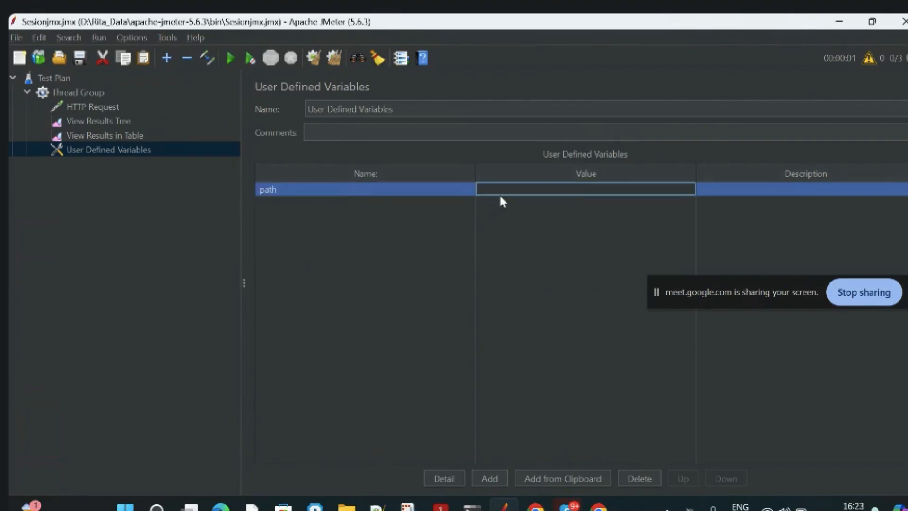
Copy the HTTP Request's path, actions/Catalog.action?viewCategory=&categoryId=FISH, into the value of the path variable.
{"action": "left_click", "coordinate": [105, 110]}
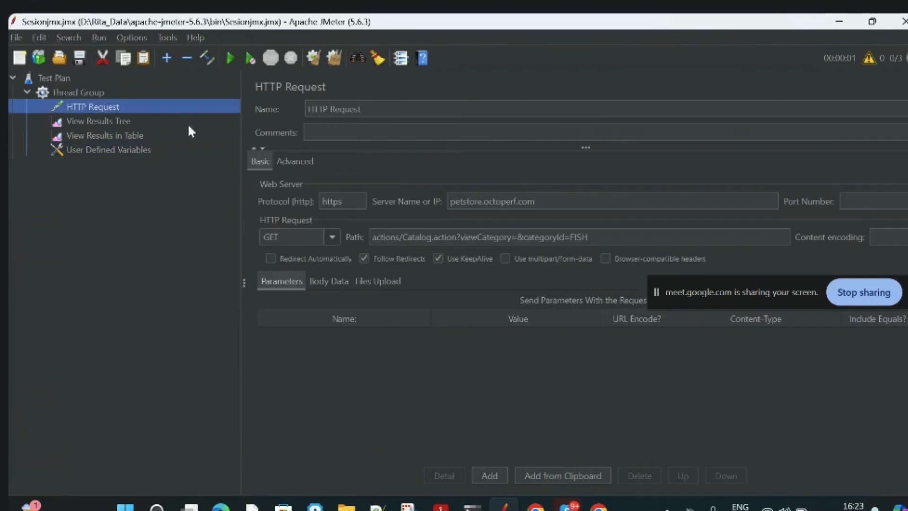
{"action": "left_click", "coordinate": [603, 236]}
{"action": "left_click_drag", "start_coordinate": [390, 237], "coordinate": [357, 241]}
{"action": "double_click", "coordinate": [603, 238]}
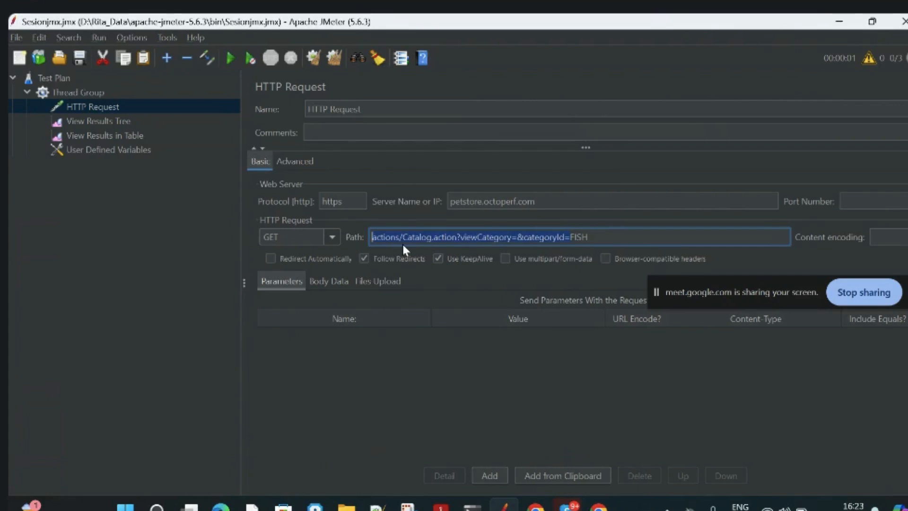
{"action": "left_click", "coordinate": [610, 235]}
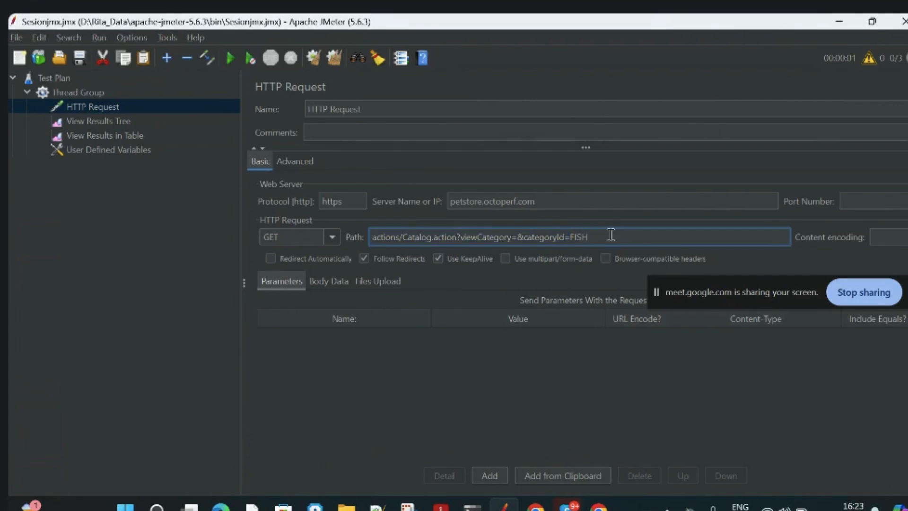
{"action": "key", "text": "ctrl+a"}
{"action": "left_click_drag", "start_coordinate": [600, 236], "coordinate": [369, 240]}
{"action": "key", "text": "ctrl+c"}
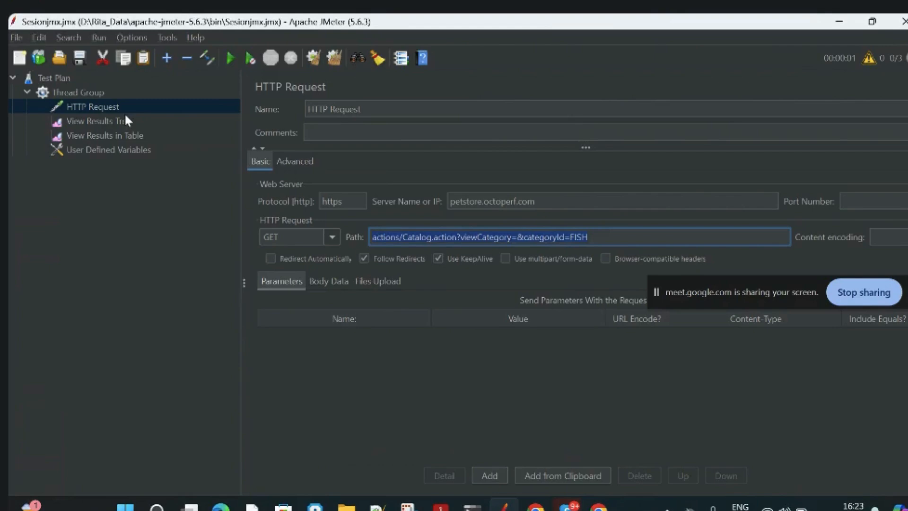
{"action": "left_click", "coordinate": [84, 151]}
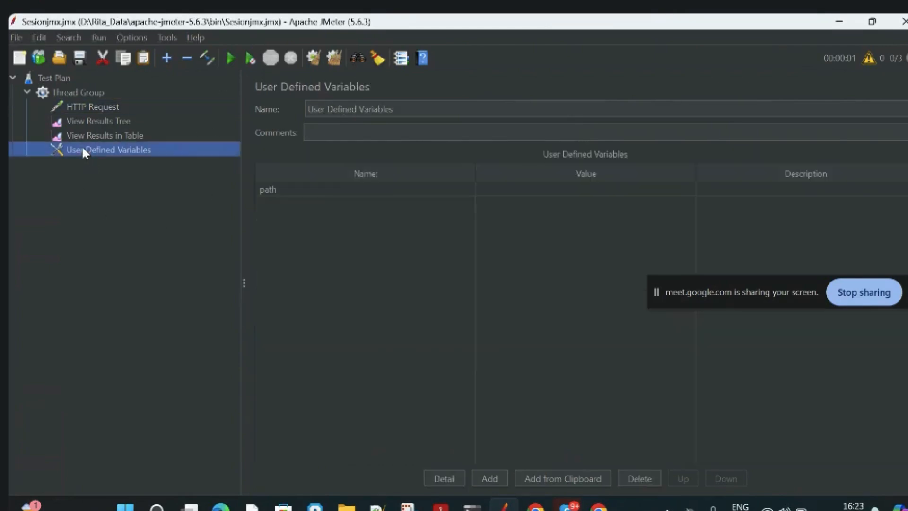
{"action": "double_click", "coordinate": [508, 191]}
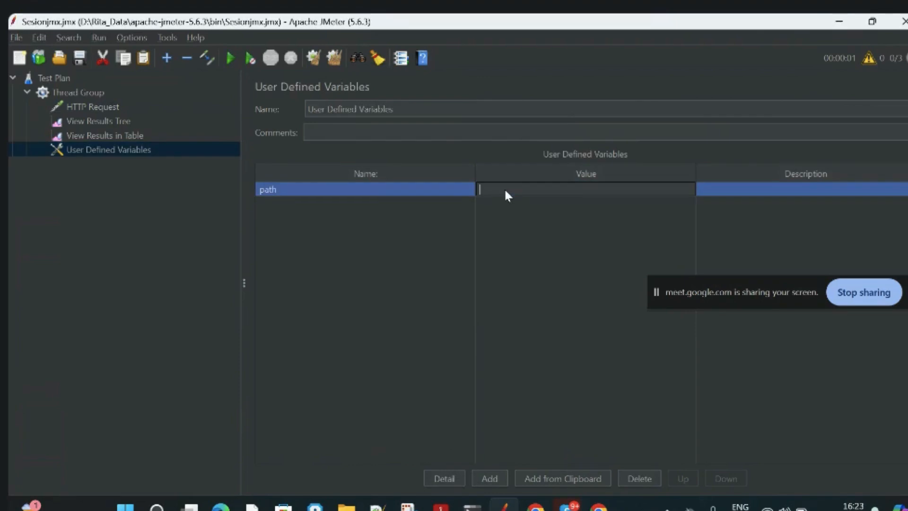
{"action": "key", "text": "ctrl+v"}
{"action": "left_click", "coordinate": [368, 300]}
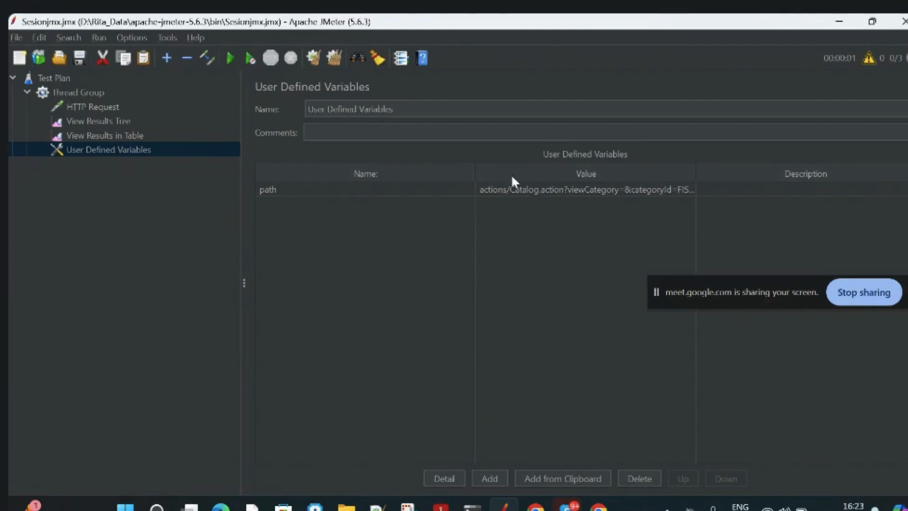
{"action": "left_click", "coordinate": [483, 196]}
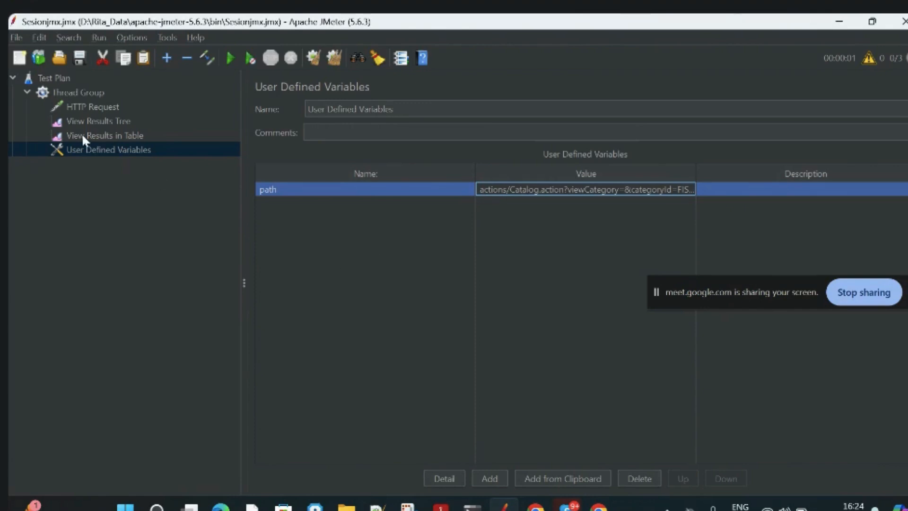
Replace the HTTP Request's path with the variable reference ${path}.
{"action": "left_click", "coordinate": [82, 107]}
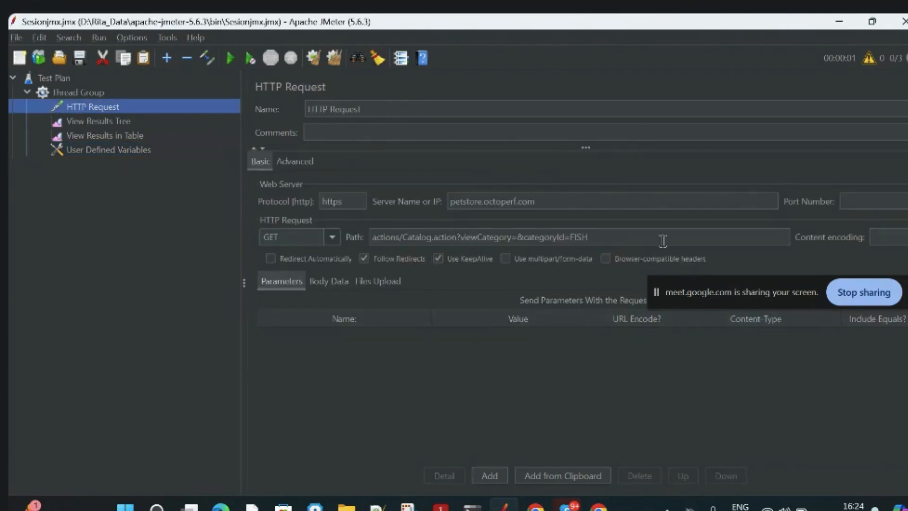
{"action": "left_click_drag", "start_coordinate": [605, 237], "coordinate": [367, 237]}
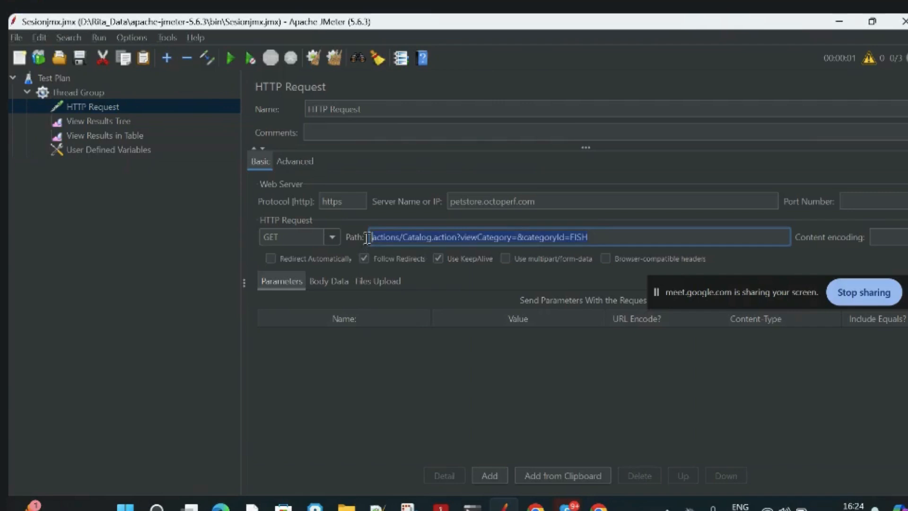
{"action": "key", "text": "BackSpace"}
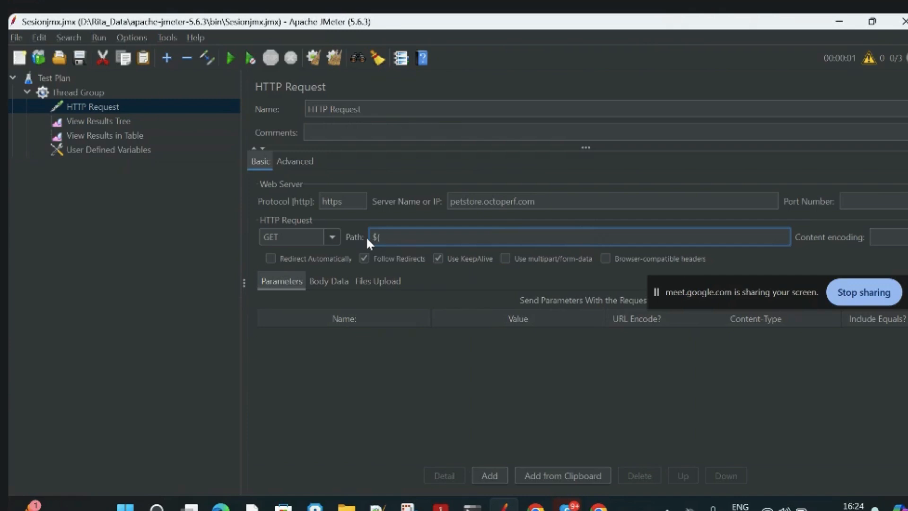
{"action": "type", "text": "th}"}
Check the variable name in User Defined Variables against the path reference used in the HTTP Request.
{"action": "left_click", "coordinate": [107, 150]}
{"action": "left_click", "coordinate": [289, 193]}
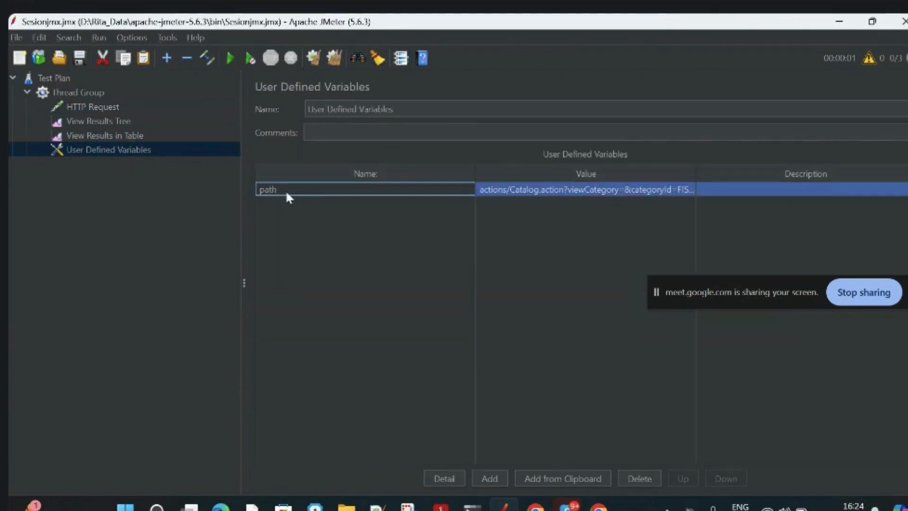
{"action": "left_click", "coordinate": [94, 94]}
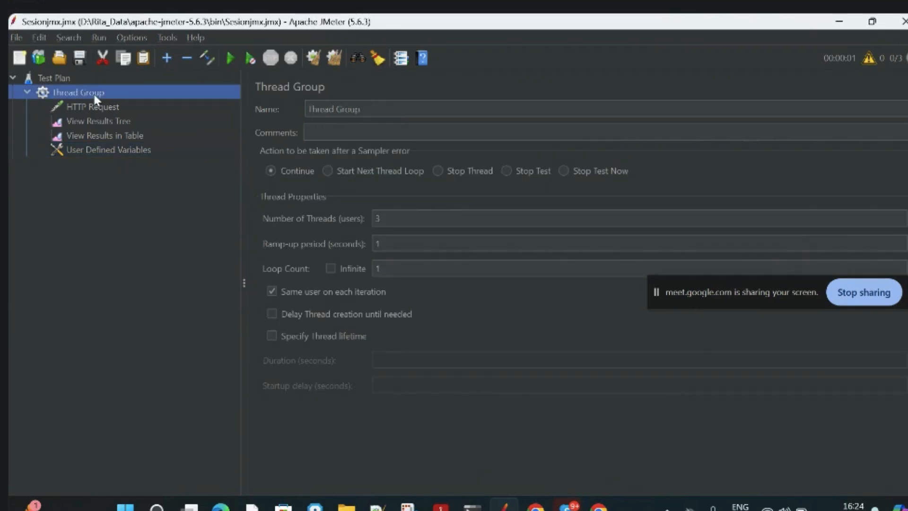
{"action": "left_click", "coordinate": [94, 106]}
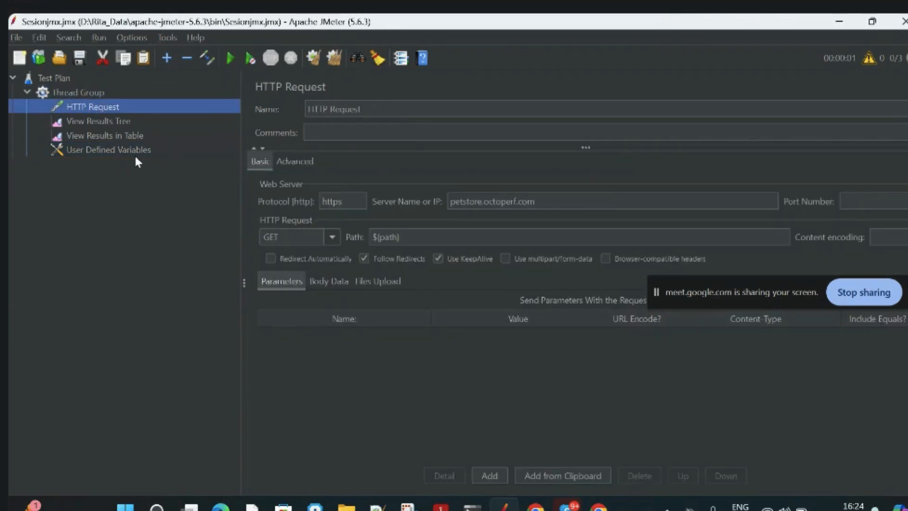
Clear all previous results and run the test plan with the parameterized path.
{"action": "left_click", "coordinate": [118, 137]}
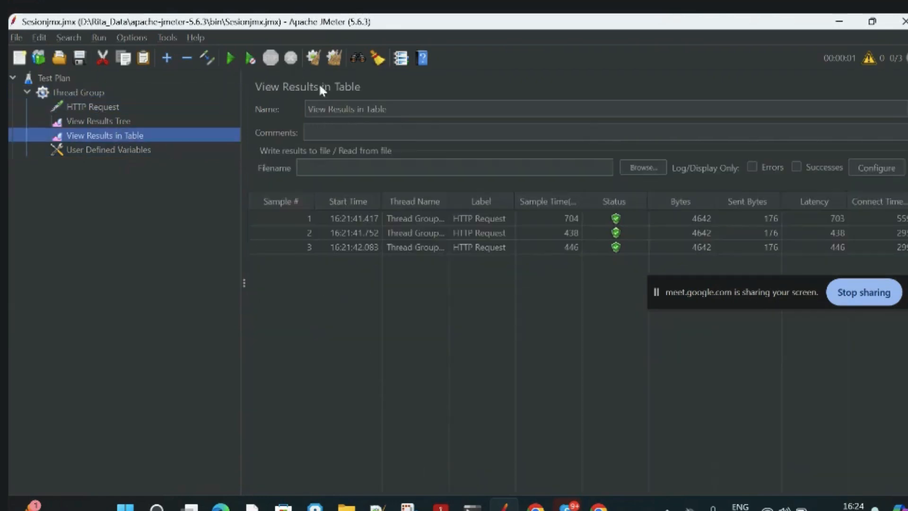
{"action": "left_click", "coordinate": [333, 60]}
{"action": "left_click", "coordinate": [75, 106]}
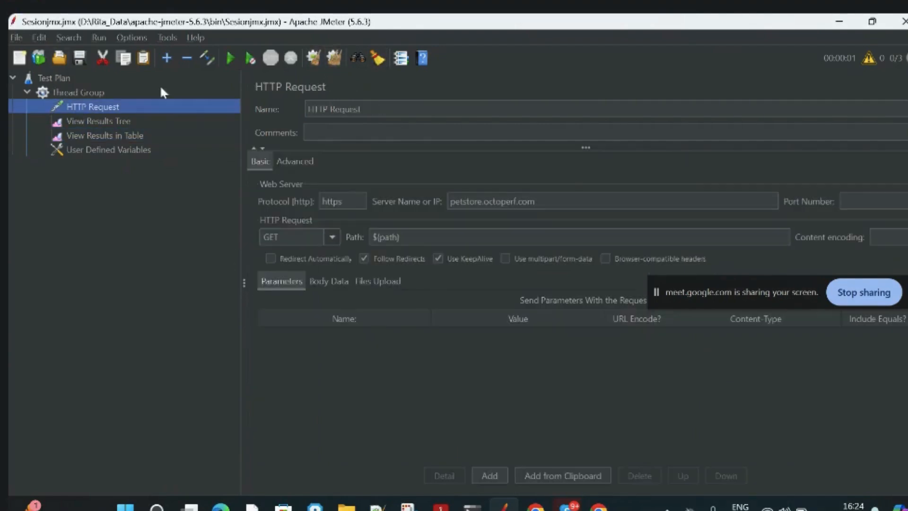
{"action": "left_click", "coordinate": [228, 59]}
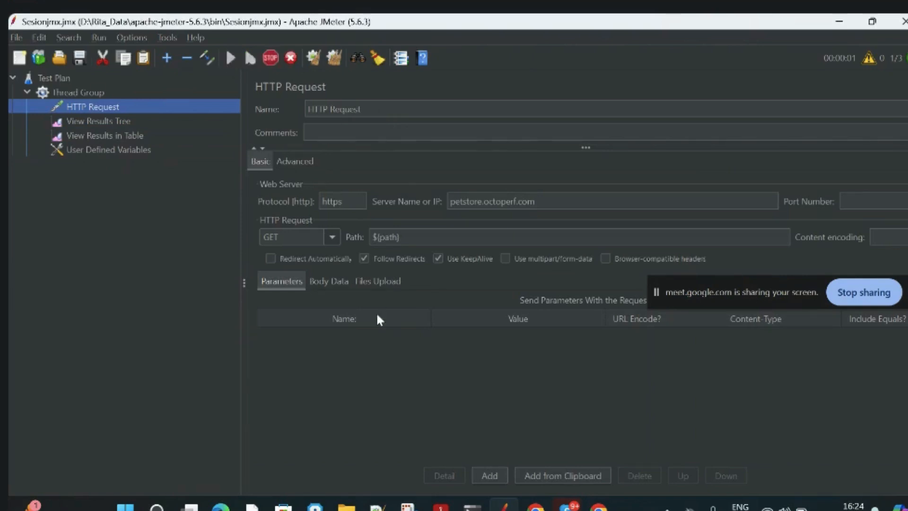
Review the new run's results in View Results in Table alongside the Thread Group and HTTP Request settings.
{"action": "left_click", "coordinate": [113, 136]}
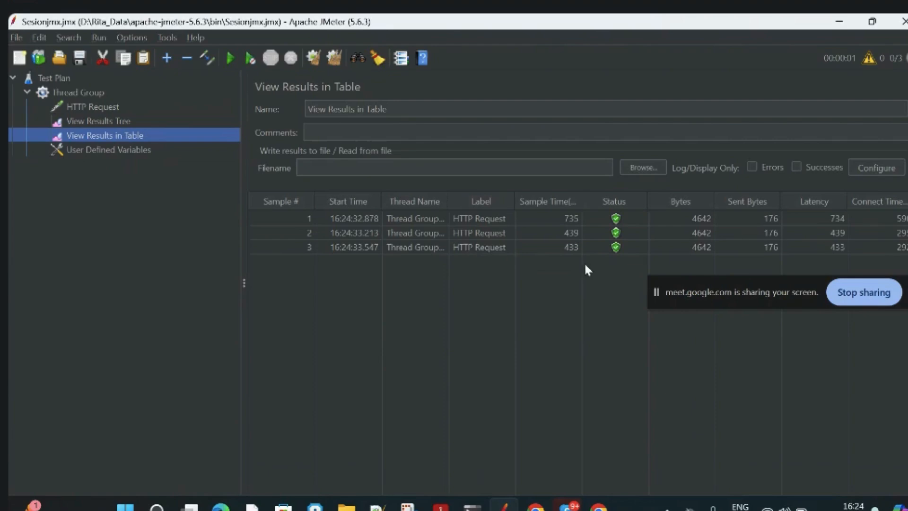
{"action": "left_click", "coordinate": [87, 92]}
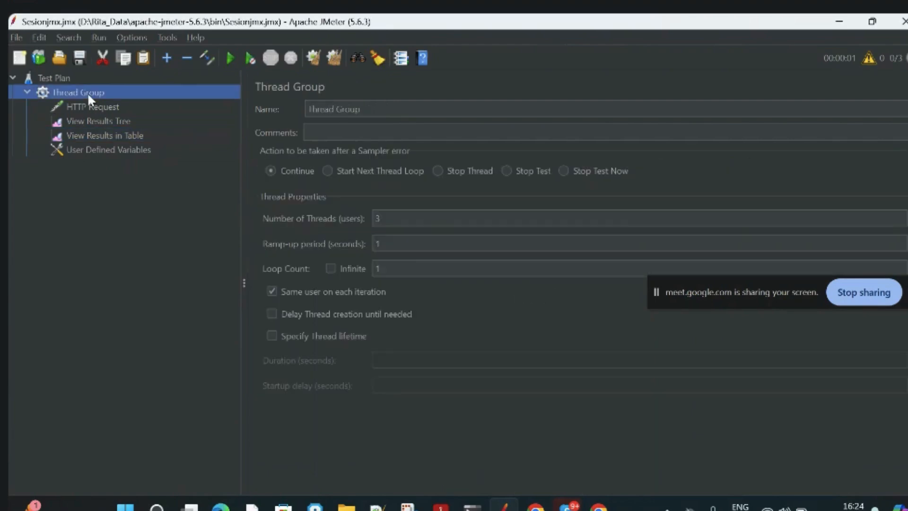
{"action": "left_click", "coordinate": [72, 107]}
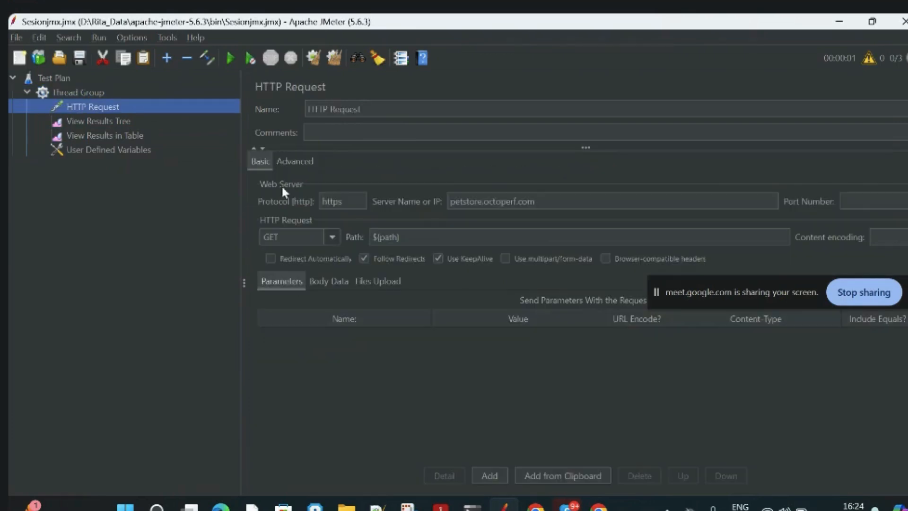
{"action": "left_click", "coordinate": [110, 137]}
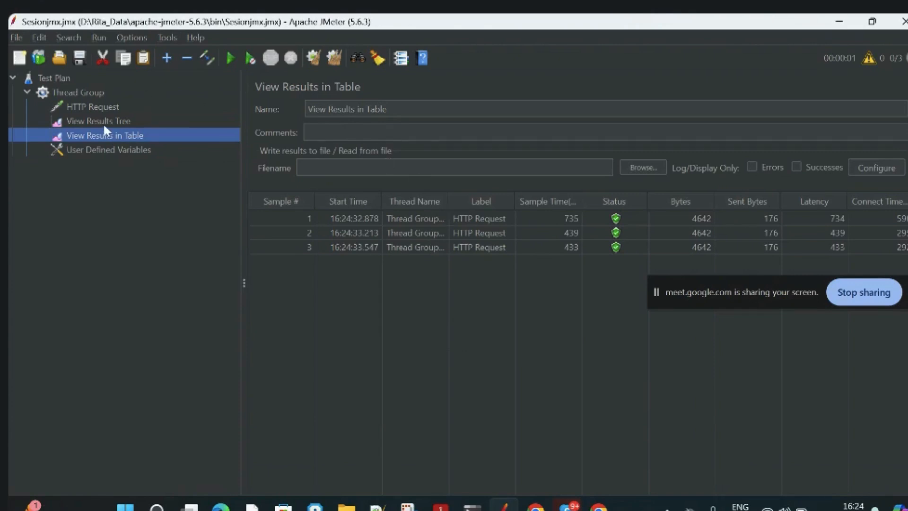
{"action": "left_click", "coordinate": [82, 93]}
{"action": "right_click", "coordinate": [81, 93]}
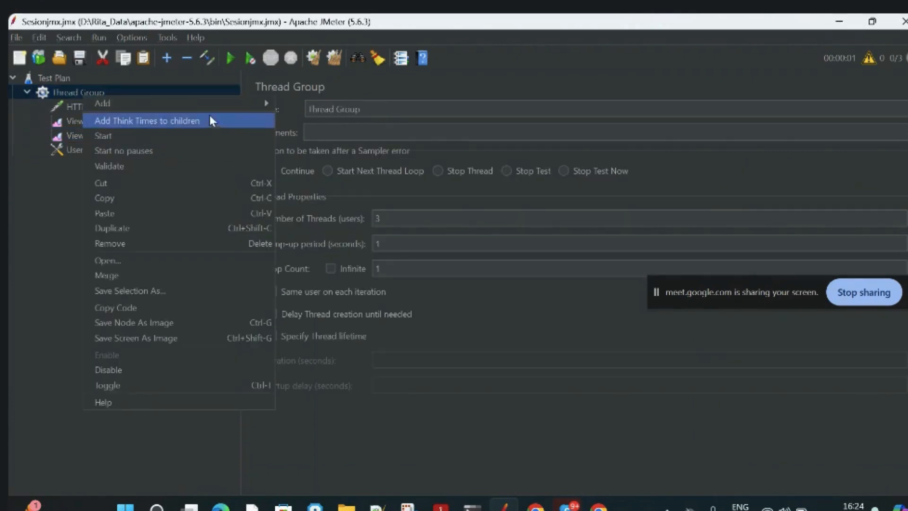
{"action": "mouse_move", "coordinate": [212, 105]}
{"action": "mouse_move", "coordinate": [318, 107]}
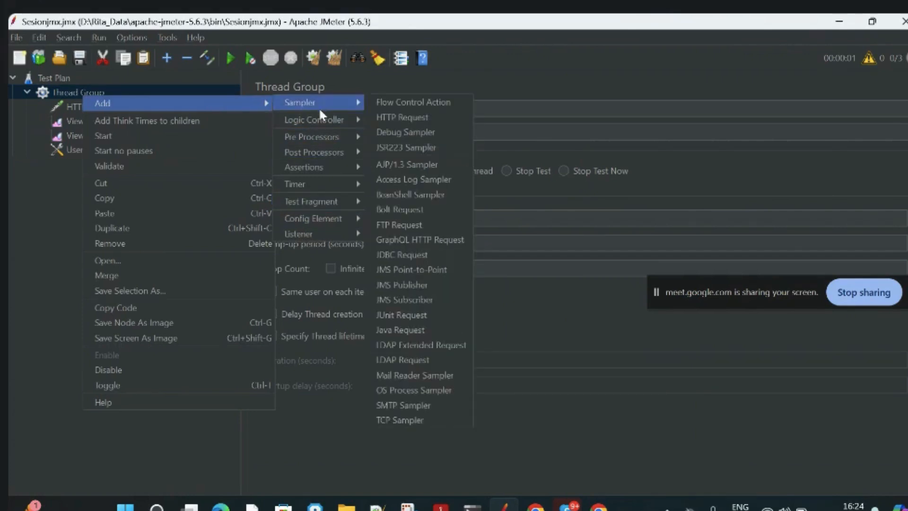
{"action": "mouse_move", "coordinate": [335, 215]}
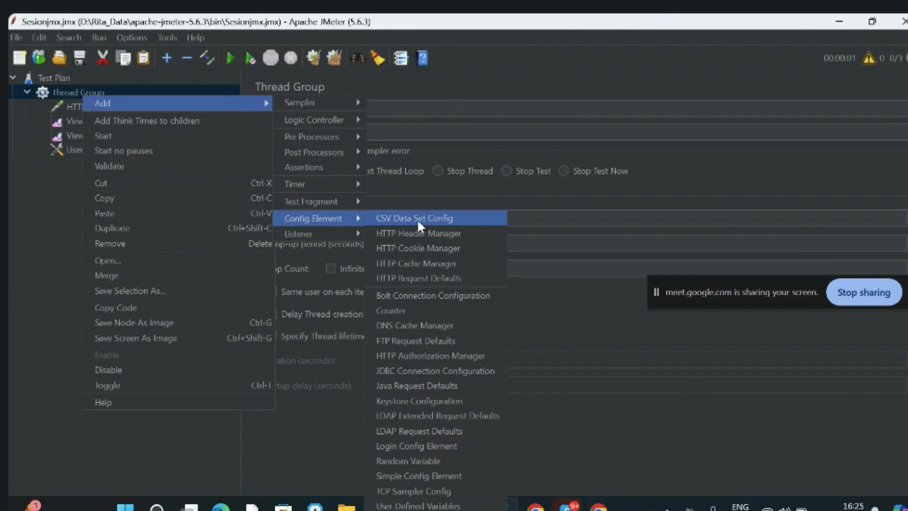
{"action": "left_click", "coordinate": [330, 431]}
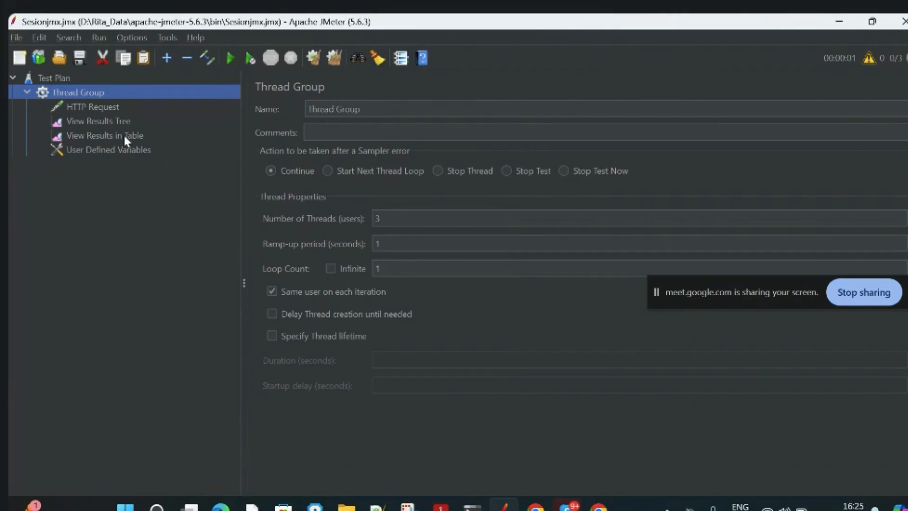
Check the HTTP Request's path and disable the User Defined Variables element.
{"action": "left_click", "coordinate": [101, 108]}
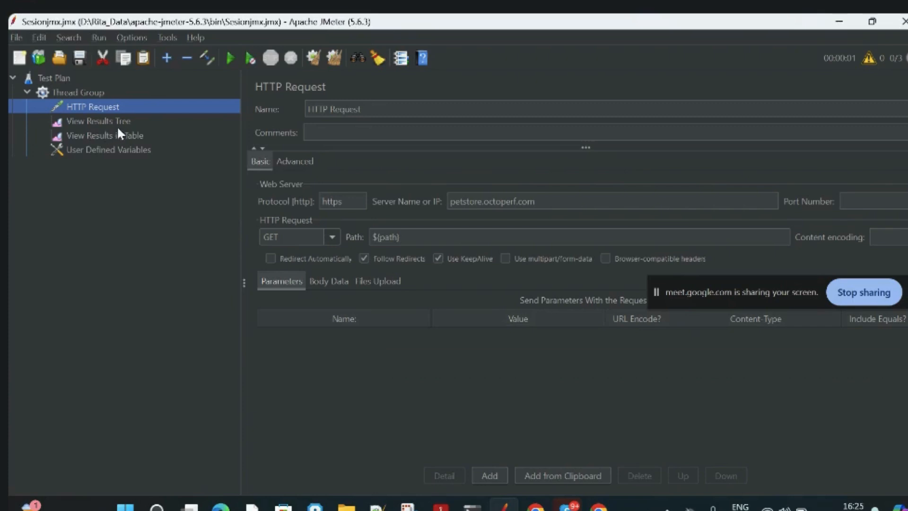
{"action": "left_click", "coordinate": [473, 238]}
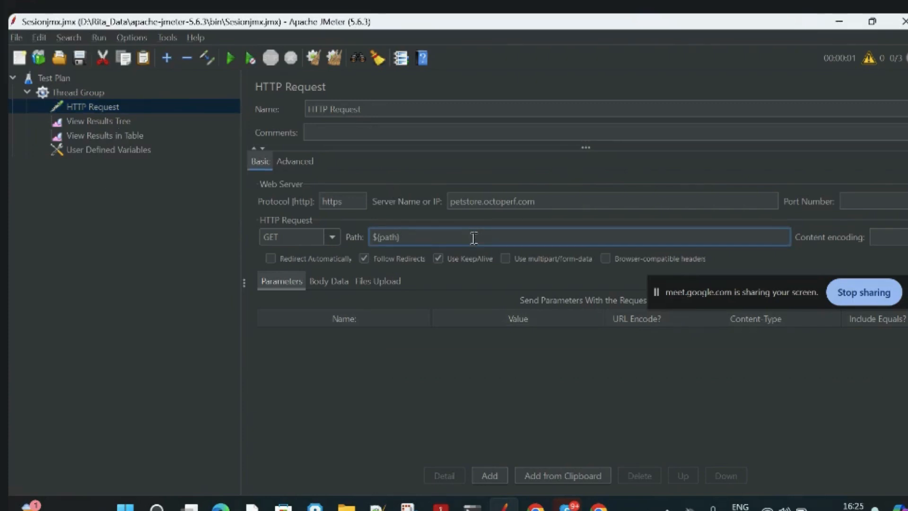
{"action": "left_click", "coordinate": [95, 150]}
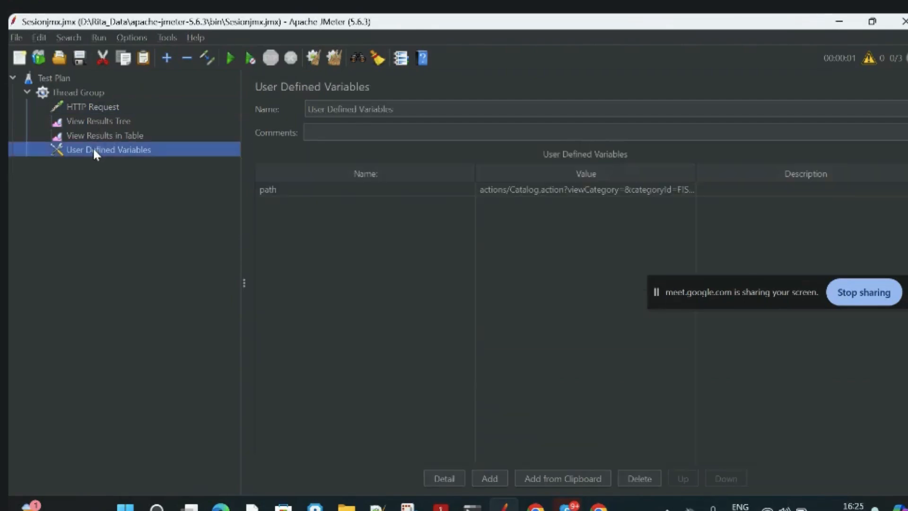
{"action": "right_click", "coordinate": [94, 151]}
{"action": "left_click", "coordinate": [152, 356]}
{"action": "left_click", "coordinate": [615, 189]}
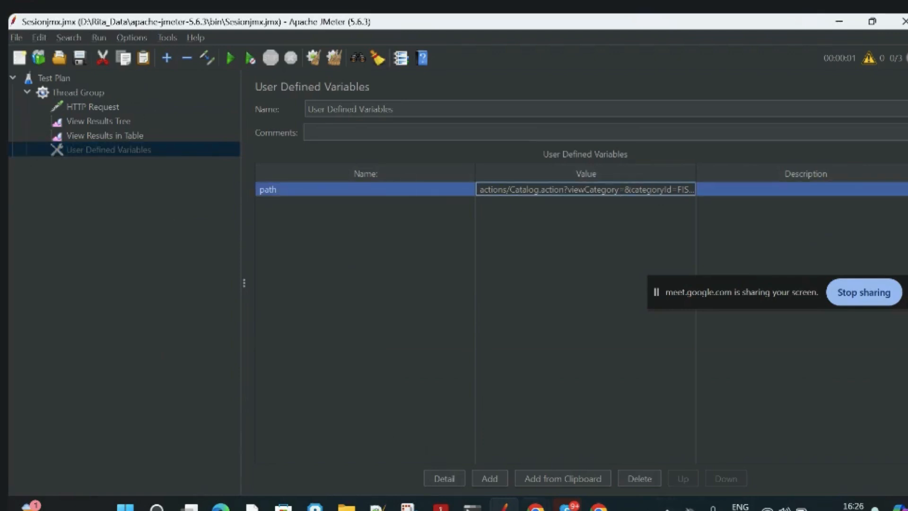
Switch to the JPetStore page in Chrome and browse the Dogs, Reptiles, Cats and Birds categories.
{"action": "left_click", "coordinate": [536, 506]}
{"action": "left_click", "coordinate": [534, 435]}
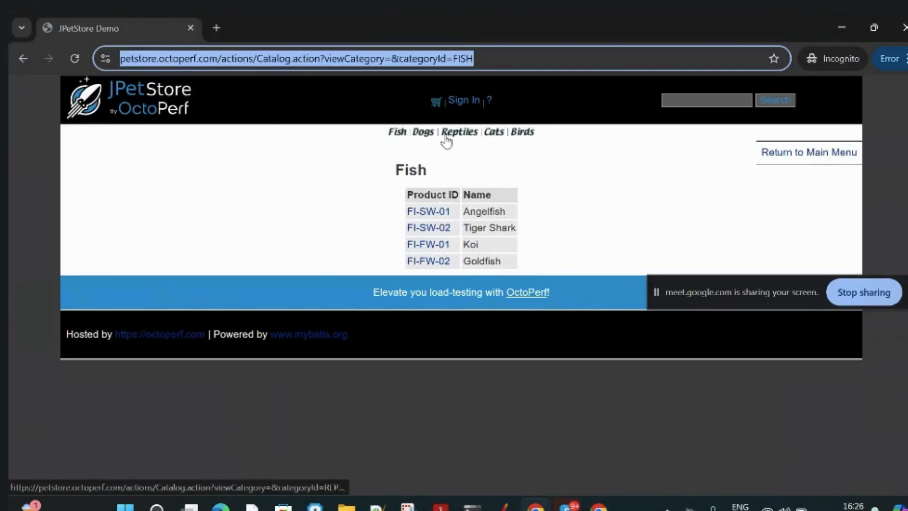
{"action": "left_click", "coordinate": [422, 136]}
{"action": "left_click", "coordinate": [455, 134]}
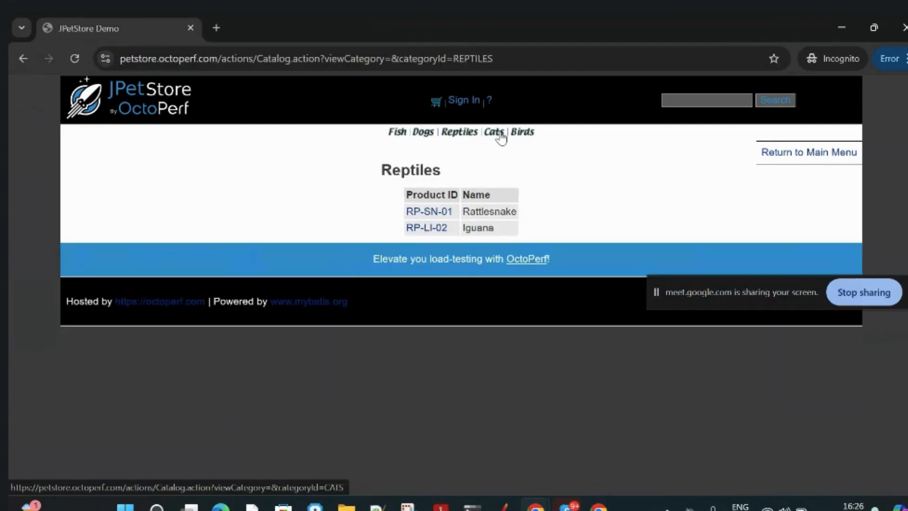
{"action": "left_click", "coordinate": [493, 134]}
{"action": "left_click", "coordinate": [526, 135]}
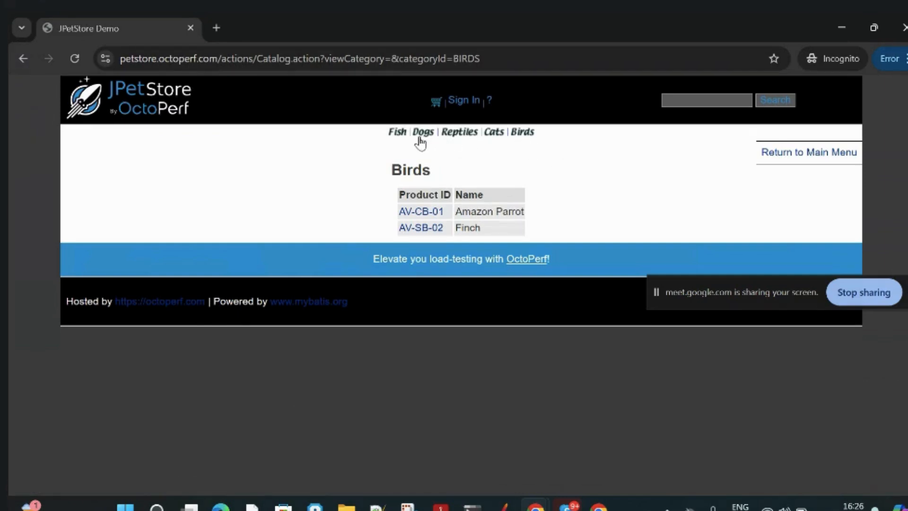
Inspect the headers of the Birds catalog request in the DevTools network log.
{"action": "left_click", "coordinate": [598, 428]}
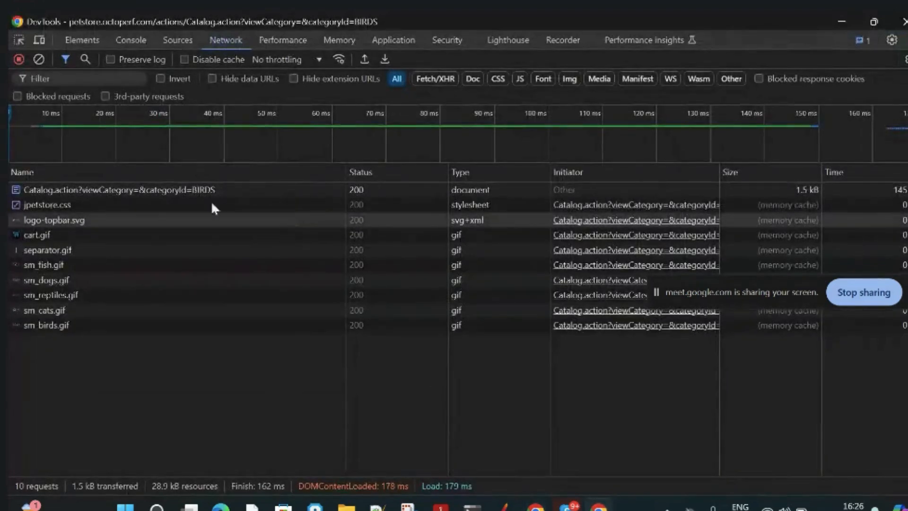
{"action": "left_click", "coordinate": [172, 189]}
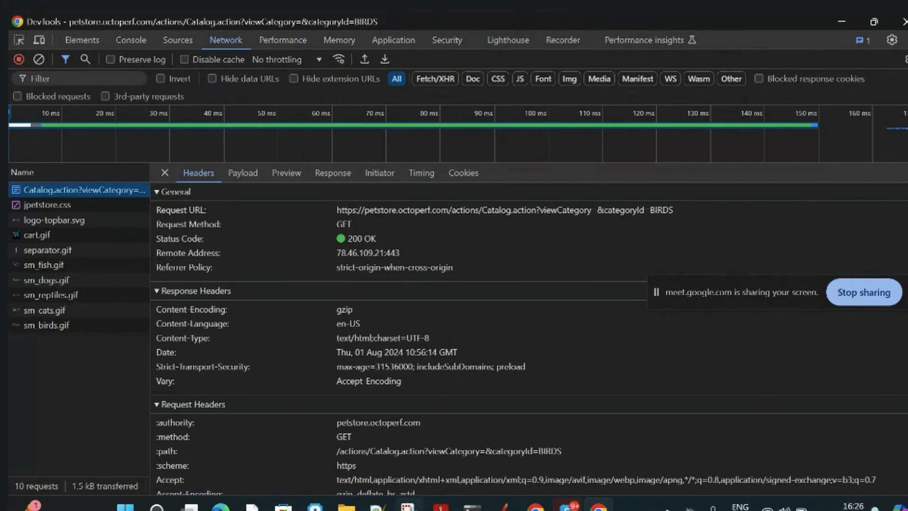
{"action": "mouse_move", "coordinate": [535, 505]}
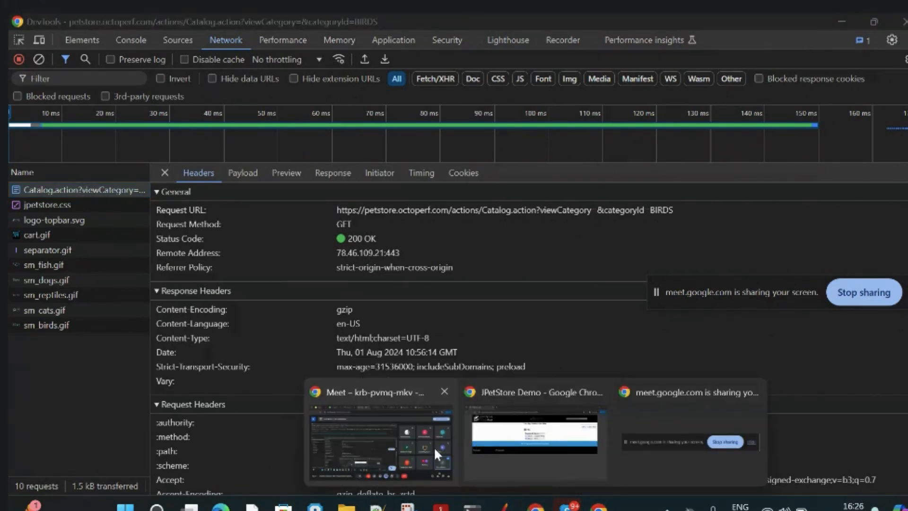
{"action": "mouse_move", "coordinate": [473, 448]}
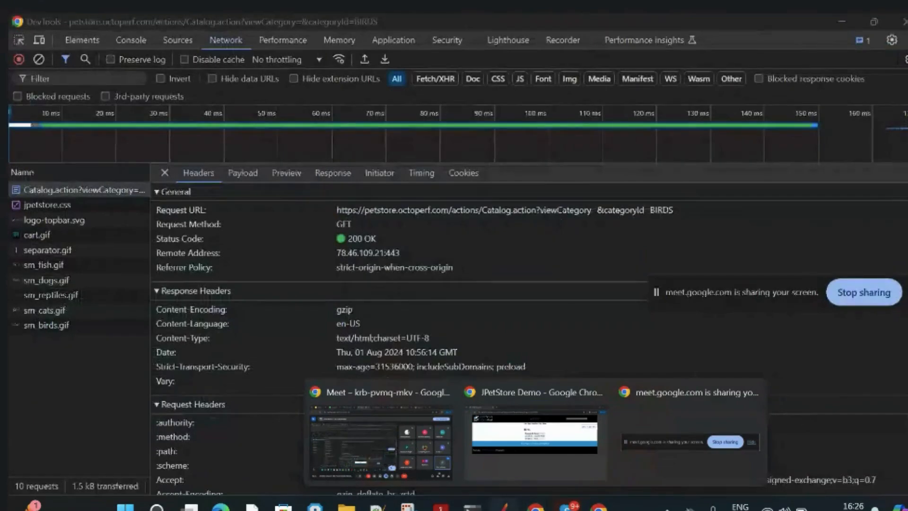
Switch back to JMeter and add a User Parameters pre-processor to the Thread Group.
{"action": "left_click", "coordinate": [505, 507]}
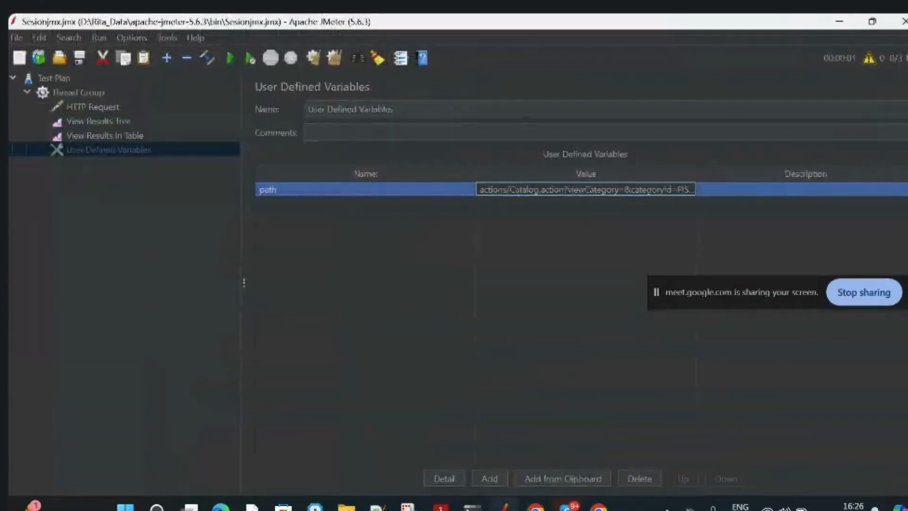
{"action": "left_click", "coordinate": [70, 93]}
{"action": "right_click", "coordinate": [69, 92]}
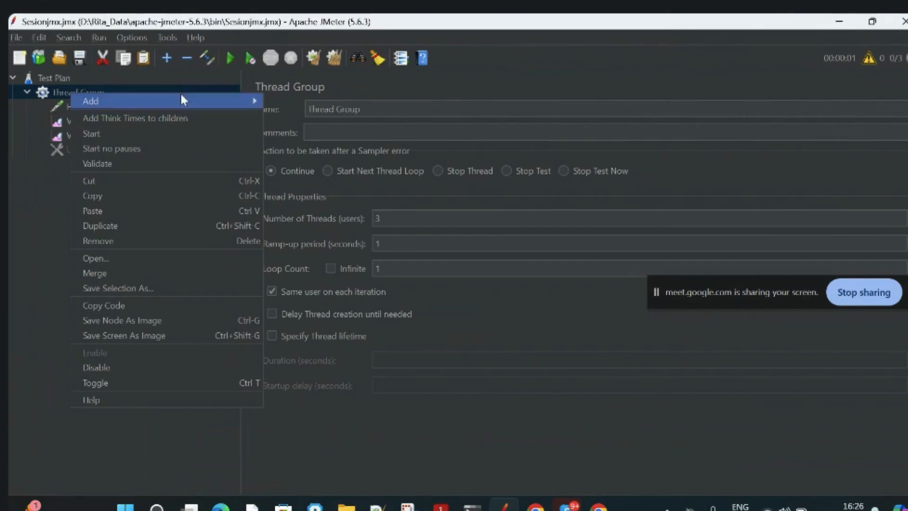
{"action": "mouse_move", "coordinate": [180, 95]}
{"action": "mouse_move", "coordinate": [293, 220]}
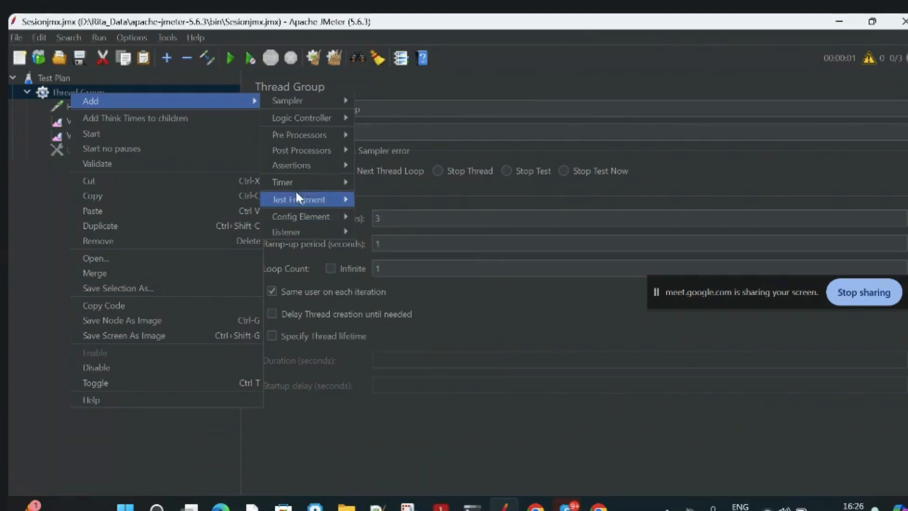
{"action": "mouse_move", "coordinate": [290, 134]}
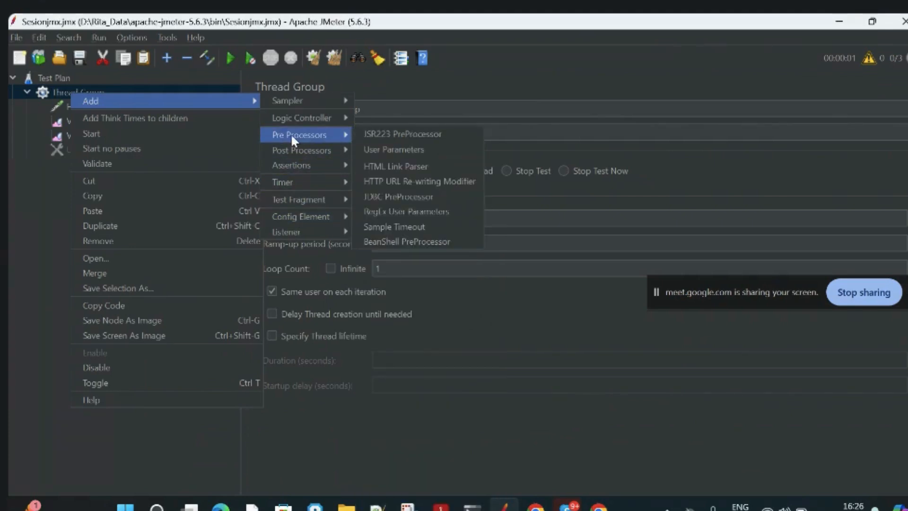
{"action": "left_click", "coordinate": [408, 151]}
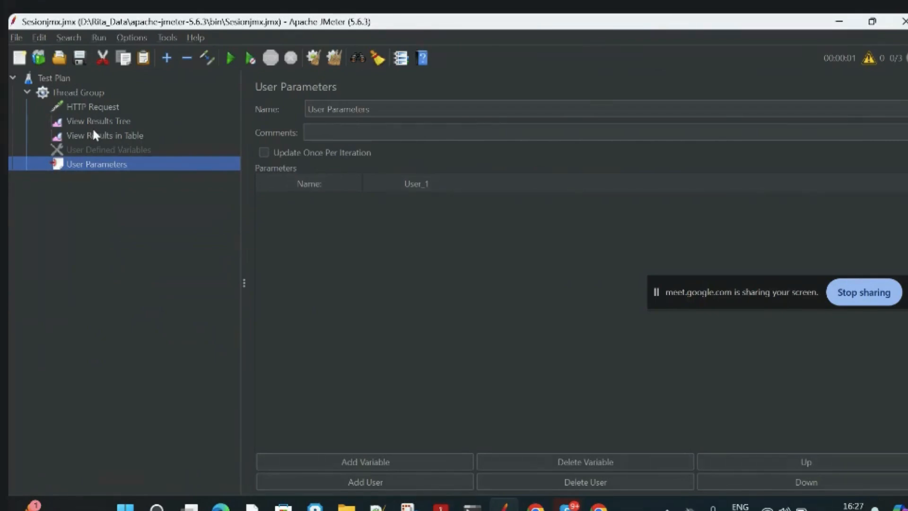
Replace the HTTP Request's path with actions/Catalog.action?viewCategory=&categoryId=FISH.
{"action": "left_click", "coordinate": [85, 108]}
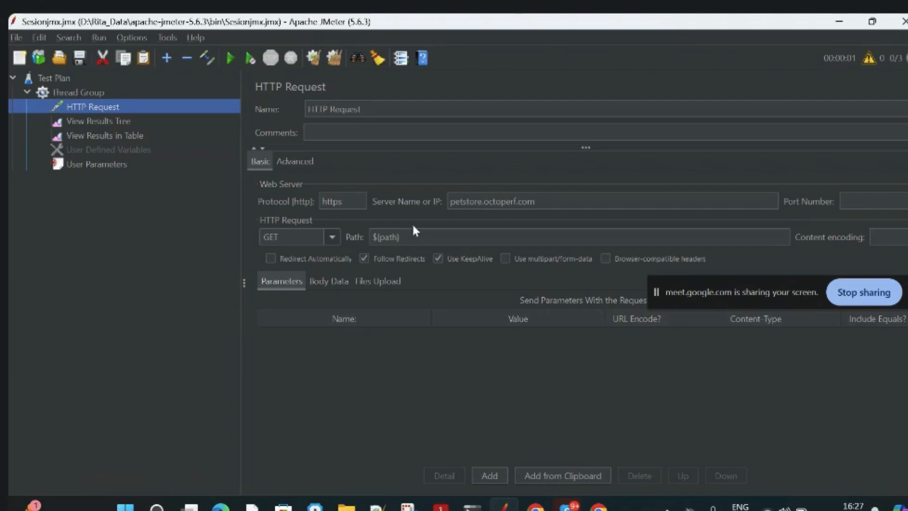
{"action": "left_click", "coordinate": [411, 237]}
{"action": "left_click_drag", "start_coordinate": [406, 237], "coordinate": [347, 239]}
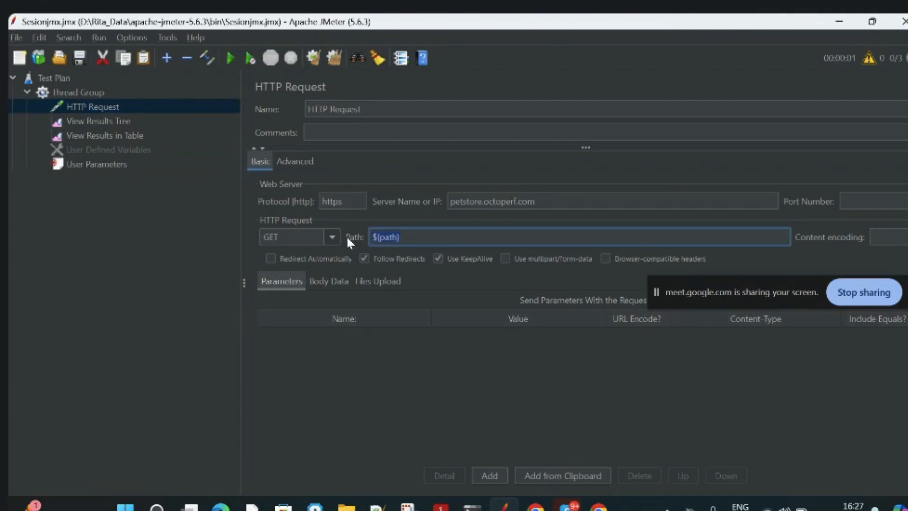
{"action": "type", "text": "actions/Catalog.action?viewCategory=&categoryId=FISH"}
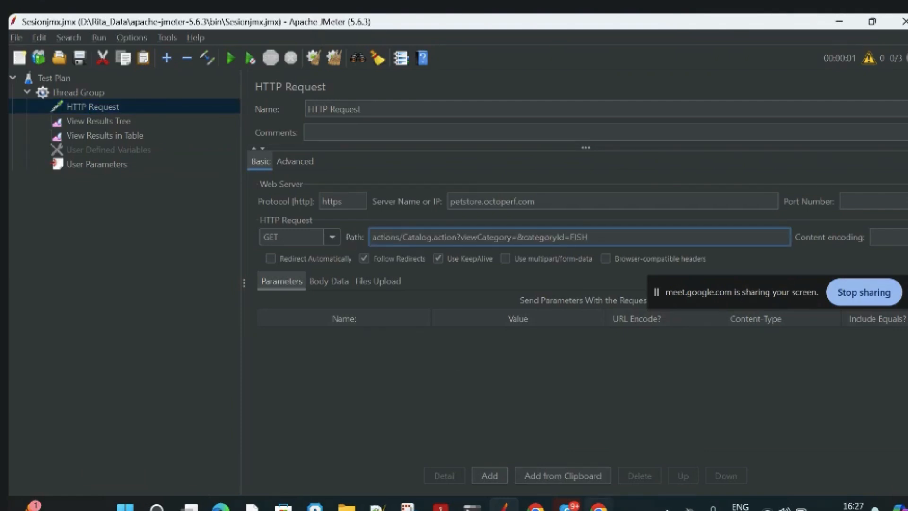
Copy /actions/Catalog.action?viewCategory=&categoryId=BIRDS from the request URL in Chrome DevTools and use it as the HTTP Request's path in JMeter.
{"action": "key", "text": "alt+Tab"}
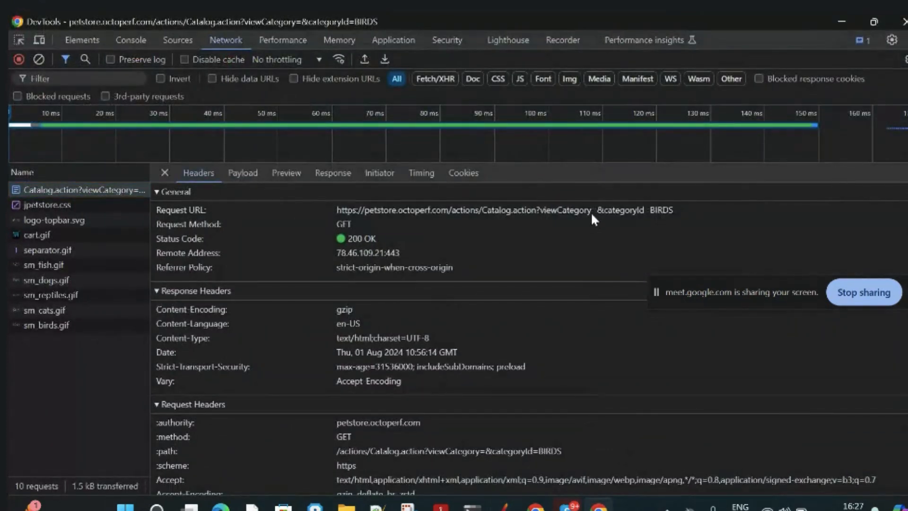
{"action": "left_click_drag", "start_coordinate": [673, 209], "coordinate": [450, 213]}
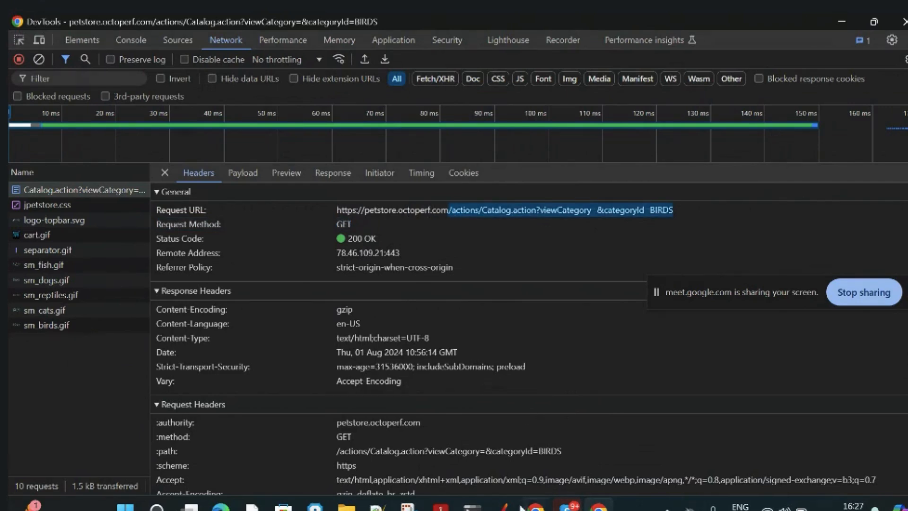
{"action": "left_click", "coordinate": [503, 506]}
{"action": "left_click_drag", "start_coordinate": [598, 238], "coordinate": [364, 243]}
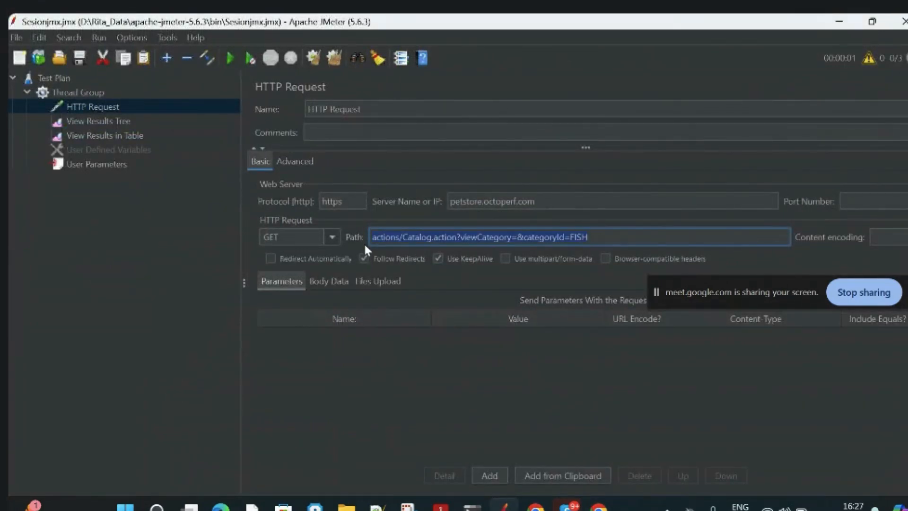
{"action": "key", "text": "ctrl+v"}
{"action": "left_click", "coordinate": [475, 393]}
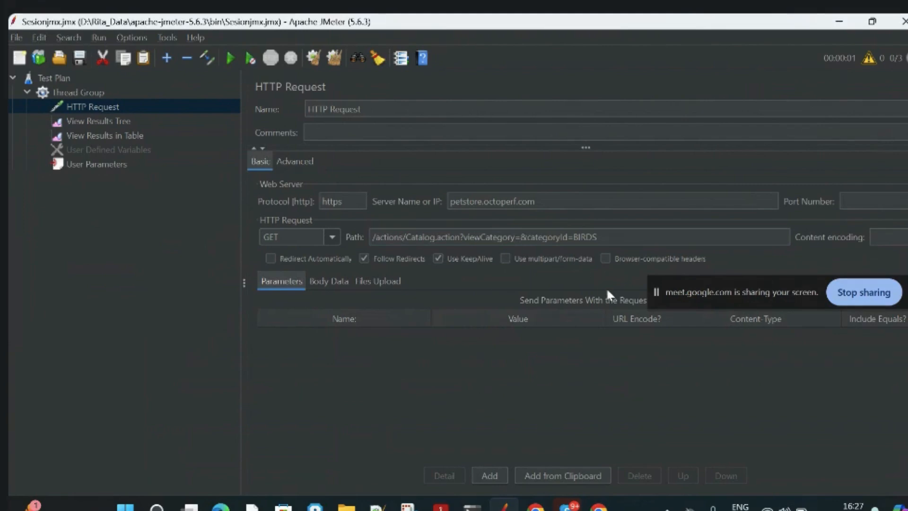
{"action": "left_click", "coordinate": [621, 236]}
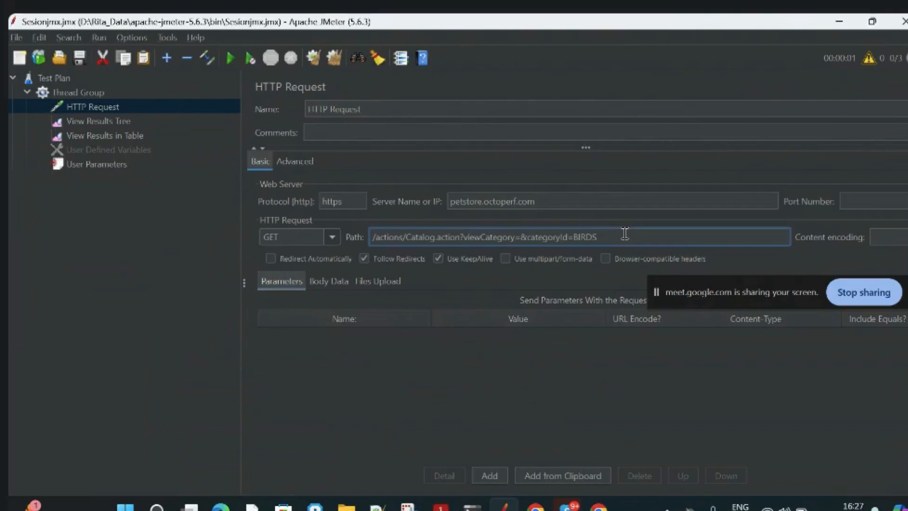
Duplicate the HTTP Request twice within the Thread Group, giving three samplers.
{"action": "left_click", "coordinate": [142, 206]}
{"action": "right_click", "coordinate": [101, 105]}
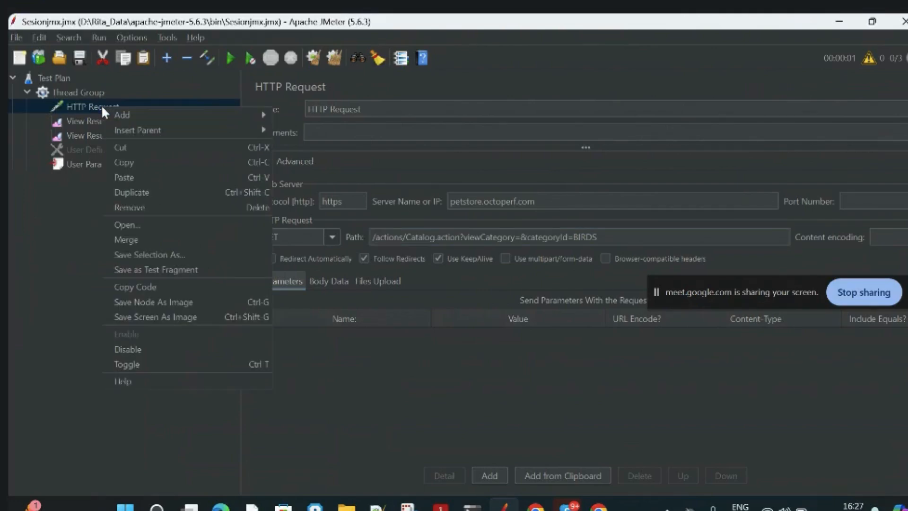
{"action": "left_click", "coordinate": [138, 187]}
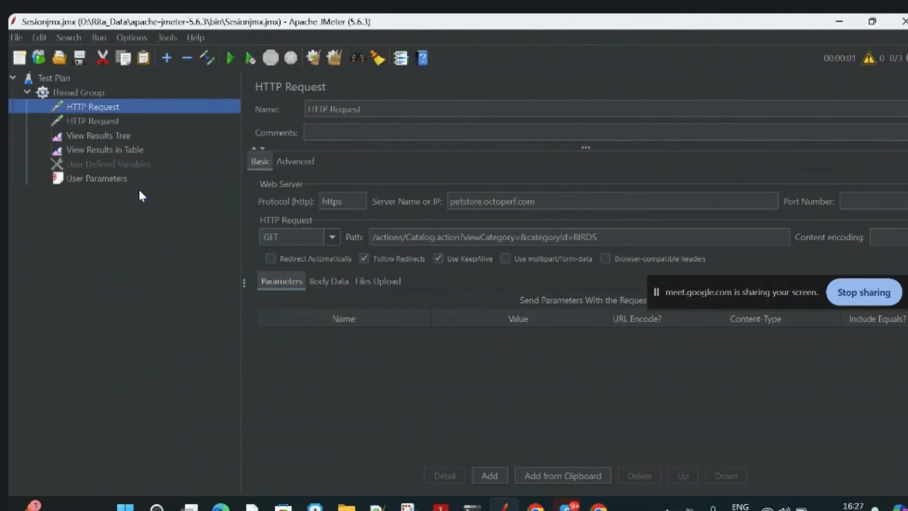
{"action": "left_click", "coordinate": [106, 120]}
{"action": "right_click", "coordinate": [106, 120]}
{"action": "mouse_move", "coordinate": [125, 135]}
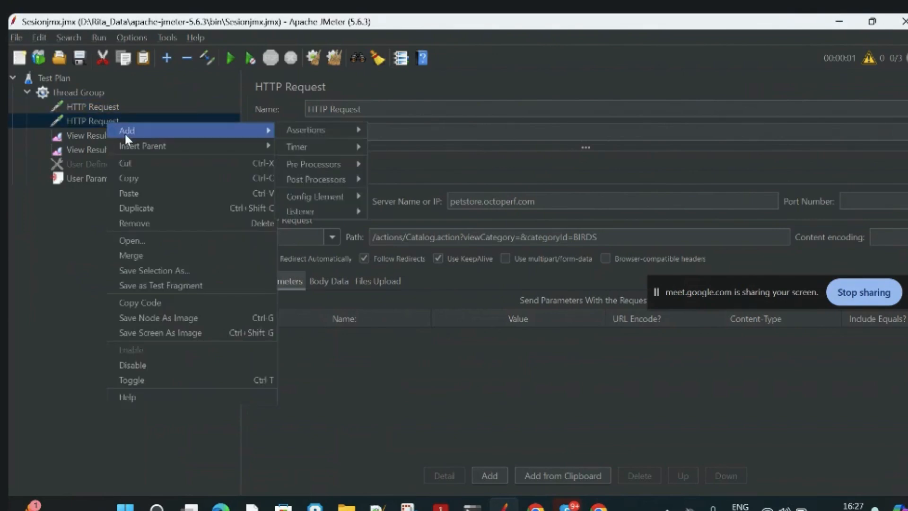
{"action": "left_click", "coordinate": [134, 206]}
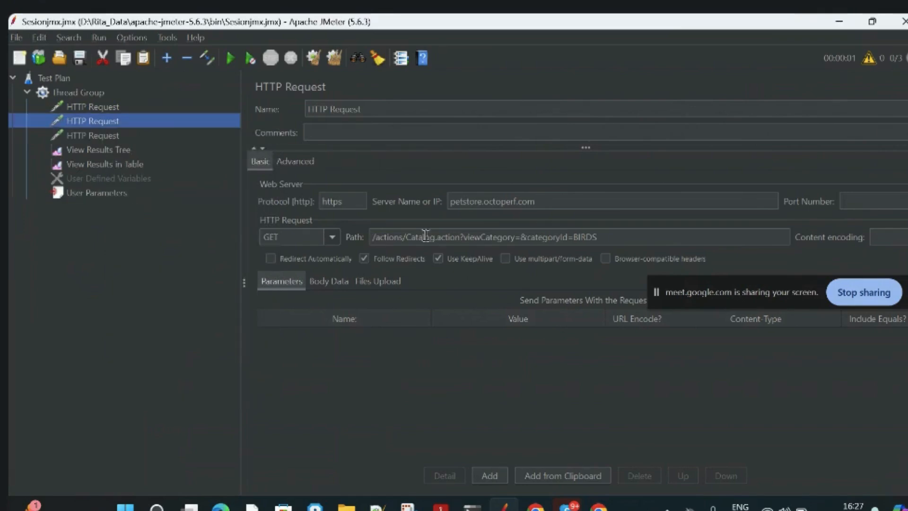
Check the first HTTP Request's path and change the second request's categoryId to DOGS.
{"action": "left_click", "coordinate": [137, 106]}
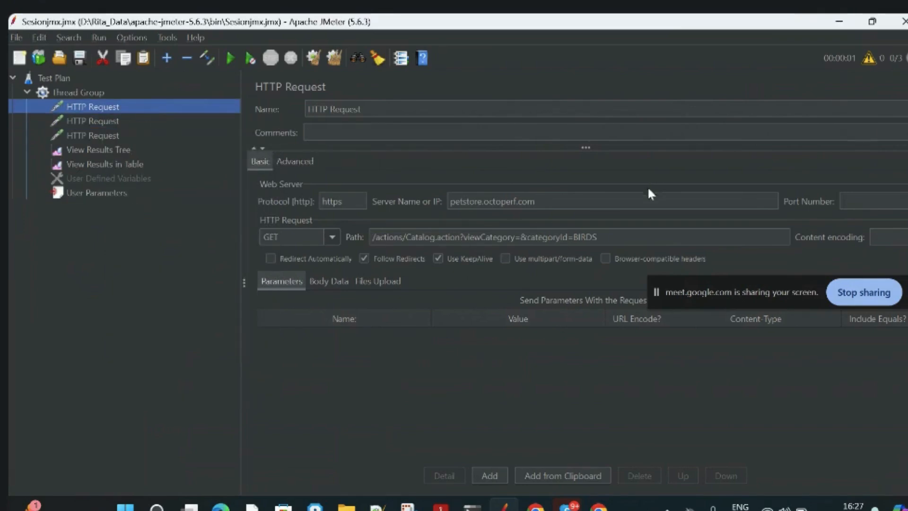
{"action": "left_click", "coordinate": [579, 237]}
{"action": "left_click", "coordinate": [105, 122]}
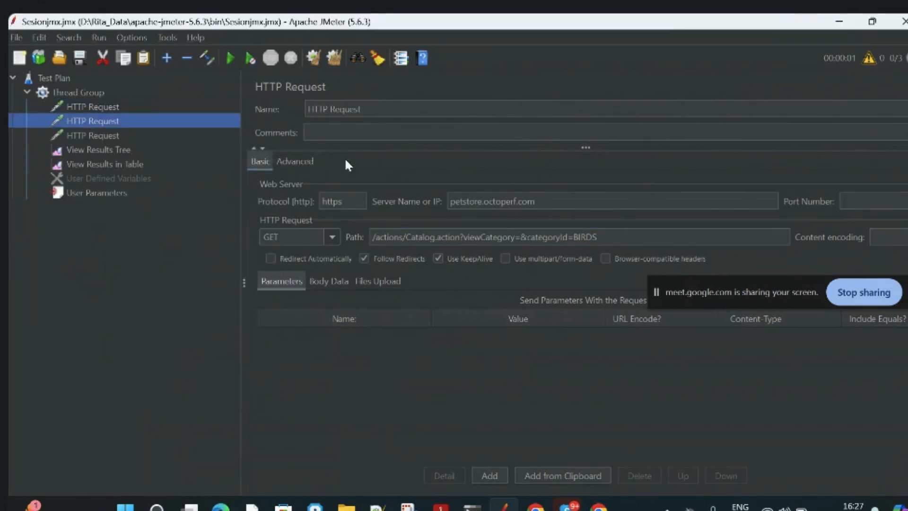
{"action": "left_click", "coordinate": [578, 235]}
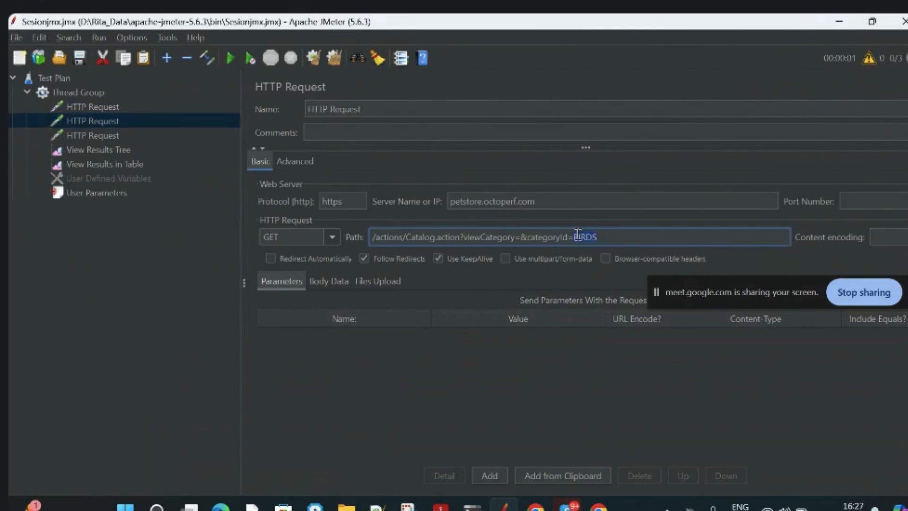
{"action": "type", "text": "DOGS"}
Change the categoryId in the third HTTP Request's path to CATS.
{"action": "left_click", "coordinate": [122, 136]}
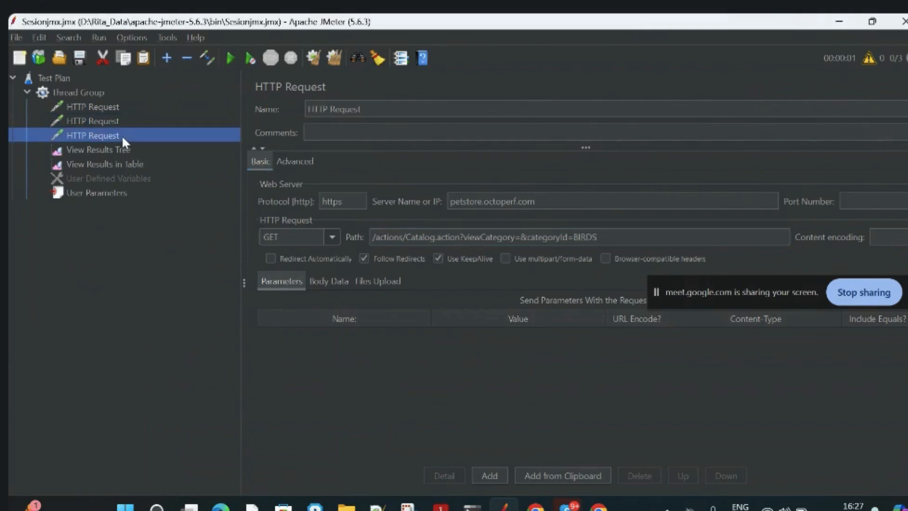
{"action": "double_click", "coordinate": [583, 238]}
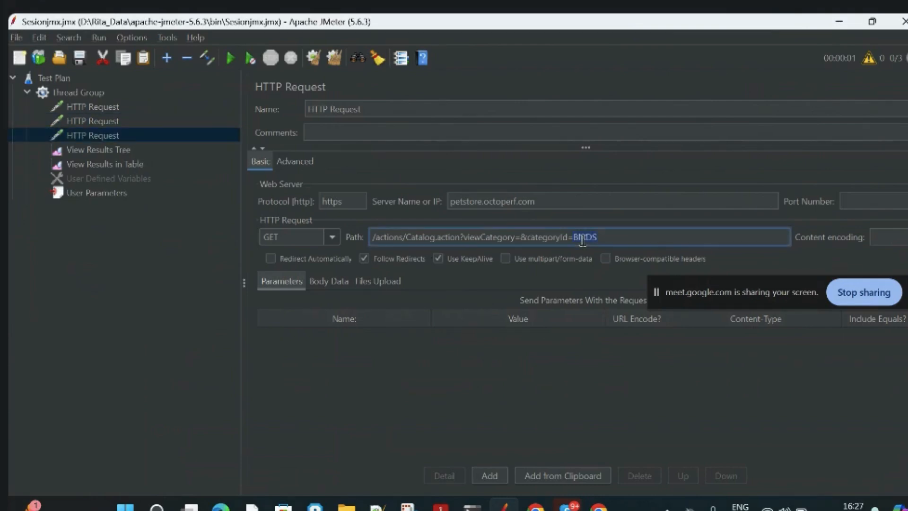
{"action": "type", "text": "CATS"}
{"action": "left_click", "coordinate": [569, 378]}
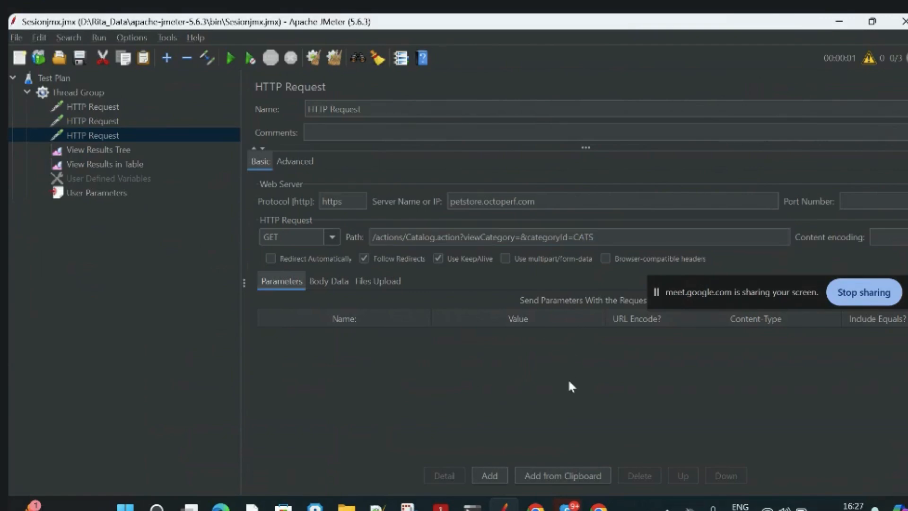
Try the Thread Group with 1 thread and a loop count of 3.
{"action": "left_click", "coordinate": [85, 94]}
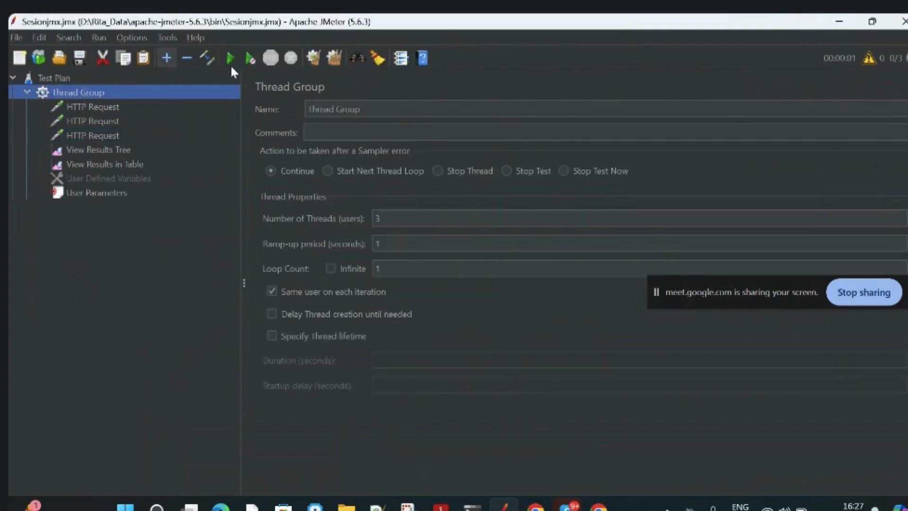
{"action": "left_click", "coordinate": [395, 223]}
{"action": "key", "text": "BackSpace"}
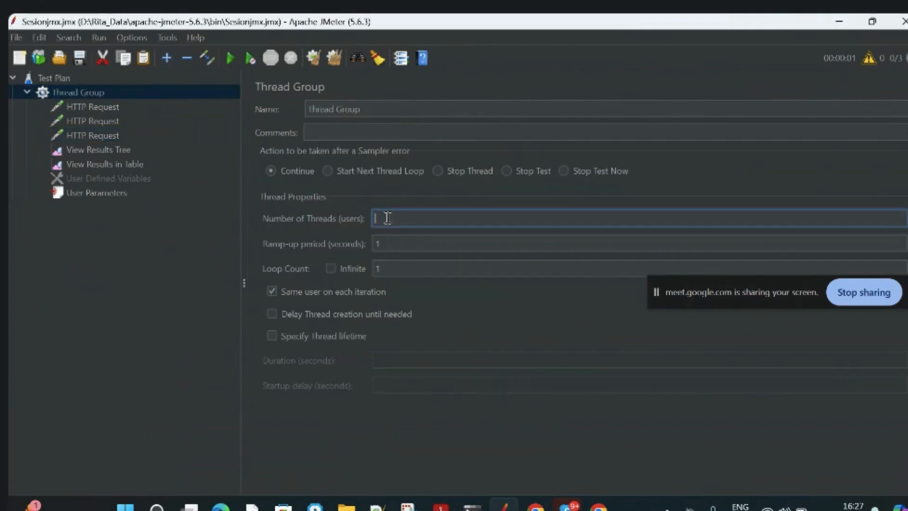
{"action": "type", "text": "1"}
{"action": "left_click", "coordinate": [391, 269]}
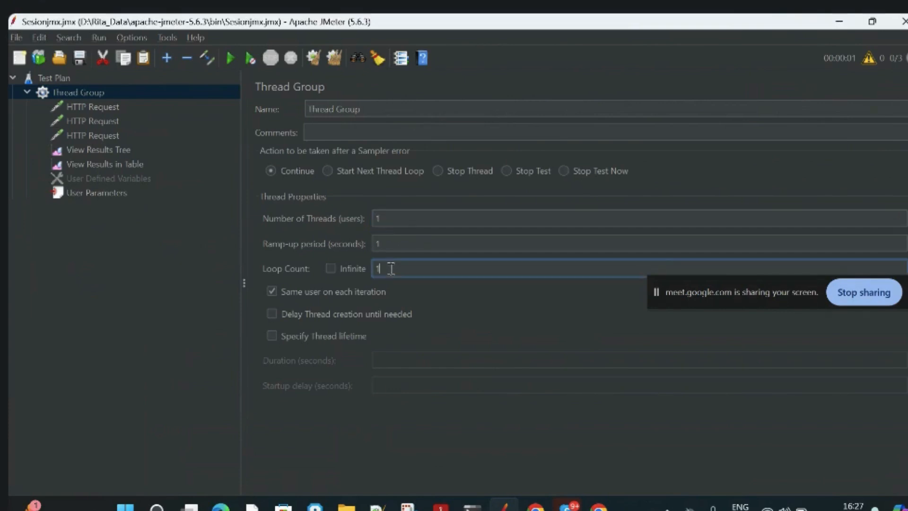
{"action": "key", "text": "BackSpace"}
{"action": "type", "text": "3"}
Set the Thread Group's loop count to 1 and its number of threads to 3.
{"action": "key", "text": "BackSpace"}
{"action": "type", "text": "1"}
{"action": "left_click", "coordinate": [391, 218]}
{"action": "right_click", "coordinate": [392, 219]}
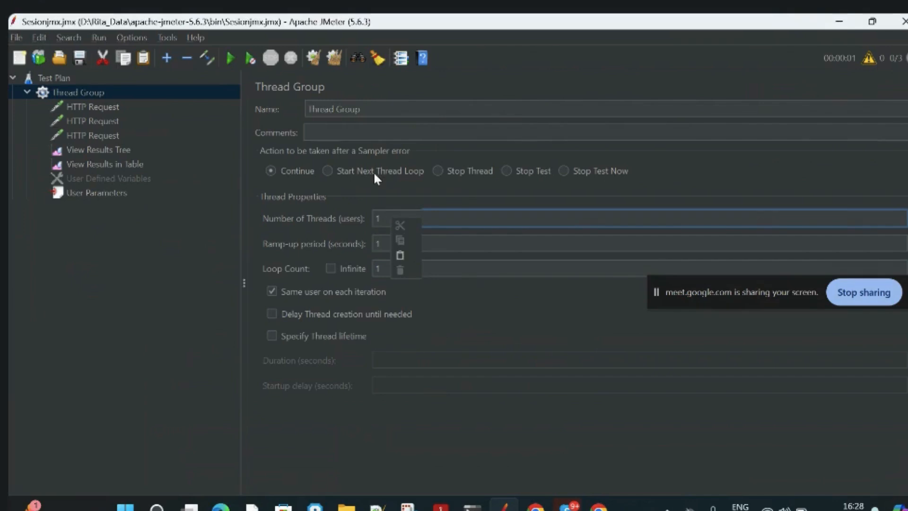
{"action": "left_click", "coordinate": [379, 220]}
{"action": "type", "text": "3"}
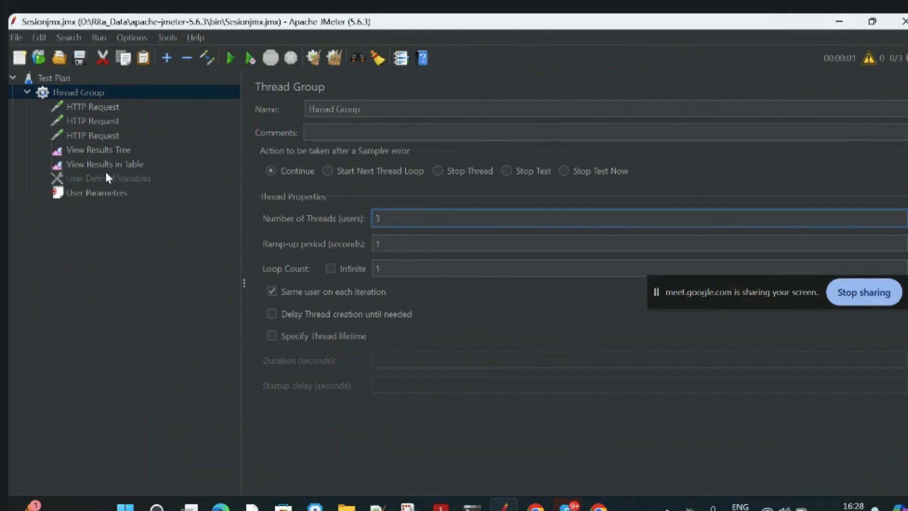
Clear the earlier listener results, run the test plan and view the samples in View Results Tree.
{"action": "left_click", "coordinate": [109, 149]}
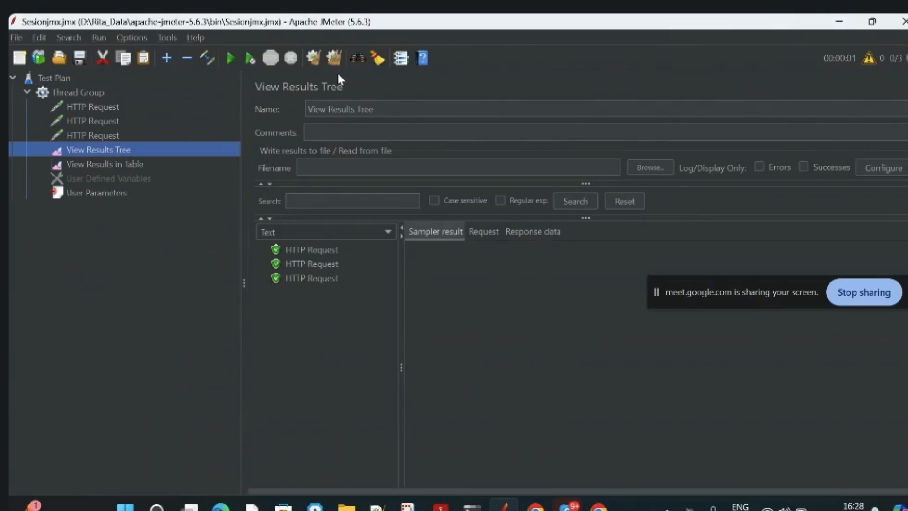
{"action": "left_click", "coordinate": [330, 60]}
{"action": "left_click", "coordinate": [107, 165]}
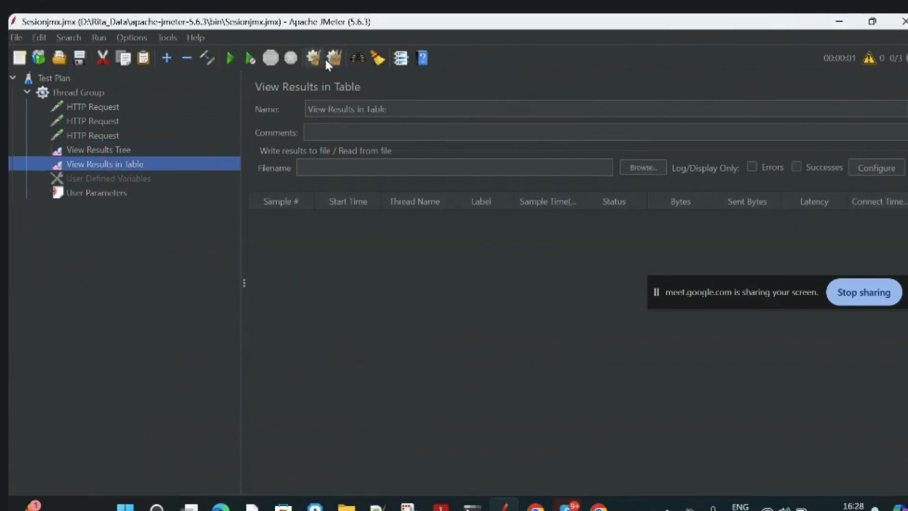
{"action": "left_click", "coordinate": [90, 112]}
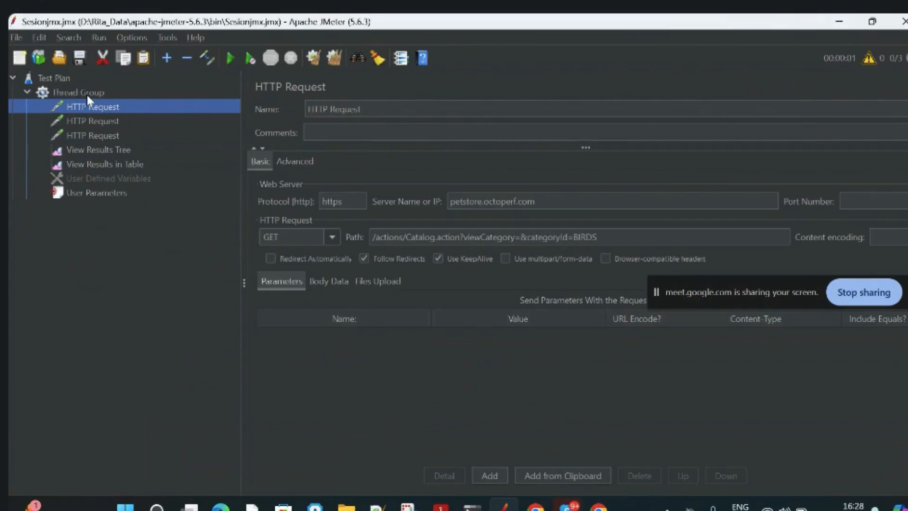
{"action": "left_click", "coordinate": [86, 94]}
{"action": "left_click", "coordinate": [228, 59]}
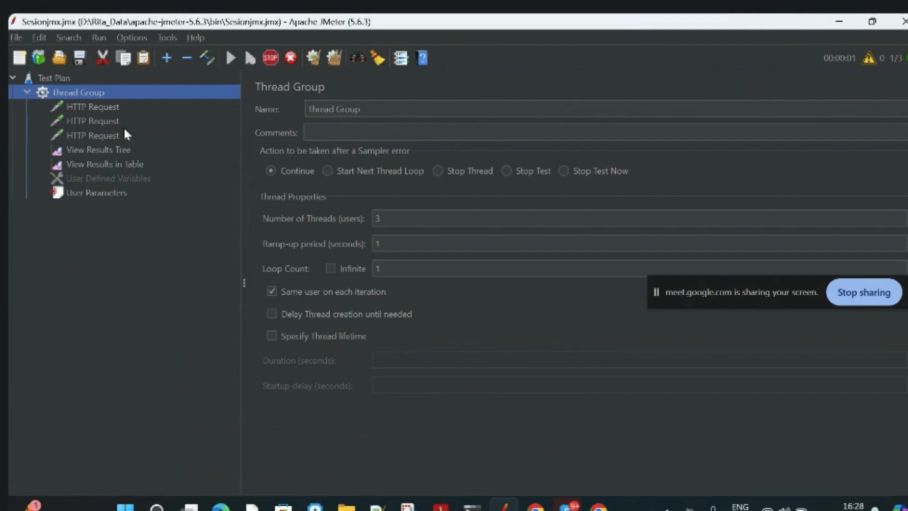
{"action": "left_click", "coordinate": [93, 149]}
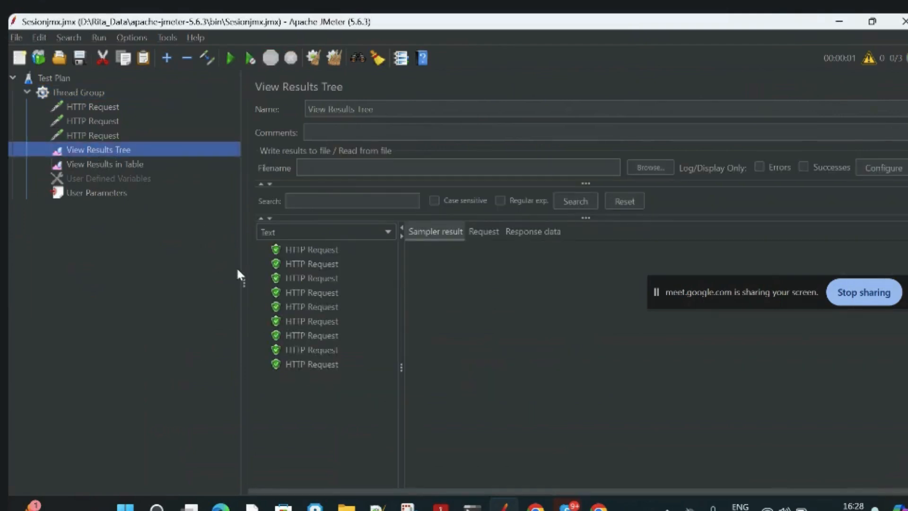
Clear all results and rerun the test plan with View Results Tree open.
{"action": "left_click", "coordinate": [335, 66]}
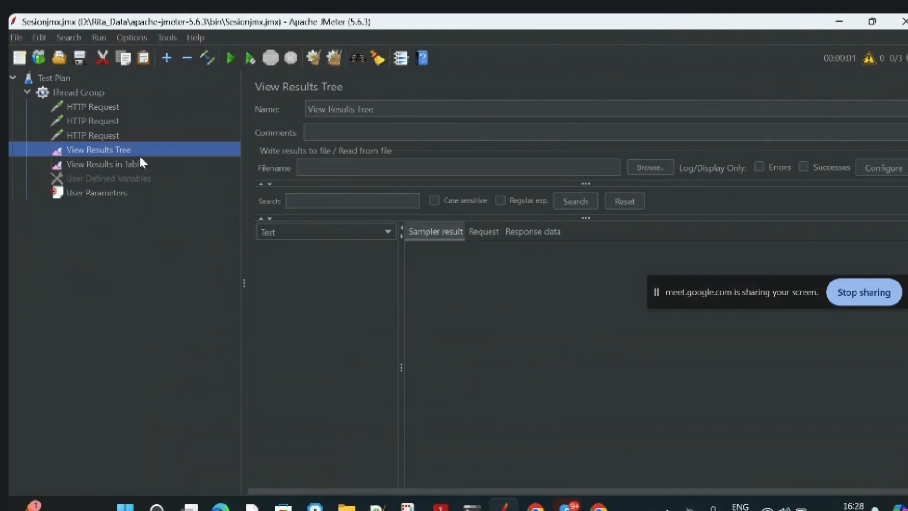
{"action": "left_click", "coordinate": [84, 94]}
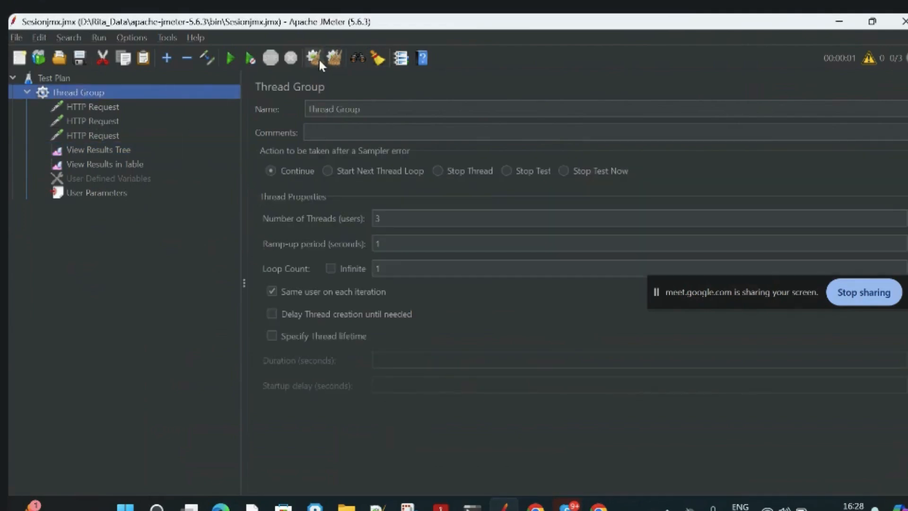
{"action": "left_click", "coordinate": [116, 151]}
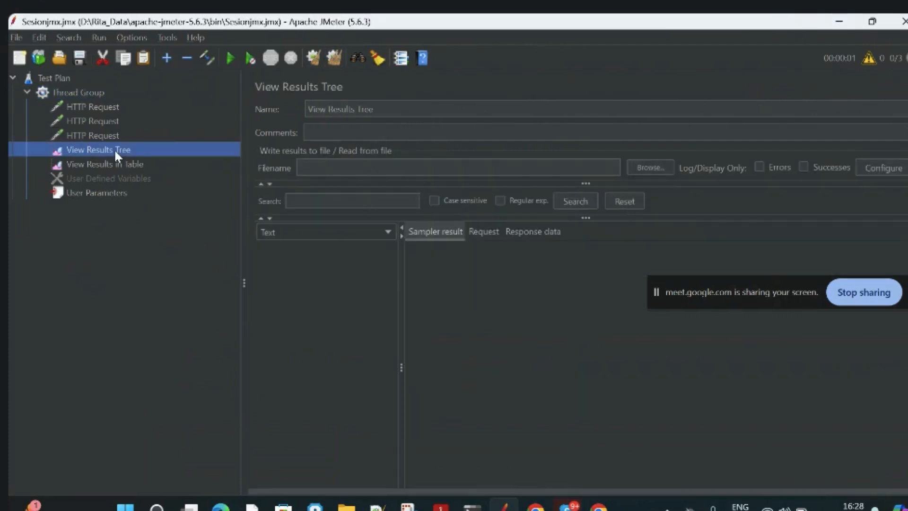
{"action": "left_click", "coordinate": [230, 59]}
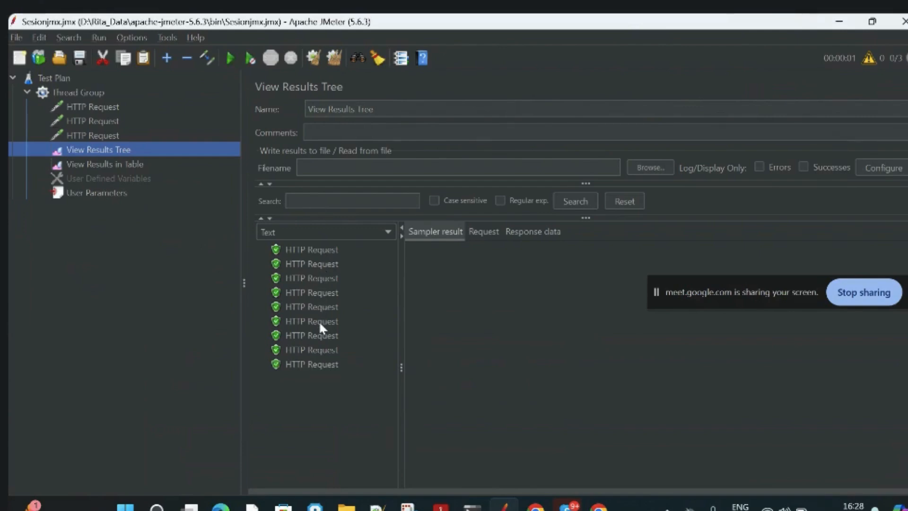
Review the Thread Group's number of threads and the first HTTP Request's path.
{"action": "left_click", "coordinate": [90, 92]}
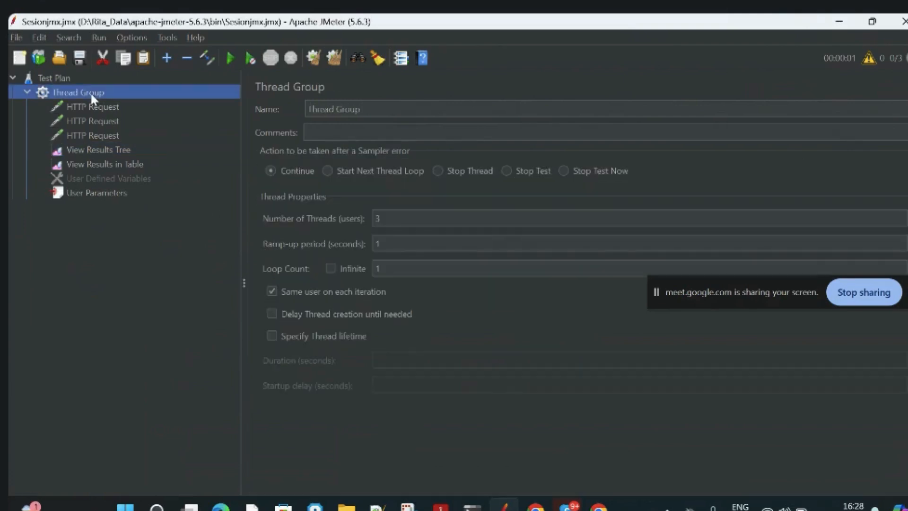
{"action": "left_click", "coordinate": [388, 220]}
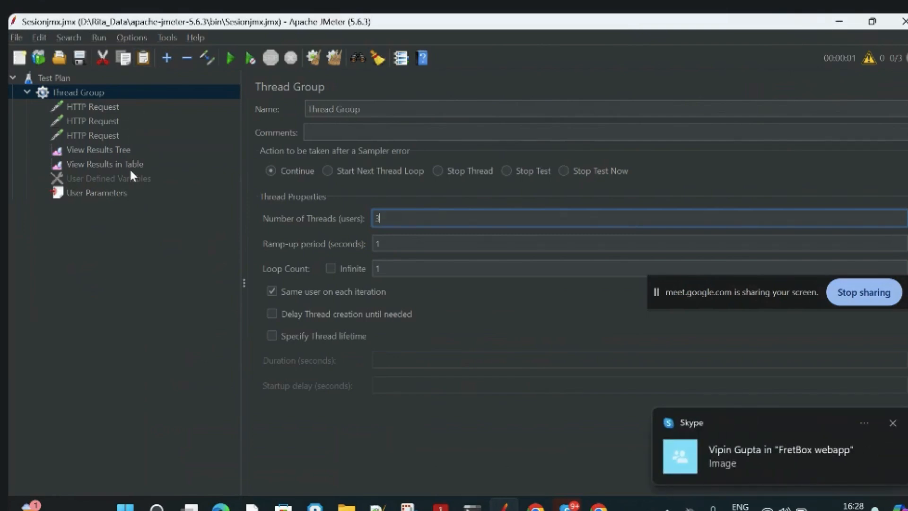
{"action": "left_click", "coordinate": [96, 108]}
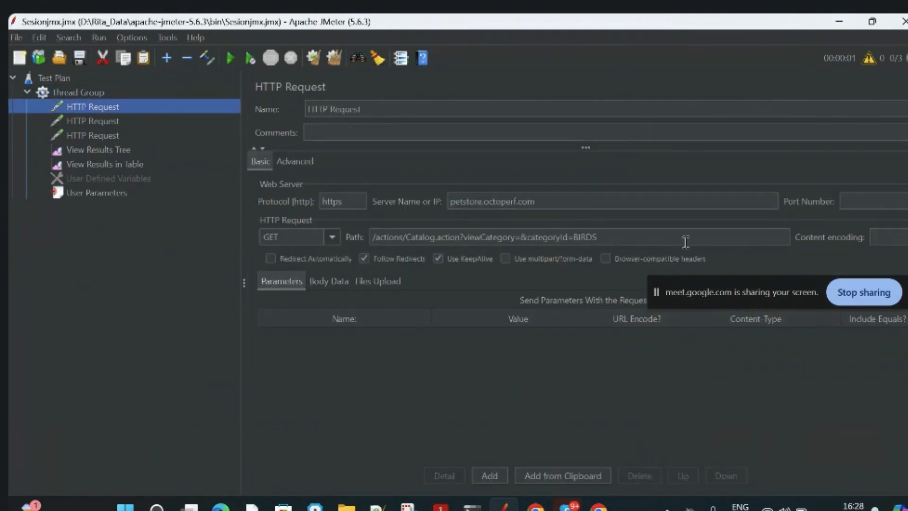
Compare the samples in View Results in Table and View Results Tree with the Thread Group's thread and loop settings.
{"action": "left_click", "coordinate": [893, 397]}
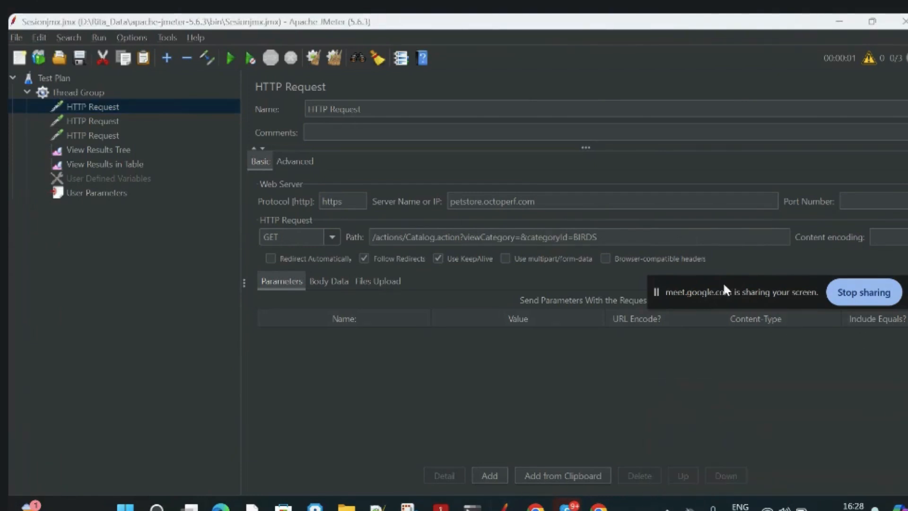
{"action": "left_click", "coordinate": [95, 168]}
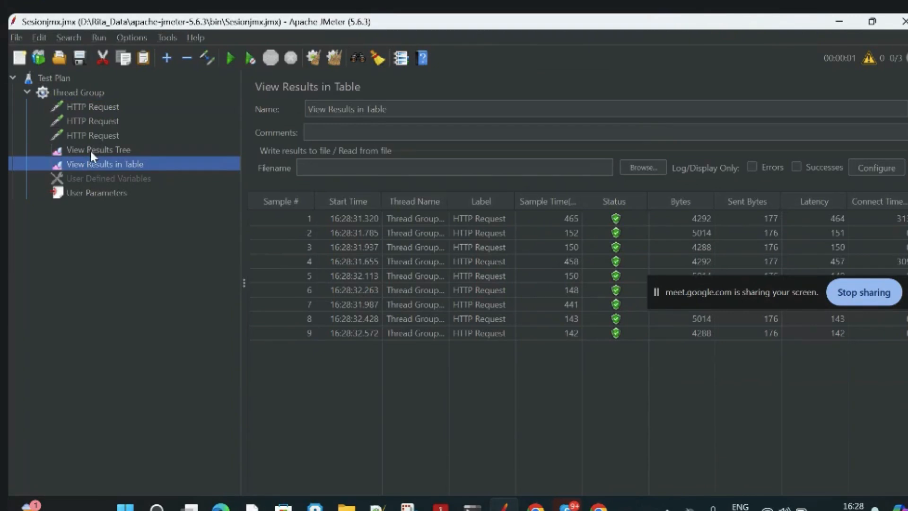
{"action": "left_click", "coordinate": [90, 150]}
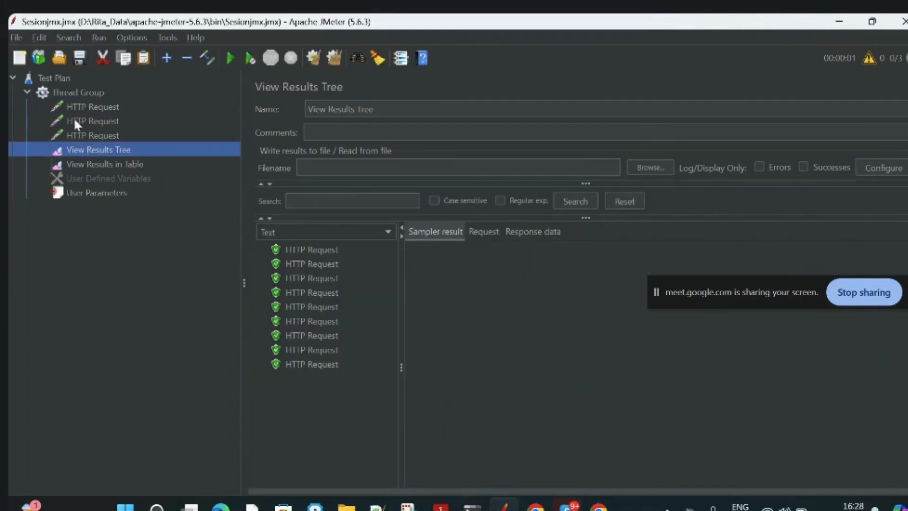
{"action": "left_click", "coordinate": [79, 90]}
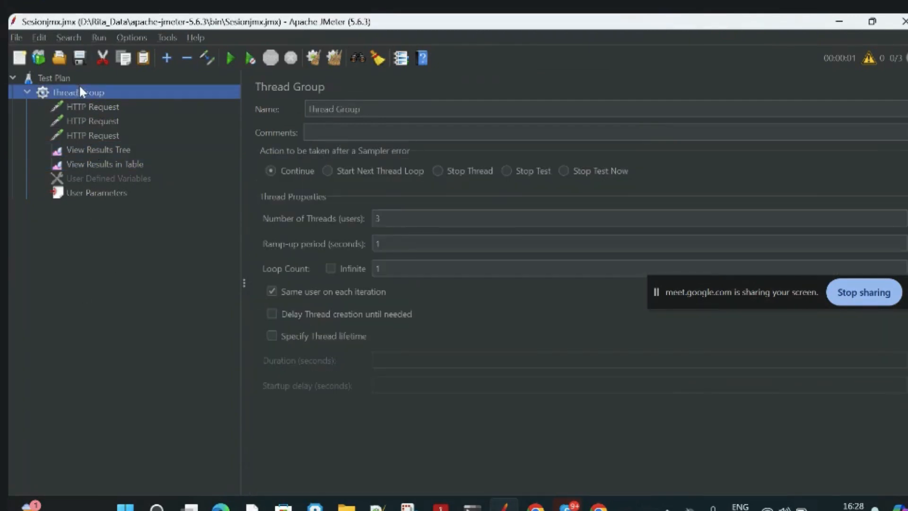
{"action": "left_click", "coordinate": [90, 150]}
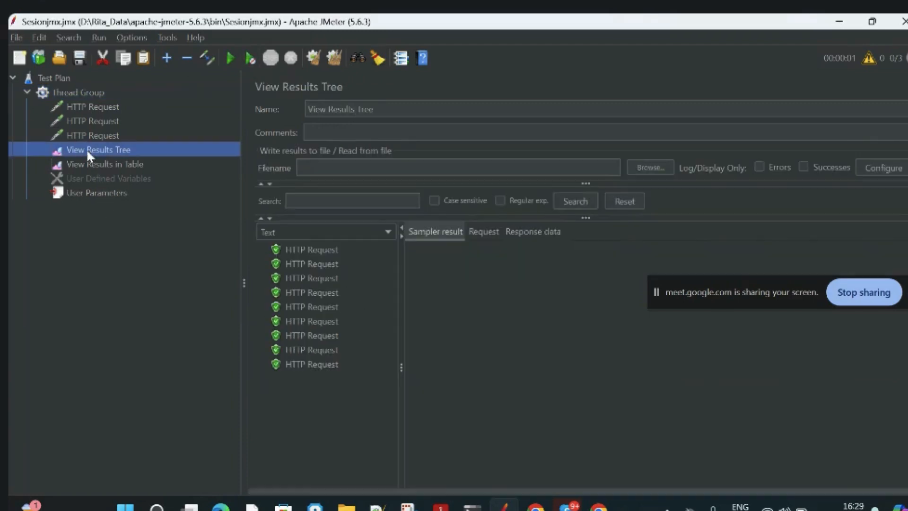
Clear all results, run the test plan twice and view the accumulated samples in View Results Tree.
{"action": "left_click", "coordinate": [336, 58]}
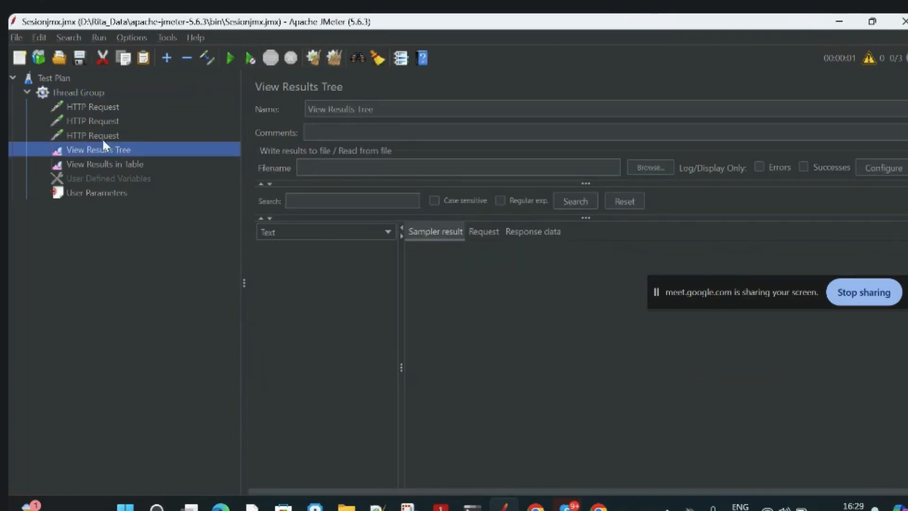
{"action": "left_click", "coordinate": [83, 93]}
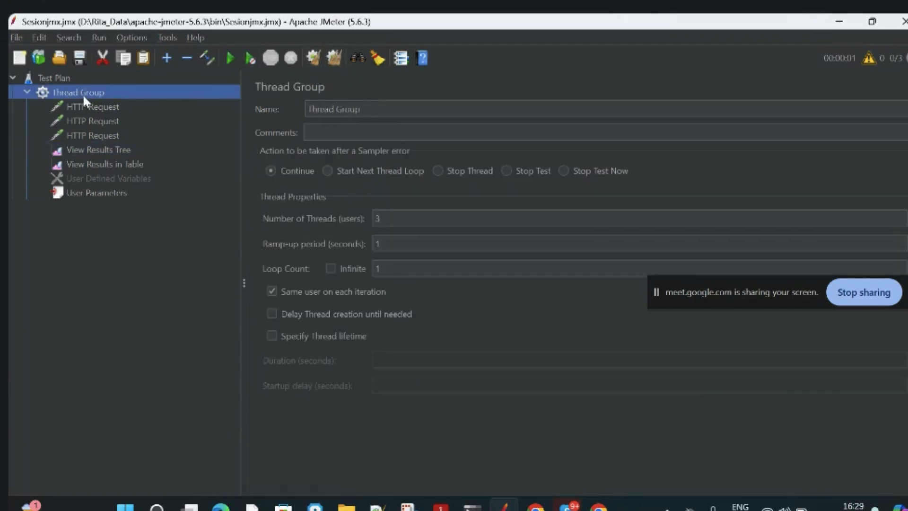
{"action": "left_click", "coordinate": [229, 59]}
{"action": "left_click", "coordinate": [95, 147]}
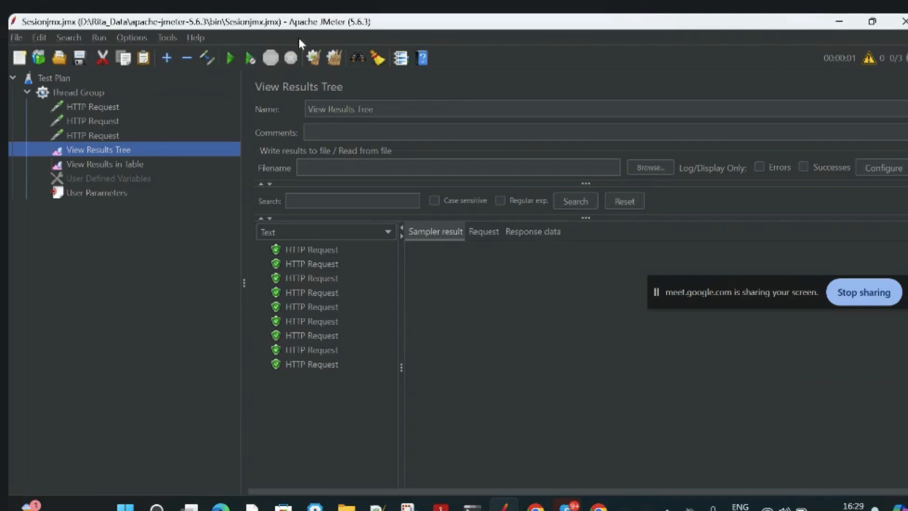
{"action": "left_click", "coordinate": [231, 59]}
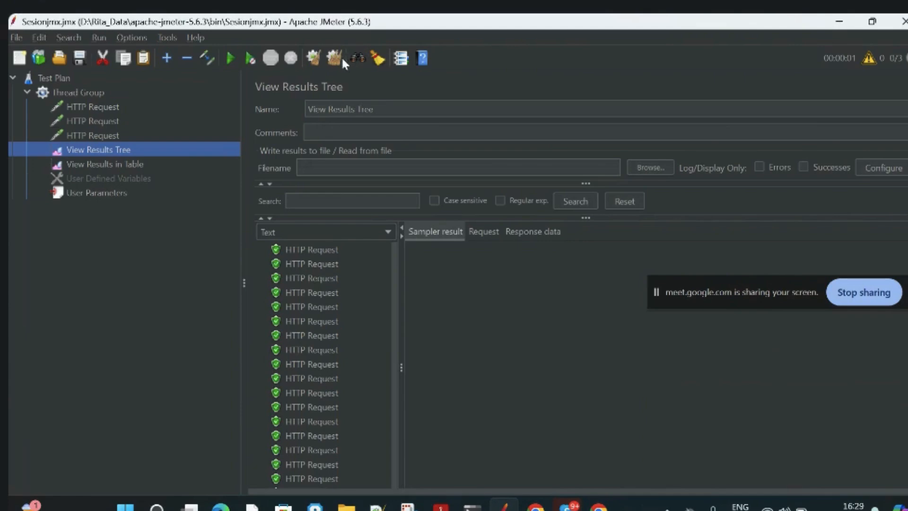
Set the Thread Group's number of threads to 1.
{"action": "left_click", "coordinate": [97, 90]}
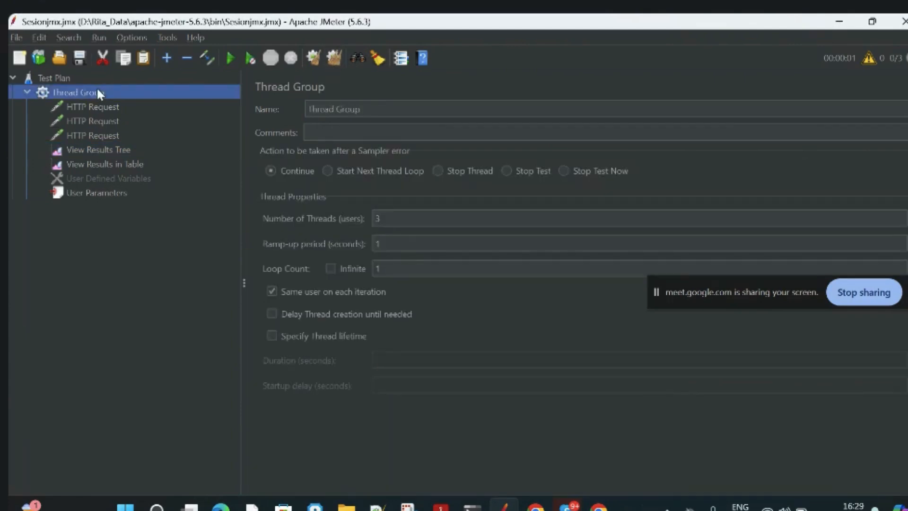
{"action": "left_click", "coordinate": [401, 215]}
{"action": "key", "text": "BackSpace"}
{"action": "type", "text": "1"}
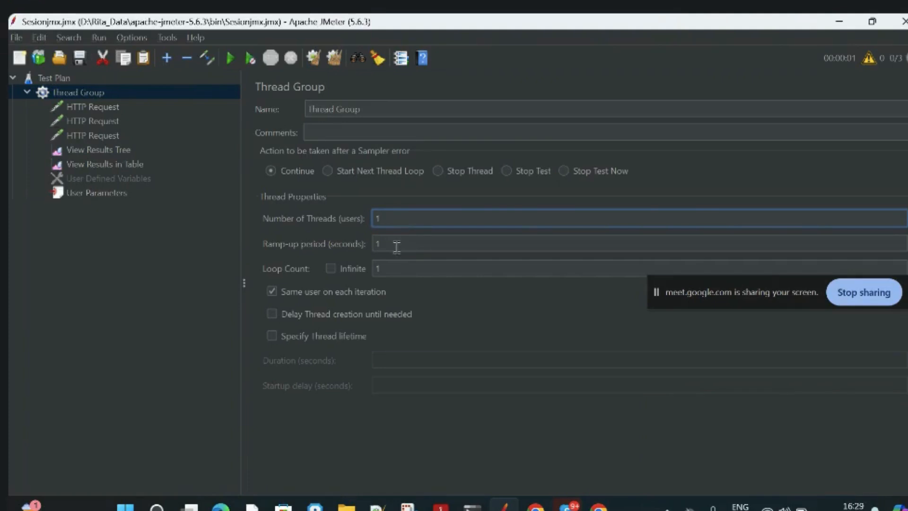
Run the test plan with the single thread and view the samples in View Results Tree.
{"action": "left_click", "coordinate": [192, 326]}
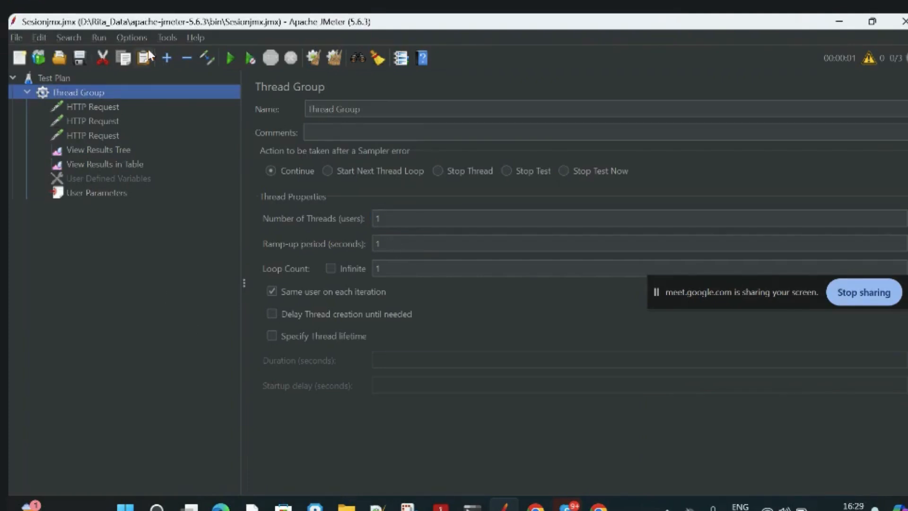
{"action": "left_click", "coordinate": [227, 57]}
{"action": "left_click", "coordinate": [117, 151]}
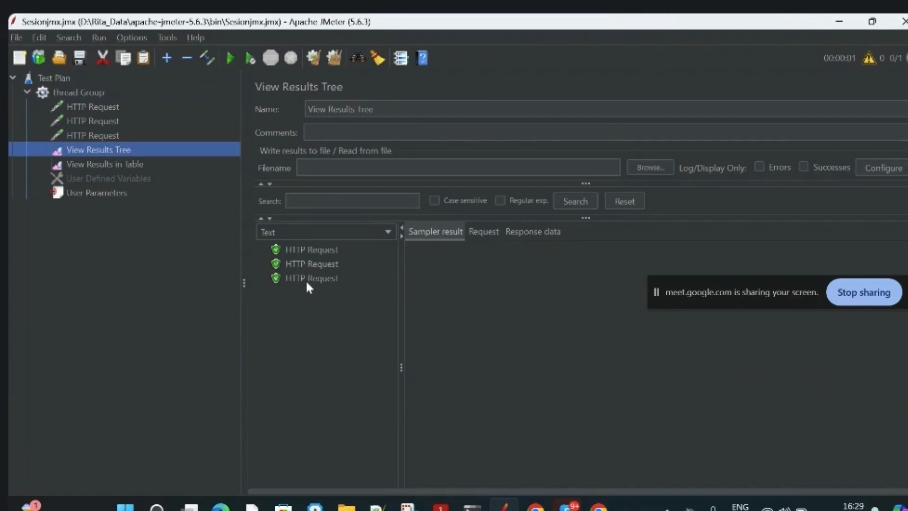
Review the Thread Group's number of threads and the three HTTP Requests against the samples in View Results Tree.
{"action": "left_click", "coordinate": [115, 108]}
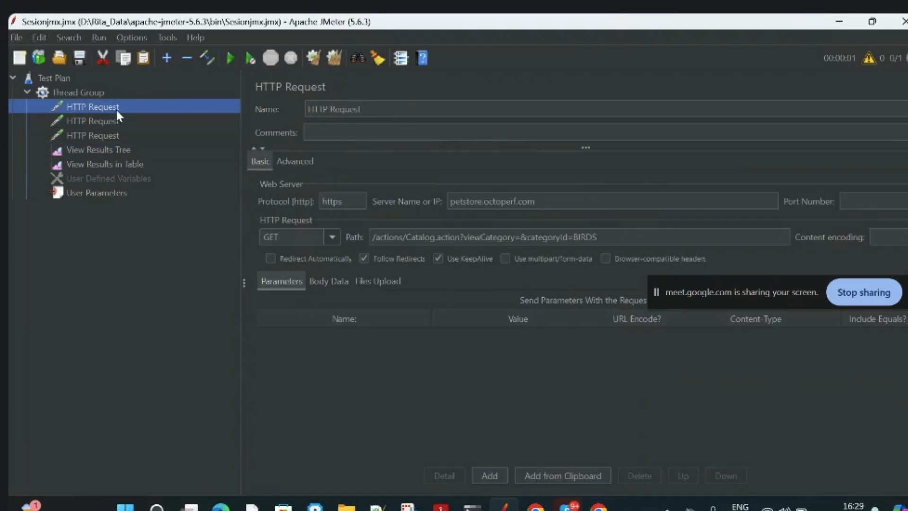
{"action": "left_click", "coordinate": [95, 93]}
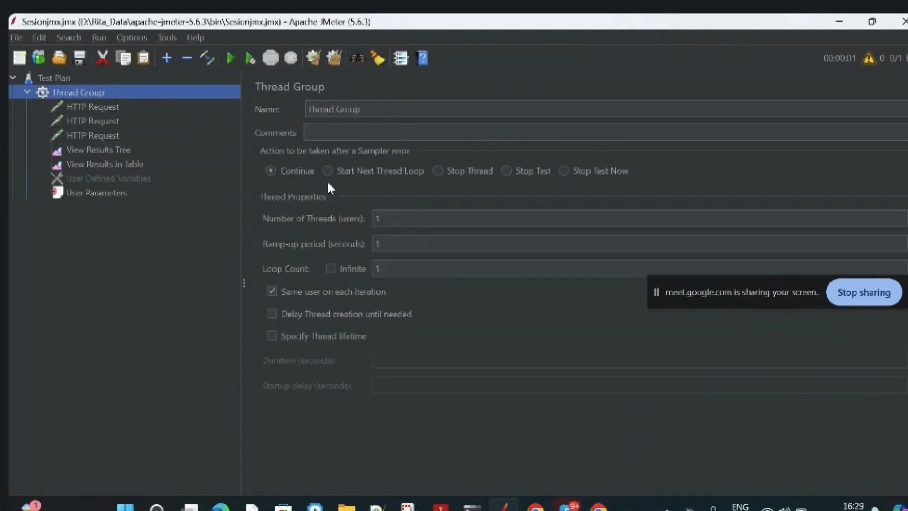
{"action": "left_click", "coordinate": [387, 218]}
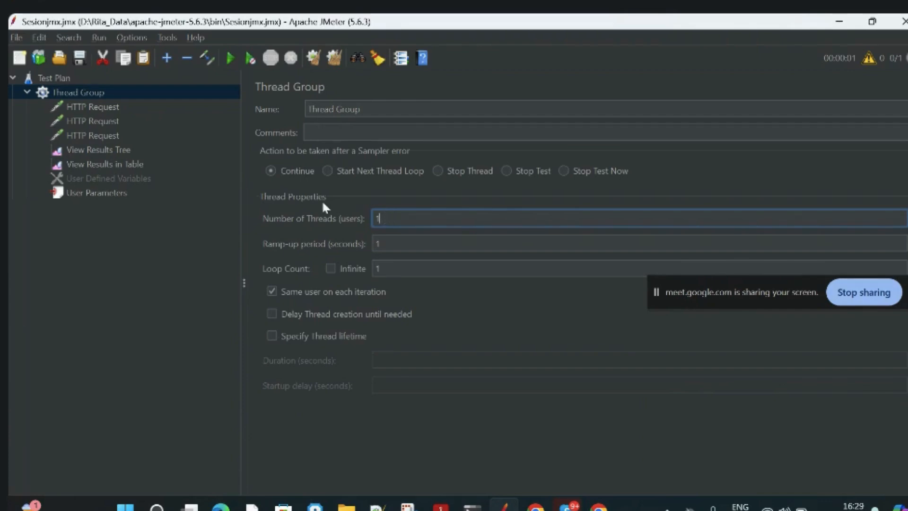
{"action": "left_click", "coordinate": [118, 107]}
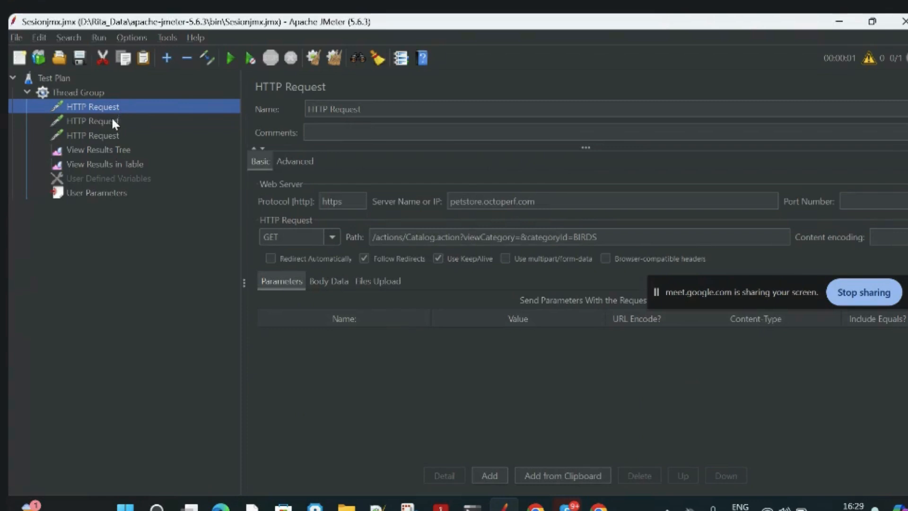
{"action": "left_click", "coordinate": [112, 122]}
{"action": "left_click", "coordinate": [109, 136]}
{"action": "left_click", "coordinate": [112, 108]}
{"action": "left_click", "coordinate": [90, 93]}
{"action": "left_click", "coordinate": [403, 219]}
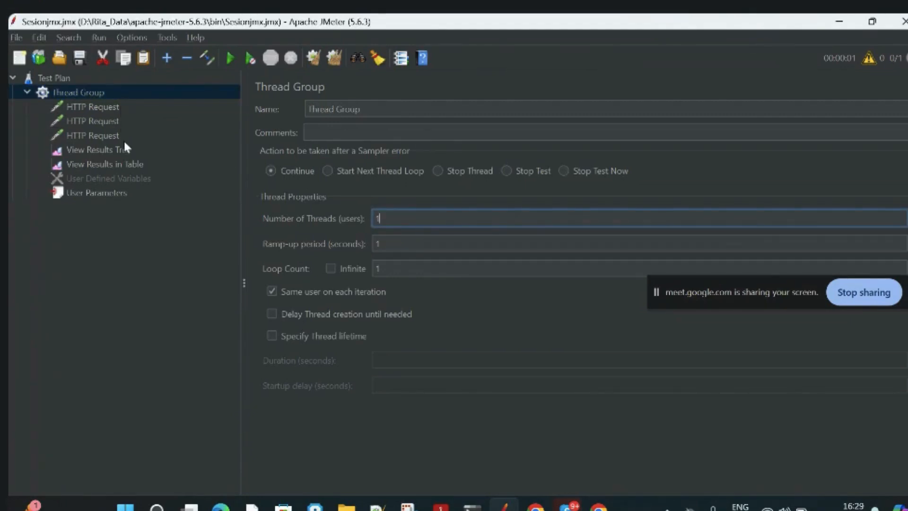
{"action": "left_click", "coordinate": [115, 151]}
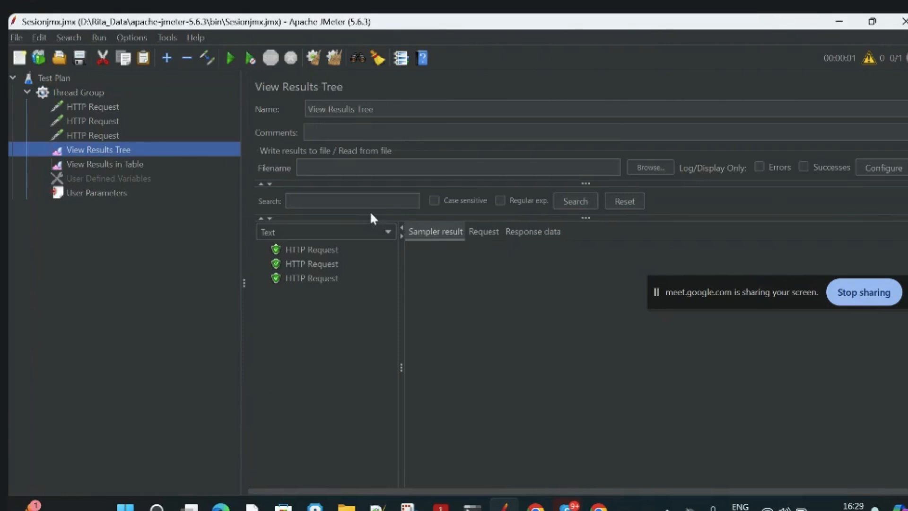
Review the category paths of the three HTTP Requests and the User Parameters table.
{"action": "left_click", "coordinate": [117, 108]}
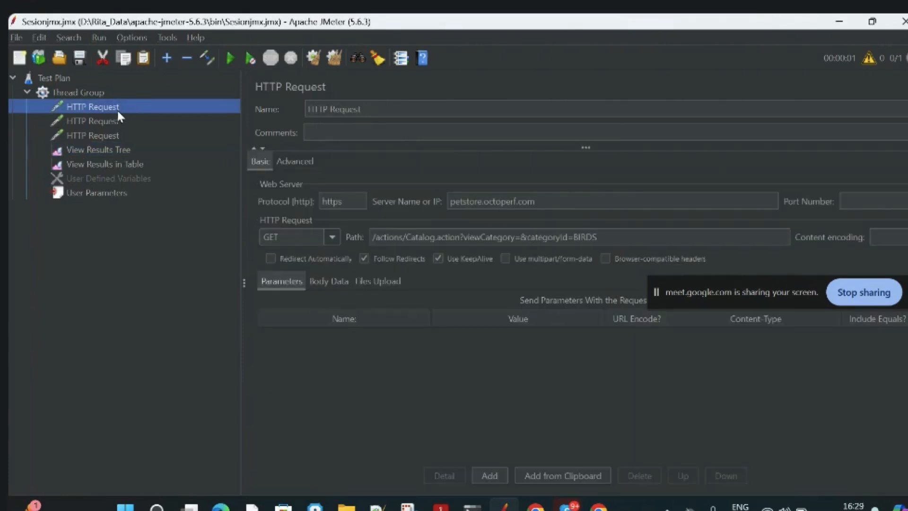
{"action": "left_click", "coordinate": [116, 120]}
{"action": "left_click", "coordinate": [113, 136]}
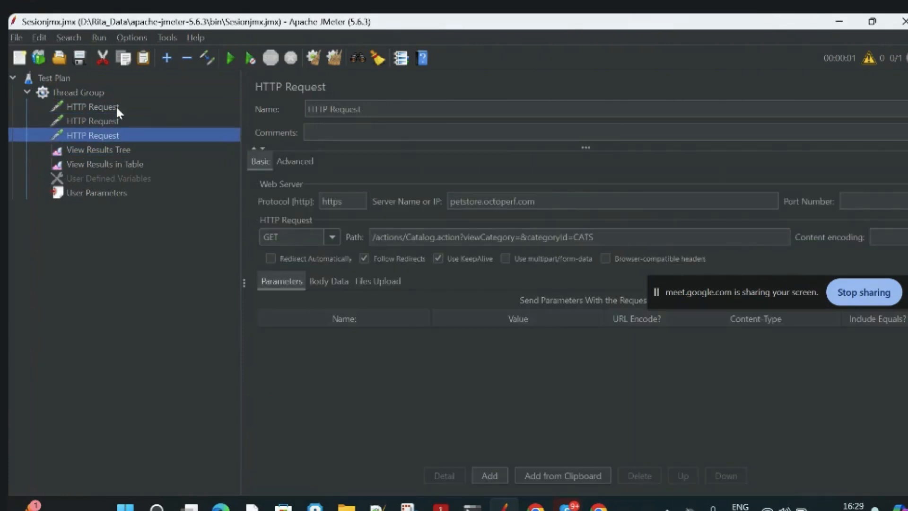
{"action": "left_click", "coordinate": [116, 107]}
{"action": "left_click", "coordinate": [110, 121]}
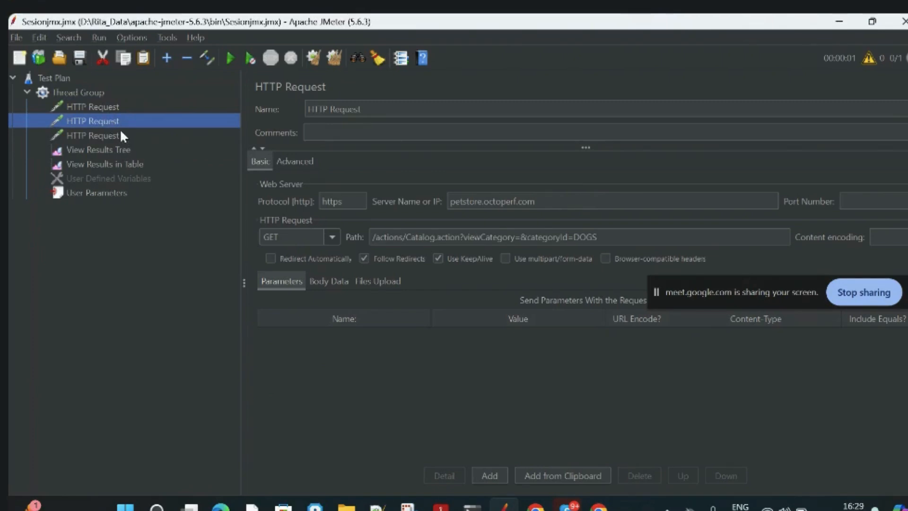
{"action": "left_click", "coordinate": [118, 138]}
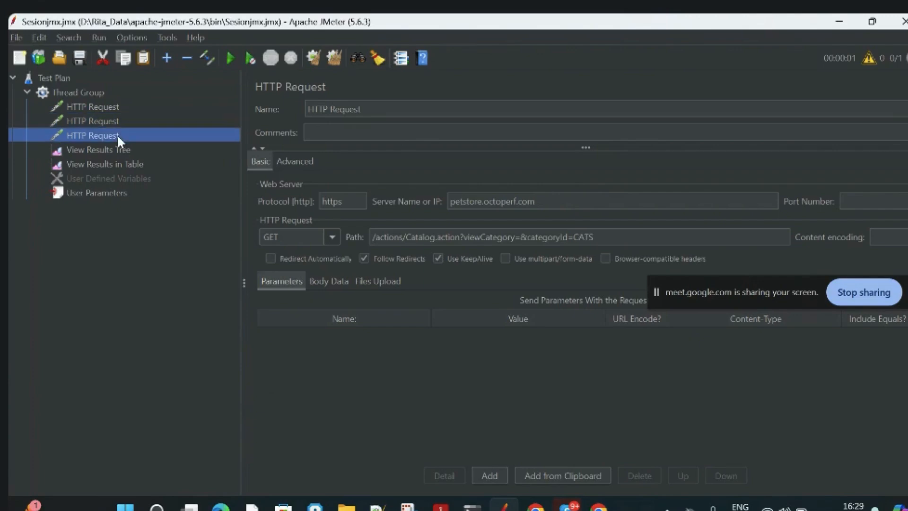
{"action": "left_click", "coordinate": [116, 193]}
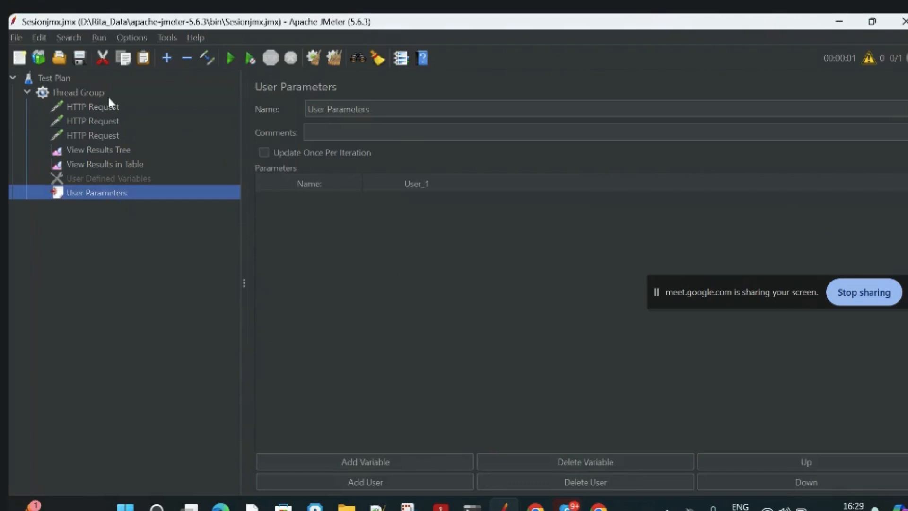
{"action": "left_click", "coordinate": [107, 105]}
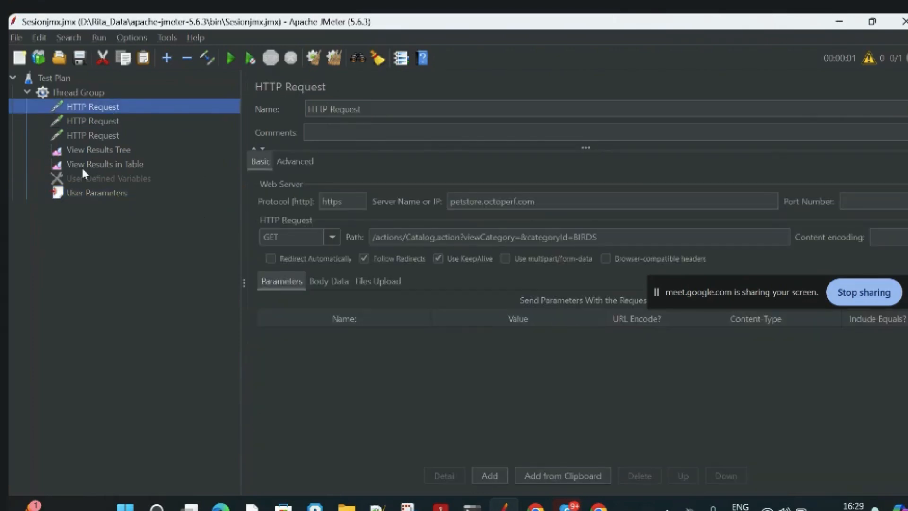
{"action": "left_click", "coordinate": [101, 194]}
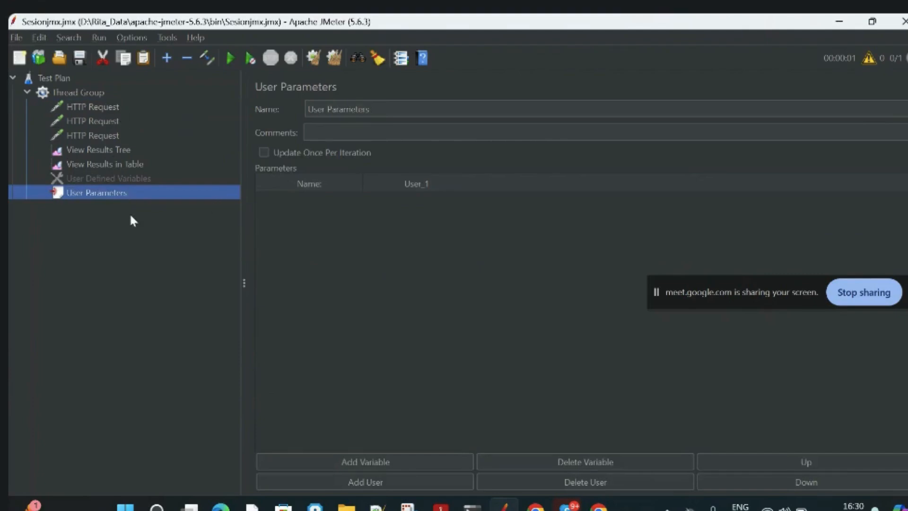
{"action": "left_click", "coordinate": [73, 95]}
{"action": "left_click", "coordinate": [95, 202]}
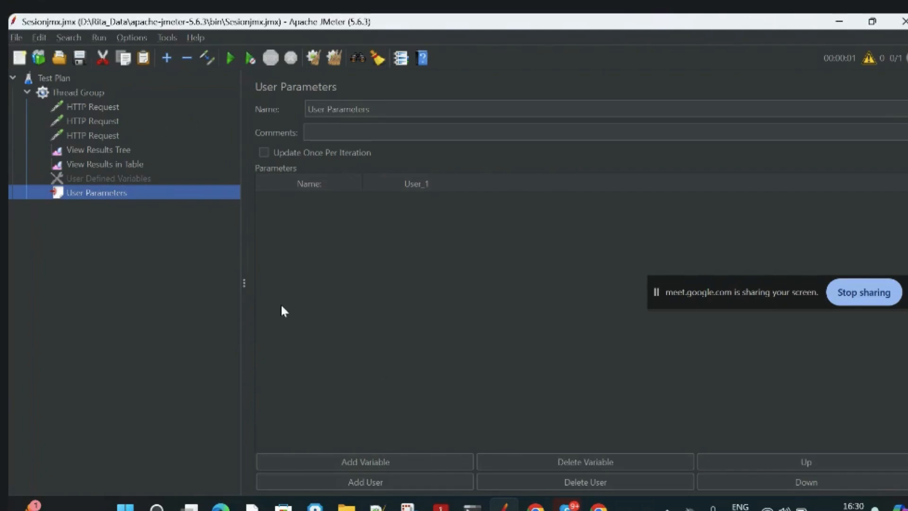
Add a variable named pets to the User Parameters table.
{"action": "left_click", "coordinate": [372, 461]}
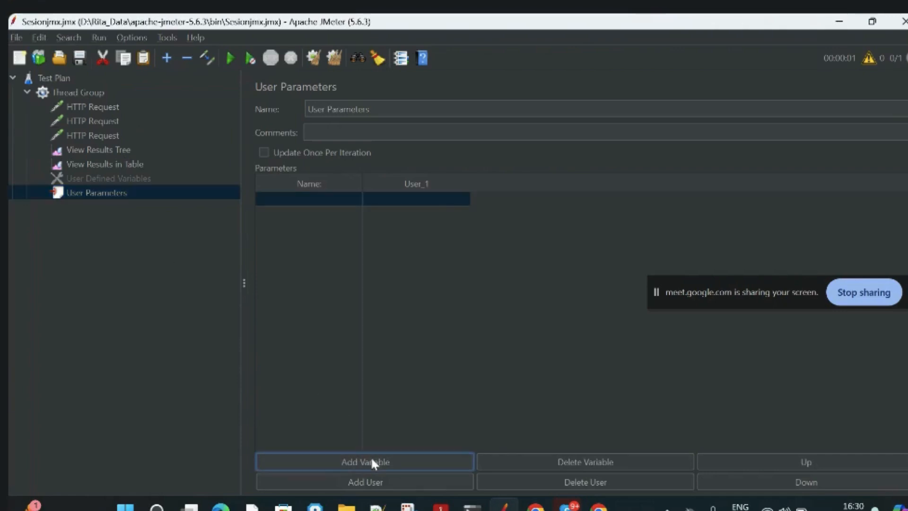
{"action": "left_click", "coordinate": [322, 203]}
{"action": "double_click", "coordinate": [332, 202]}
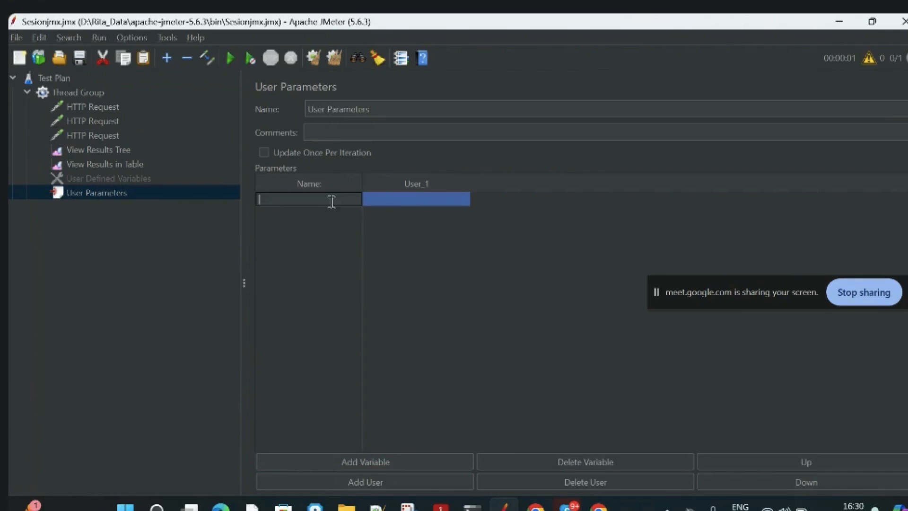
{"action": "type", "text": "pets"}
{"action": "left_click", "coordinate": [417, 200]}
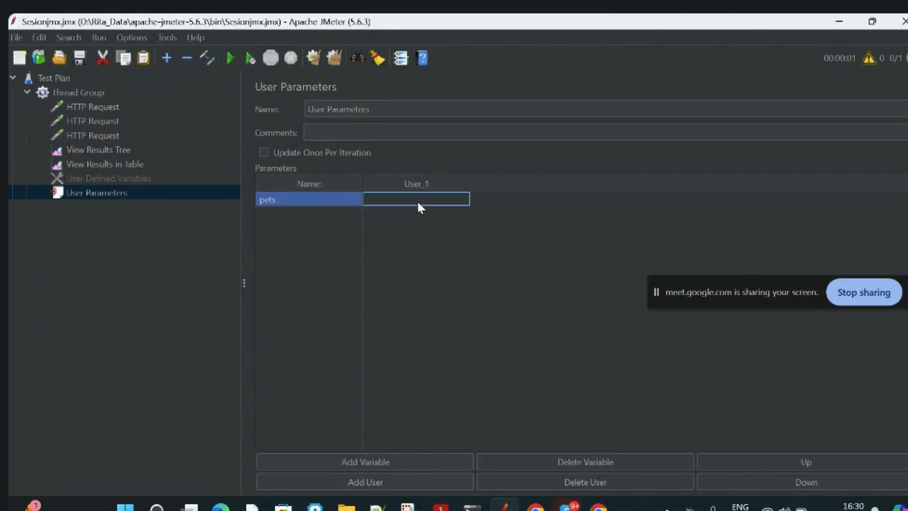
Copy the category BIRDS from the first HTTP Request's path and enter it as the User_1 value of pets.
{"action": "left_click", "coordinate": [141, 106]}
{"action": "double_click", "coordinate": [582, 237]}
{"action": "key", "text": "ctrl+c"}
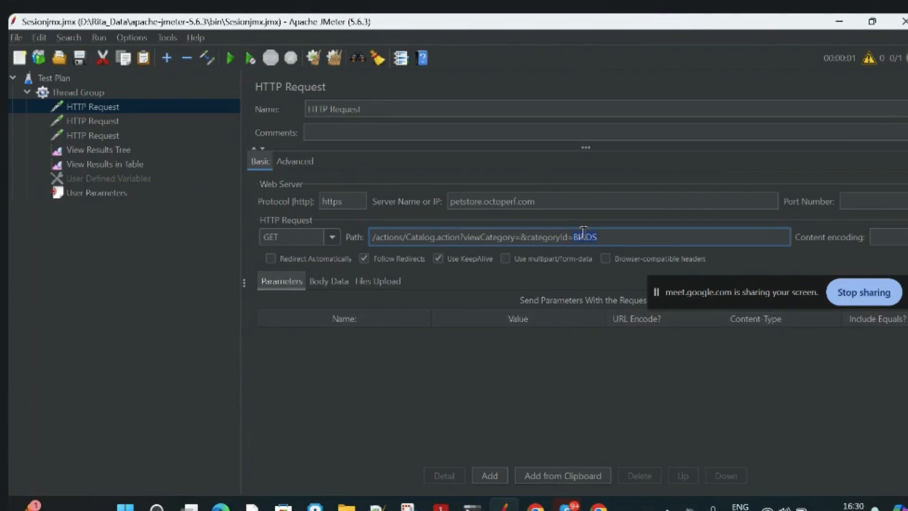
{"action": "left_click", "coordinate": [115, 197]}
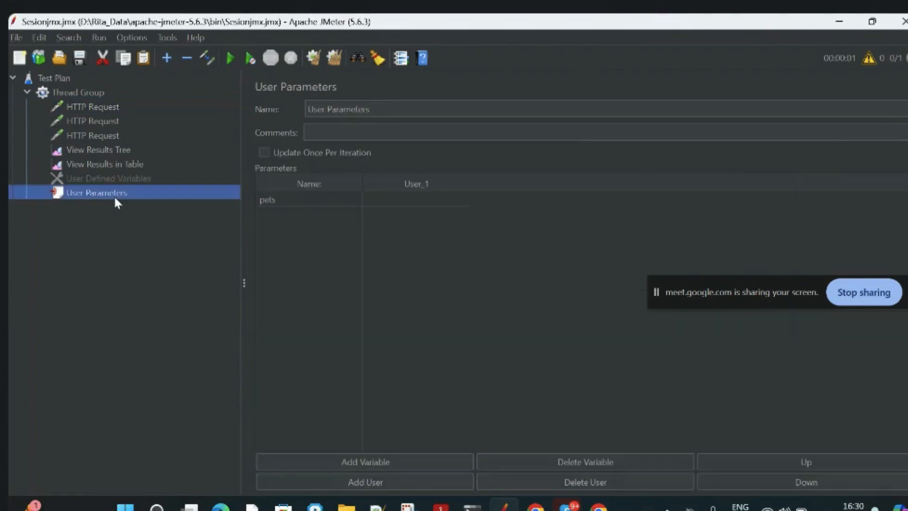
{"action": "double_click", "coordinate": [406, 199]}
{"action": "key", "text": "ctrl+v"}
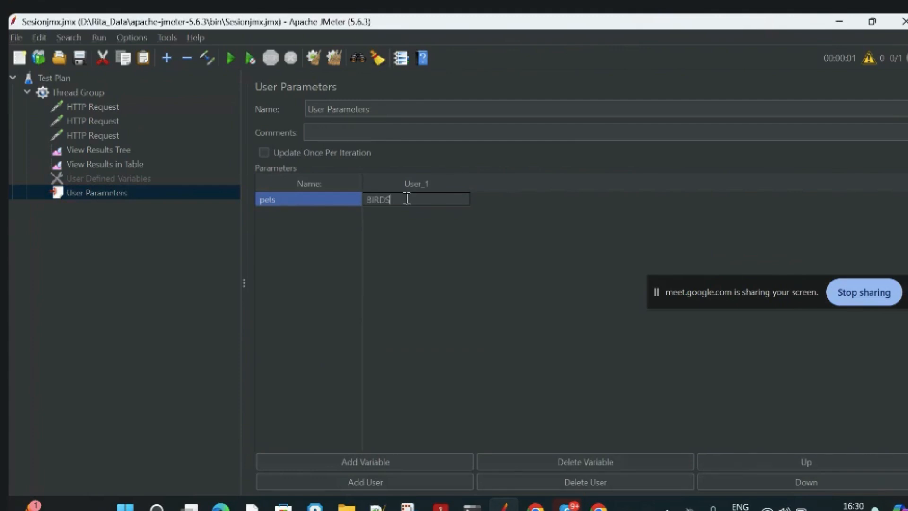
{"action": "left_click", "coordinate": [132, 259]}
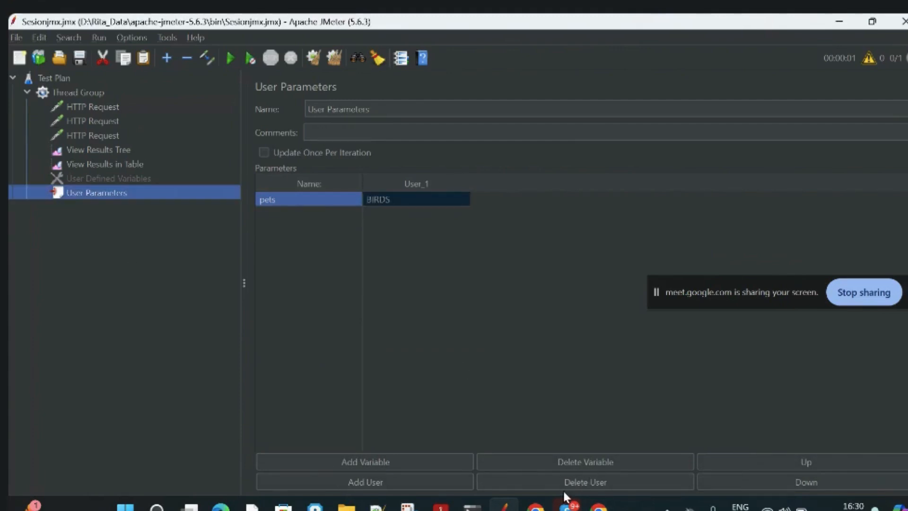
Add two more users, User_2 and User_3, to the User Parameters table.
{"action": "left_click", "coordinate": [390, 480]}
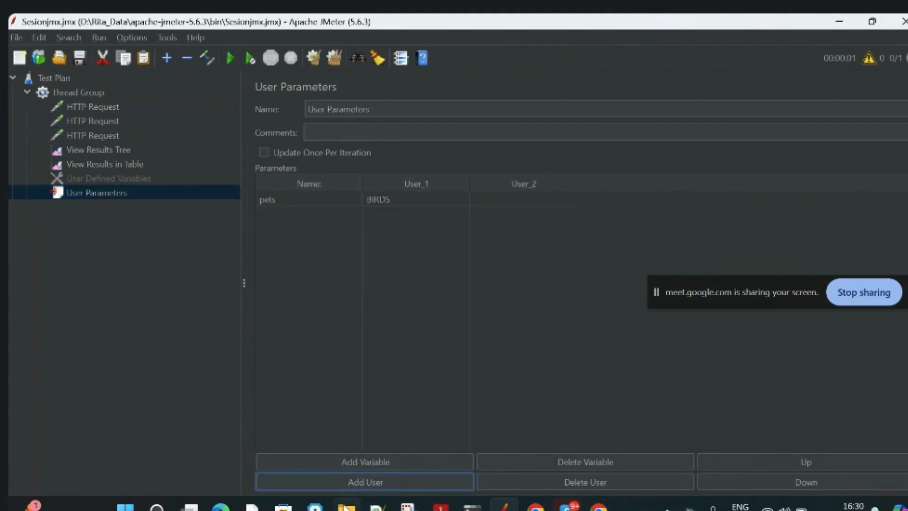
{"action": "left_click", "coordinate": [344, 484]}
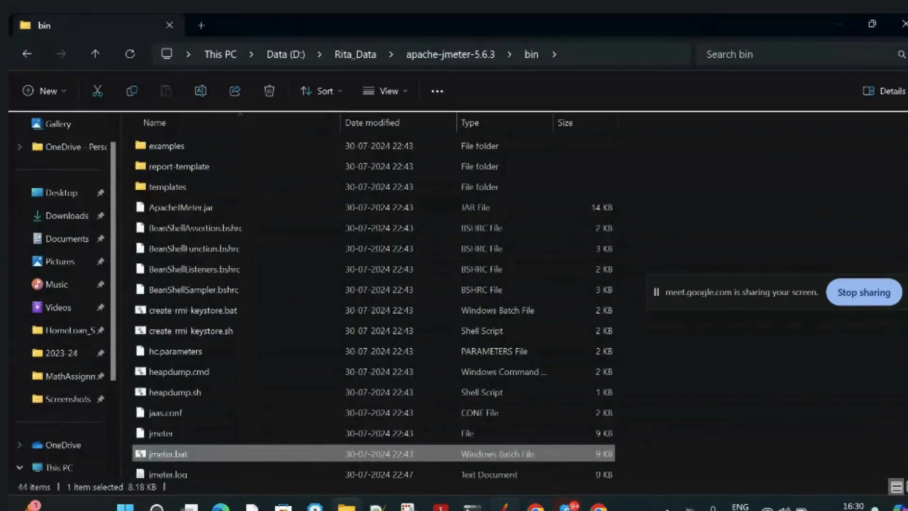
{"action": "left_click", "coordinate": [504, 507]}
{"action": "left_click", "coordinate": [408, 484]}
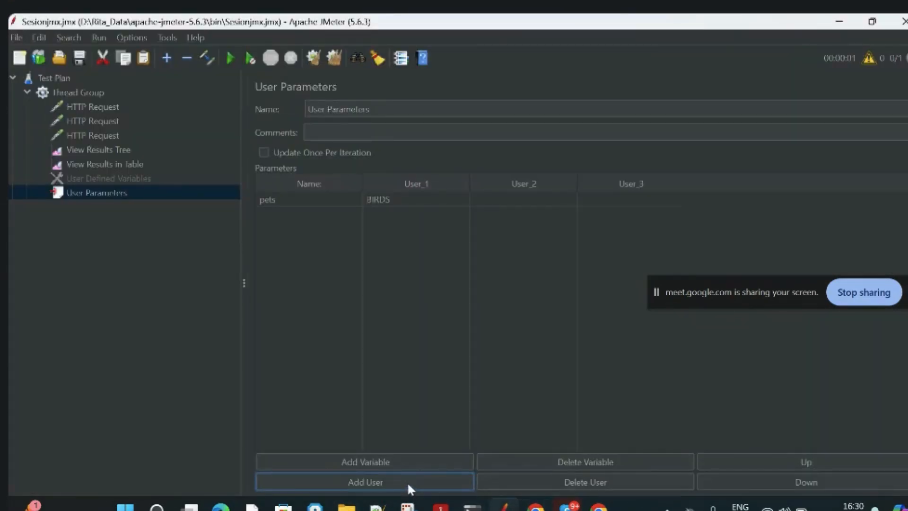
Copy the category DOGS from the second HTTP Request's path and enter it as the User_2 value of pets.
{"action": "left_click", "coordinate": [93, 122]}
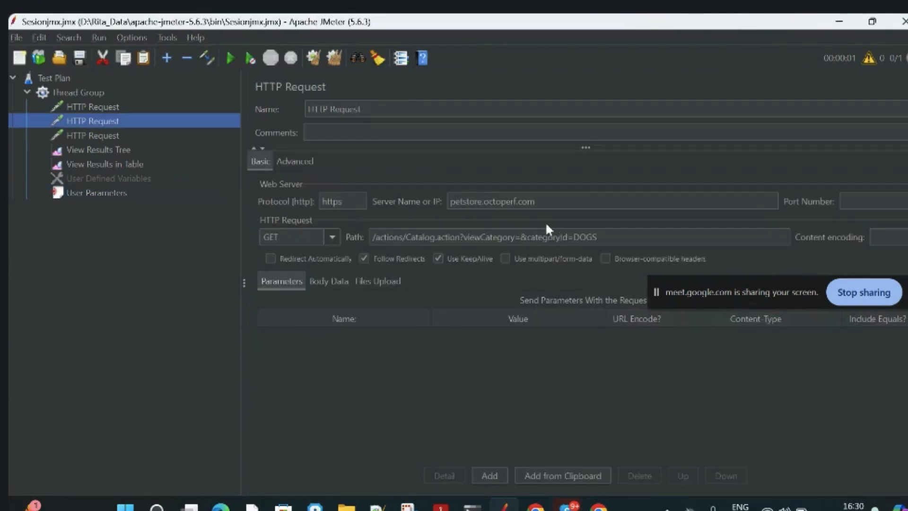
{"action": "double_click", "coordinate": [580, 237]}
{"action": "key", "text": "ctrl+c"}
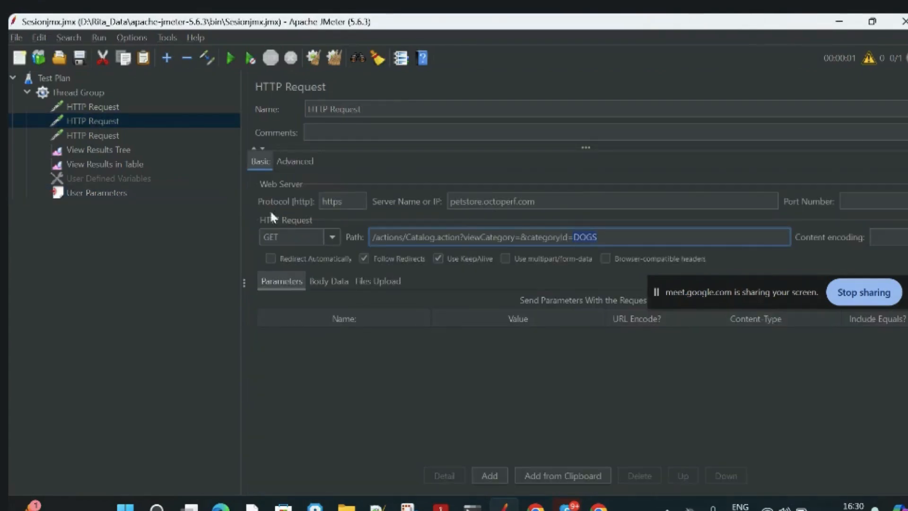
{"action": "left_click", "coordinate": [126, 190]}
{"action": "double_click", "coordinate": [496, 208]}
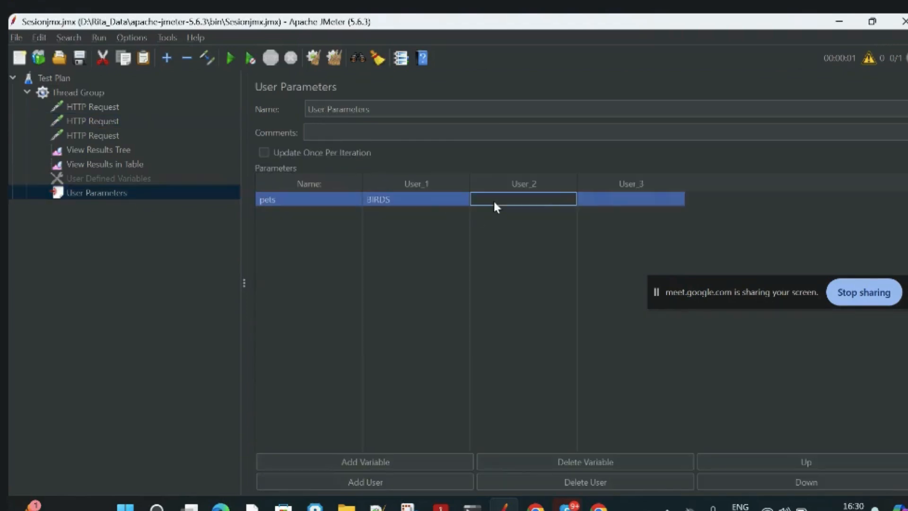
{"action": "key", "text": "ctrl+v"}
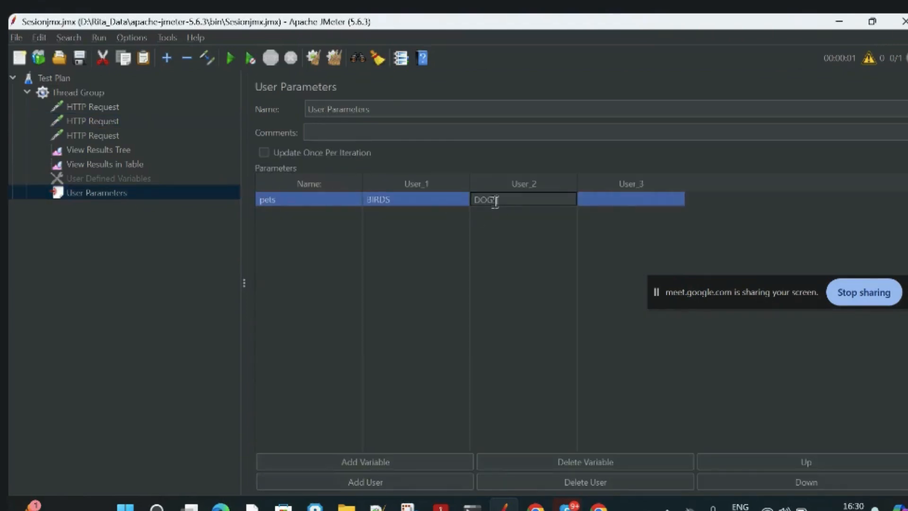
Copy the category CATS from the third HTTP Request's path and enter it as the User_3 value of pets.
{"action": "left_click", "coordinate": [97, 135]}
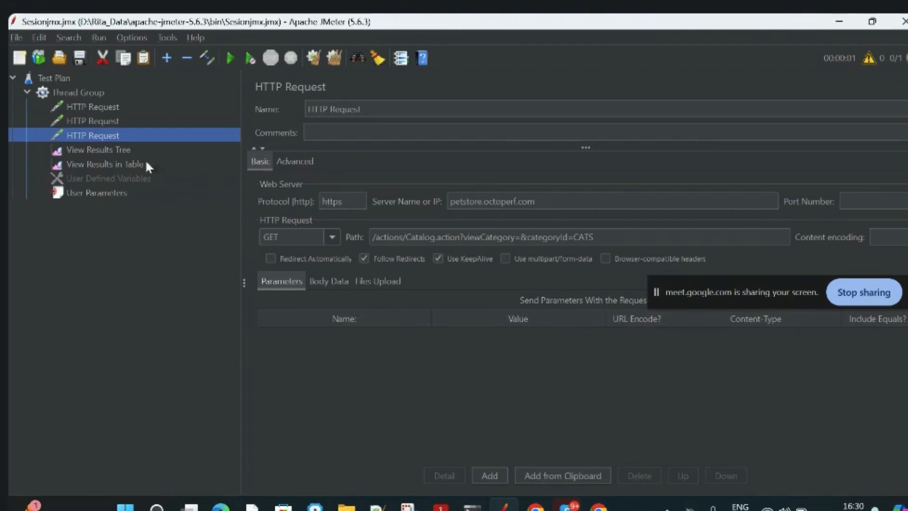
{"action": "double_click", "coordinate": [583, 237]}
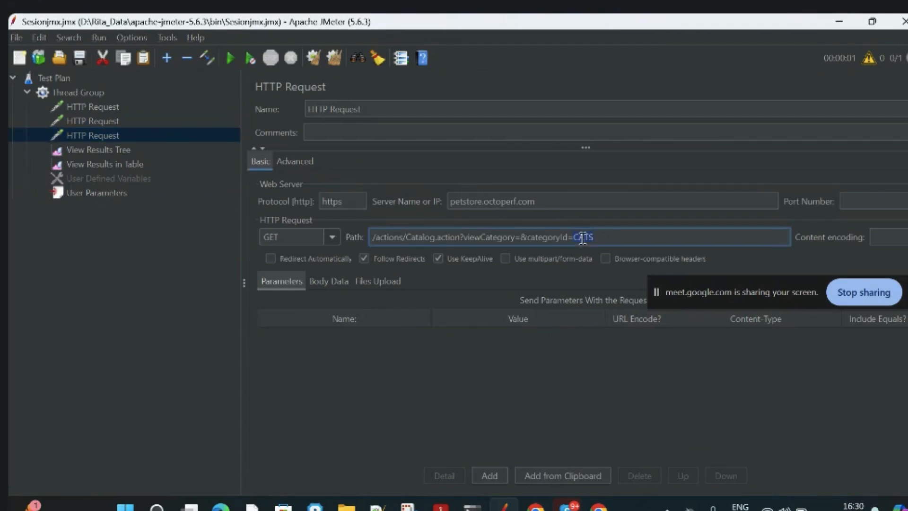
{"action": "left_click", "coordinate": [128, 194]}
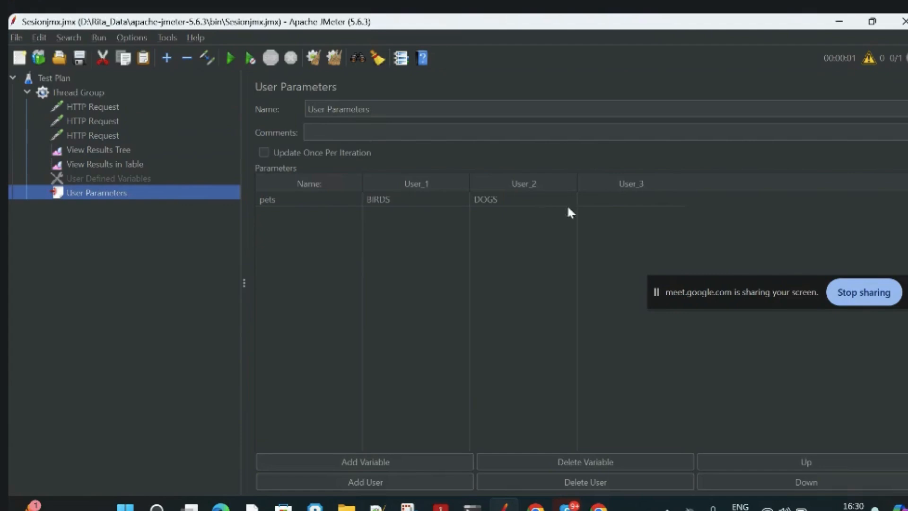
{"action": "double_click", "coordinate": [600, 203]}
{"action": "type", "text": "CATS"}
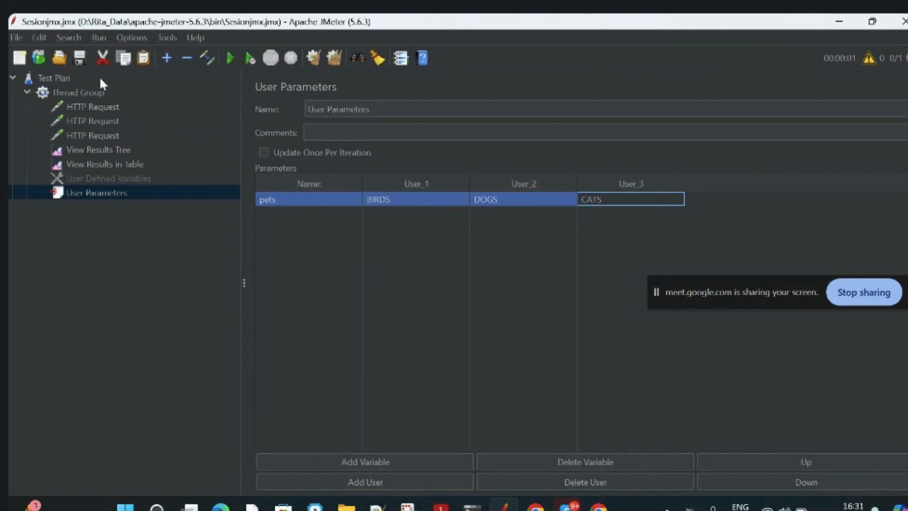
Disable the second and third HTTP Requests, those for the DOGS and CATS categories.
{"action": "left_click", "coordinate": [93, 116]}
{"action": "left_click", "coordinate": [87, 131]}
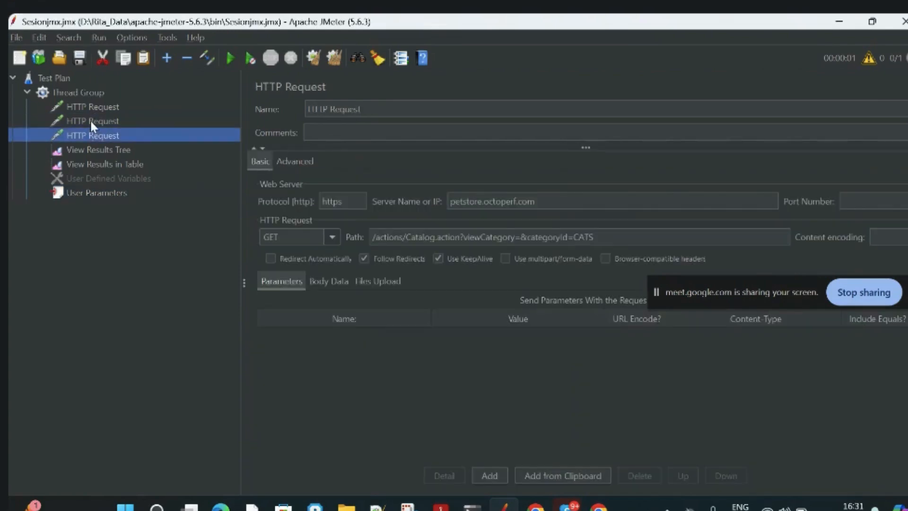
{"action": "left_click", "coordinate": [90, 120]}
{"action": "left_click", "coordinate": [88, 135]}
{"action": "left_click", "coordinate": [80, 120]}
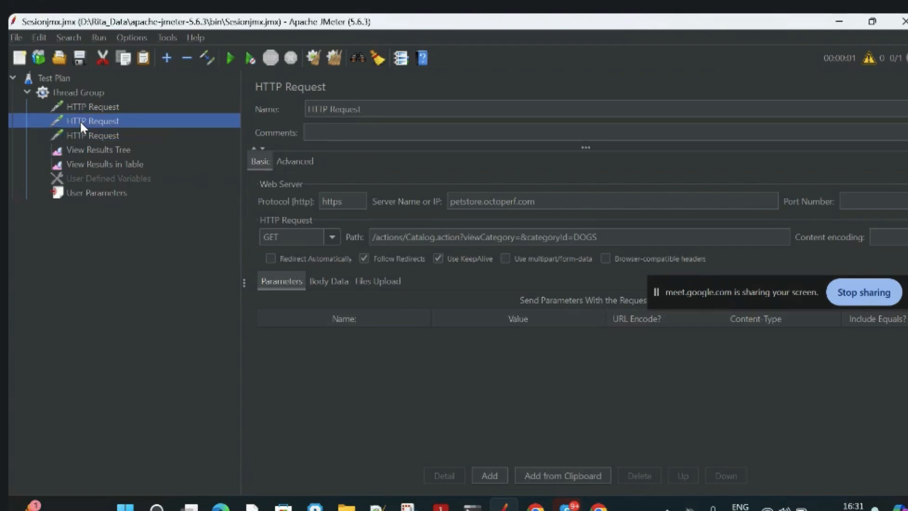
{"action": "right_click", "coordinate": [81, 120]}
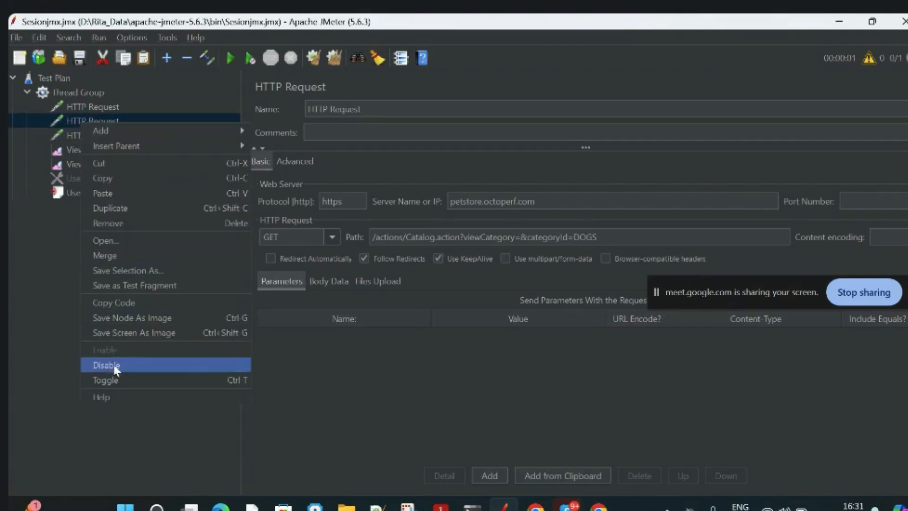
{"action": "left_click", "coordinate": [113, 365]}
{"action": "left_click", "coordinate": [90, 135]}
{"action": "right_click", "coordinate": [89, 135]}
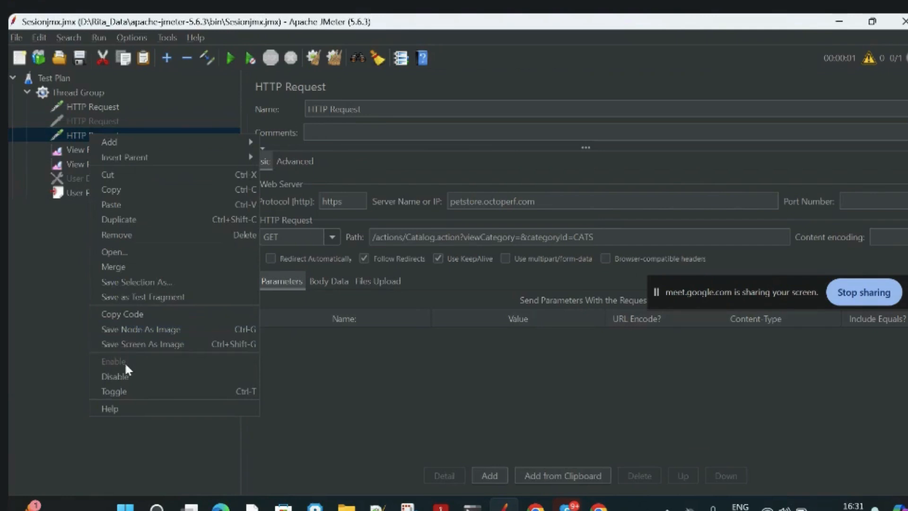
{"action": "left_click", "coordinate": [119, 376]}
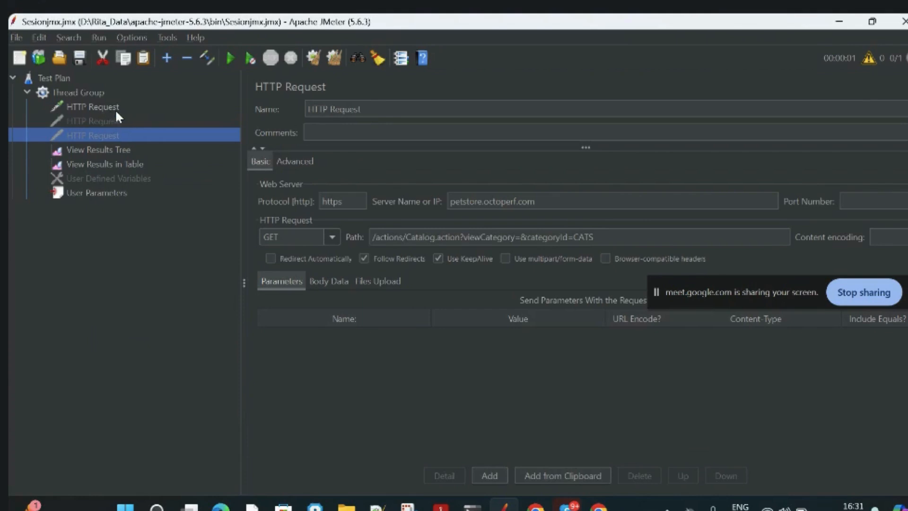
Replace the category BIRDS in the first HTTP Request's path with the variable reference ${pets}.
{"action": "left_click", "coordinate": [103, 107]}
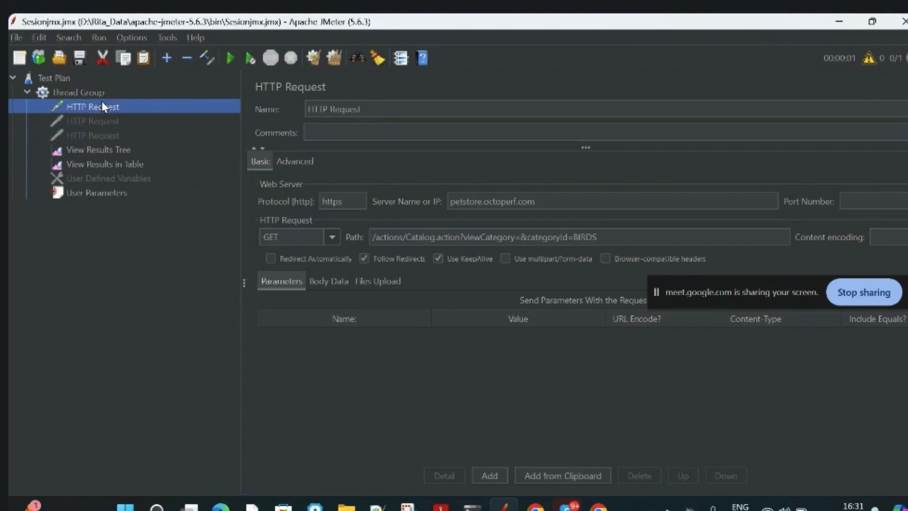
{"action": "left_click", "coordinate": [411, 372]}
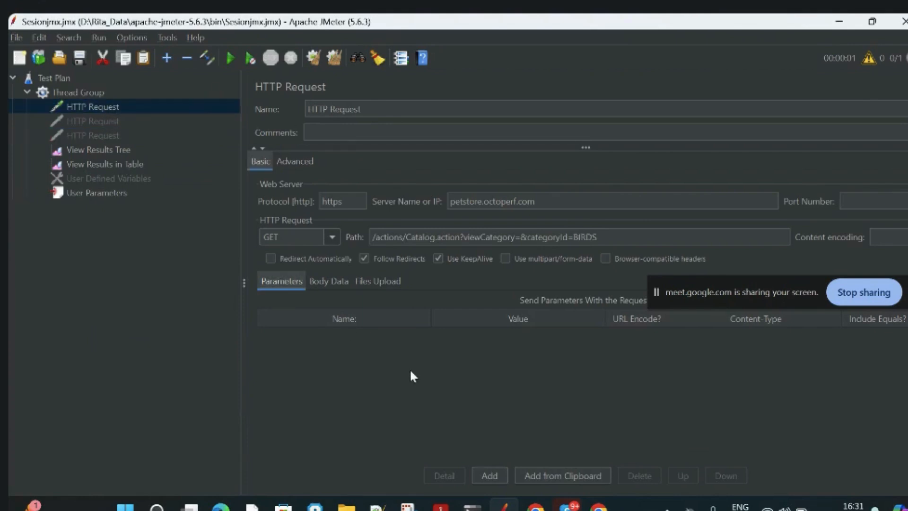
{"action": "left_click", "coordinate": [132, 194]}
{"action": "left_click", "coordinate": [94, 108]}
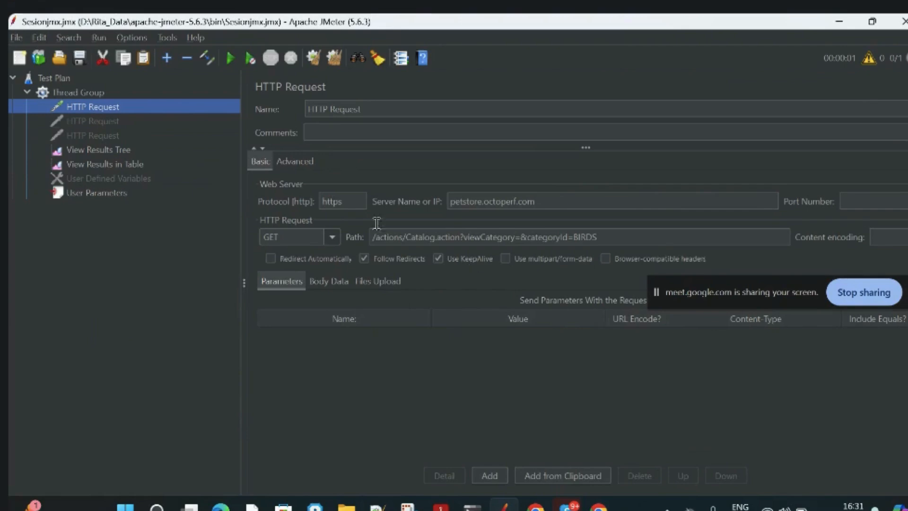
{"action": "left_click", "coordinate": [130, 194]}
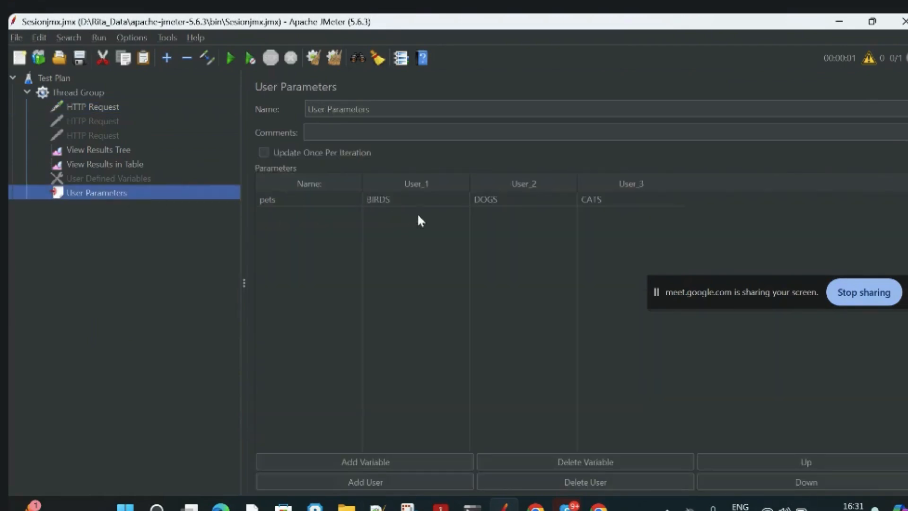
{"action": "left_click", "coordinate": [283, 204]}
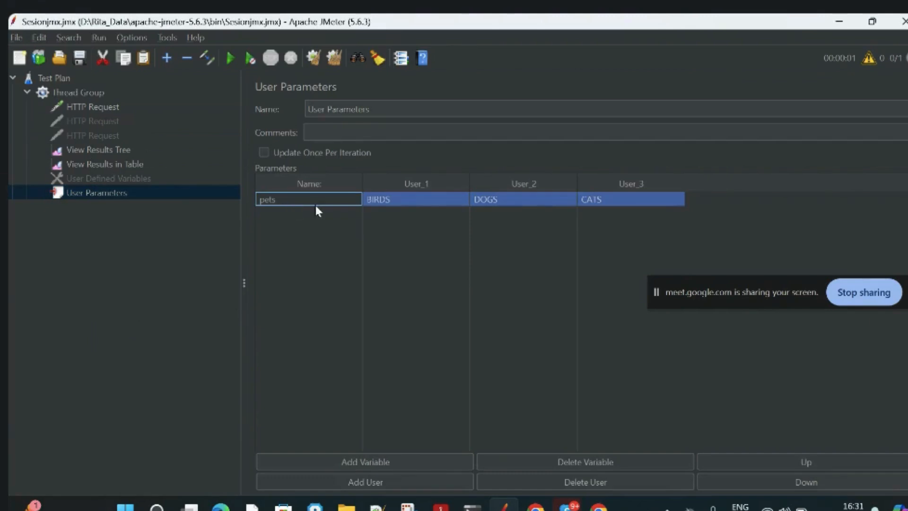
{"action": "left_click", "coordinate": [86, 111]}
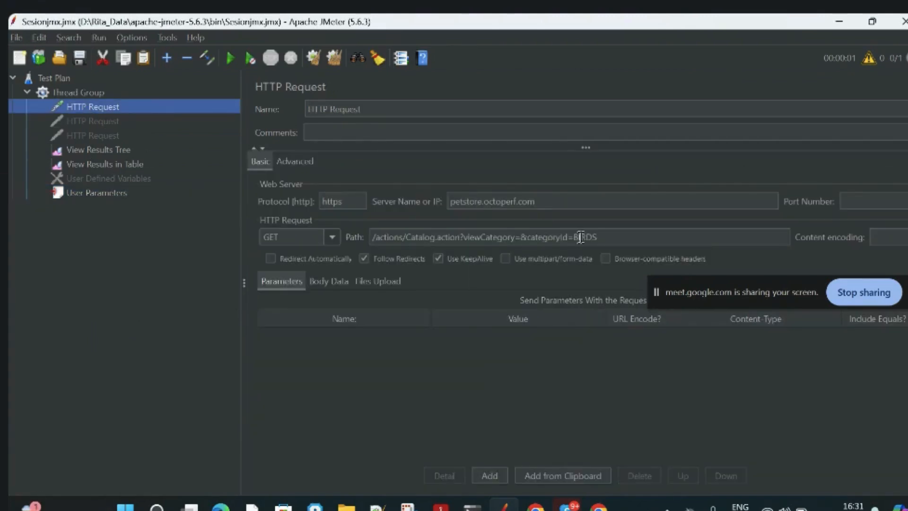
{"action": "left_click_drag", "start_coordinate": [573, 236], "coordinate": [619, 240]}
{"action": "key", "text": "BackSpace"}
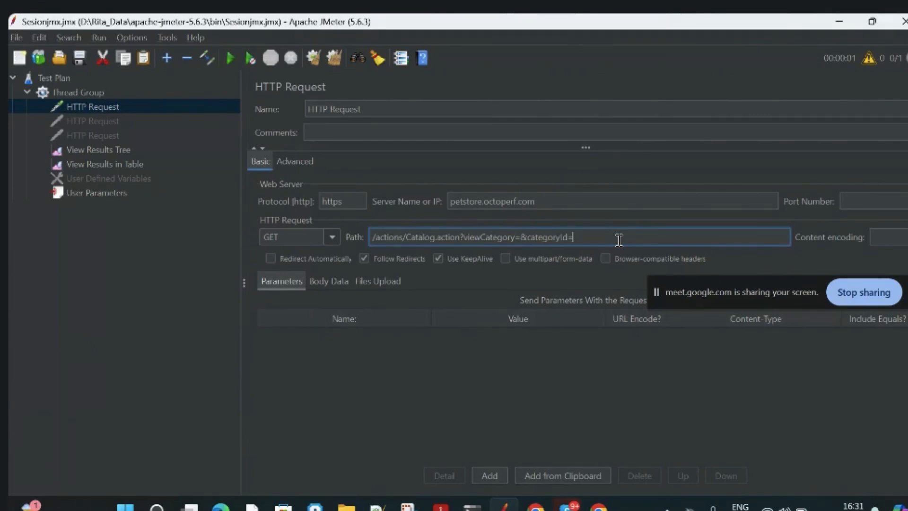
{"action": "type", "text": "${pets"}
{"action": "left_click", "coordinate": [553, 399]}
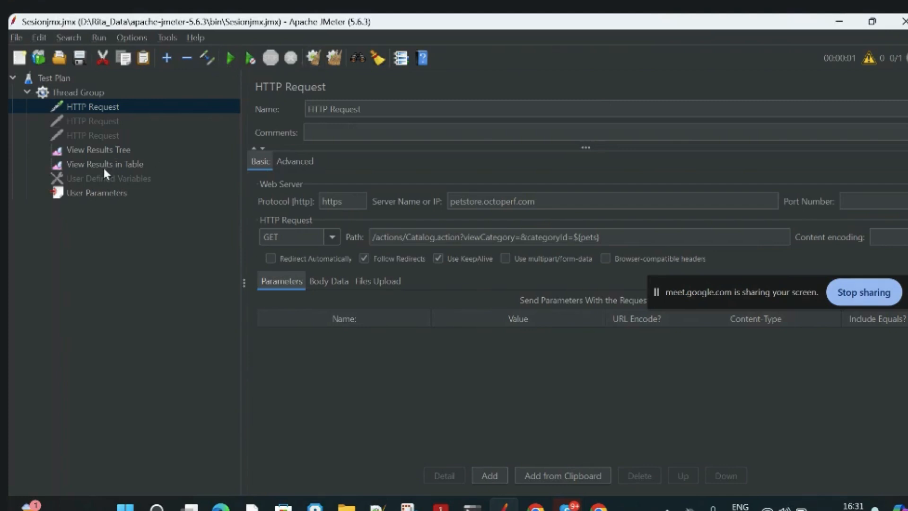
Clear all previous results, then run the test plan and view its samples in View Results Tree.
{"action": "left_click", "coordinate": [103, 151]}
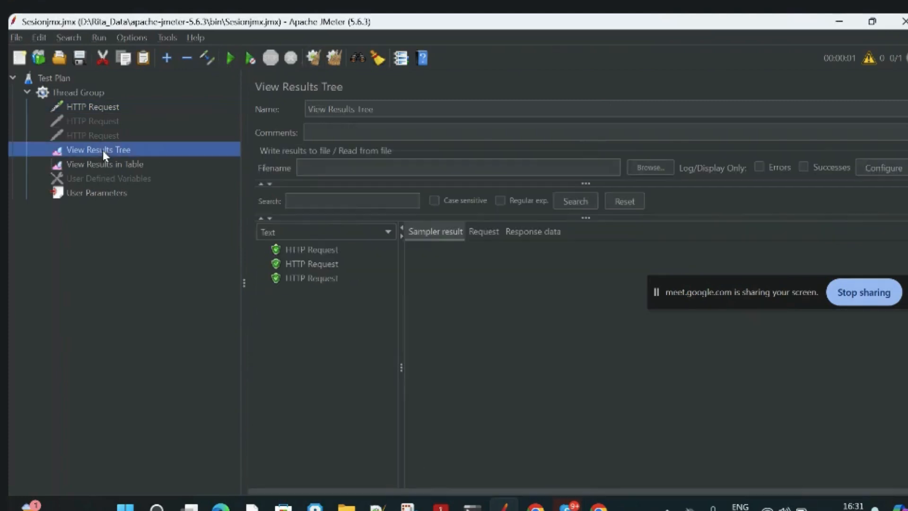
{"action": "left_click", "coordinate": [340, 60]}
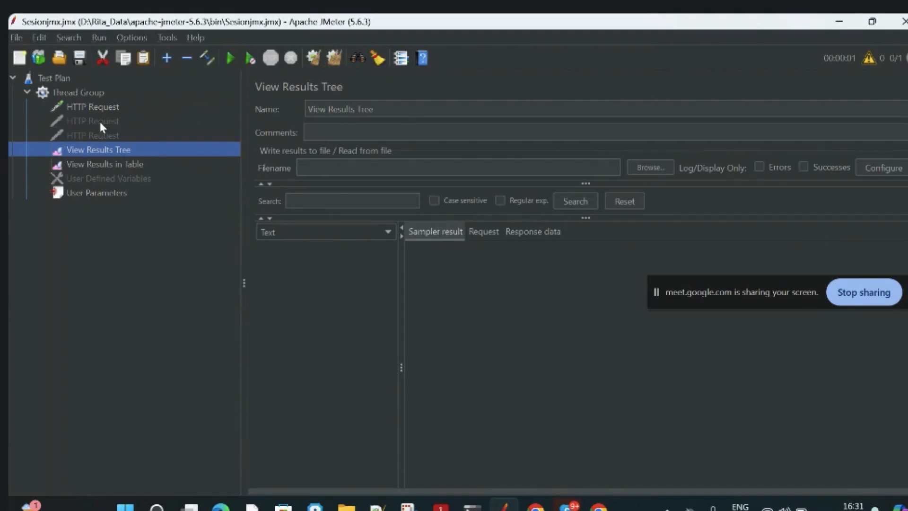
{"action": "left_click", "coordinate": [99, 107]}
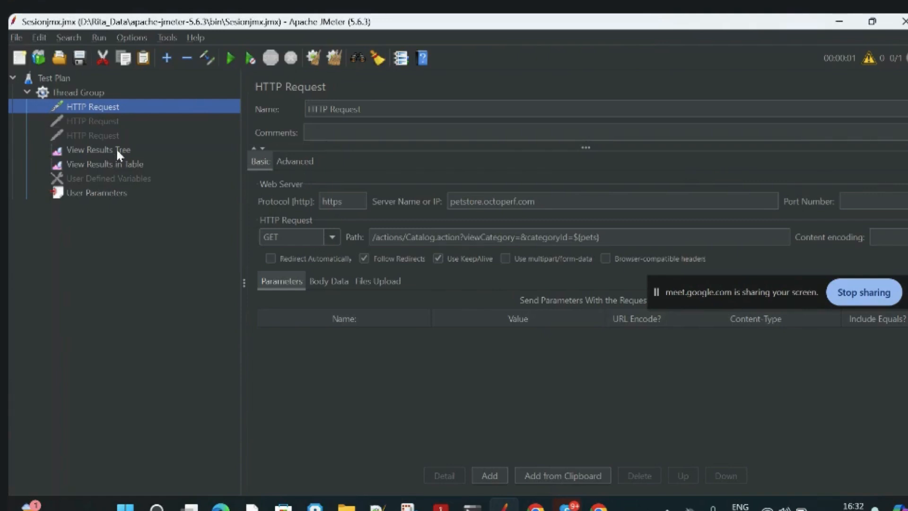
{"action": "left_click", "coordinate": [230, 61]}
{"action": "left_click", "coordinate": [124, 152]}
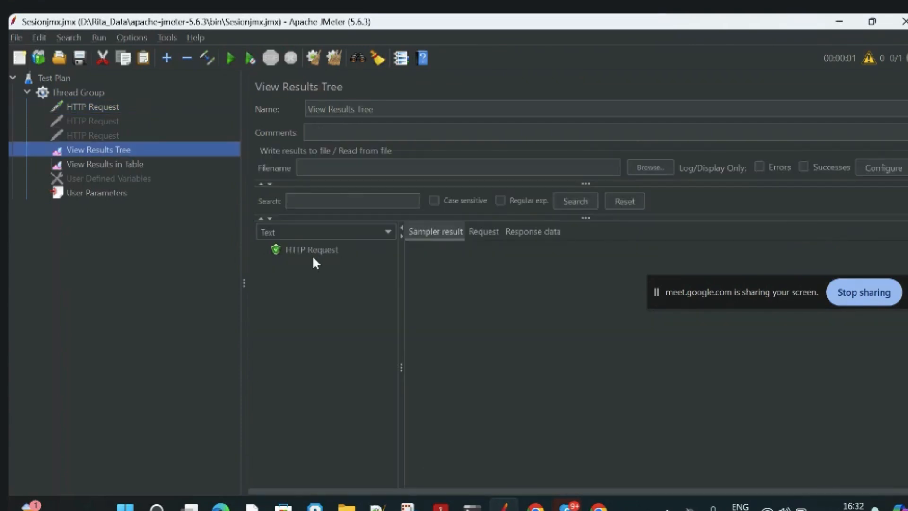
Review the result listeners, the HTTP Request paths, the User Parameters values for pets and the Thread Group properties.
{"action": "left_click", "coordinate": [117, 164]}
{"action": "left_click", "coordinate": [105, 152]}
{"action": "left_click", "coordinate": [86, 107]}
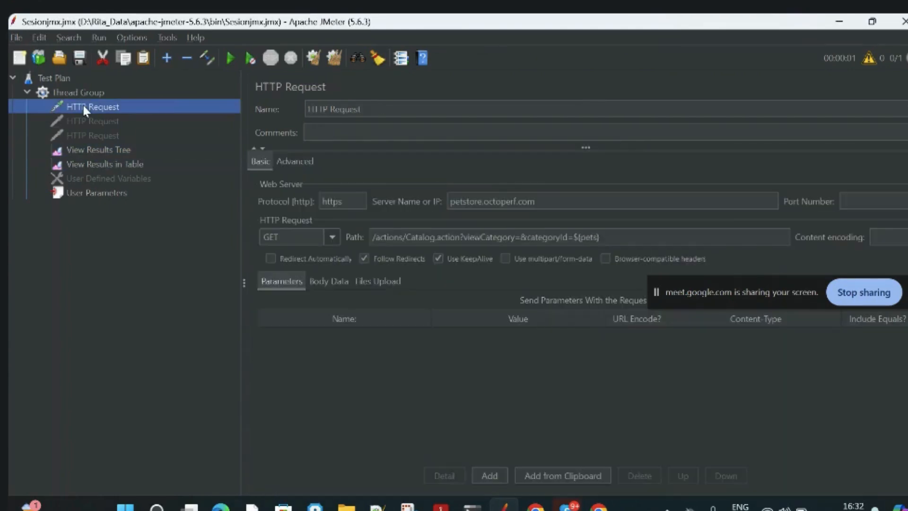
{"action": "left_click", "coordinate": [90, 193]}
{"action": "left_click", "coordinate": [448, 275]}
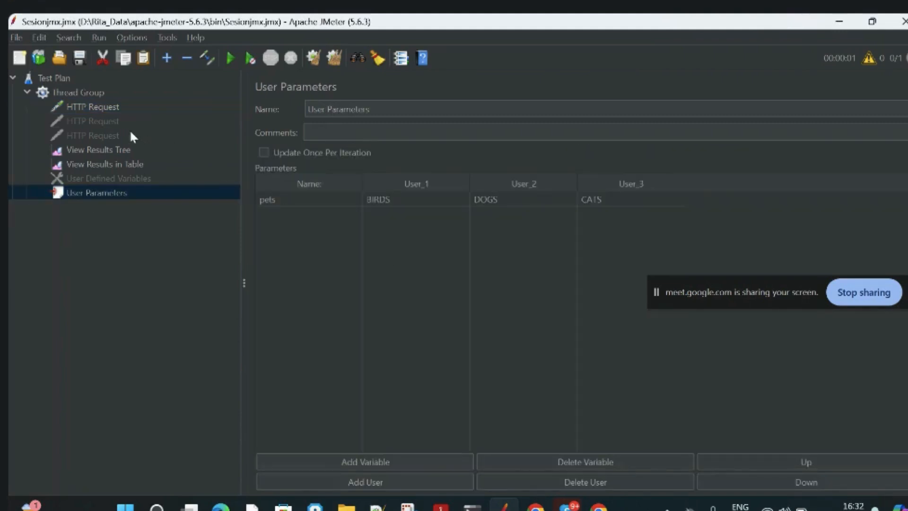
{"action": "left_click", "coordinate": [94, 122]}
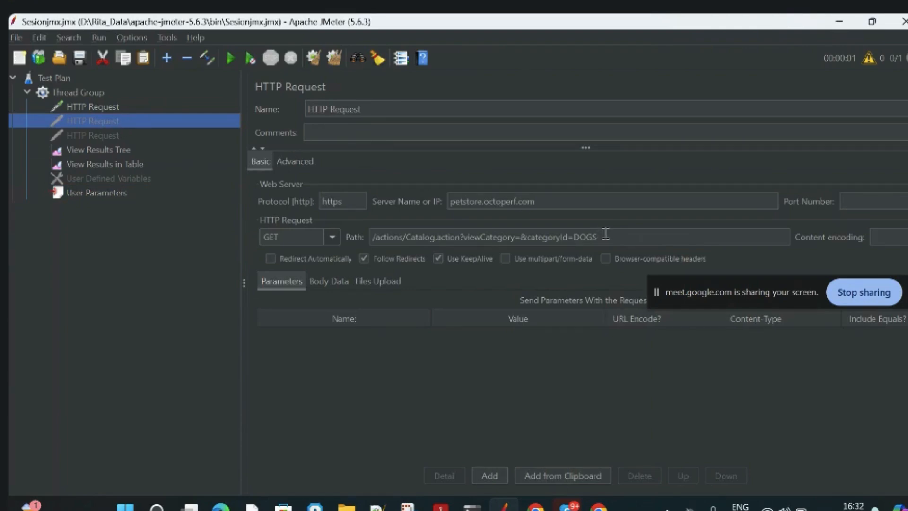
{"action": "left_click", "coordinate": [98, 104]}
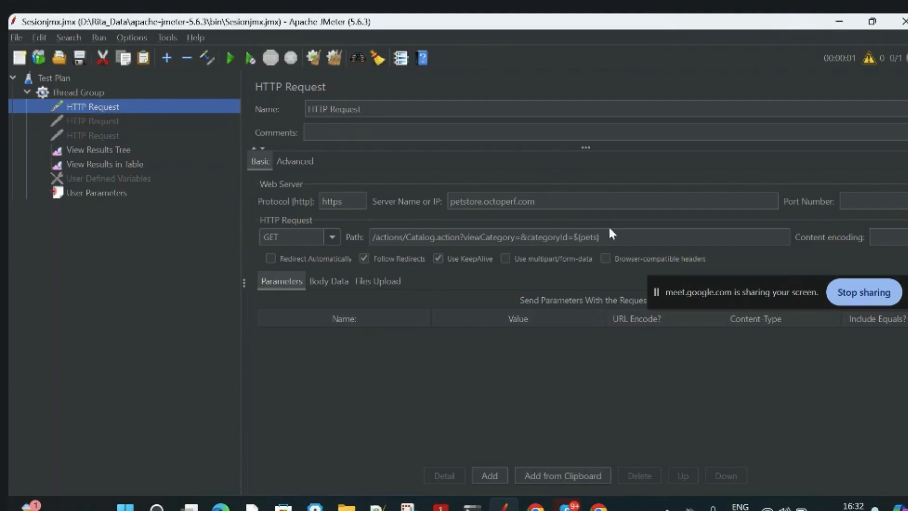
{"action": "left_click", "coordinate": [110, 194]}
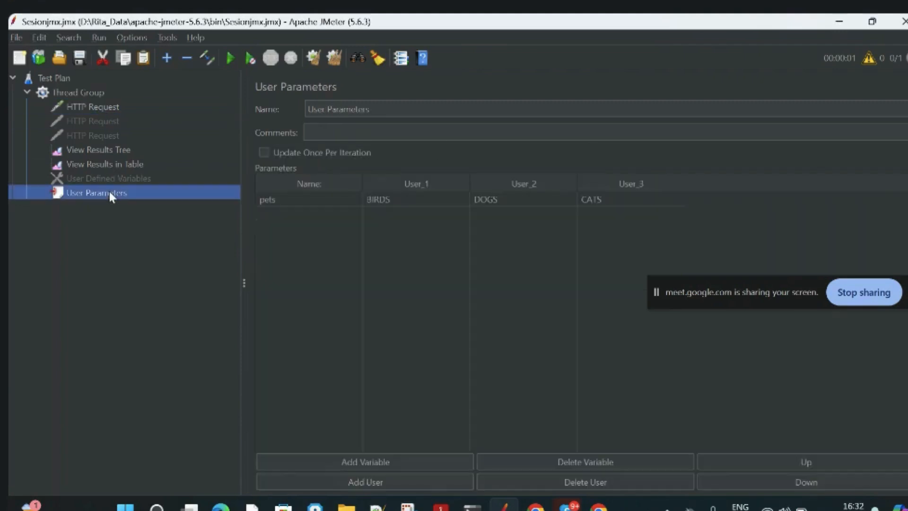
{"action": "left_click", "coordinate": [94, 96]}
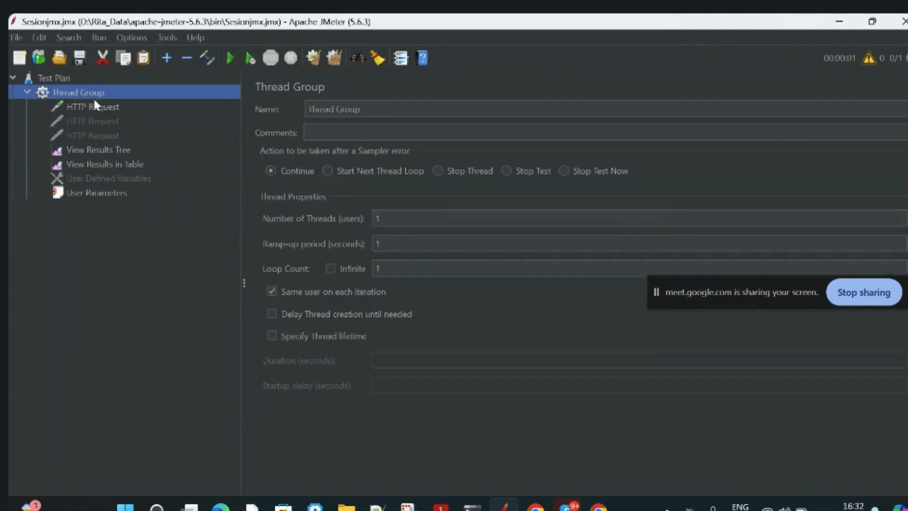
Rerun the test plan, view its samples in View Results Tree, and clear all results before running it once more.
{"action": "left_click", "coordinate": [230, 57]}
{"action": "left_click", "coordinate": [121, 148]}
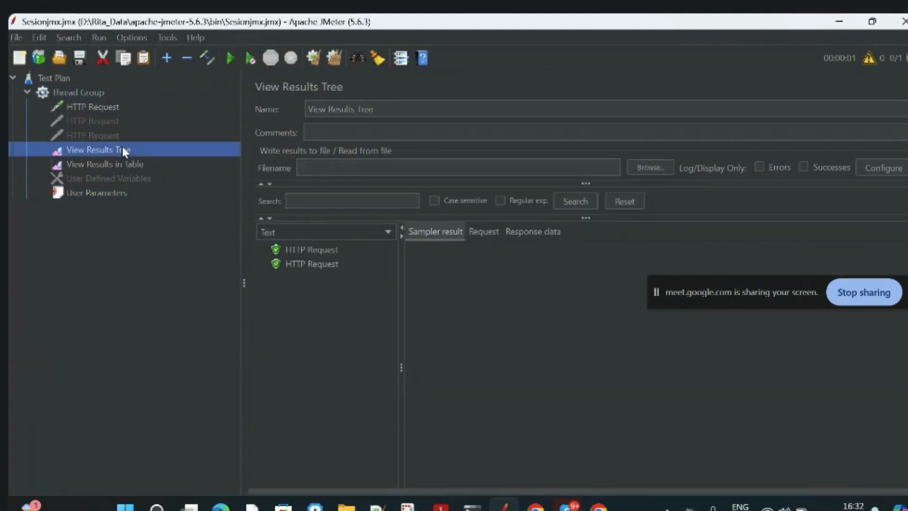
{"action": "left_click", "coordinate": [334, 59]}
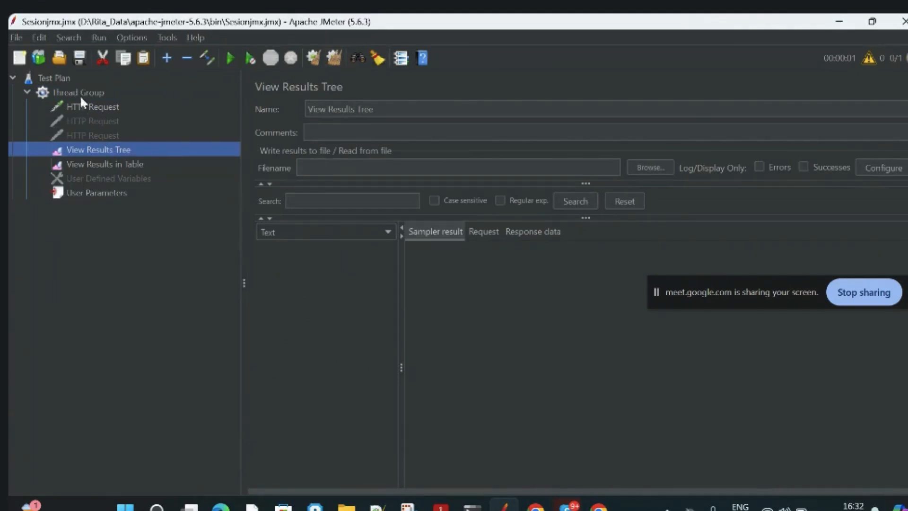
{"action": "left_click", "coordinate": [85, 107]}
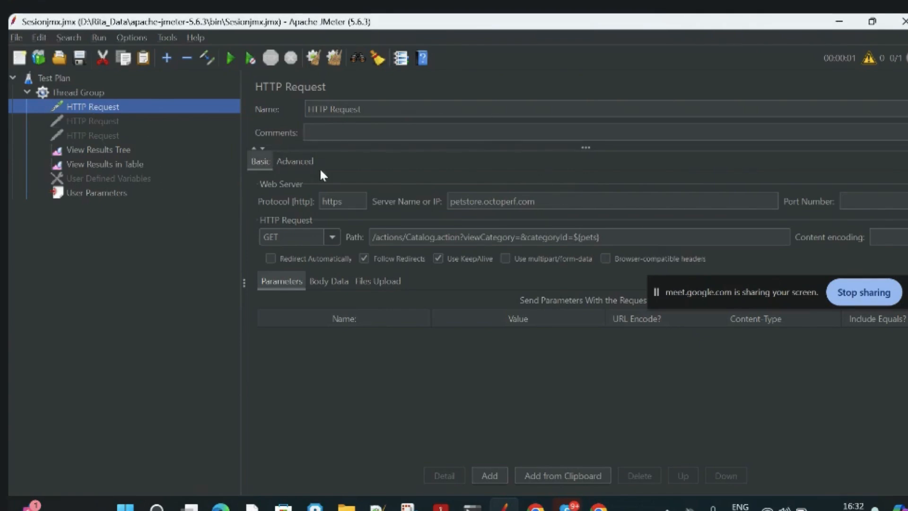
{"action": "left_click", "coordinate": [231, 59]}
Set the Thread Group's number of threads (users) to 3.
{"action": "left_click", "coordinate": [80, 94]}
{"action": "left_click", "coordinate": [388, 218]}
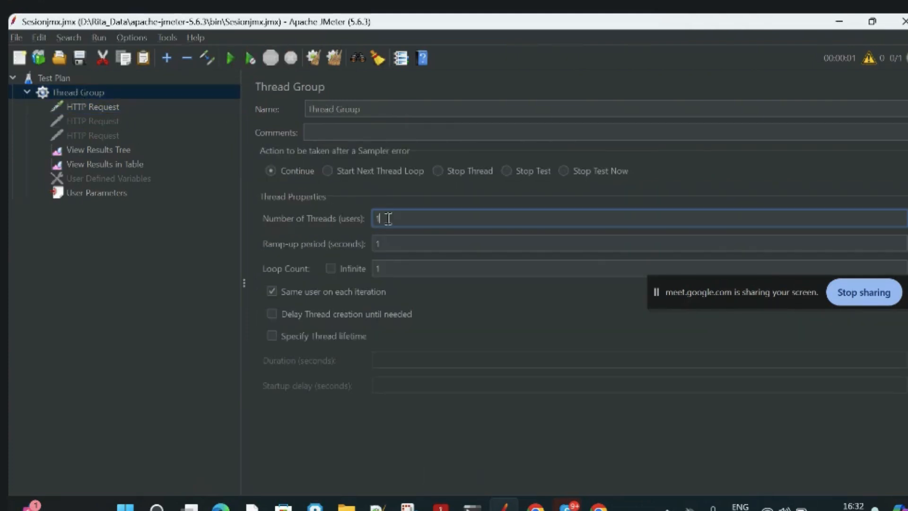
{"action": "key", "text": "BackSpace"}
{"action": "type", "text": "3"}
{"action": "left_click", "coordinate": [171, 218]}
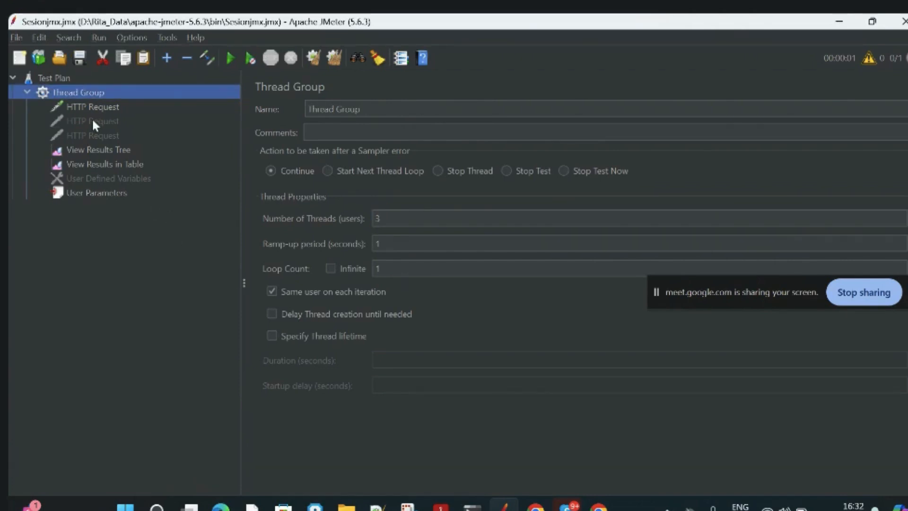
Run the test plan with three threads and view the samples in View Results Tree.
{"action": "left_click", "coordinate": [96, 105]}
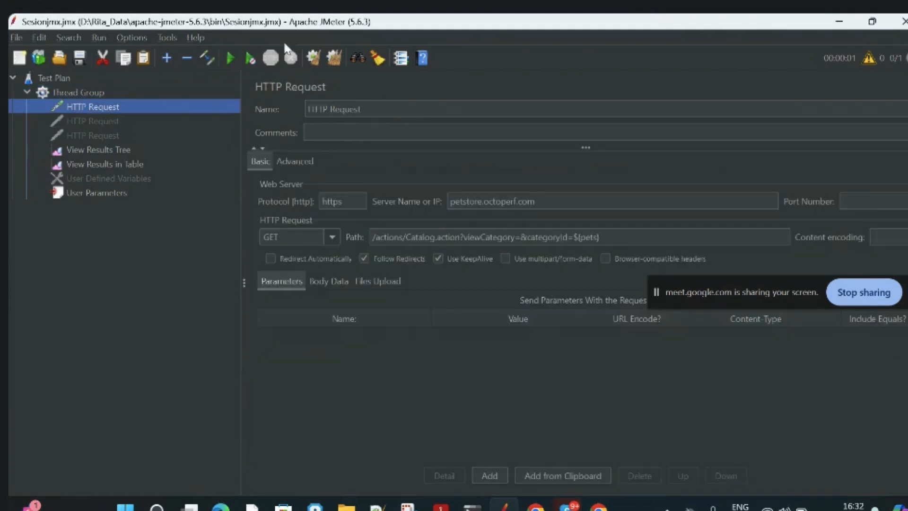
{"action": "left_click", "coordinate": [230, 58]}
{"action": "left_click", "coordinate": [98, 192]}
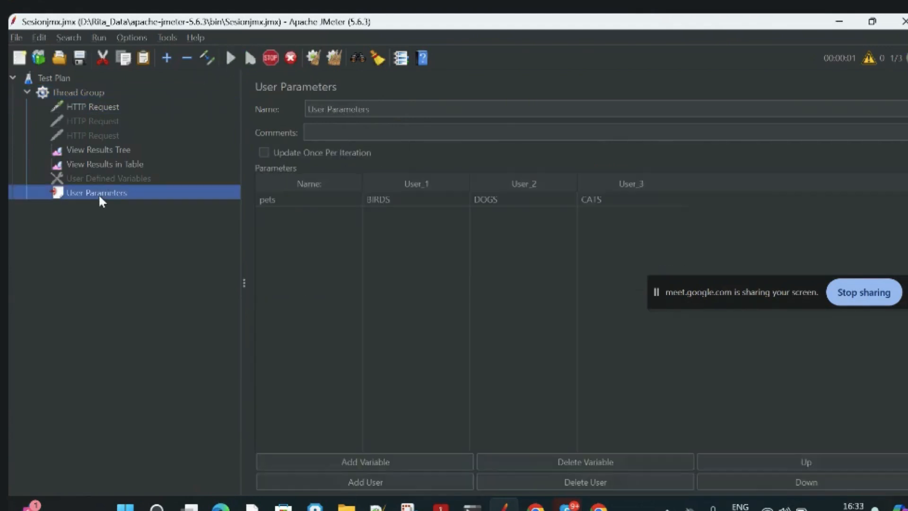
{"action": "left_click", "coordinate": [101, 150]}
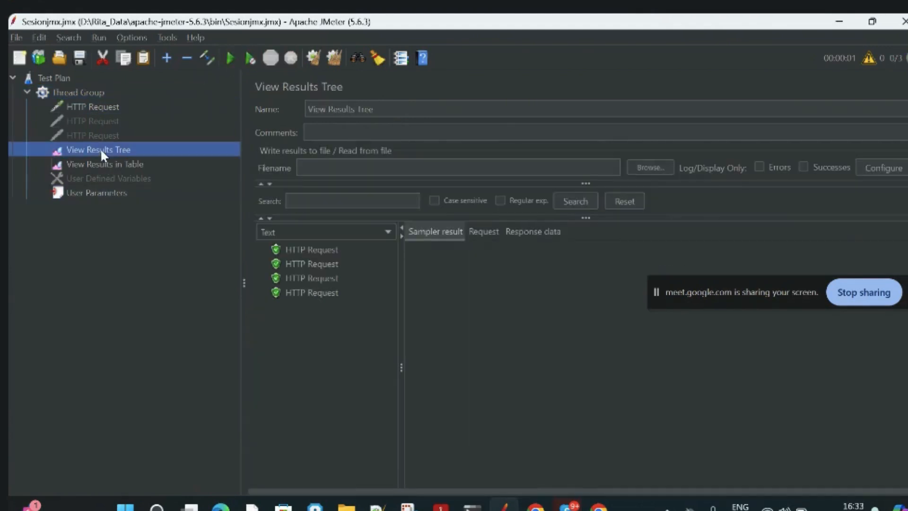
Clear all accumulated results, rerun the three-thread test plan and open its samples in View Results Tree.
{"action": "left_click", "coordinate": [334, 57]}
{"action": "left_click", "coordinate": [75, 93]}
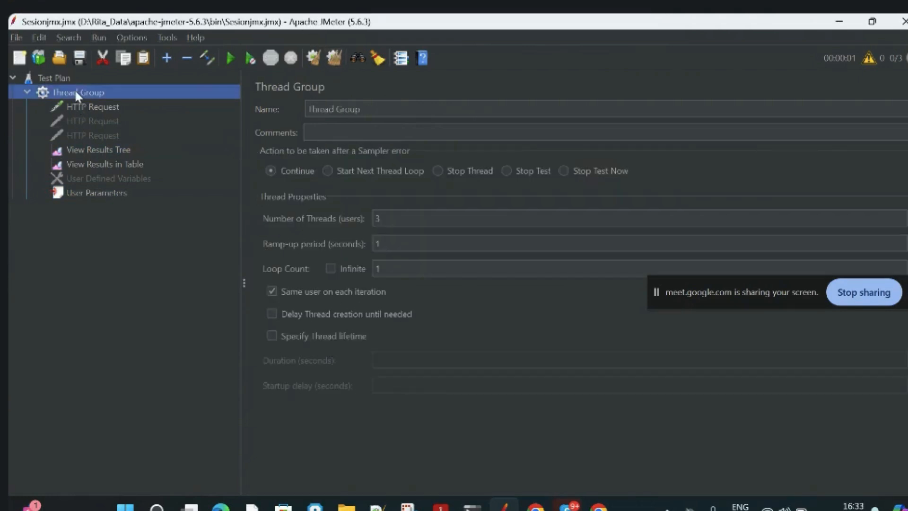
{"action": "left_click", "coordinate": [230, 58]}
{"action": "left_click", "coordinate": [99, 150]}
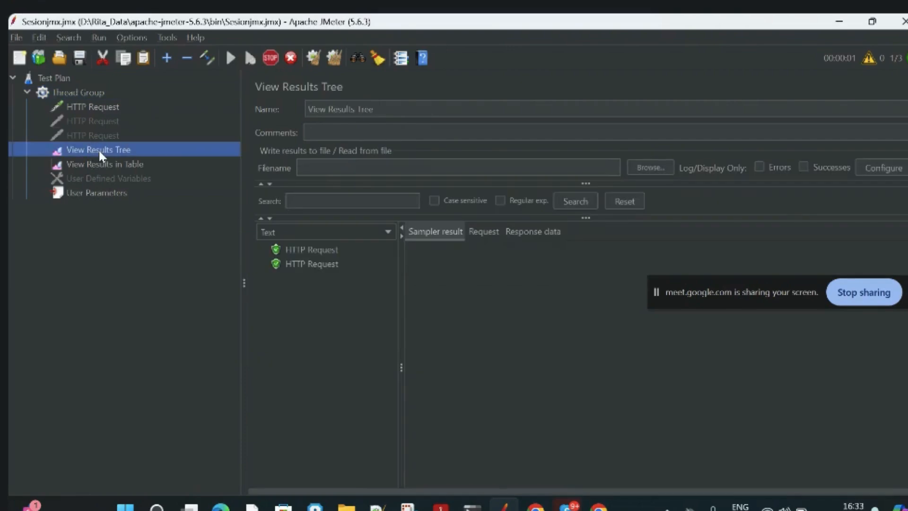
Examine the request body of each of the three samples to check which categoryId was sent.
{"action": "left_click", "coordinate": [317, 250]}
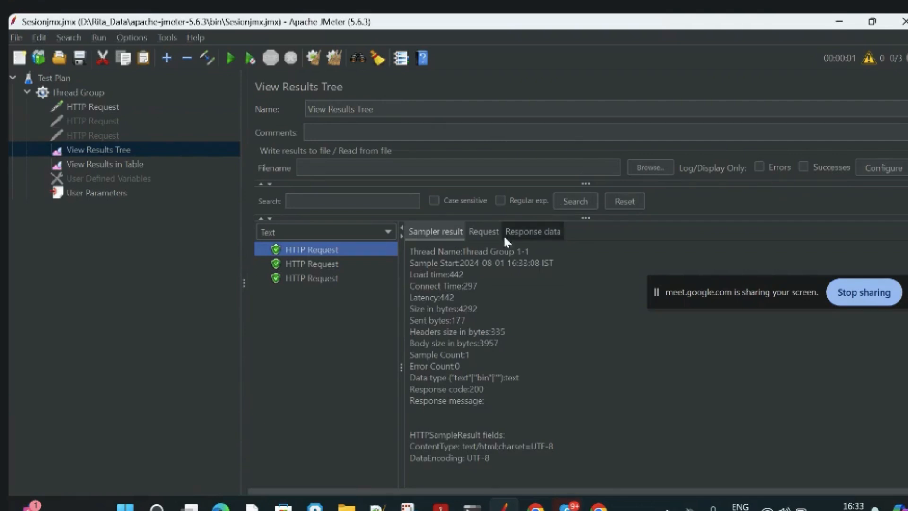
{"action": "left_click", "coordinate": [484, 233]}
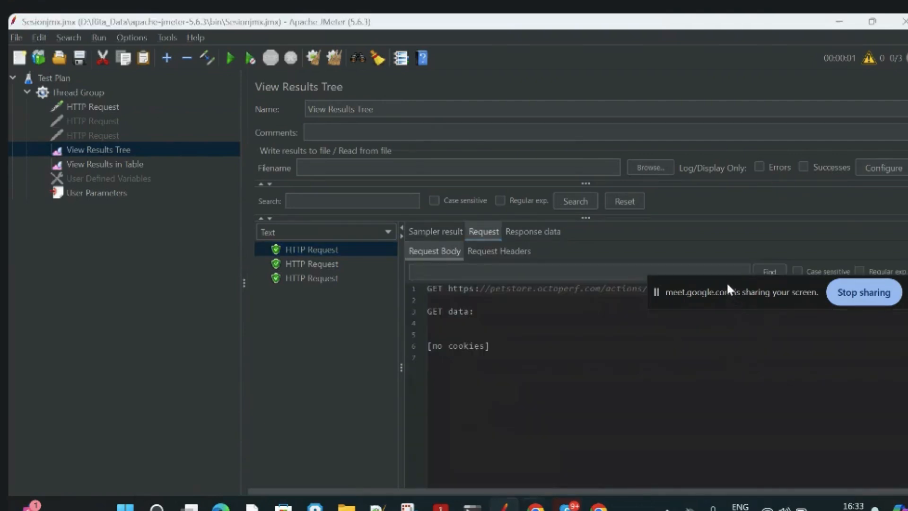
{"action": "left_click_drag", "start_coordinate": [726, 282], "coordinate": [695, 411]}
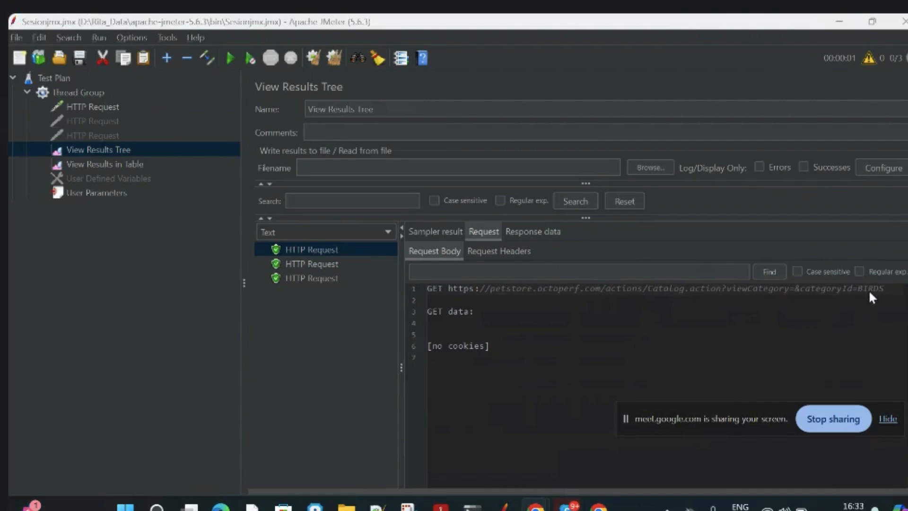
{"action": "left_click", "coordinate": [319, 265]}
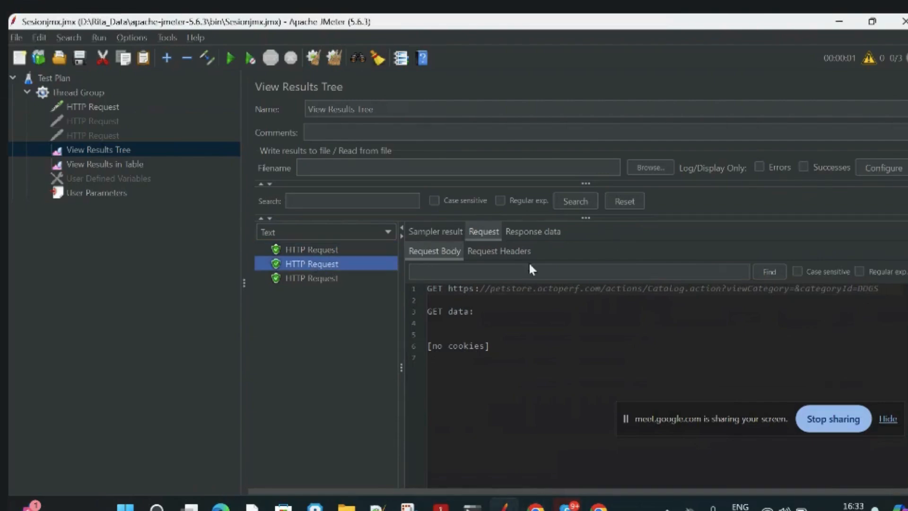
{"action": "left_click", "coordinate": [330, 277]}
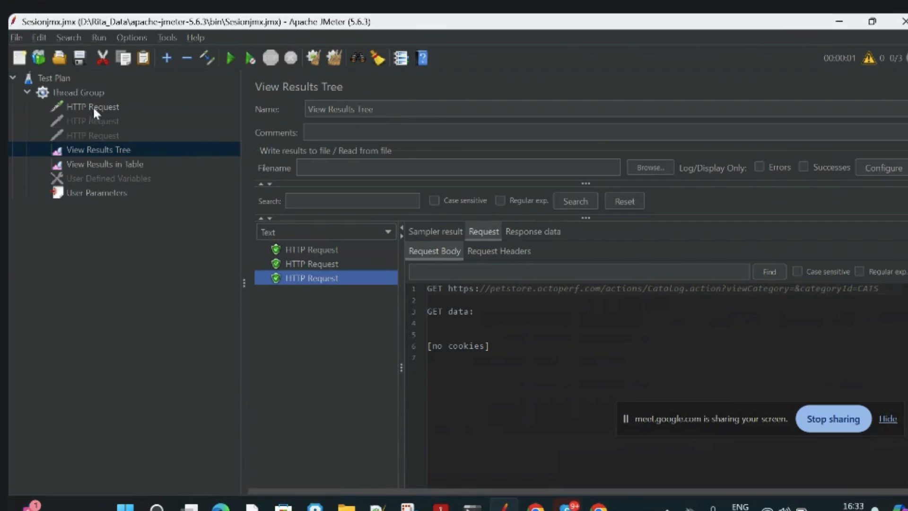
Add a Constant Timer to the Thread Group.
{"action": "left_click", "coordinate": [85, 93]}
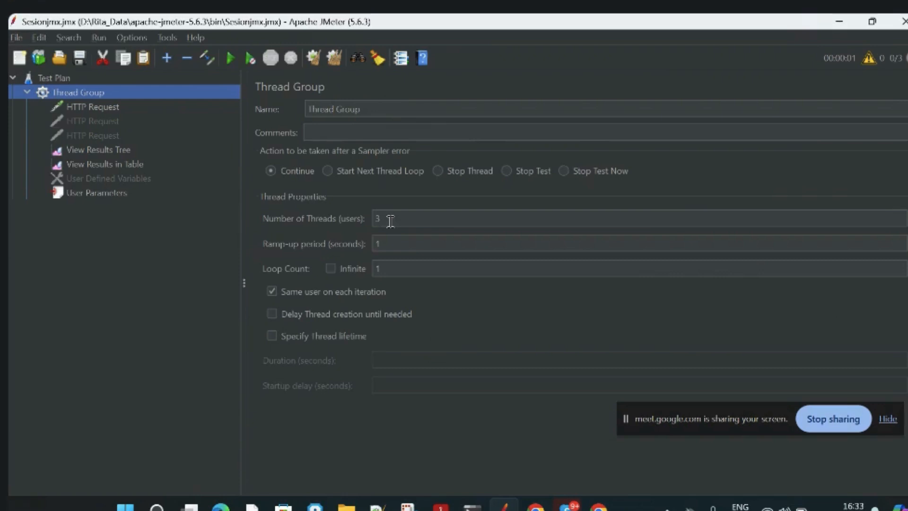
{"action": "right_click", "coordinate": [86, 90]}
{"action": "mouse_move", "coordinate": [129, 99]}
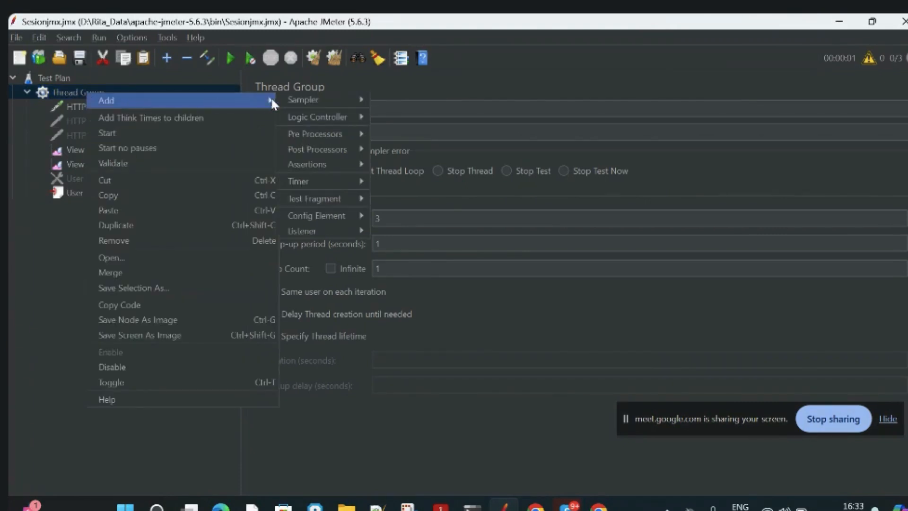
{"action": "mouse_move", "coordinate": [359, 183]}
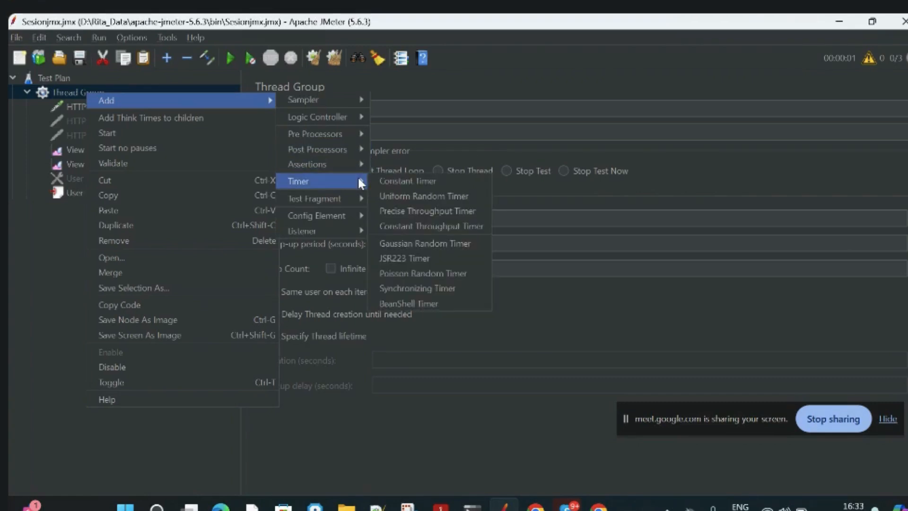
{"action": "left_click", "coordinate": [404, 182]}
{"action": "left_click", "coordinate": [402, 155]}
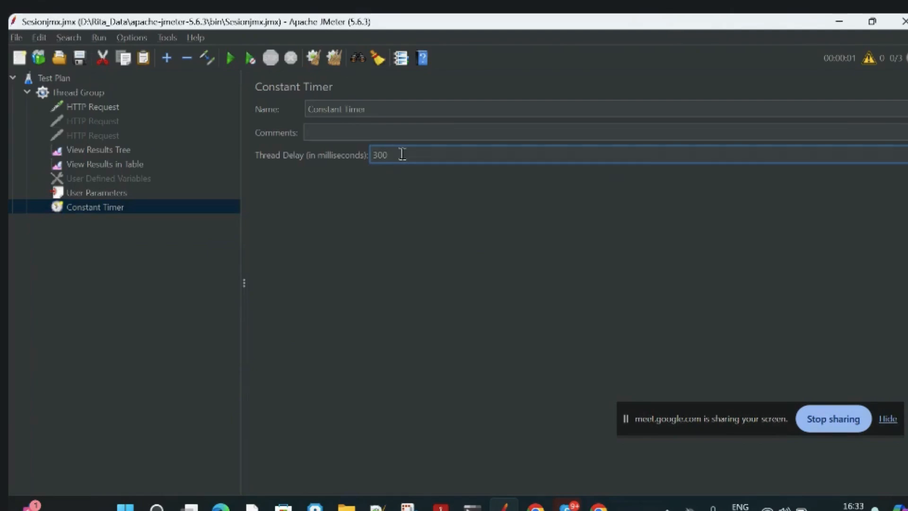
Add a second Constant Timer to the Thread Group and remove it again.
{"action": "left_click", "coordinate": [106, 93]}
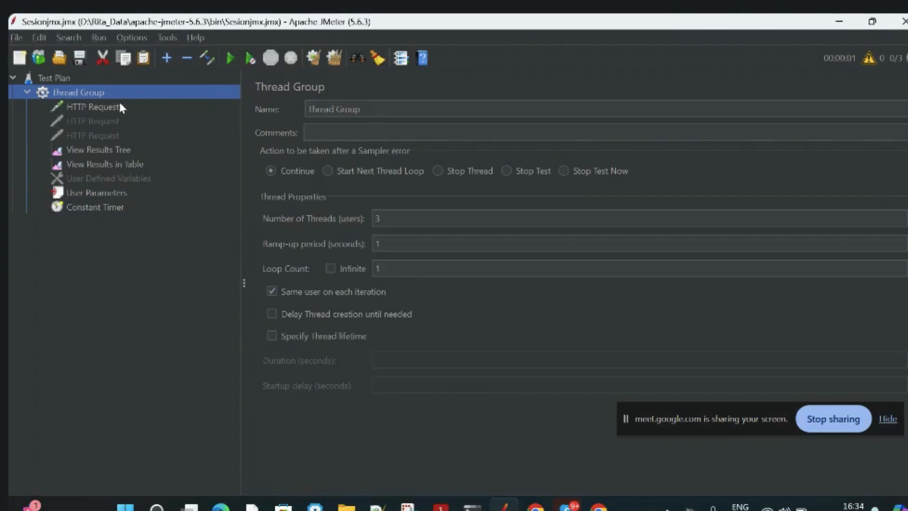
{"action": "right_click", "coordinate": [156, 94]}
{"action": "mouse_move", "coordinate": [200, 100]}
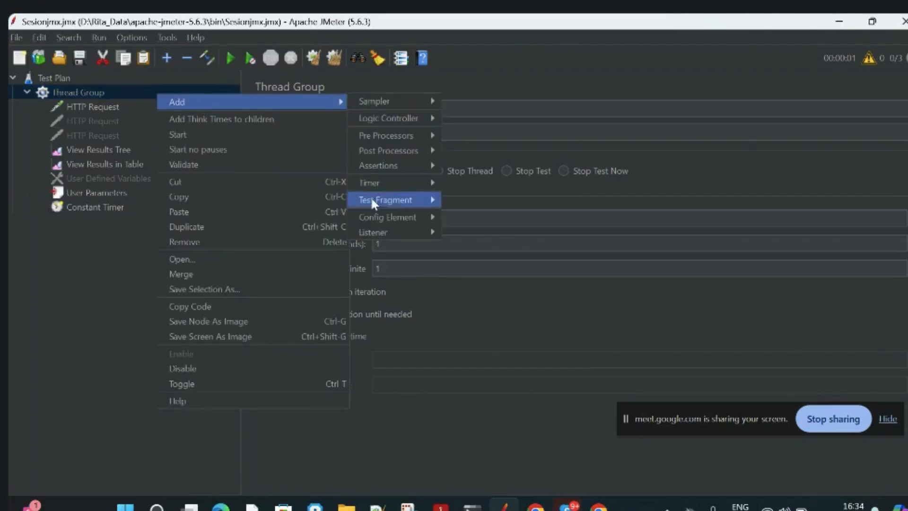
{"action": "mouse_move", "coordinate": [422, 100]}
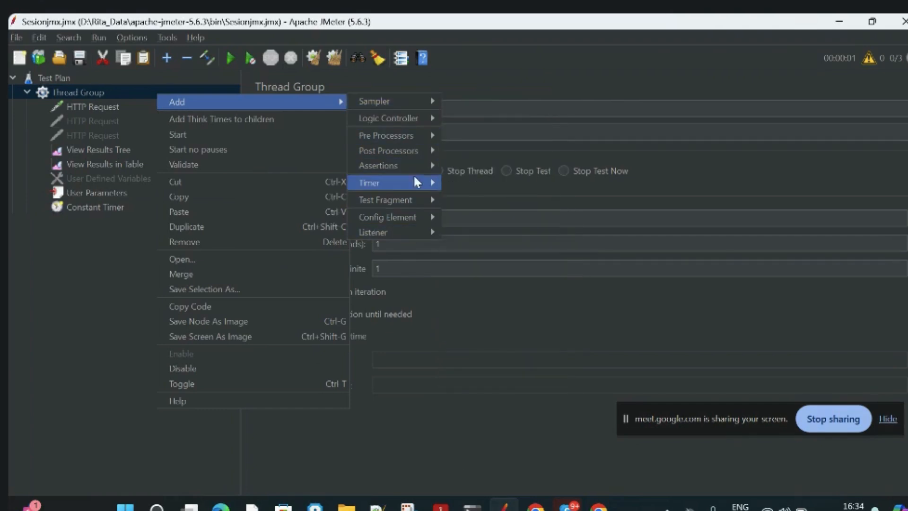
{"action": "mouse_move", "coordinate": [415, 180]}
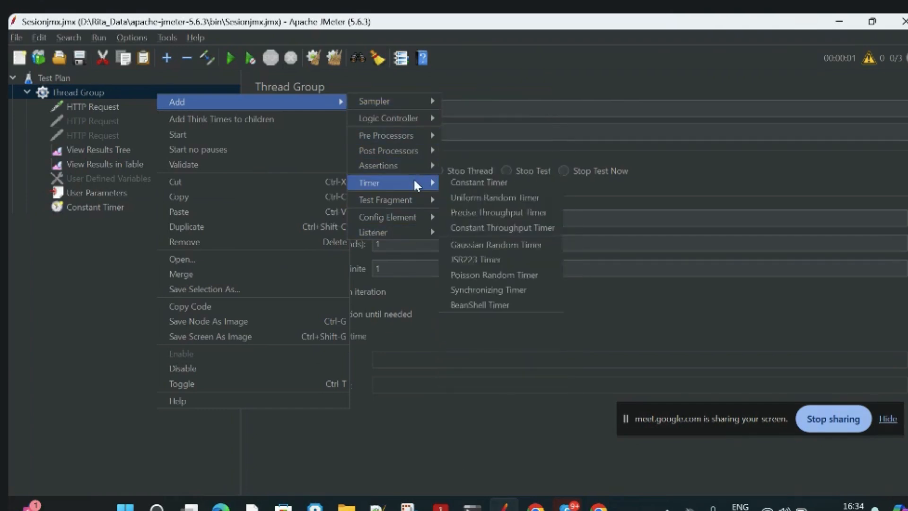
{"action": "left_click", "coordinate": [467, 186]}
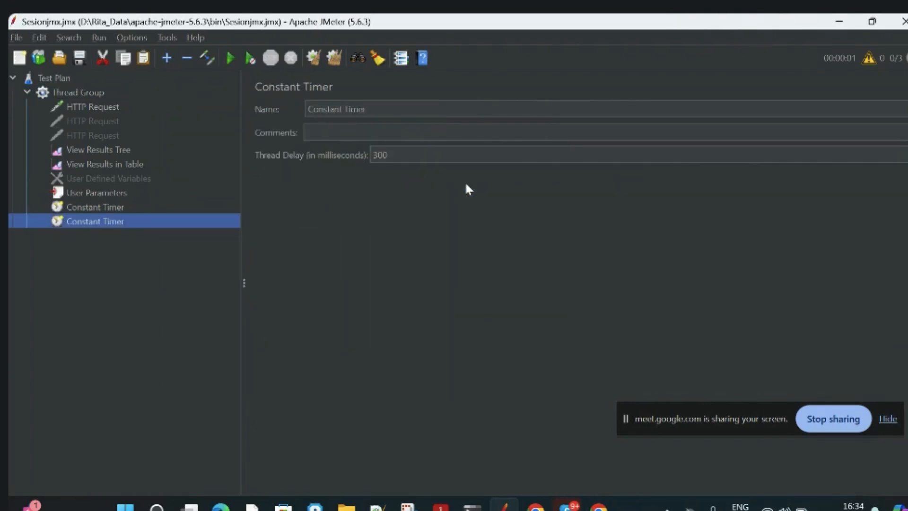
{"action": "right_click", "coordinate": [119, 223]}
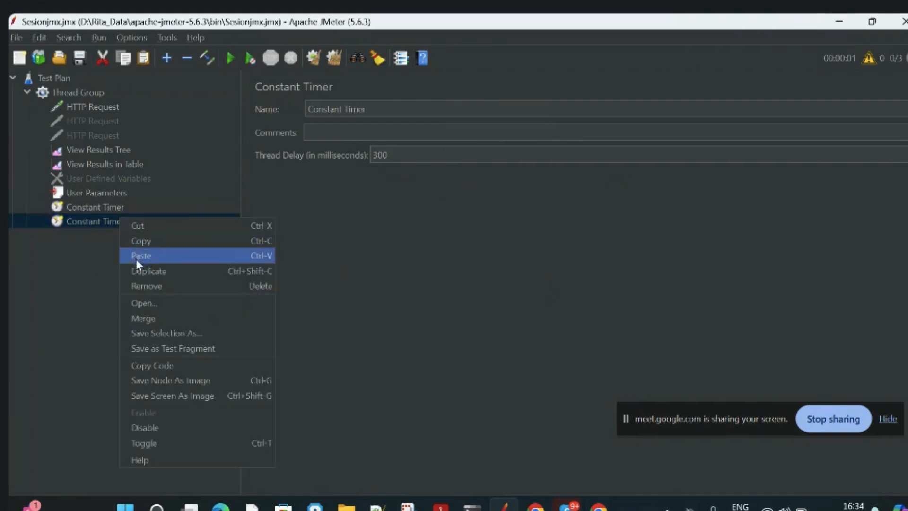
{"action": "left_click", "coordinate": [140, 286]}
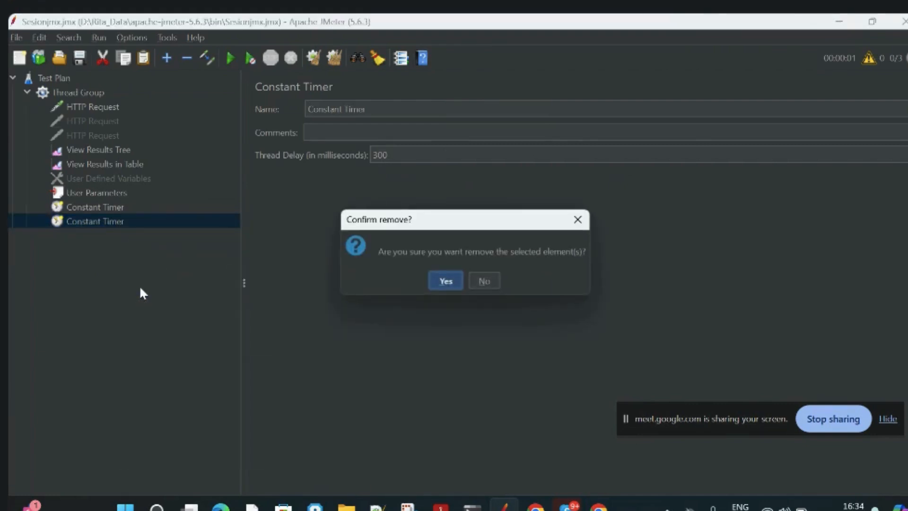
{"action": "left_click", "coordinate": [446, 283]}
Set the Constant Timer's thread delay to 3000 milliseconds.
{"action": "left_click", "coordinate": [87, 209]}
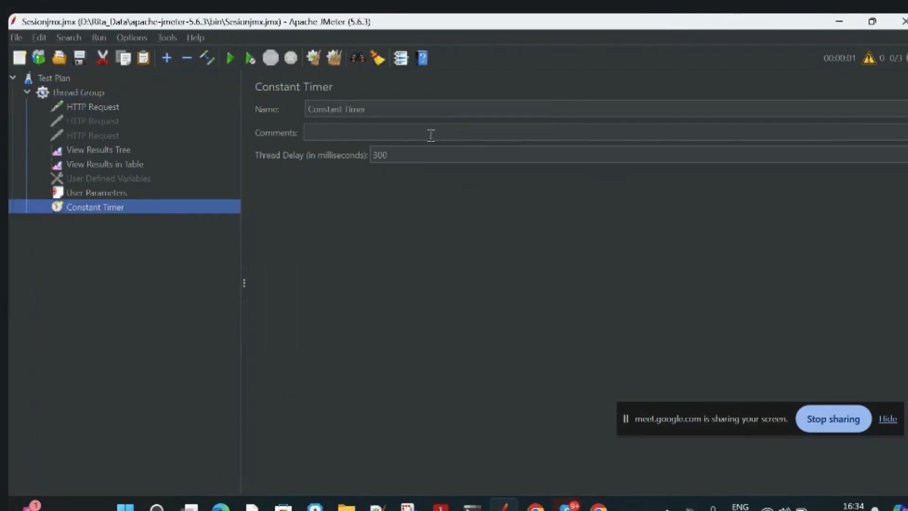
{"action": "left_click", "coordinate": [405, 155]}
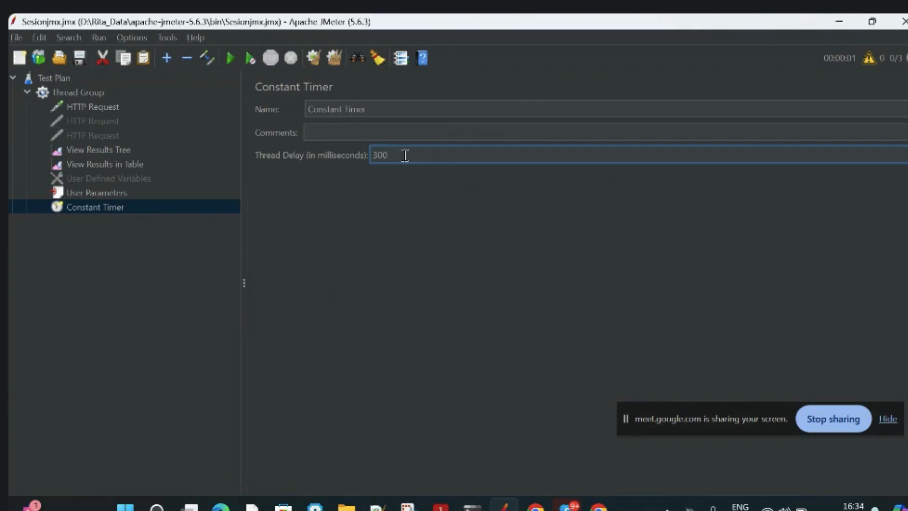
{"action": "type", "text": "0"}
{"action": "left_click", "coordinate": [105, 271]}
{"action": "left_click", "coordinate": [111, 107]}
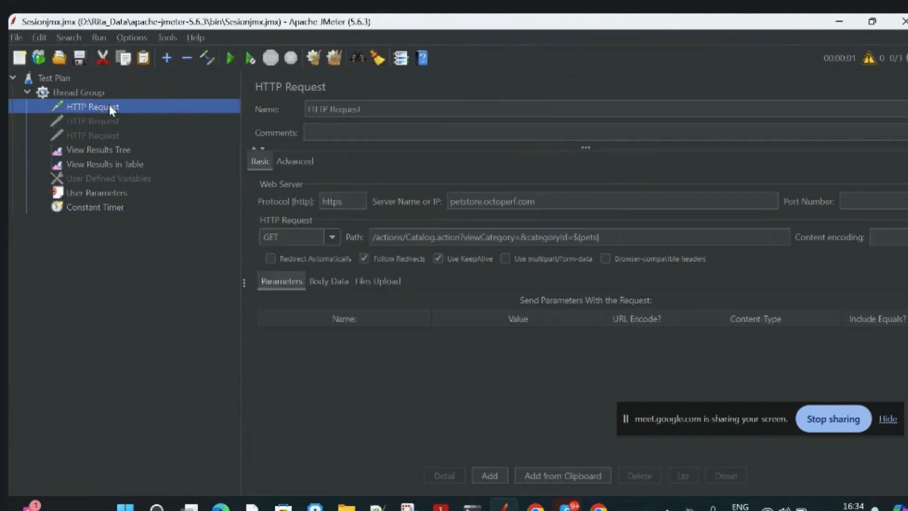
Clear all earlier results and run the test plan with the View Results Tree listener open.
{"action": "left_click", "coordinate": [78, 91]}
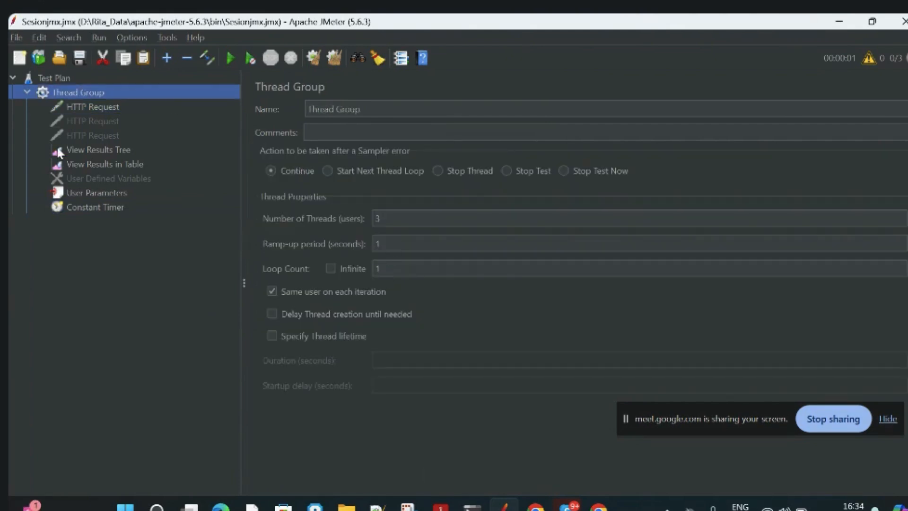
{"action": "left_click", "coordinate": [84, 153]}
{"action": "left_click", "coordinate": [334, 57]}
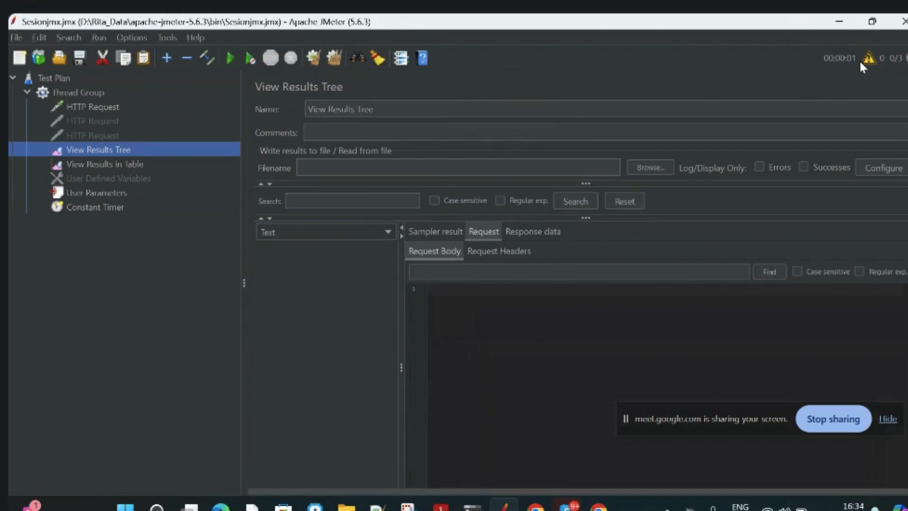
{"action": "left_click", "coordinate": [86, 91]}
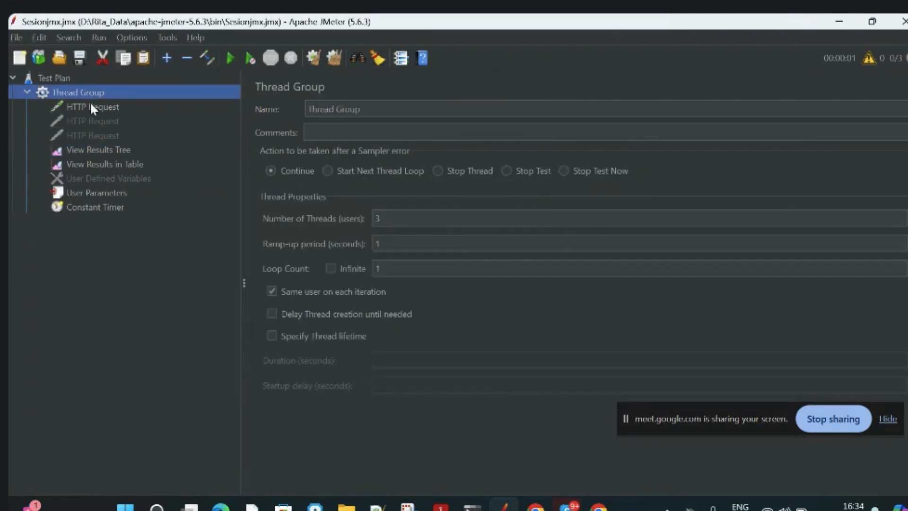
{"action": "left_click", "coordinate": [91, 107]}
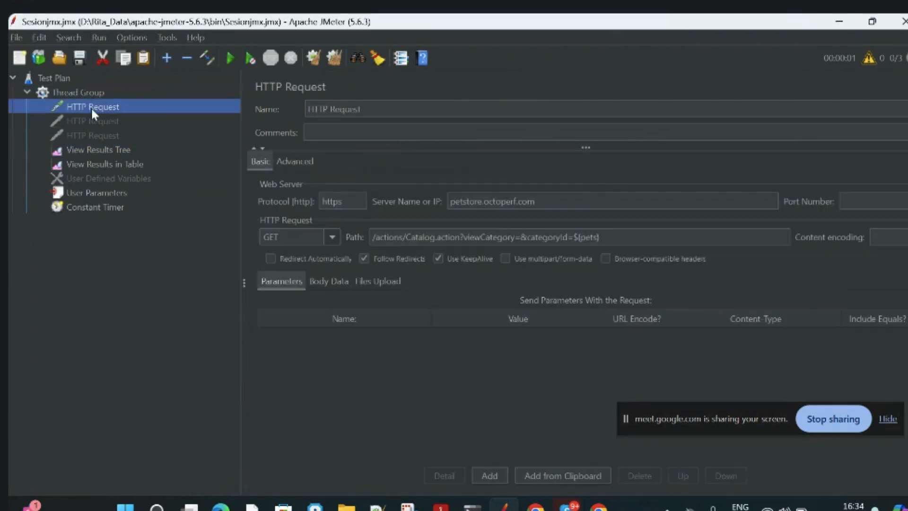
{"action": "left_click", "coordinate": [99, 150]}
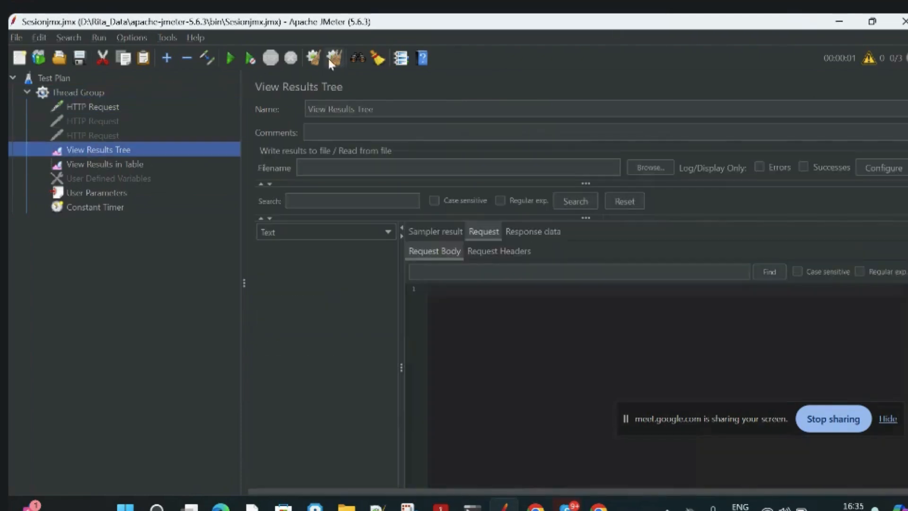
{"action": "left_click", "coordinate": [108, 107]}
{"action": "left_click", "coordinate": [78, 93]}
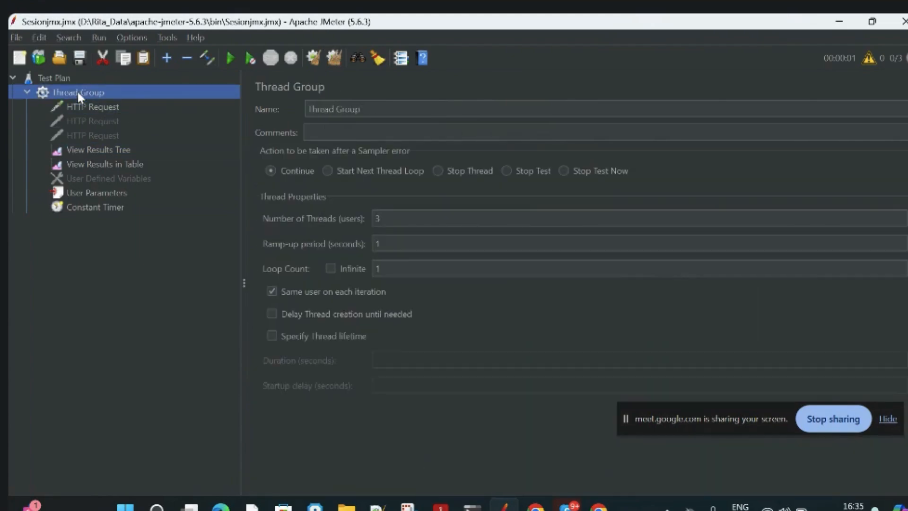
{"action": "left_click", "coordinate": [67, 149]}
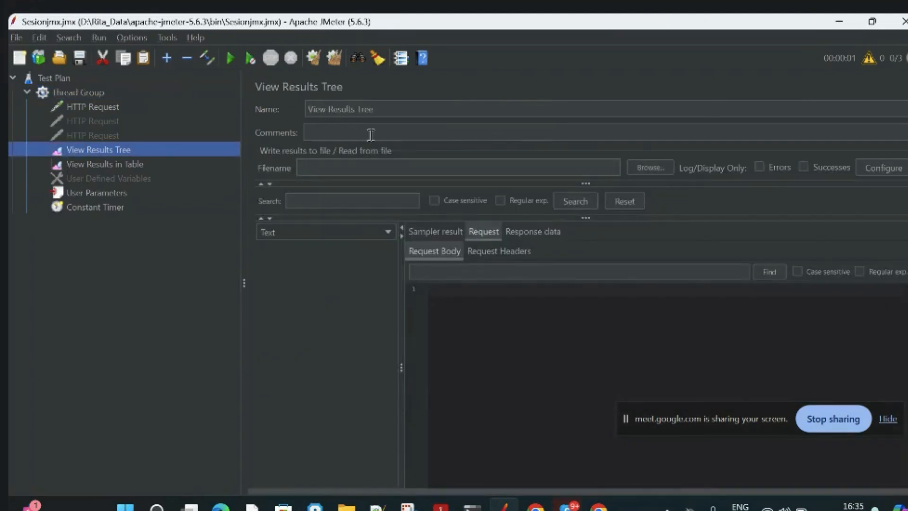
{"action": "left_click", "coordinate": [229, 61]}
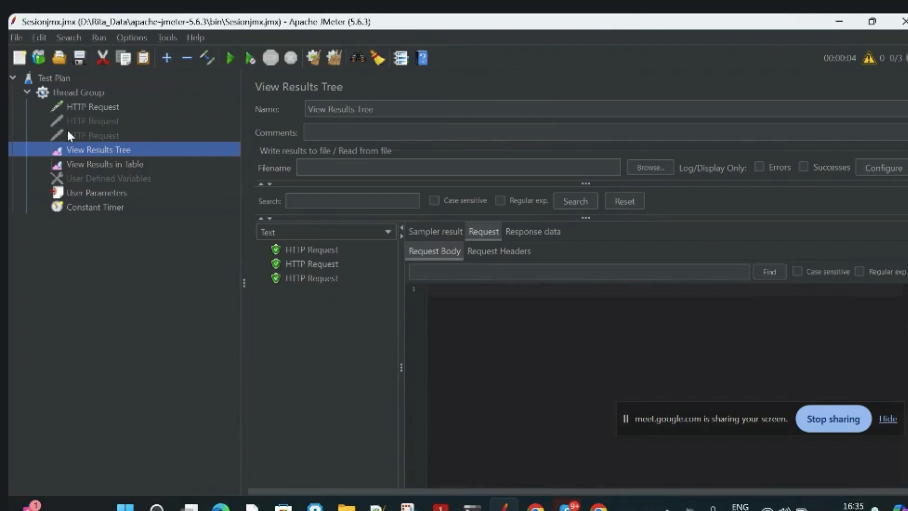
{"action": "left_click", "coordinate": [114, 111]}
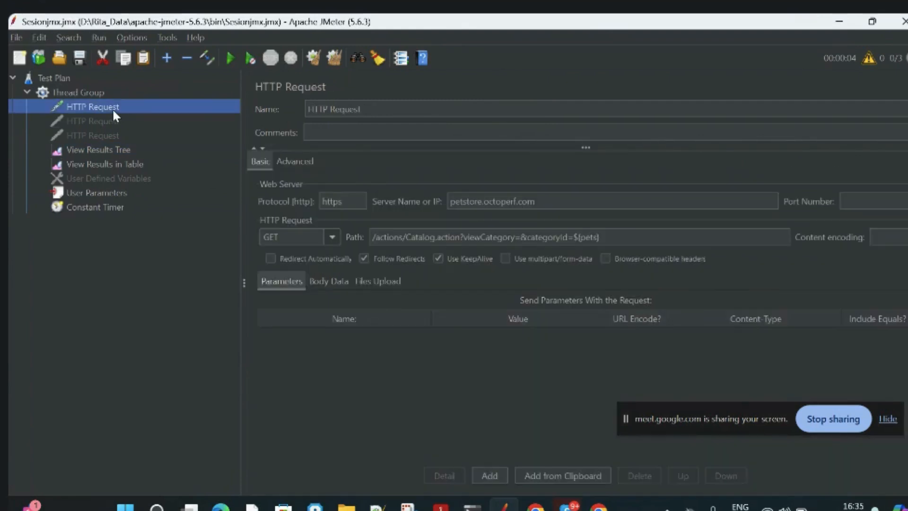
{"action": "left_click", "coordinate": [99, 121]}
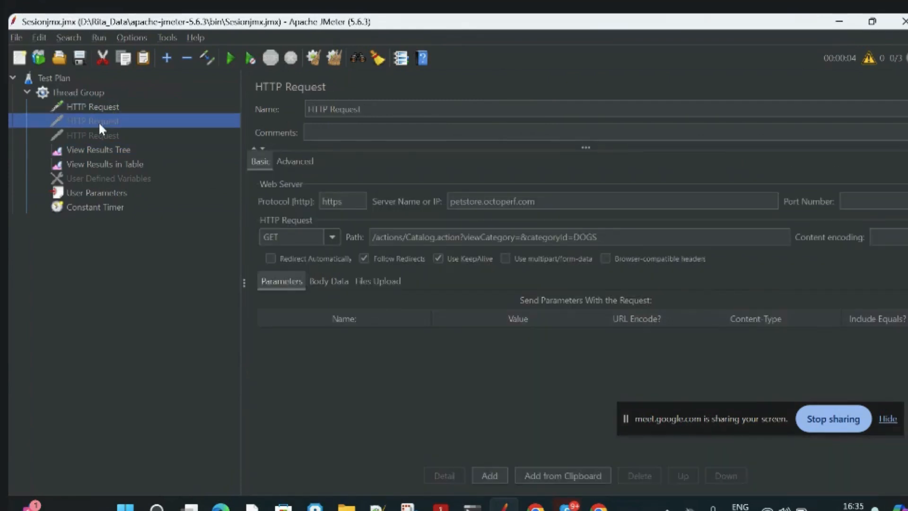
{"action": "right_click", "coordinate": [93, 106]}
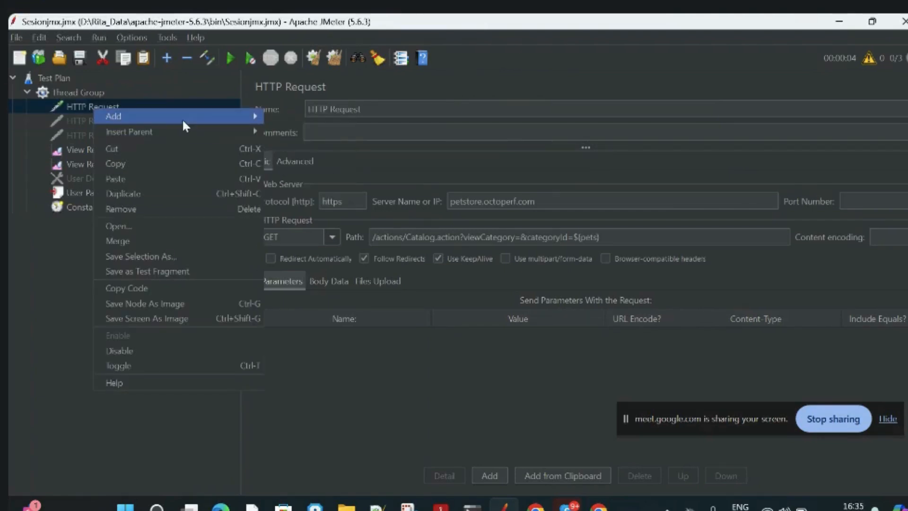
{"action": "mouse_move", "coordinate": [183, 118]}
{"action": "mouse_move", "coordinate": [292, 140]}
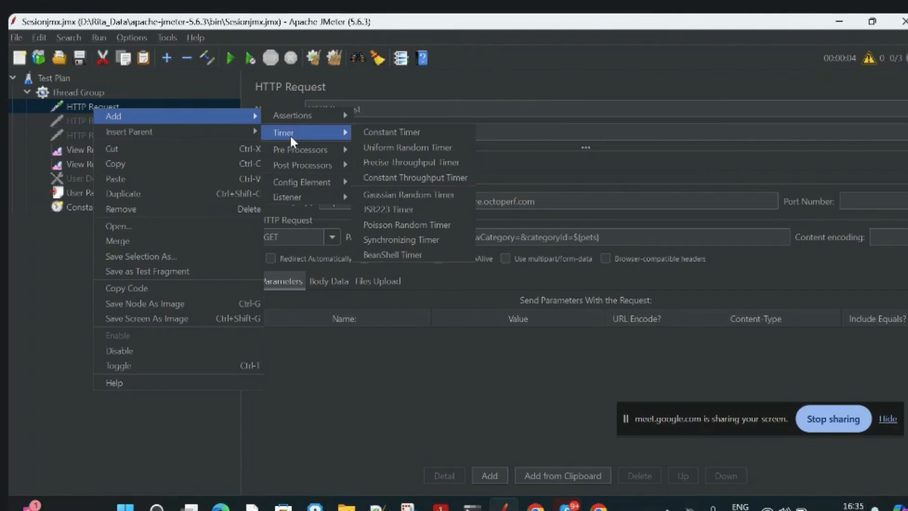
{"action": "left_click", "coordinate": [68, 285]}
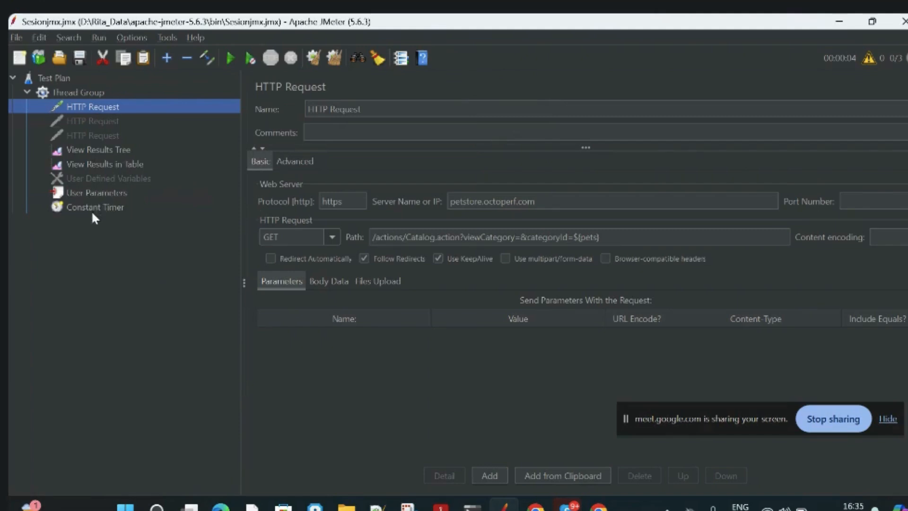
Disable the User Parameters element and replace the ${pets} variable in the first HTTP Request's path with DOGS.
{"action": "right_click", "coordinate": [83, 192]}
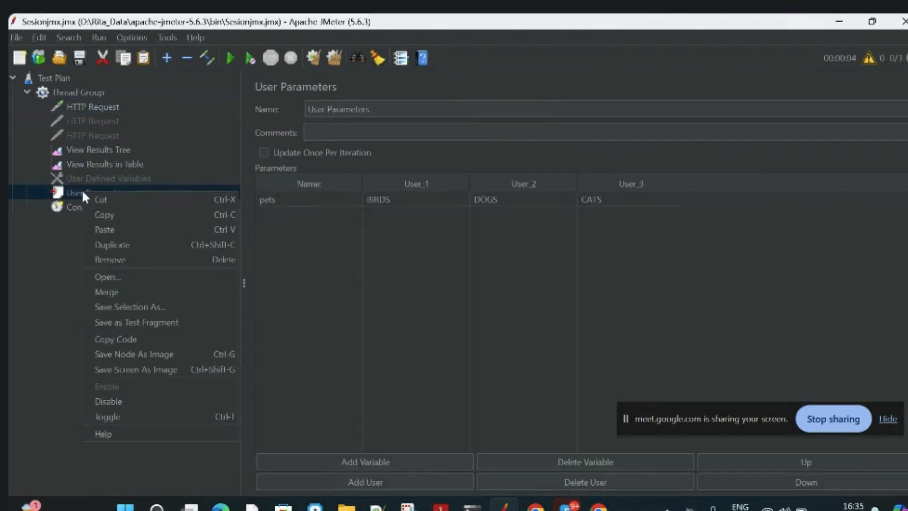
{"action": "left_click", "coordinate": [107, 401]}
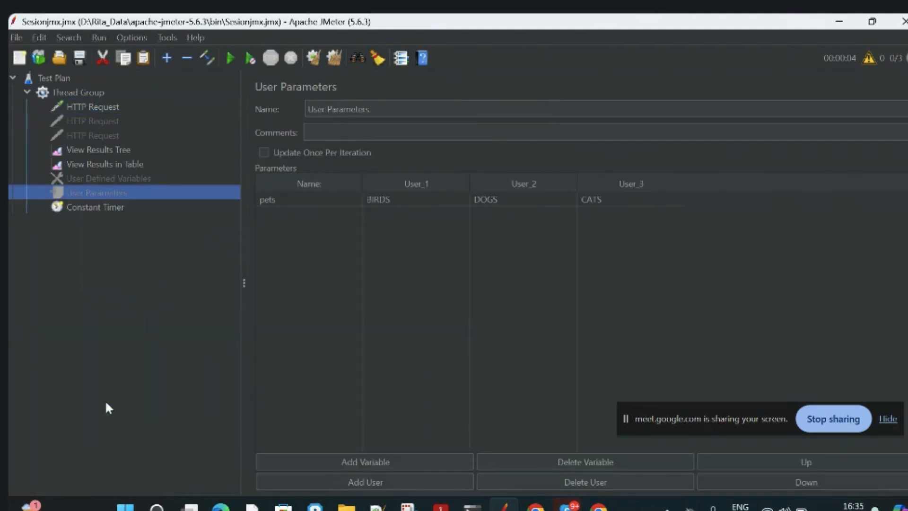
{"action": "left_click", "coordinate": [78, 107]}
{"action": "left_click", "coordinate": [615, 236]}
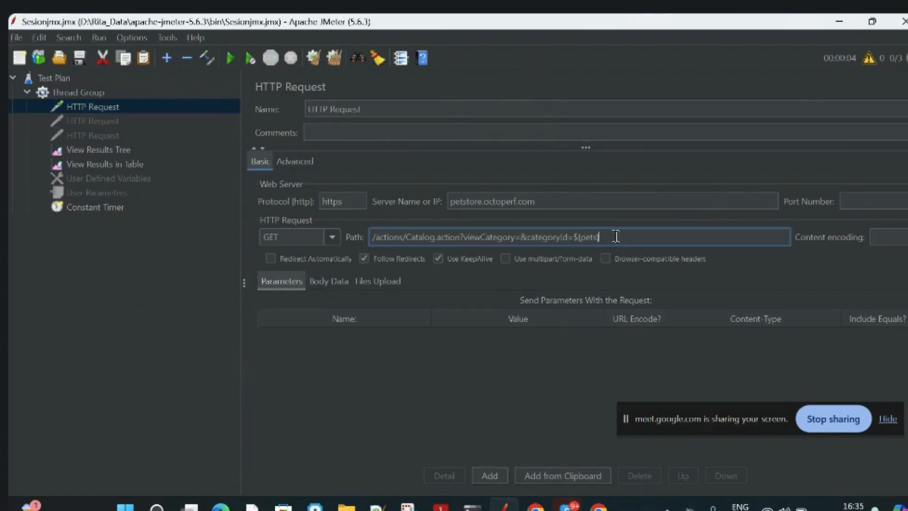
{"action": "key", "text": "BackSpace"}
{"action": "key", "text": "BackSpace"}
{"action": "key", "text": "BackSpace"}
{"action": "key", "text": "BackSpace"}
{"action": "key", "text": "BackSpace"}
{"action": "key", "text": "BackSpace"}
{"action": "type", "text": "DOGS"}
{"action": "left_click", "coordinate": [137, 266]}
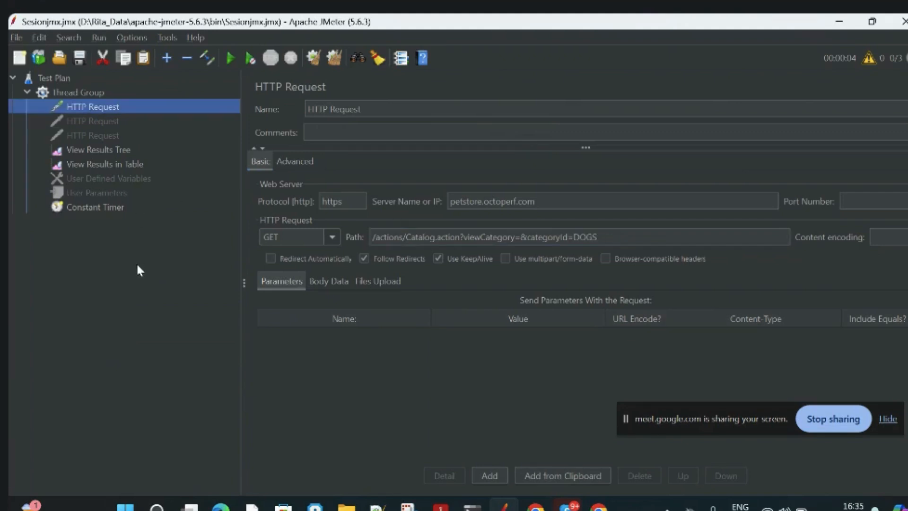
Enable the second HTTP Request, which requests the DOGS category.
{"action": "left_click", "coordinate": [100, 121]}
{"action": "right_click", "coordinate": [101, 123]}
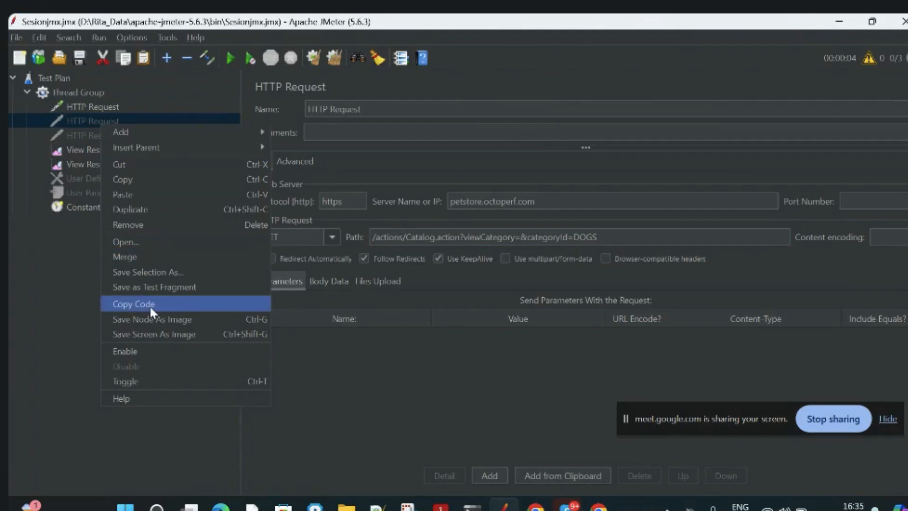
{"action": "left_click", "coordinate": [138, 345]}
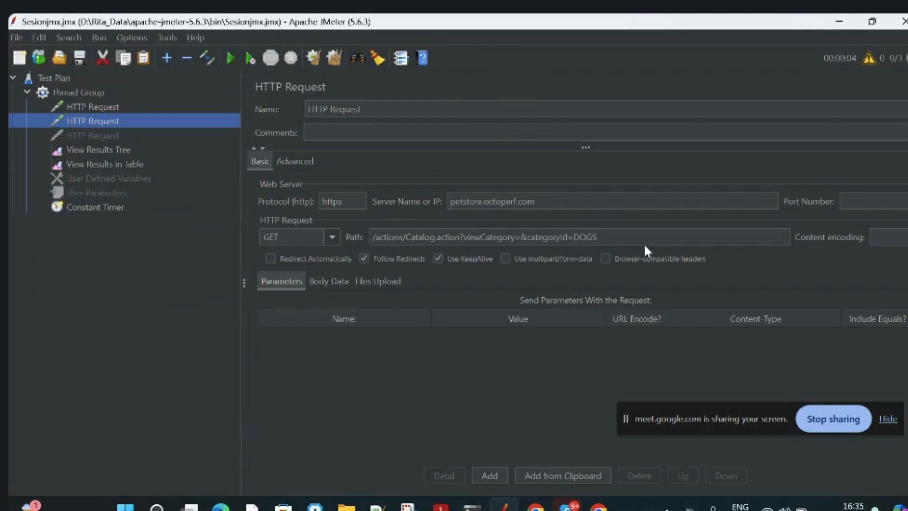
{"action": "left_click", "coordinate": [628, 238]}
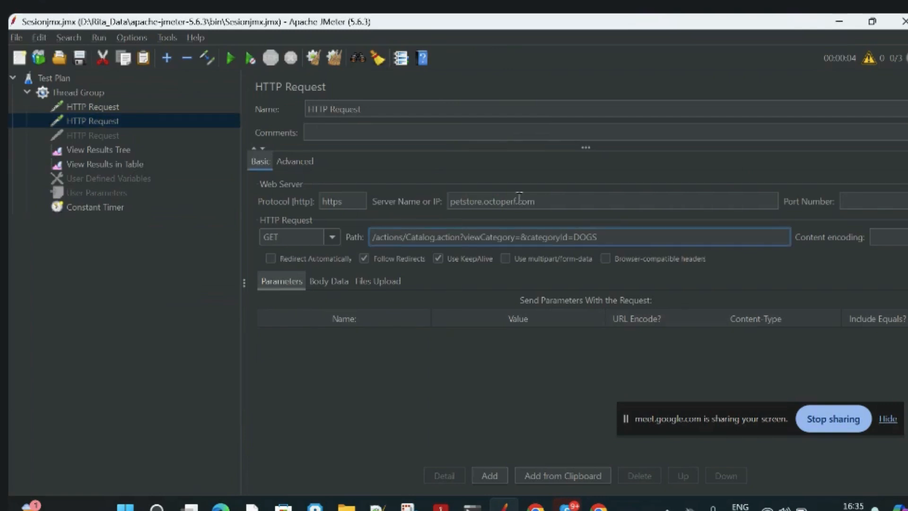
Set the categoryId in the first HTTP Request's path to BIRDS.
{"action": "left_click", "coordinate": [160, 107]}
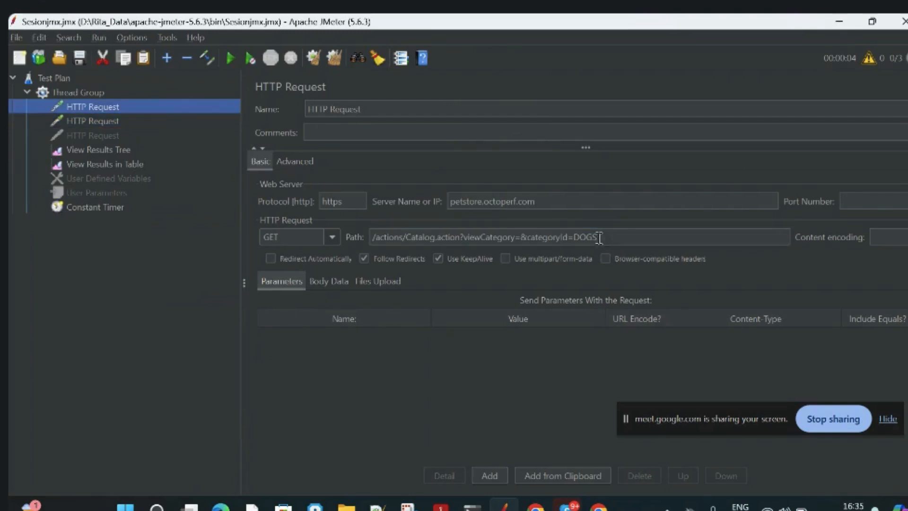
{"action": "left_click", "coordinate": [581, 238]}
{"action": "type", "text": "BIRDS"}
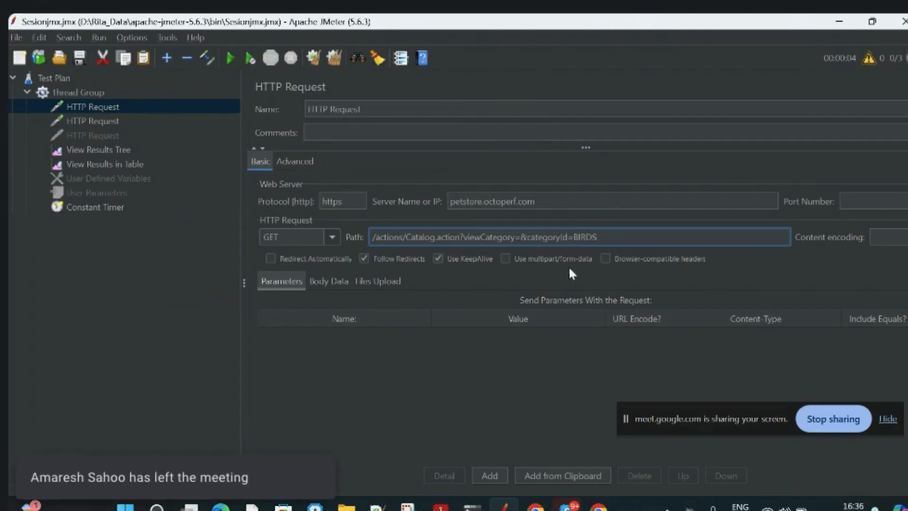
{"action": "left_click", "coordinate": [531, 376]}
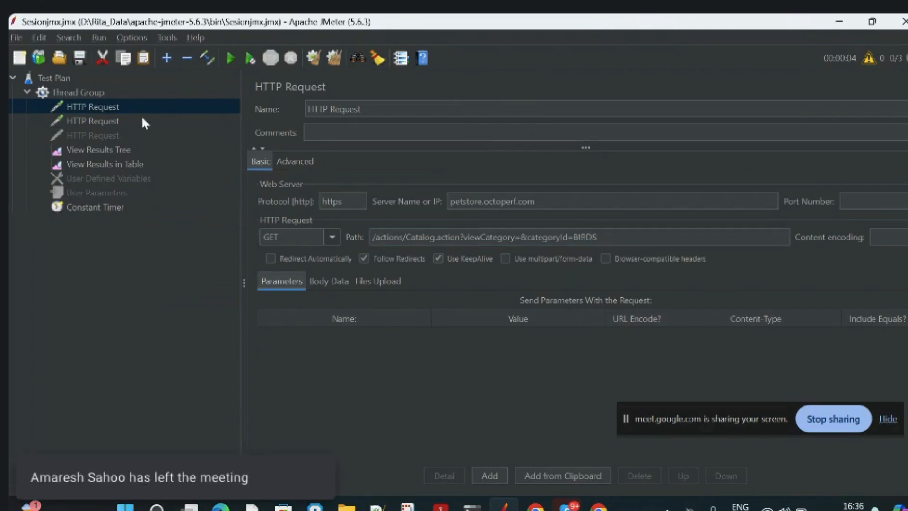
{"action": "left_click", "coordinate": [111, 108]}
{"action": "right_click", "coordinate": [103, 109]}
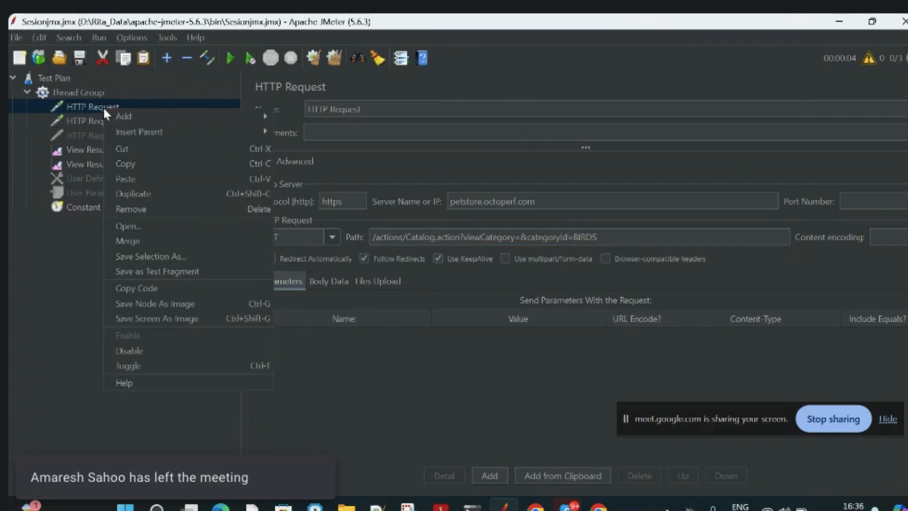
{"action": "mouse_move", "coordinate": [164, 110]}
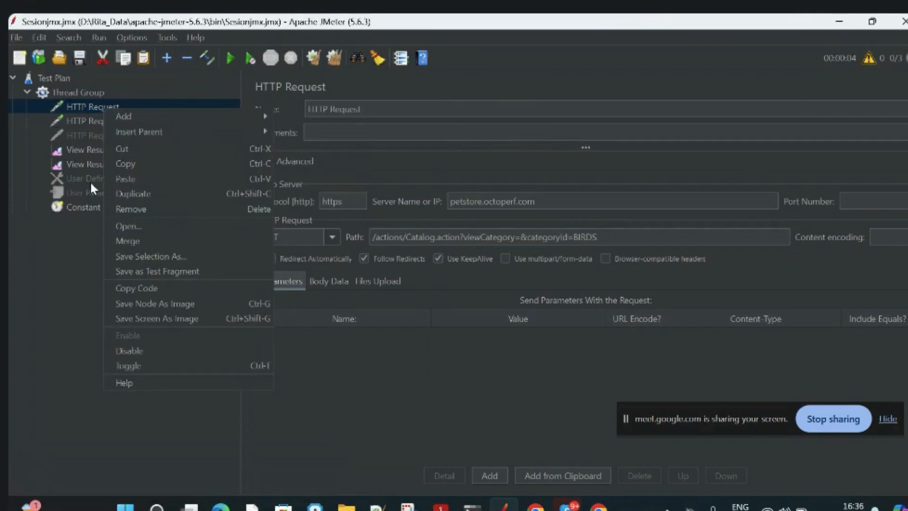
{"action": "left_click", "coordinate": [78, 205]}
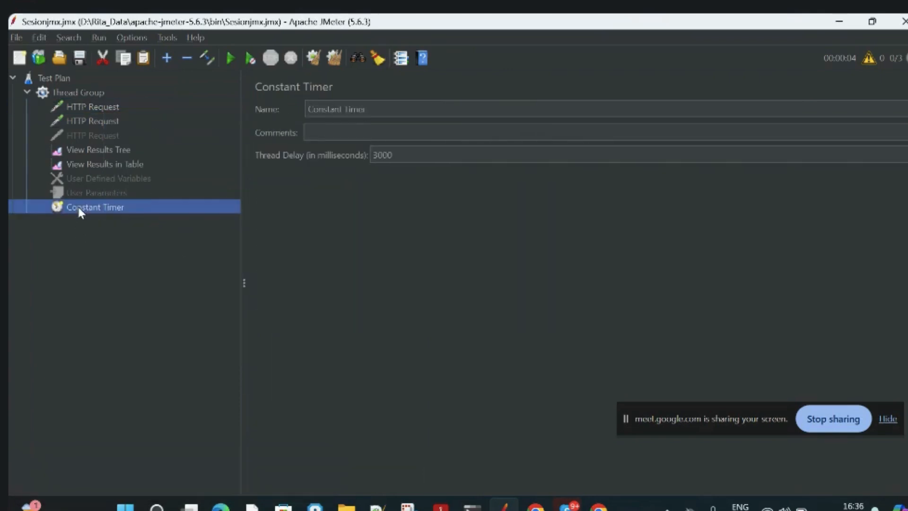
{"action": "left_click", "coordinate": [69, 95]}
Add a Constant Timer under the BIRDS HTTP Request and set its thread delay to 2000 milliseconds.
{"action": "left_click", "coordinate": [104, 105]}
{"action": "right_click", "coordinate": [105, 105]}
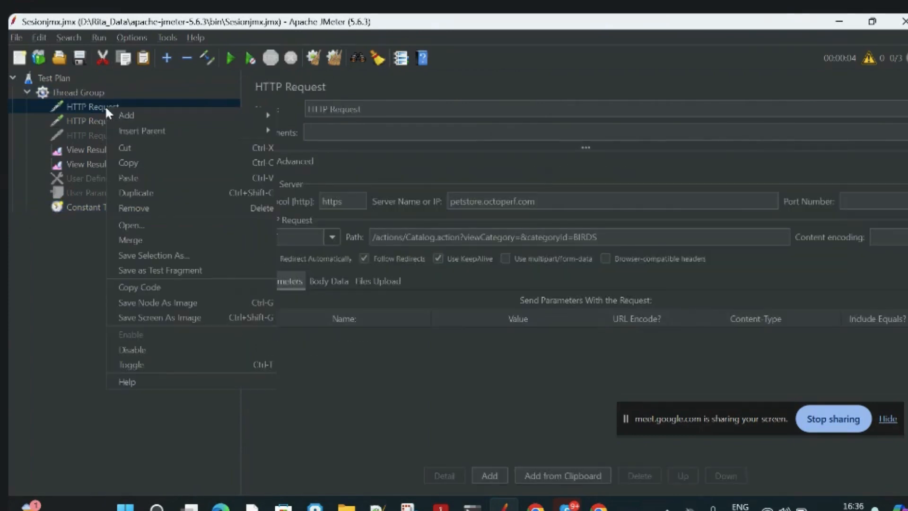
{"action": "mouse_move", "coordinate": [221, 114]}
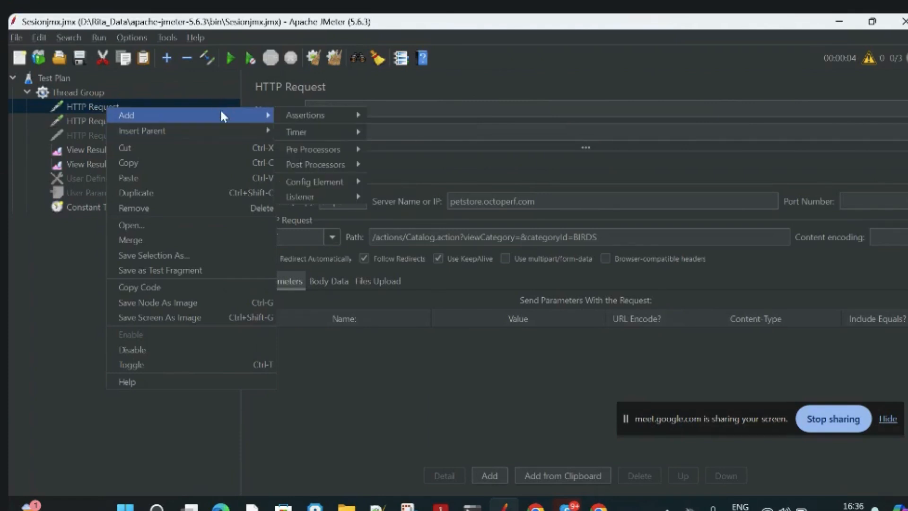
{"action": "mouse_move", "coordinate": [317, 132]}
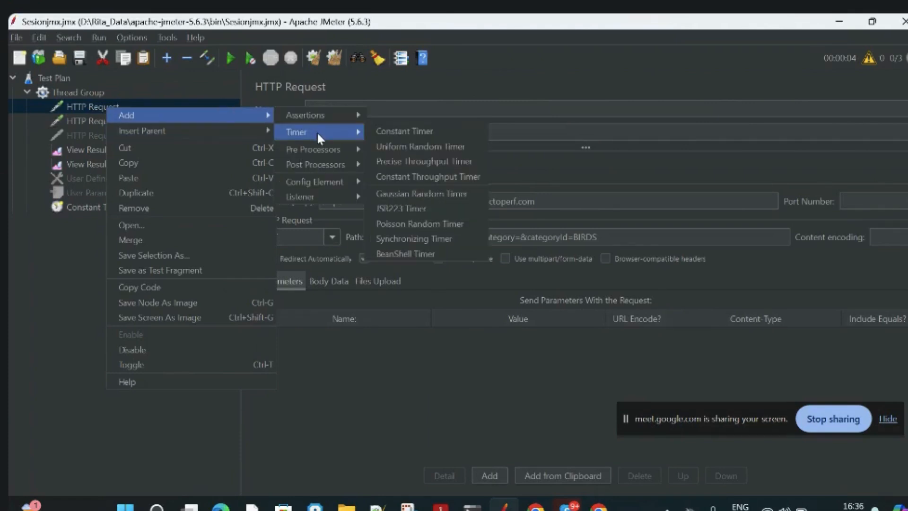
{"action": "left_click", "coordinate": [416, 129]}
{"action": "left_click_drag", "start_coordinate": [400, 151], "coordinate": [363, 152]}
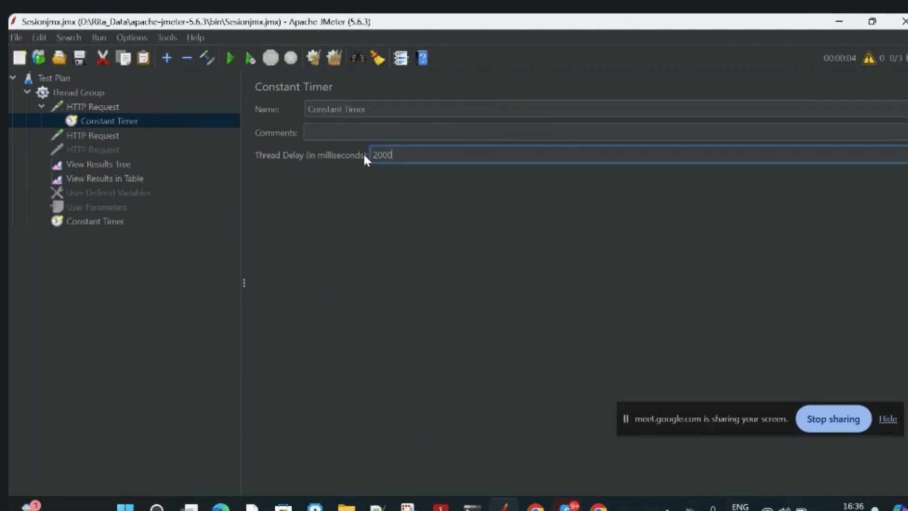
Add a Constant Timer under the DOGS HTTP Request and set its thread delay to 3000 milliseconds.
{"action": "left_click", "coordinate": [114, 136]}
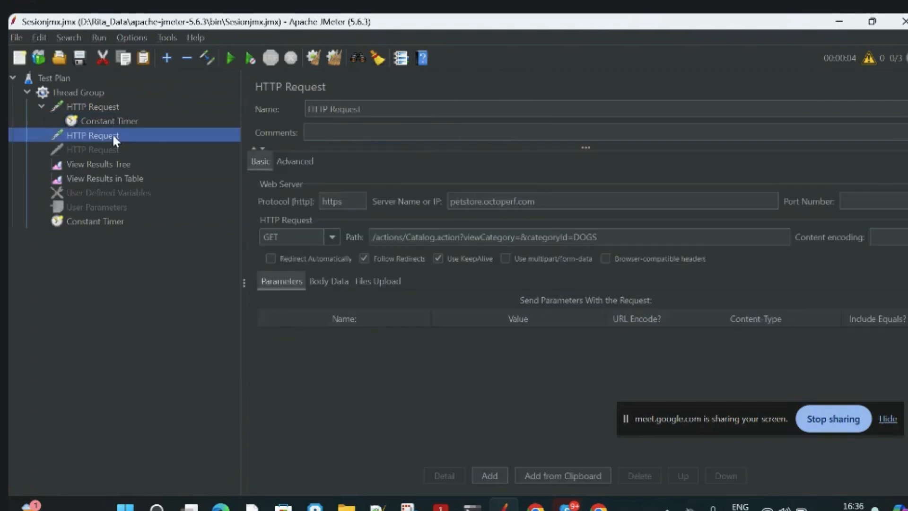
{"action": "right_click", "coordinate": [113, 135]}
{"action": "mouse_move", "coordinate": [154, 143]}
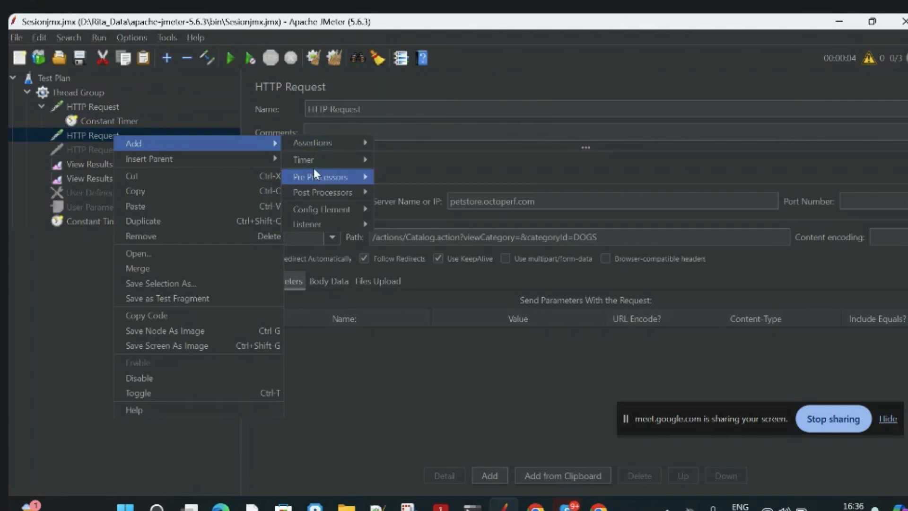
{"action": "mouse_move", "coordinate": [312, 160]}
{"action": "left_click", "coordinate": [435, 156]}
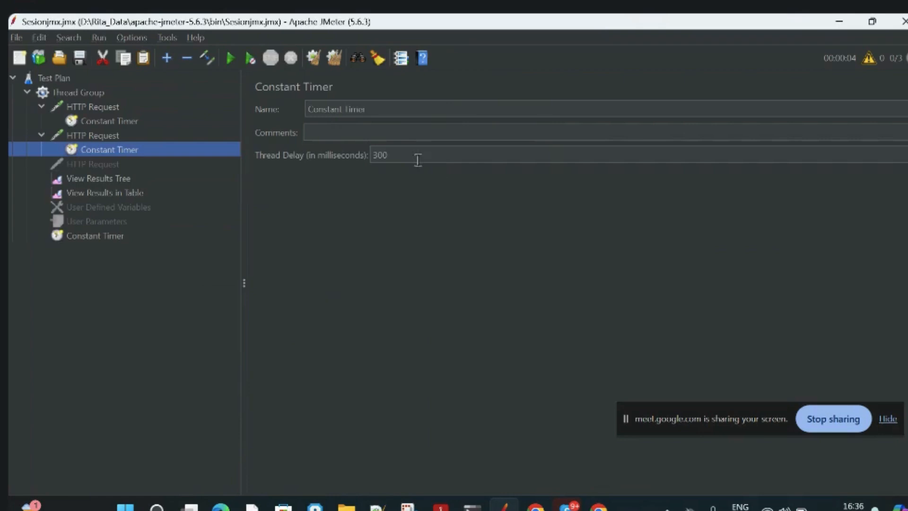
{"action": "left_click", "coordinate": [417, 158]}
{"action": "type", "text": "0"}
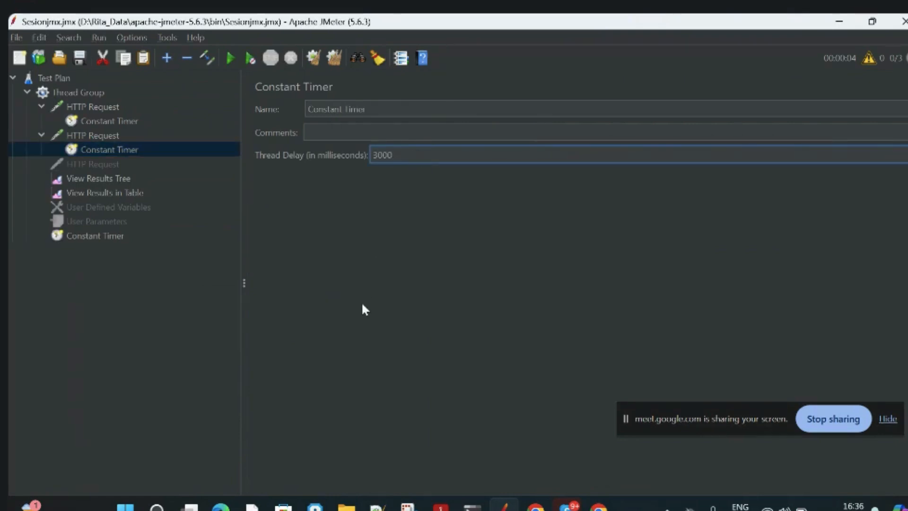
{"action": "left_click", "coordinate": [176, 316]}
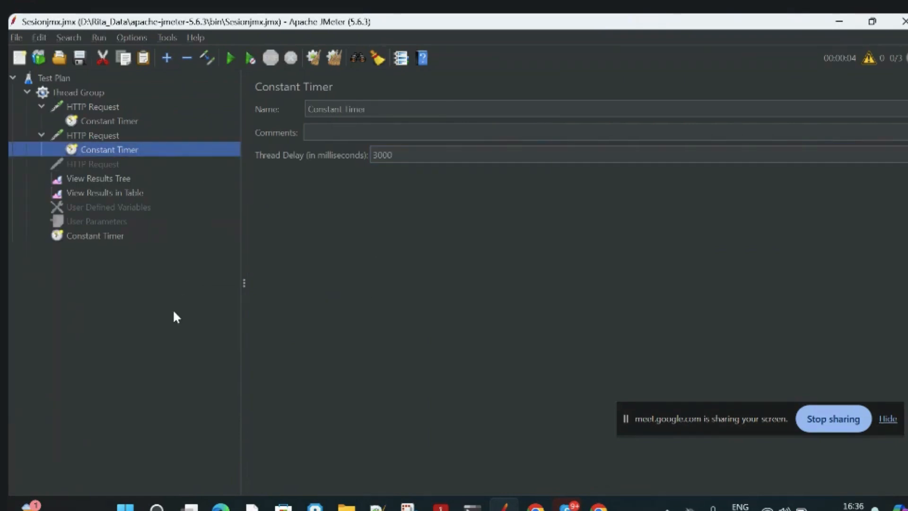
Review the paths of the BIRDS and DOGS requests and the thread delay of the timer under each one.
{"action": "left_click", "coordinate": [105, 110]}
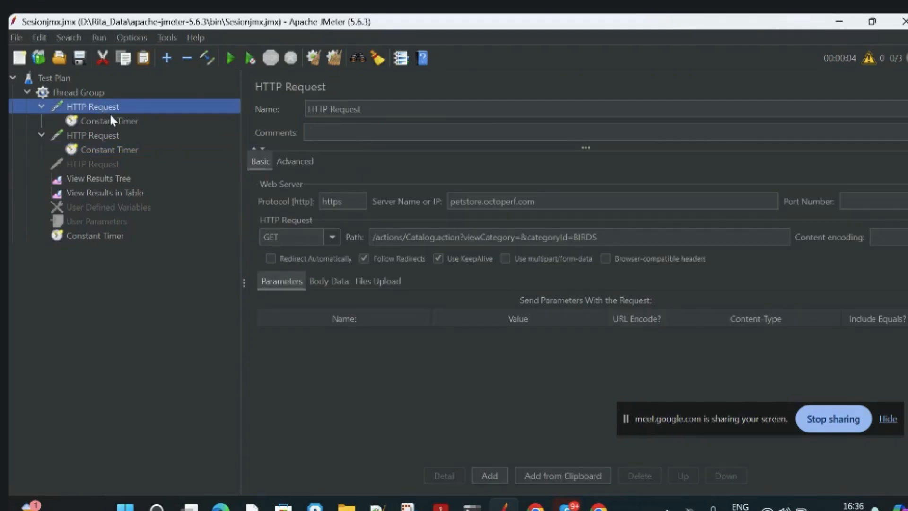
{"action": "left_click", "coordinate": [131, 124]}
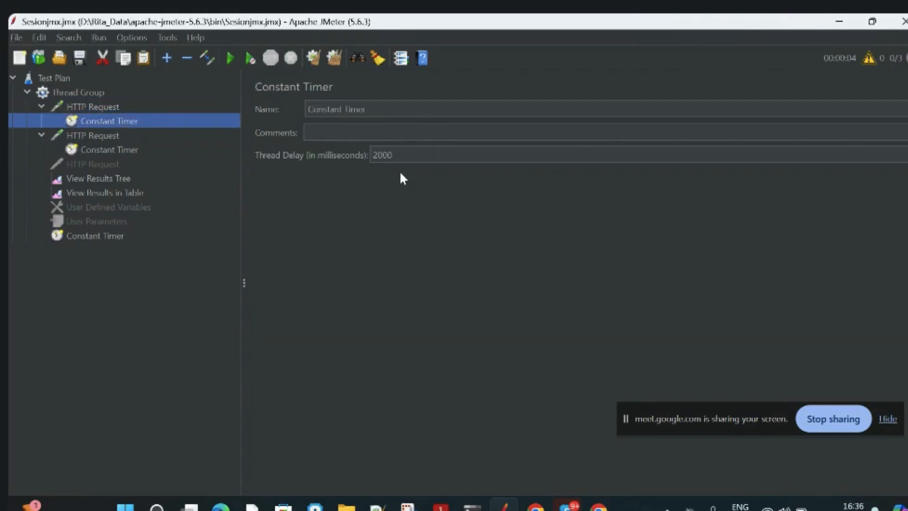
{"action": "left_click", "coordinate": [399, 155]}
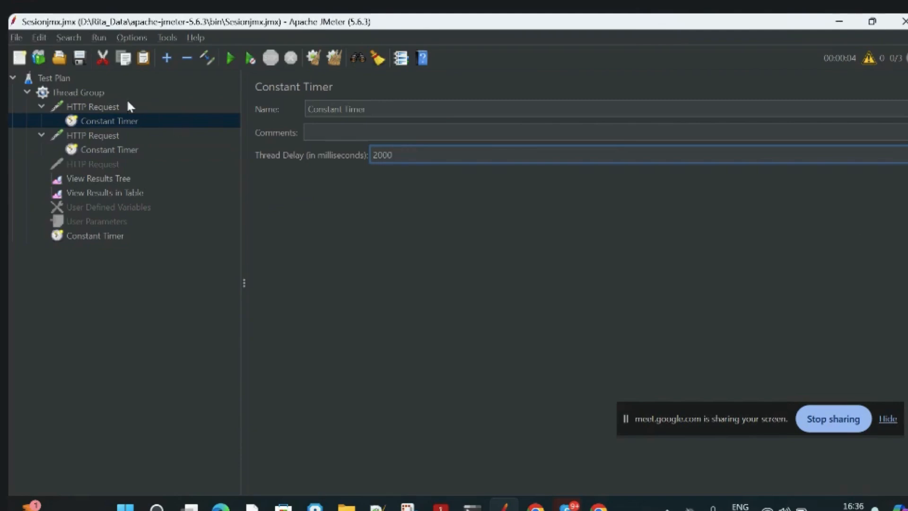
{"action": "left_click", "coordinate": [116, 110]}
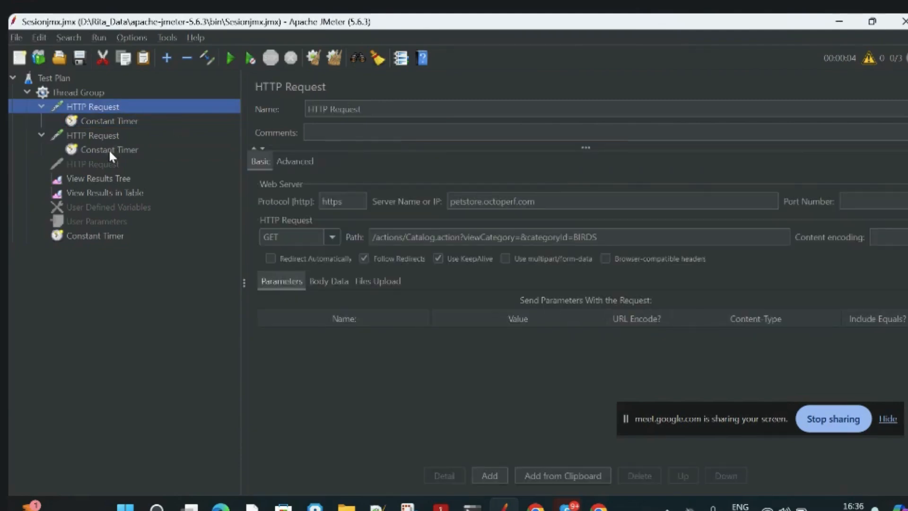
{"action": "left_click", "coordinate": [125, 121]}
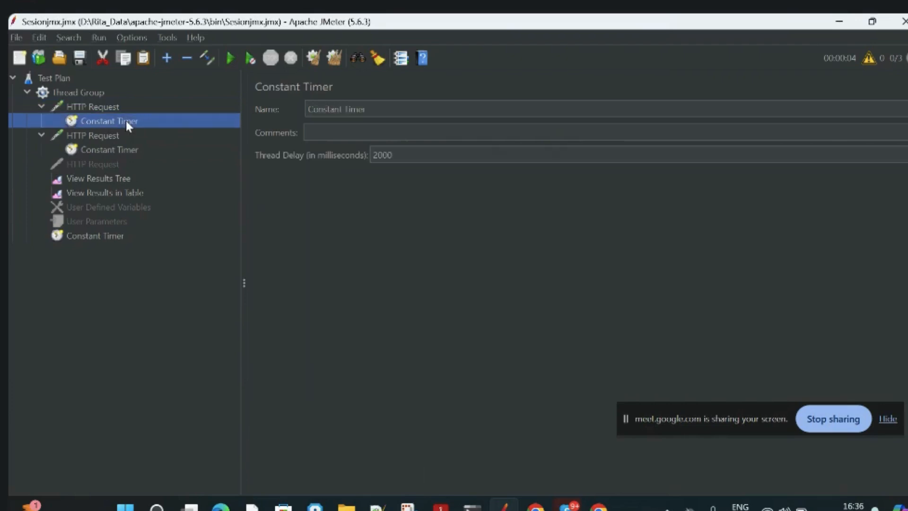
{"action": "left_click", "coordinate": [111, 149]}
{"action": "left_click", "coordinate": [90, 137]}
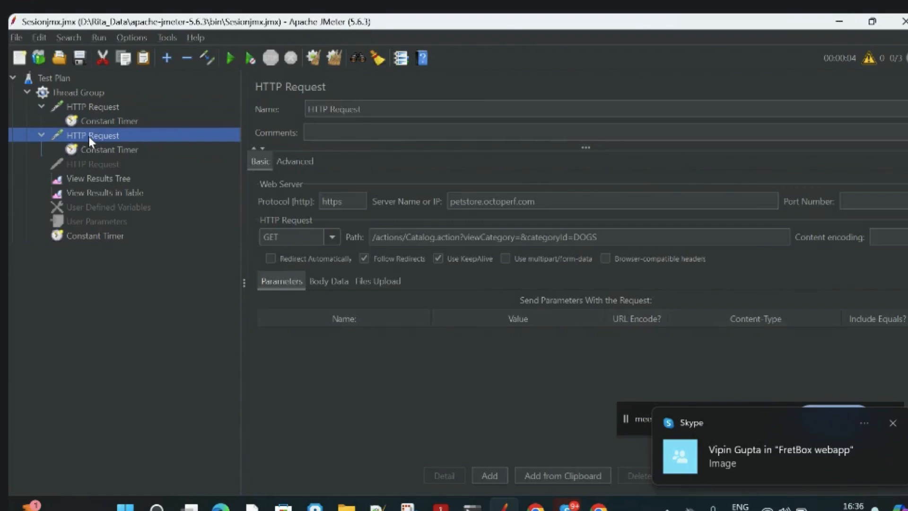
{"action": "left_click", "coordinate": [891, 423]}
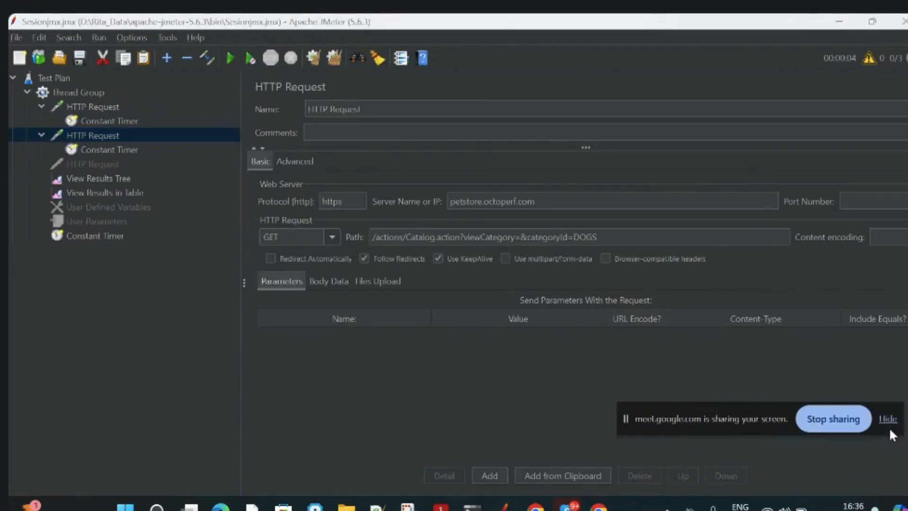
Rename the BIRDS request to HTTP Request 1 and the DOGS request to HTTP Request 2.
{"action": "left_click", "coordinate": [127, 106]}
{"action": "double_click", "coordinate": [127, 106]}
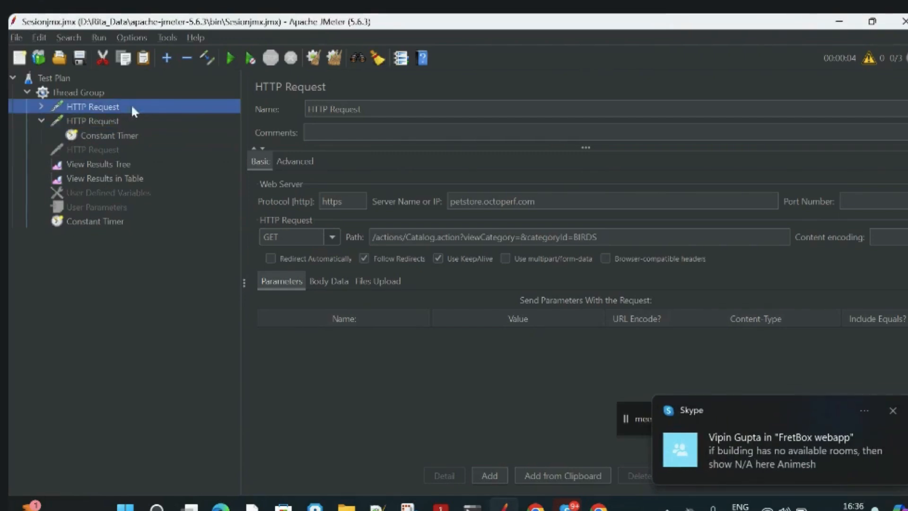
{"action": "left_click", "coordinate": [376, 106]}
{"action": "type", "text": "1"}
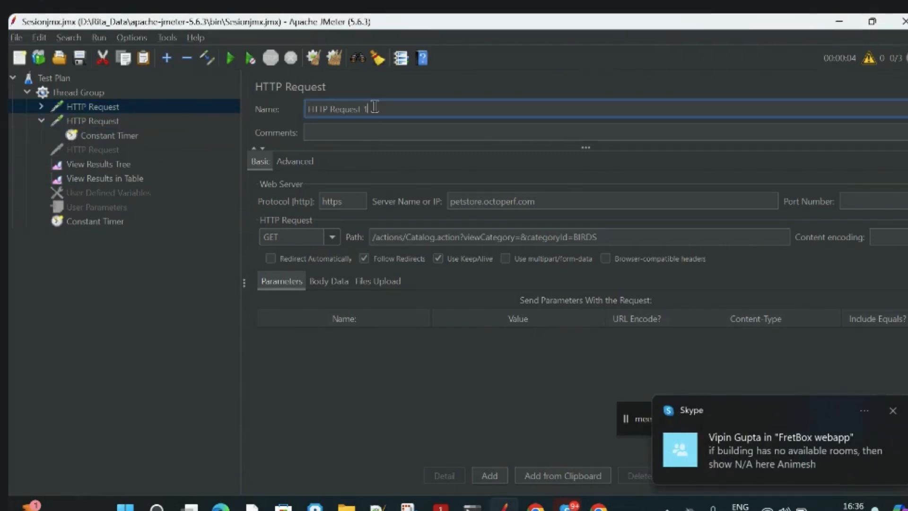
{"action": "left_click", "coordinate": [118, 120]}
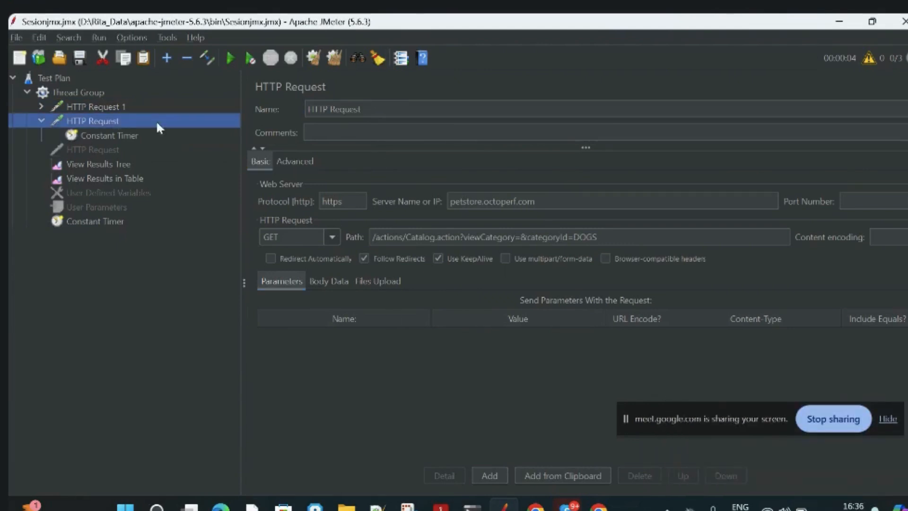
{"action": "left_click", "coordinate": [422, 109]}
{"action": "type", "text": "2"}
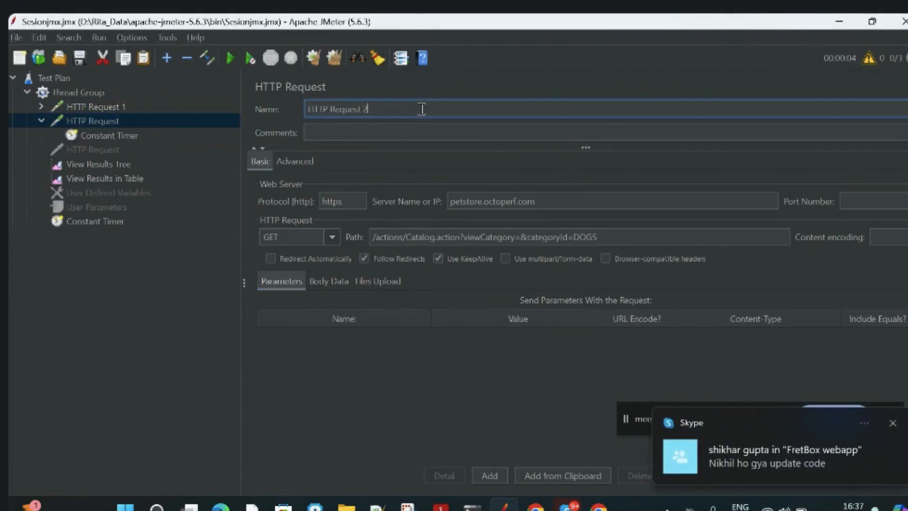
{"action": "left_click", "coordinate": [465, 376]}
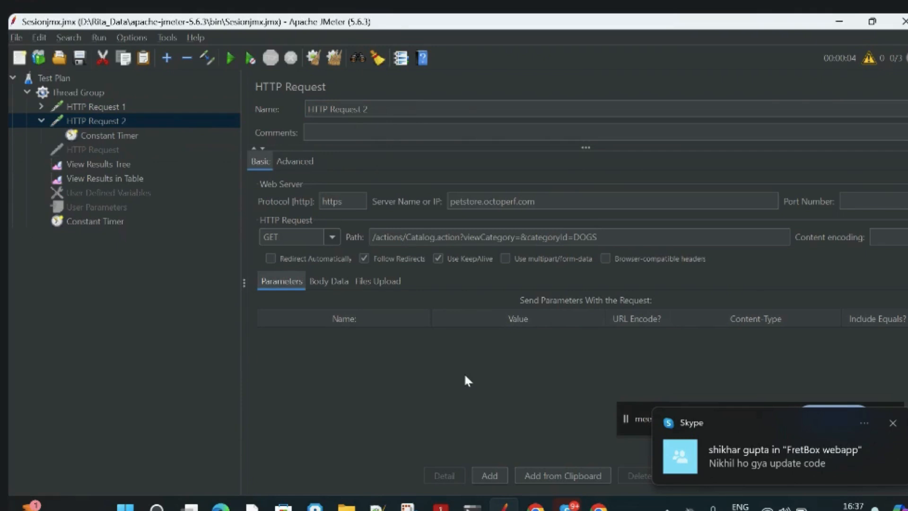
{"action": "left_click", "coordinate": [136, 445]}
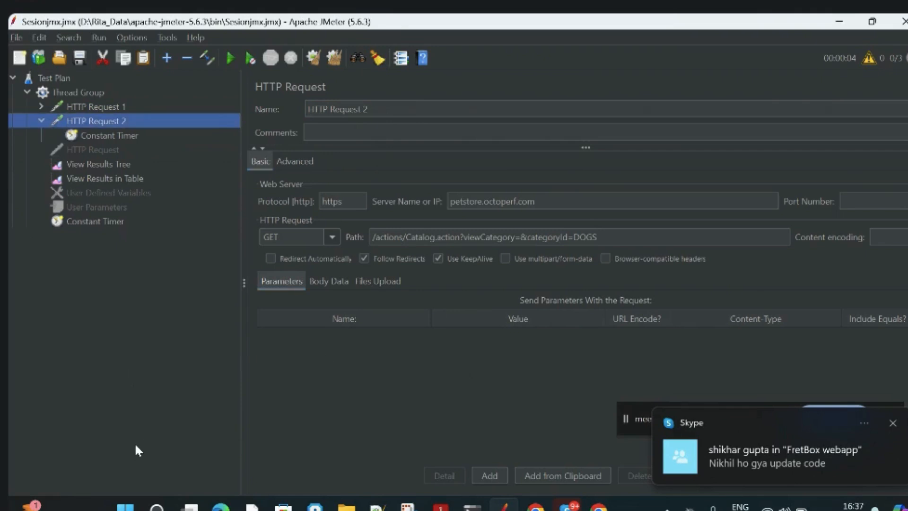
Set the Thread Group's number of threads (users) to 2.
{"action": "left_click", "coordinate": [97, 222]}
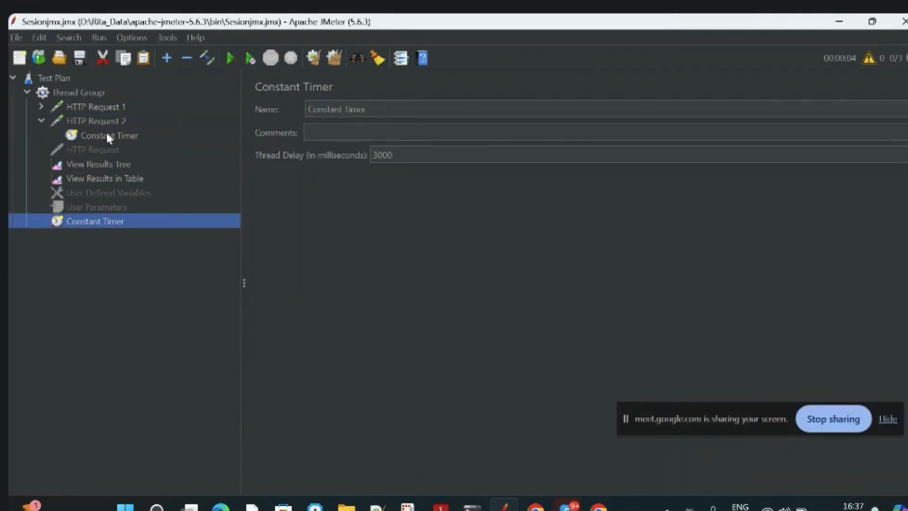
{"action": "left_click", "coordinate": [74, 94]}
{"action": "left_click", "coordinate": [418, 217]}
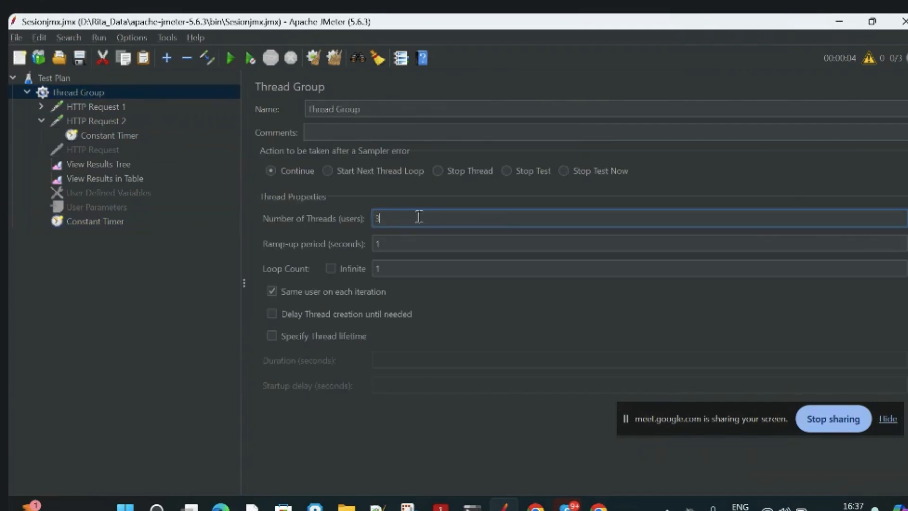
{"action": "key", "text": "BackSpace"}
{"action": "type", "text": "2"}
Rename the timer under HTTP Request 1 to Constant Timer 1 and the one under HTTP Request 2 to Constant Timer 2.
{"action": "left_click", "coordinate": [116, 107]}
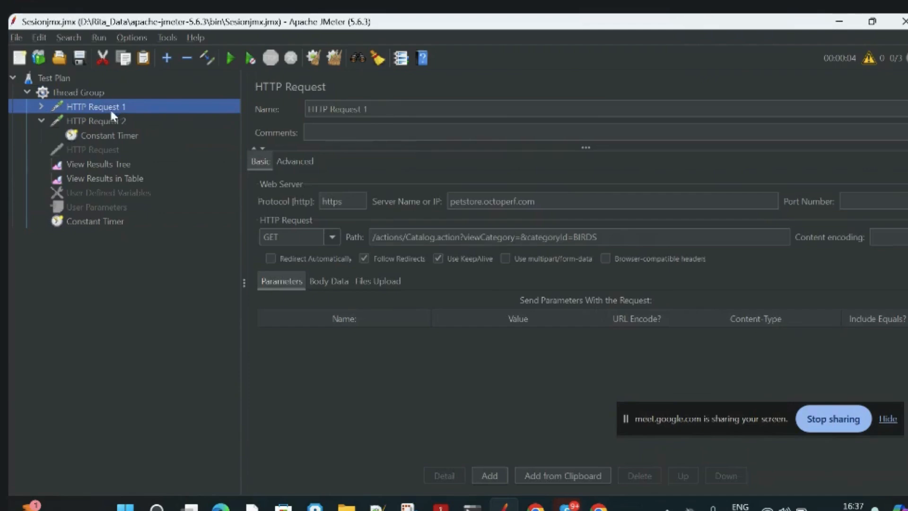
{"action": "left_click", "coordinate": [42, 107]}
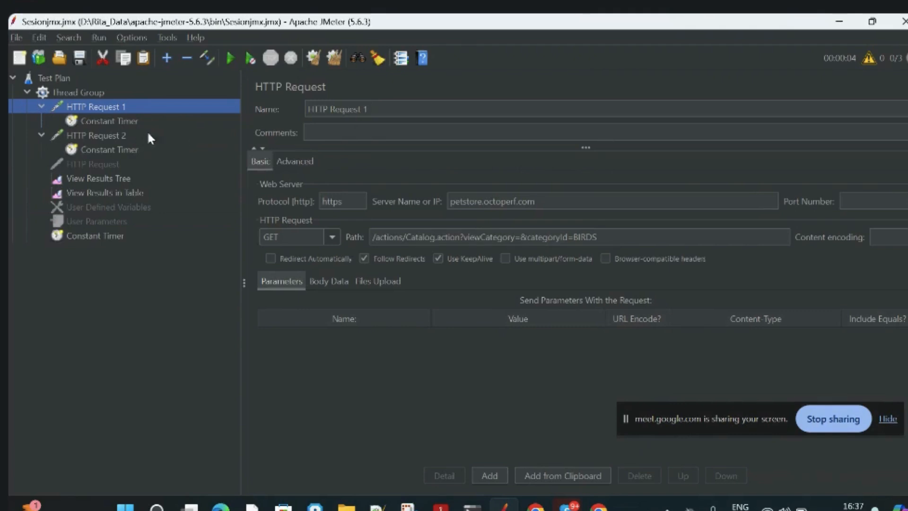
{"action": "left_click", "coordinate": [137, 122]}
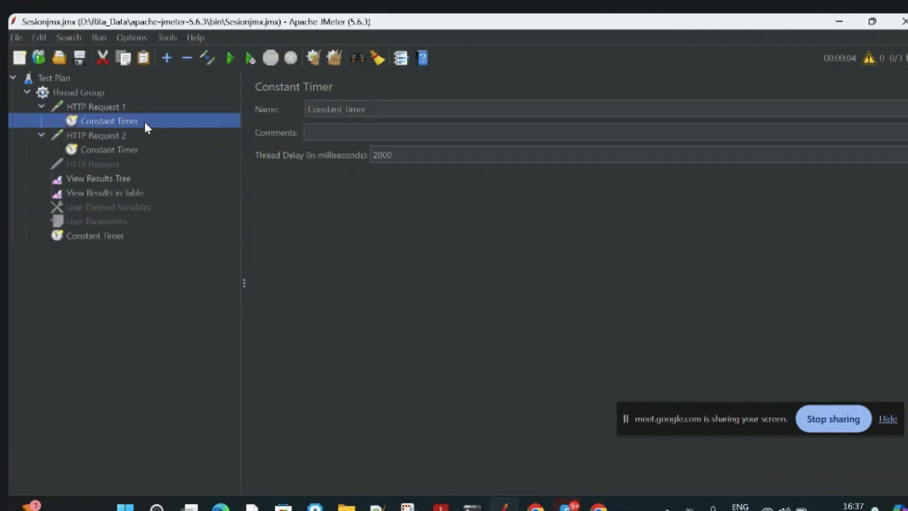
{"action": "left_click", "coordinate": [376, 110]}
{"action": "type", "text": "1"}
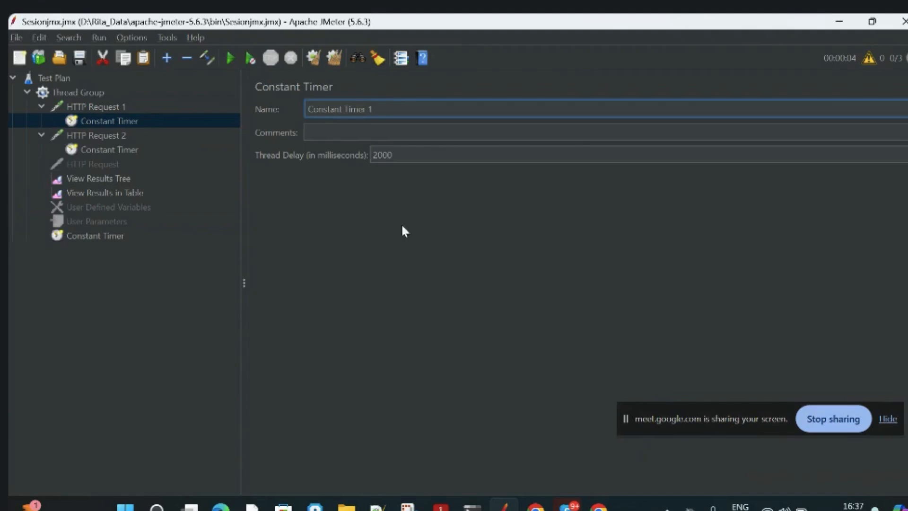
{"action": "left_click", "coordinate": [140, 148]}
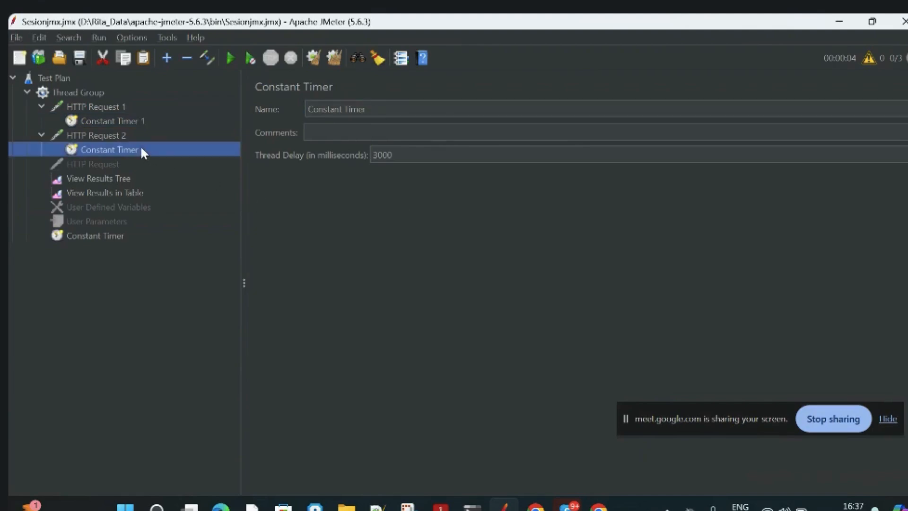
{"action": "left_click", "coordinate": [372, 108]}
{"action": "type", "text": "2"}
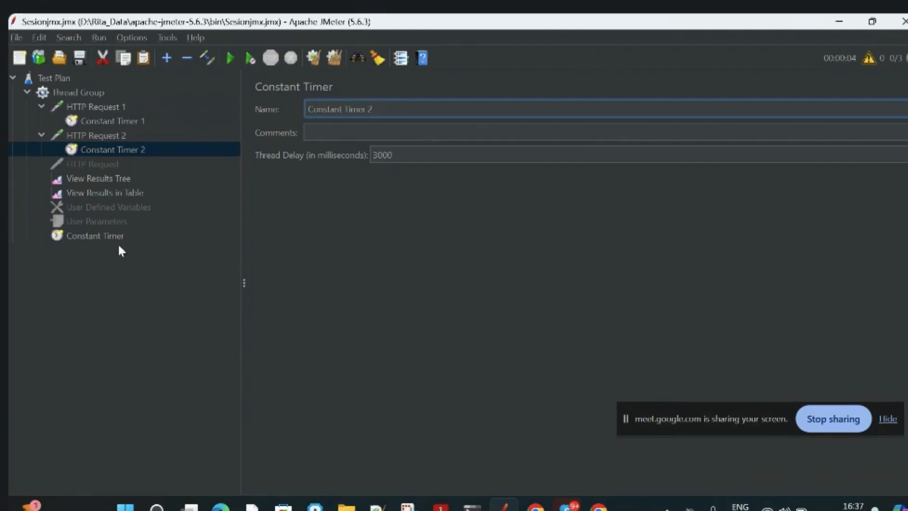
Run the test plan with the View Results in Table listener displayed.
{"action": "left_click", "coordinate": [100, 178]}
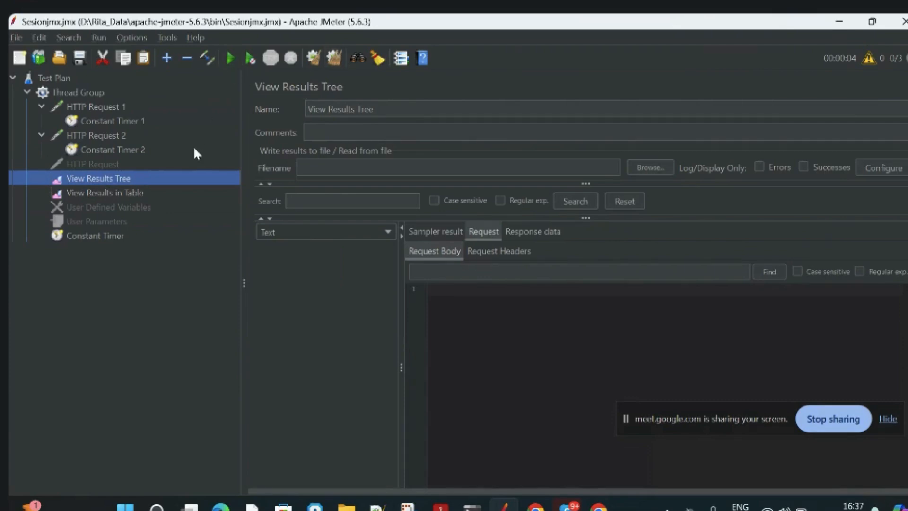
{"action": "left_click", "coordinate": [129, 194]}
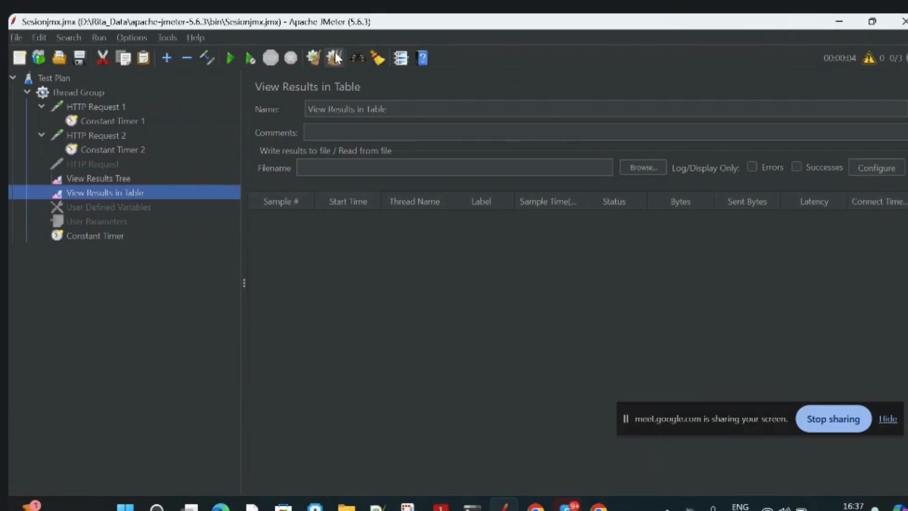
{"action": "left_click", "coordinate": [230, 58]}
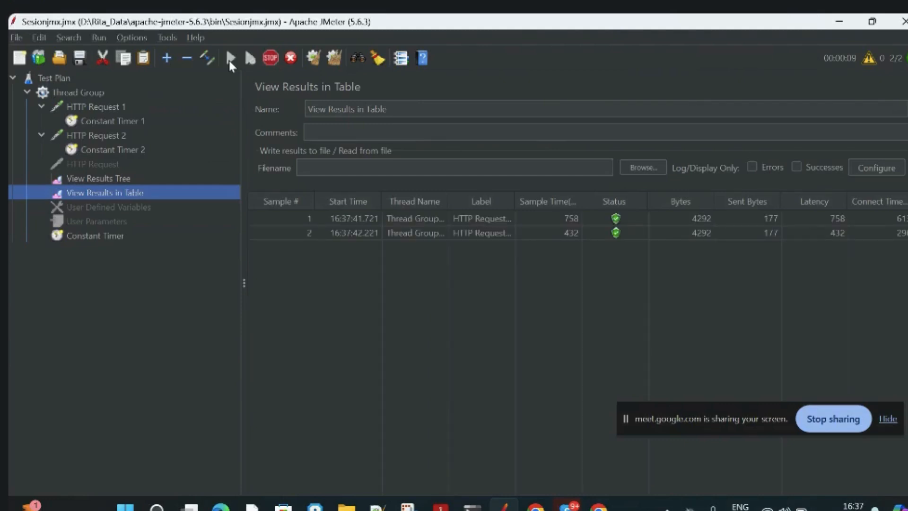
Check HTTP Request 2 and its timer, and examine the run's samples in the results tree and results table.
{"action": "left_click", "coordinate": [121, 149]}
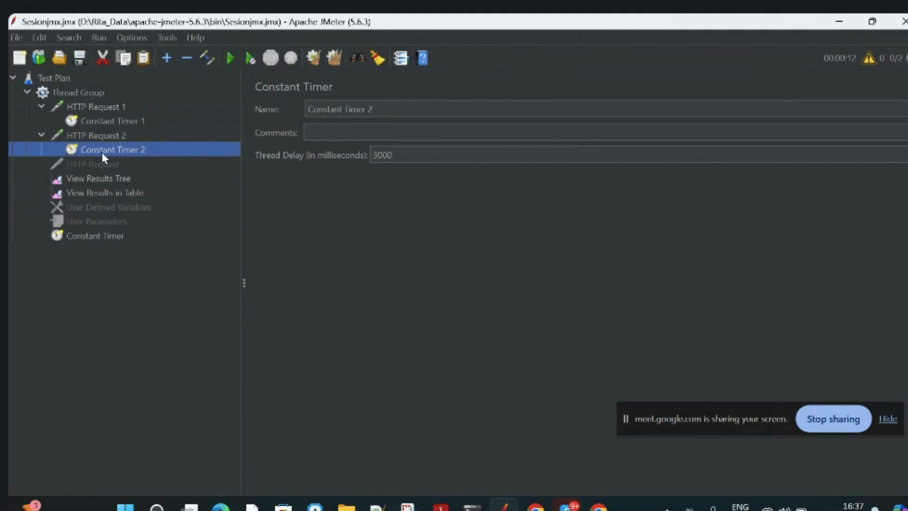
{"action": "left_click", "coordinate": [101, 138]}
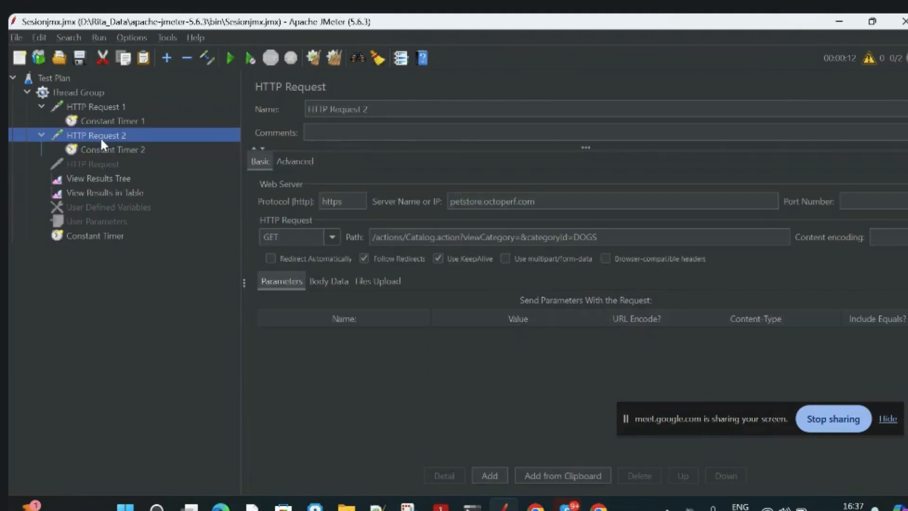
{"action": "left_click", "coordinate": [127, 149]}
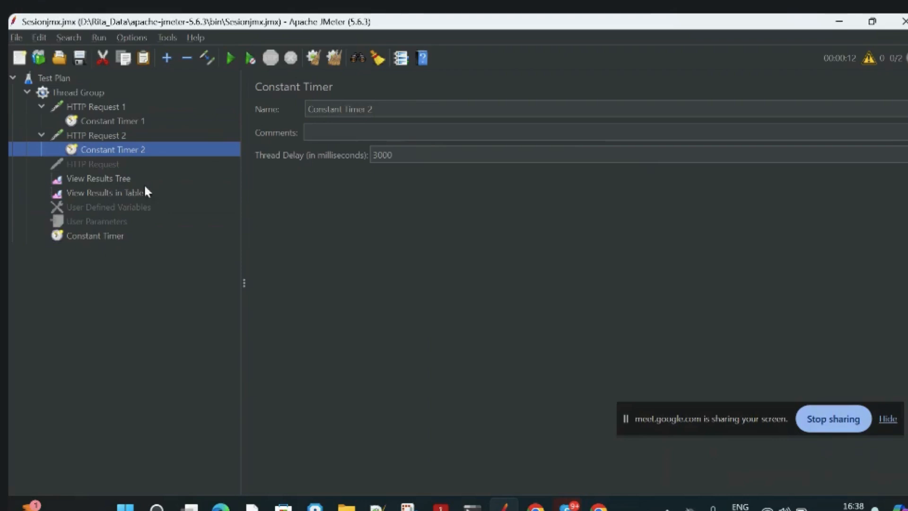
{"action": "left_click", "coordinate": [114, 182]}
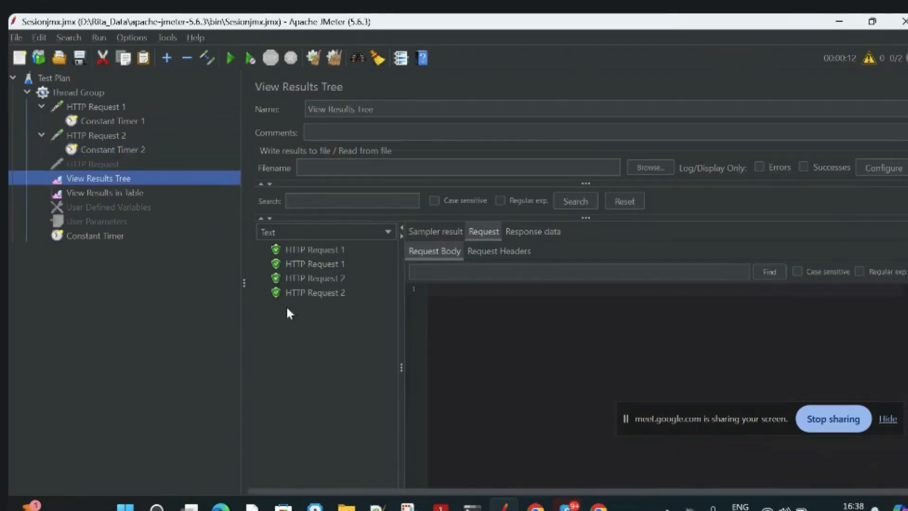
{"action": "left_click", "coordinate": [104, 194]}
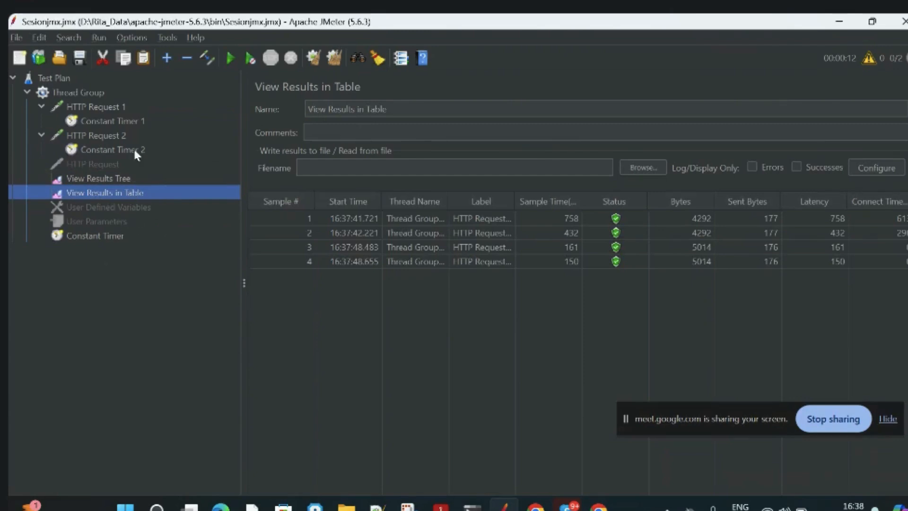
Add an Aggregate Report listener to the Thread Group.
{"action": "left_click", "coordinate": [65, 91]}
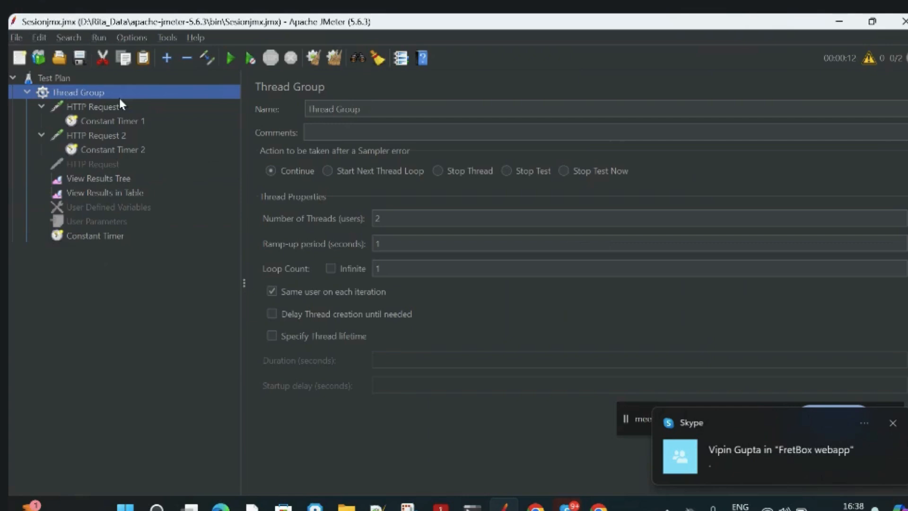
{"action": "right_click", "coordinate": [201, 94]}
{"action": "mouse_move", "coordinate": [378, 102]}
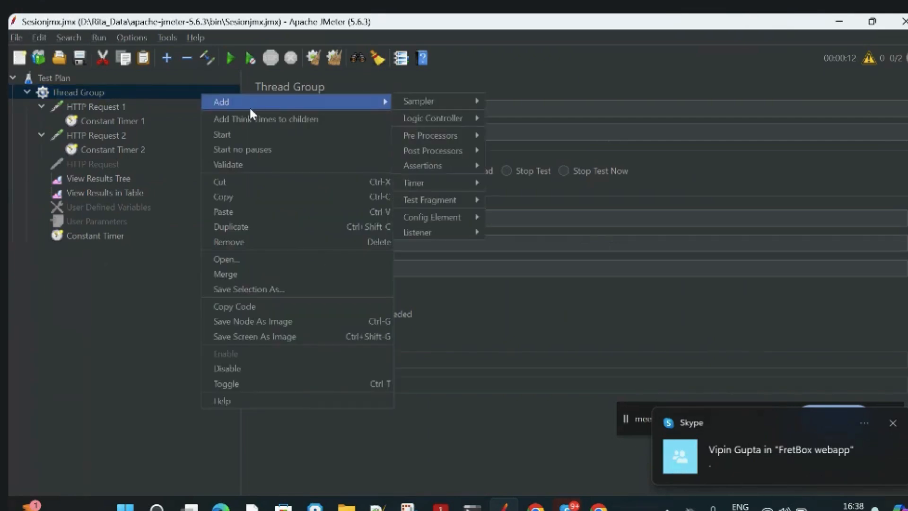
{"action": "mouse_move", "coordinate": [470, 117]}
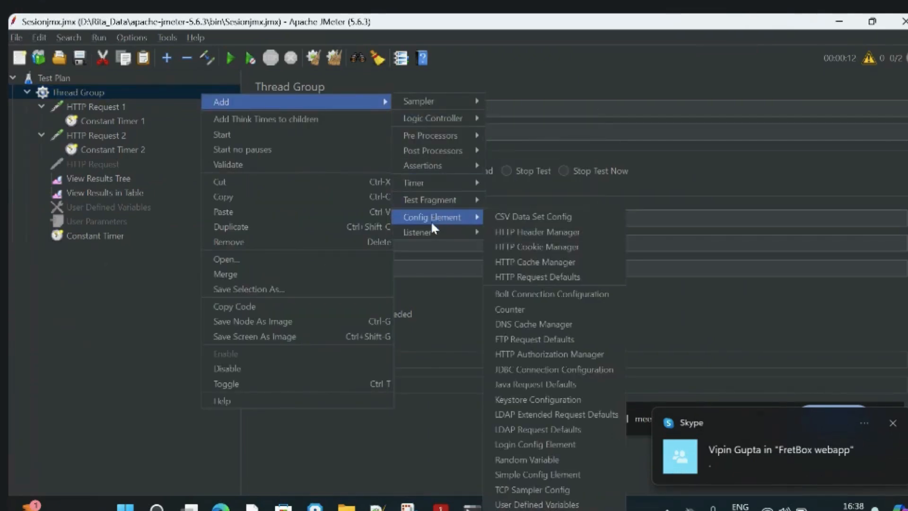
{"action": "mouse_move", "coordinate": [430, 232]}
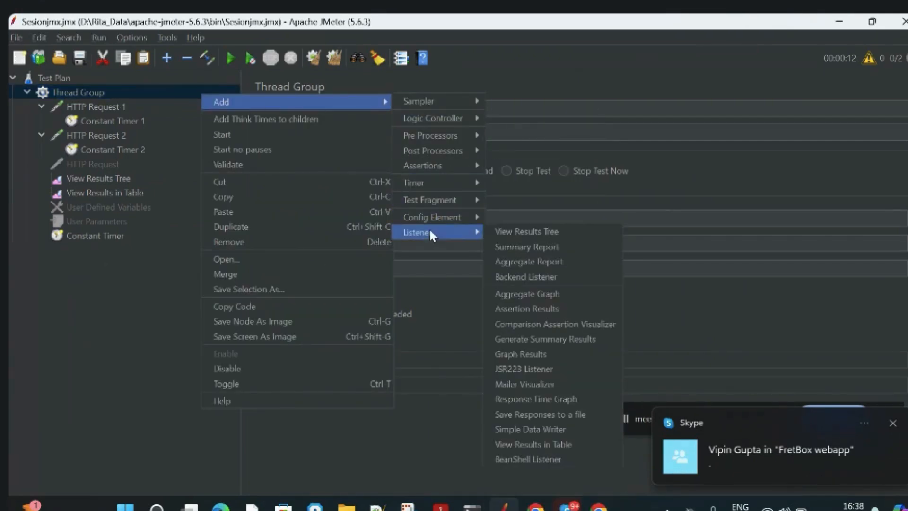
{"action": "left_click", "coordinate": [542, 262]}
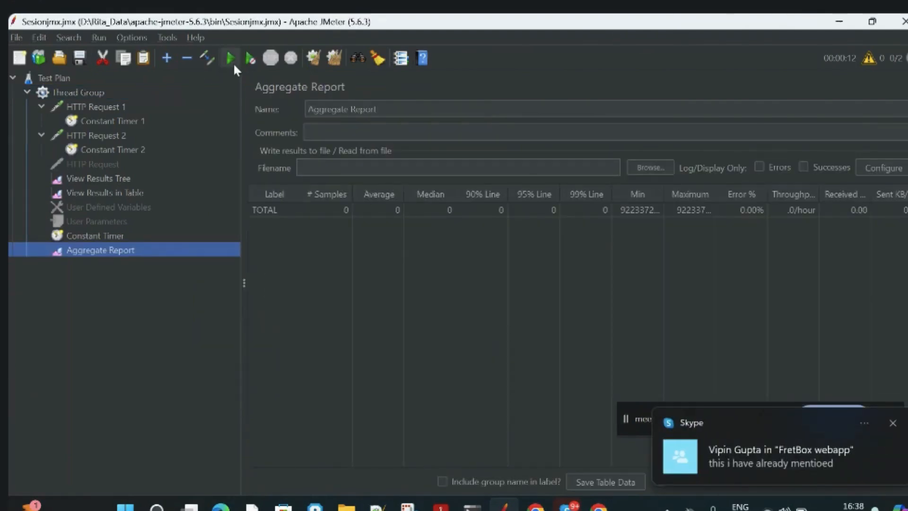
Add a Graph Results listener to the Thread Group.
{"action": "left_click", "coordinate": [82, 94]}
{"action": "right_click", "coordinate": [80, 92]}
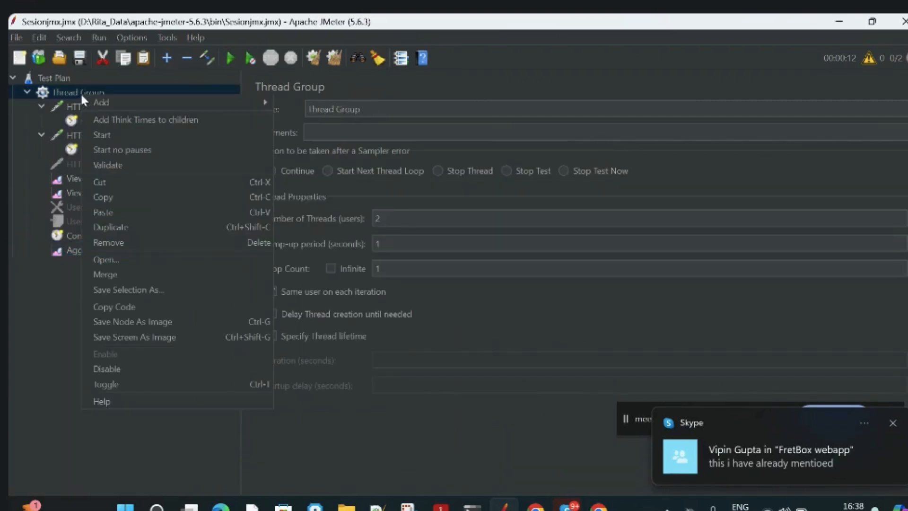
{"action": "mouse_move", "coordinate": [247, 106]}
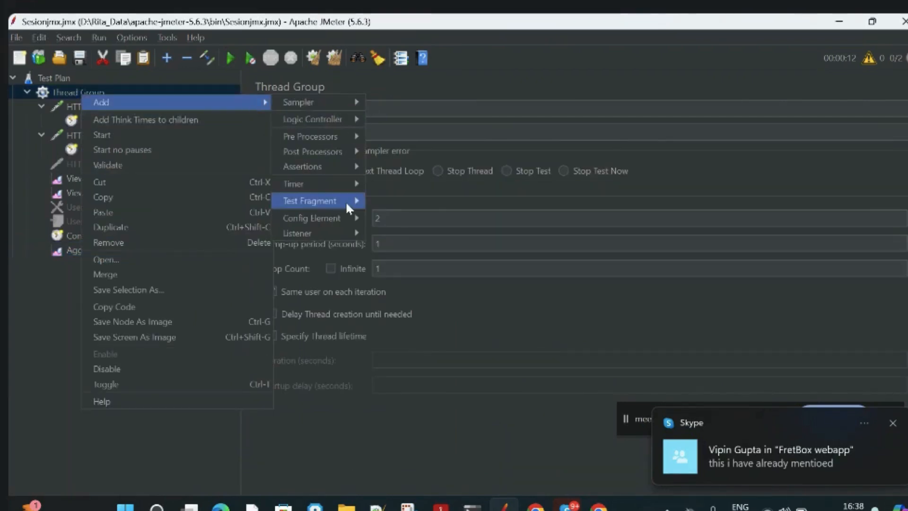
{"action": "mouse_move", "coordinate": [321, 184]}
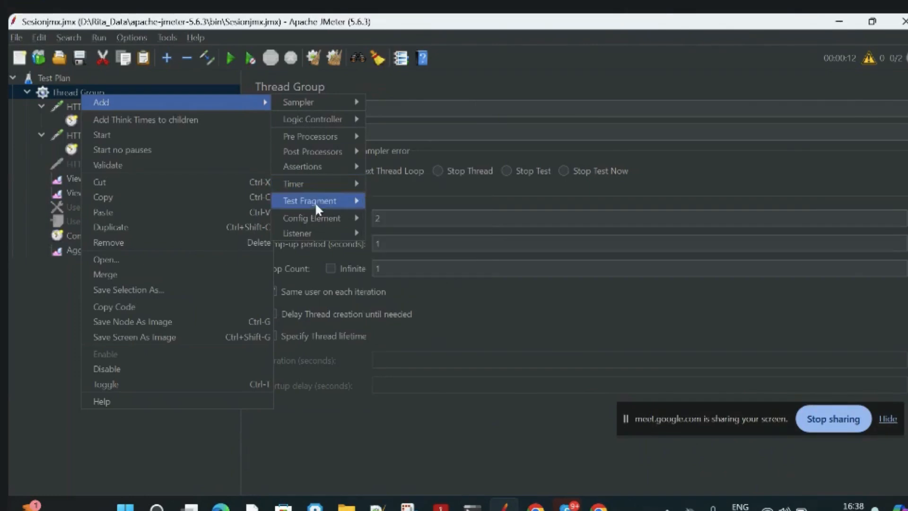
{"action": "mouse_move", "coordinate": [308, 232]}
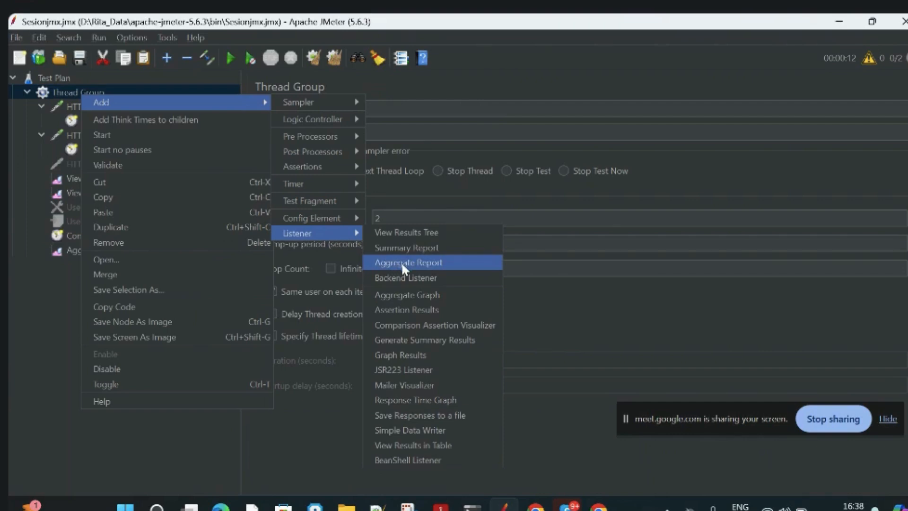
{"action": "left_click", "coordinate": [403, 354]}
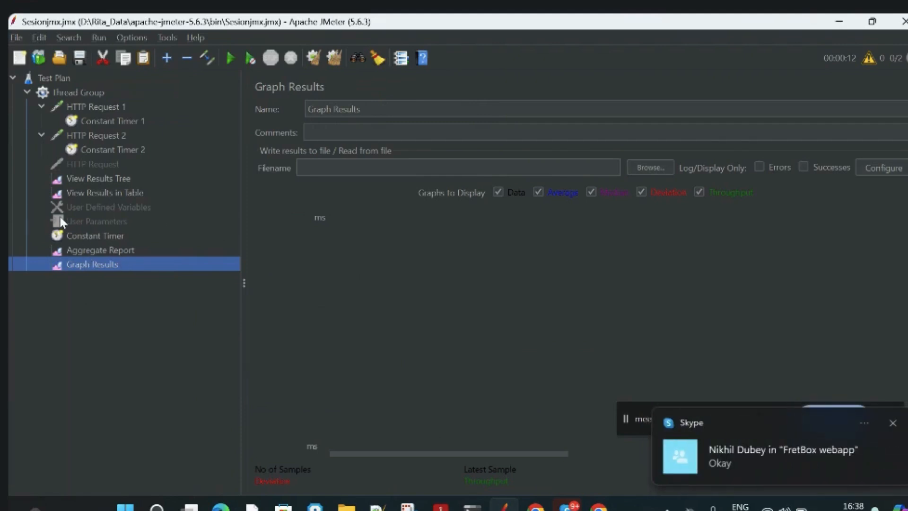
Disable HTTP Request 2 in the Thread Group.
{"action": "left_click", "coordinate": [93, 135]}
{"action": "right_click", "coordinate": [92, 136]}
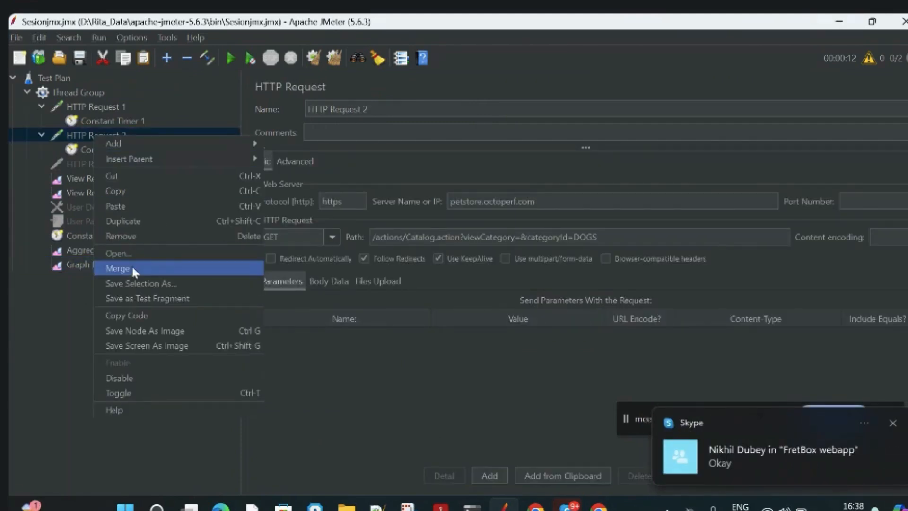
{"action": "left_click", "coordinate": [120, 378]}
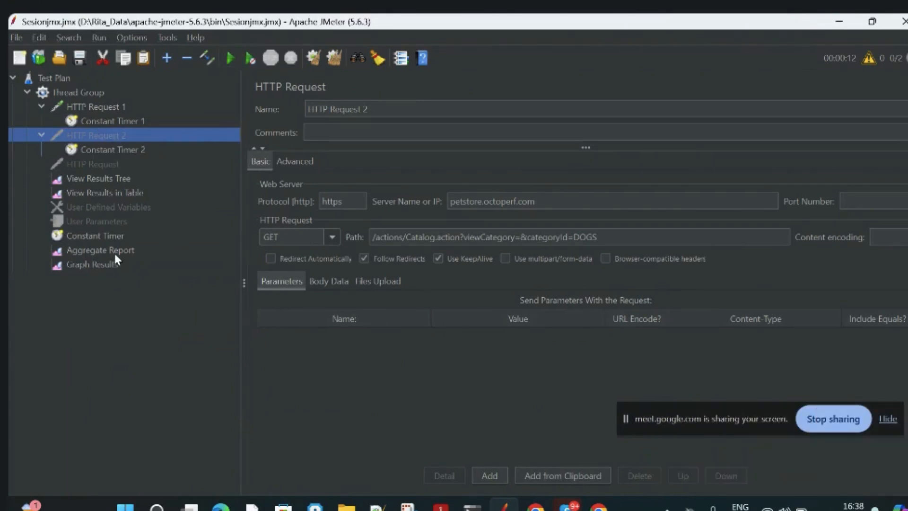
Check the listeners, the Constant Timer and the Thread Group settings, and run the test plan with View Results Tree displayed.
{"action": "left_click", "coordinate": [88, 178]}
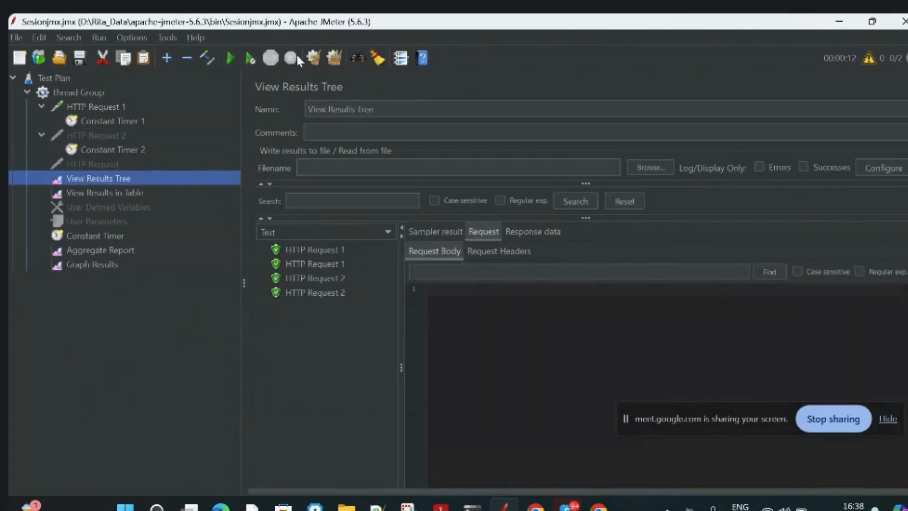
{"action": "left_click", "coordinate": [141, 192]}
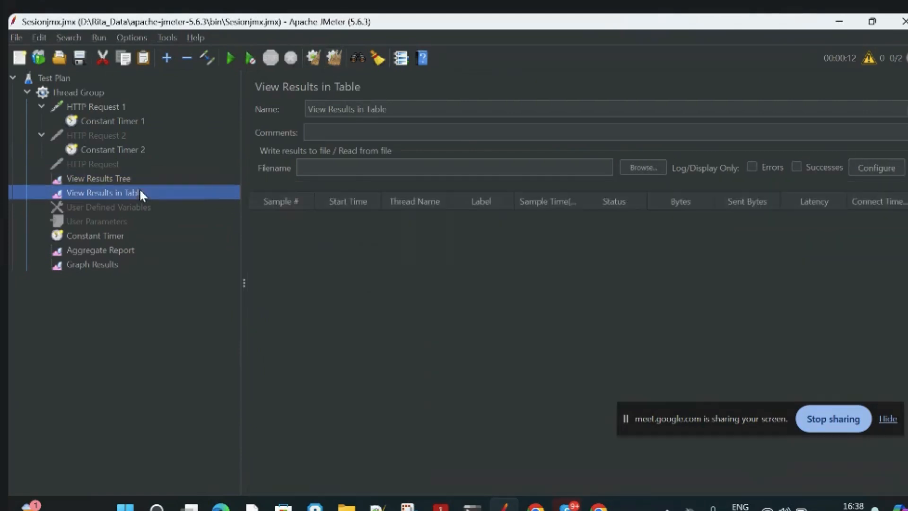
{"action": "left_click", "coordinate": [104, 236]}
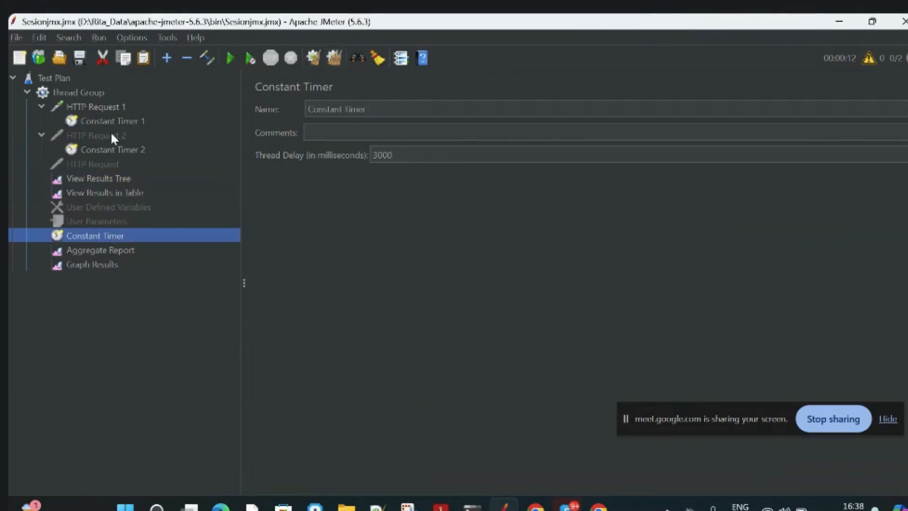
{"action": "left_click", "coordinate": [75, 95]}
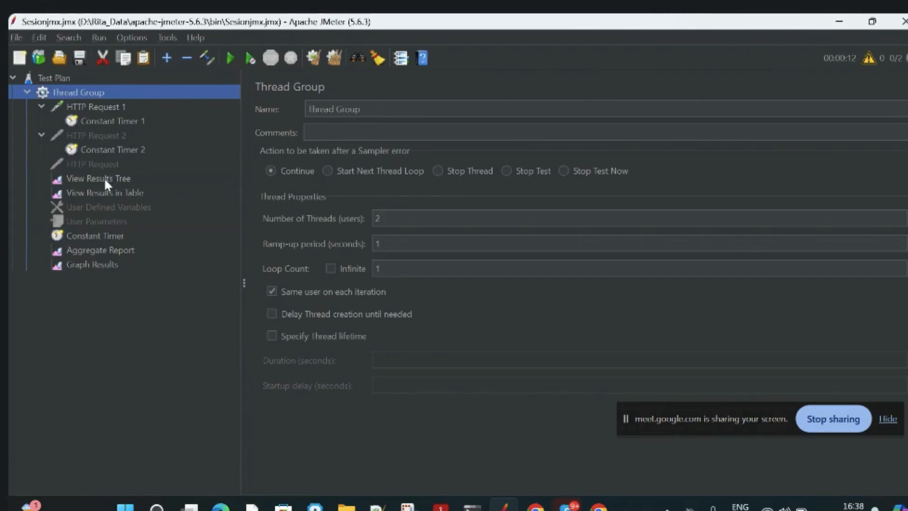
{"action": "left_click", "coordinate": [105, 178]}
{"action": "left_click", "coordinate": [233, 57]}
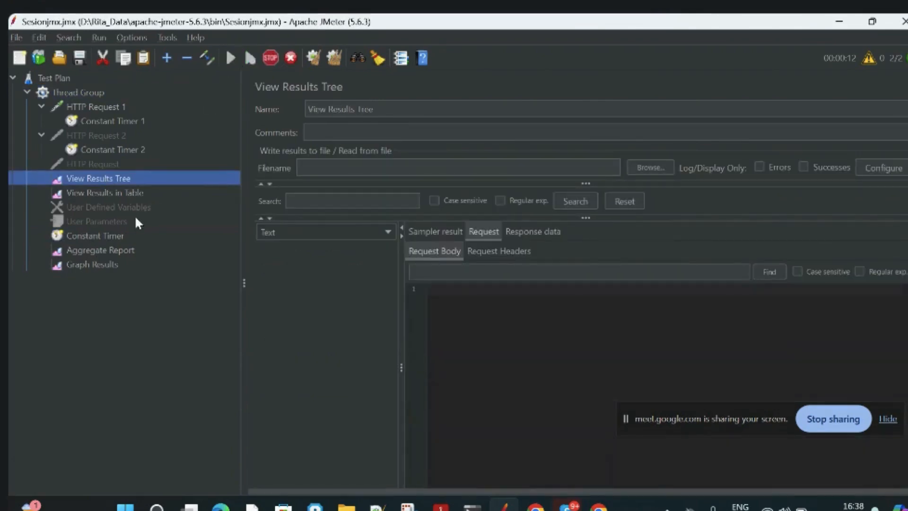
Examine the run's results in the Aggregate Report, Graph Results, View Results Tree and View Results in Table listeners.
{"action": "left_click", "coordinate": [102, 250]}
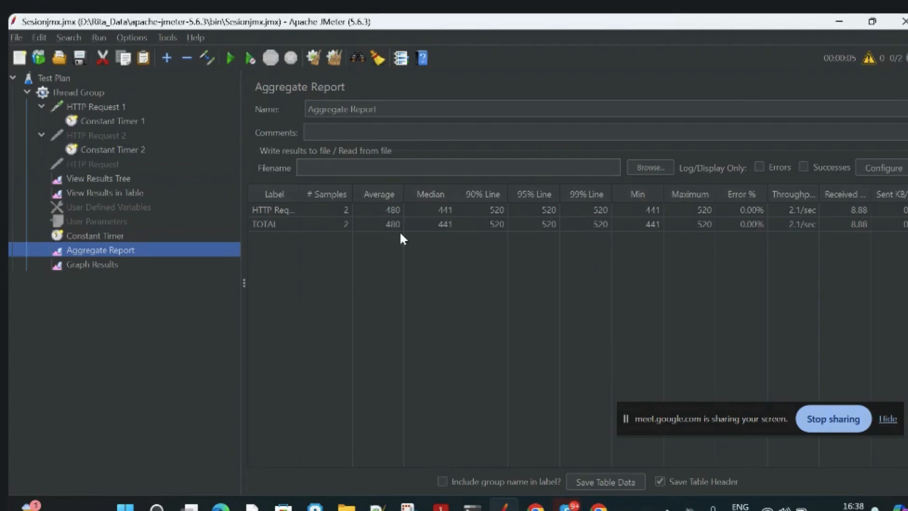
{"action": "left_click", "coordinate": [105, 268]}
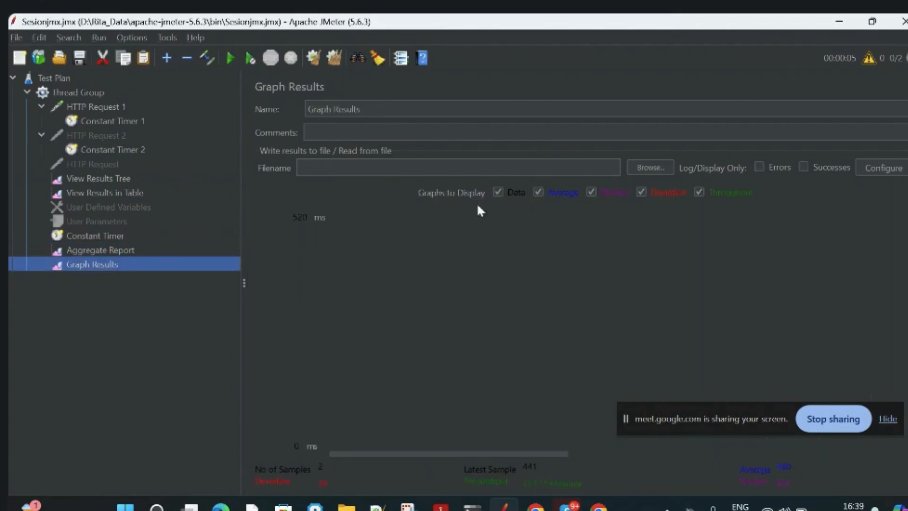
{"action": "left_click", "coordinate": [119, 182]}
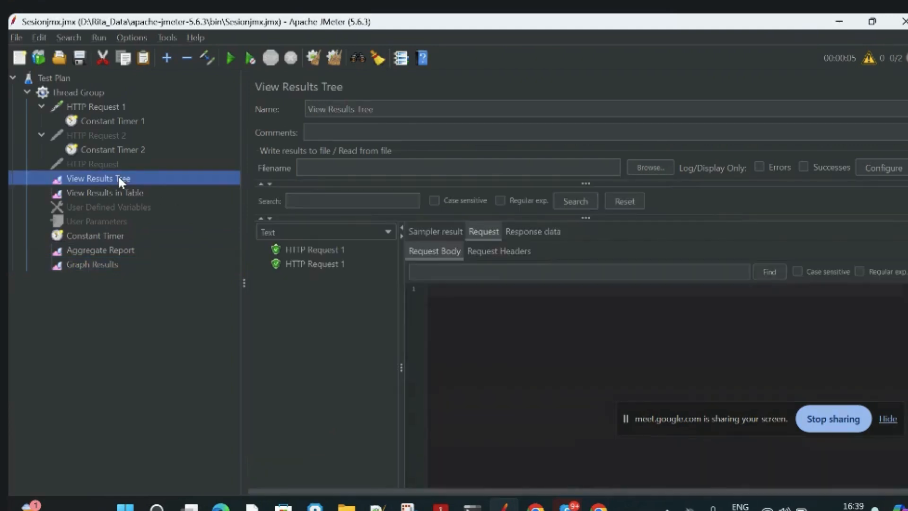
{"action": "left_click", "coordinate": [139, 192]}
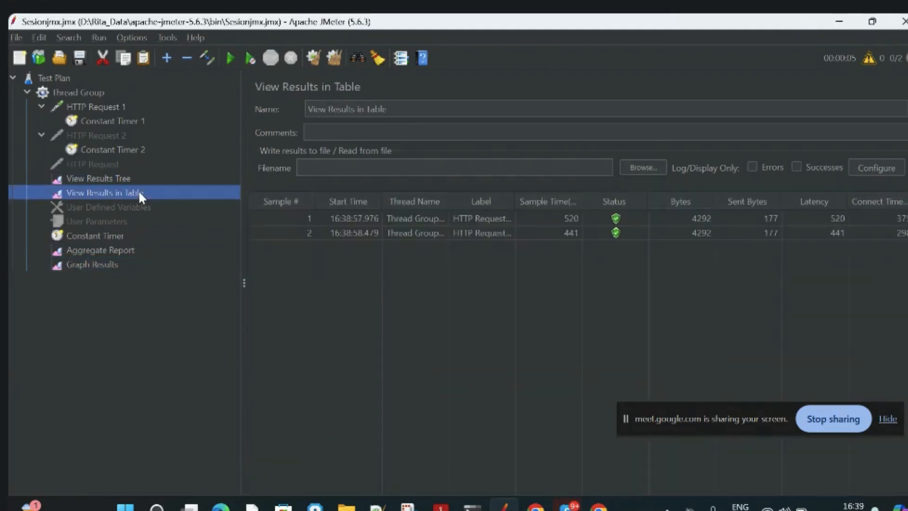
Set the Thread Group's number of threads to 1 and rerun the test plan with the Aggregate Report displayed.
{"action": "left_click", "coordinate": [74, 93]}
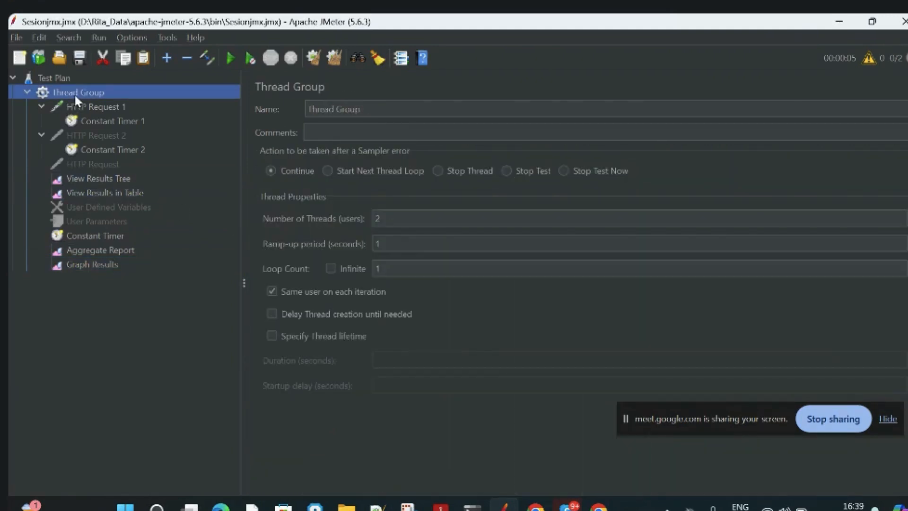
{"action": "left_click", "coordinate": [387, 219]}
{"action": "key", "text": "BackSpace"}
{"action": "type", "text": "1"}
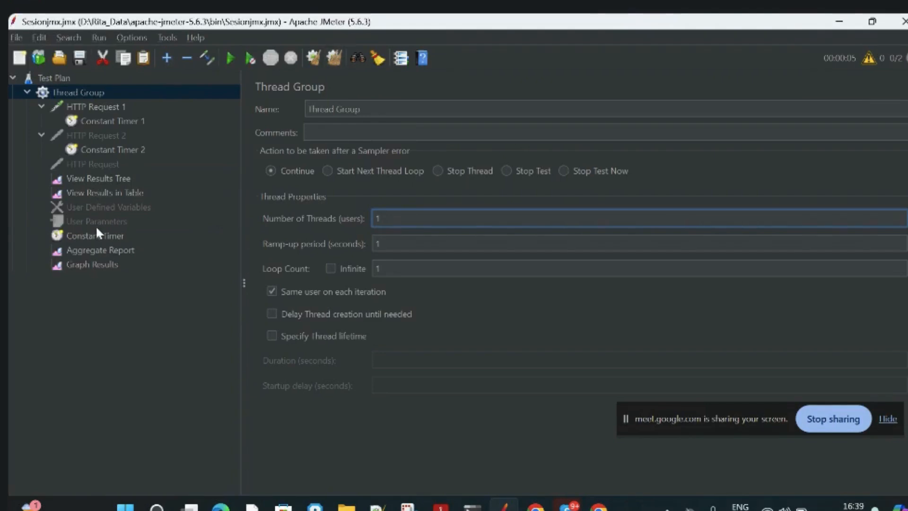
{"action": "left_click", "coordinate": [94, 250]}
{"action": "left_click", "coordinate": [231, 58]}
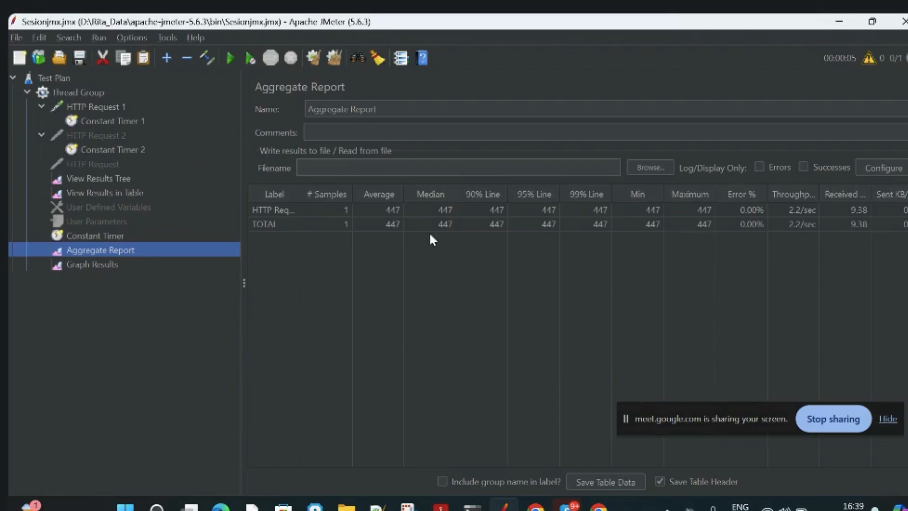
Examine the single-user run in Graph Results, the HTTP Request 1 sample's request in the results tree, and the results table.
{"action": "left_click", "coordinate": [126, 270]}
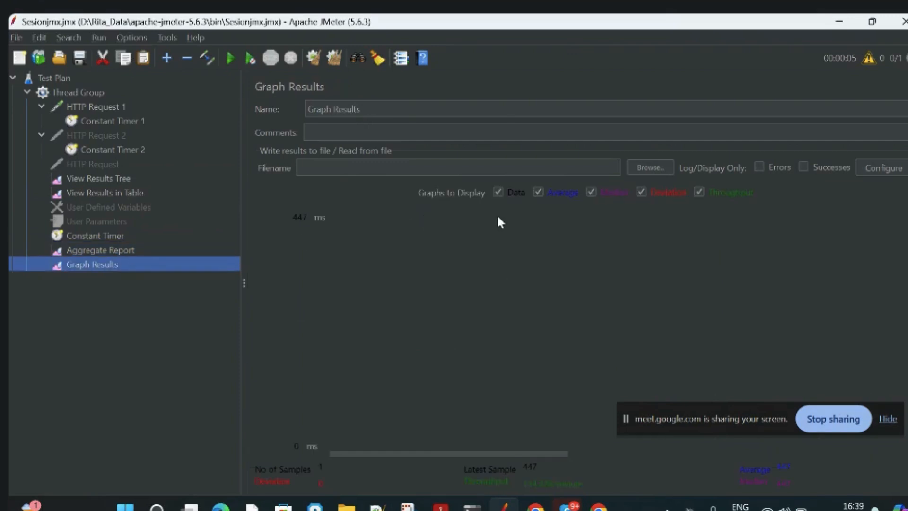
{"action": "left_click", "coordinate": [124, 179]}
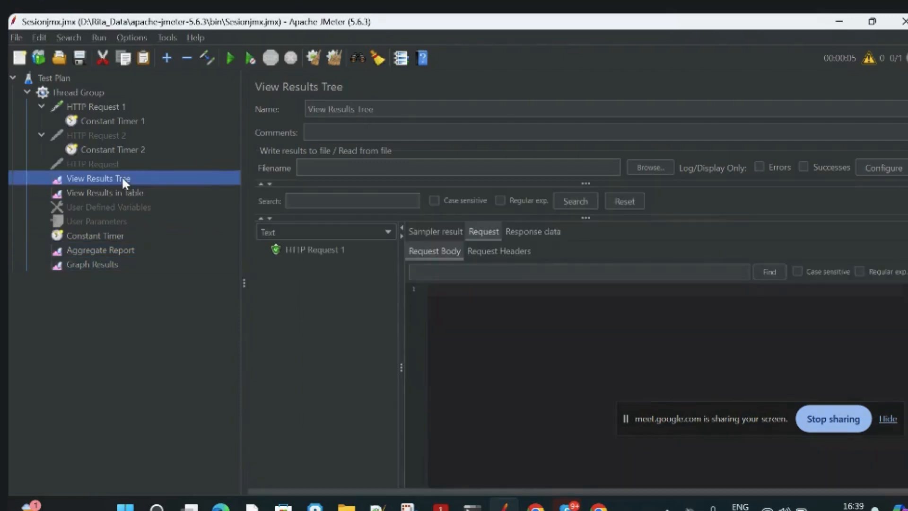
{"action": "left_click", "coordinate": [323, 250]}
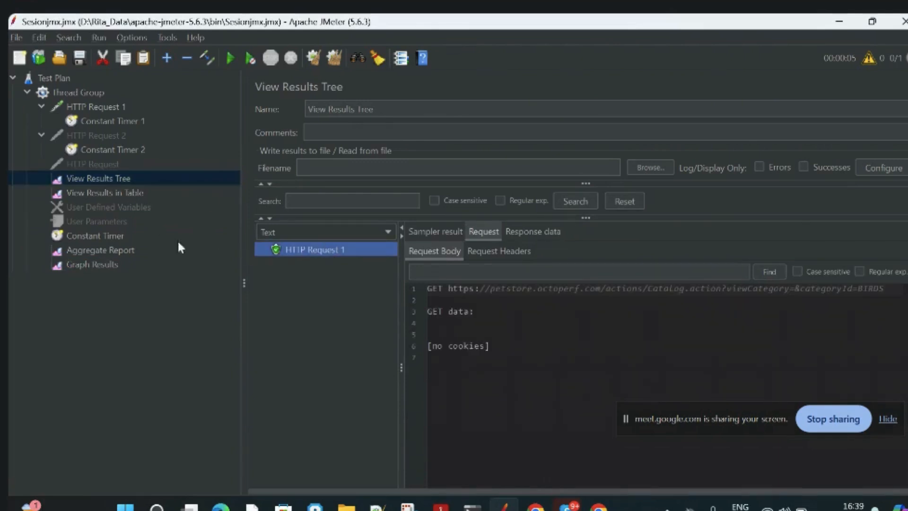
{"action": "left_click", "coordinate": [133, 191]}
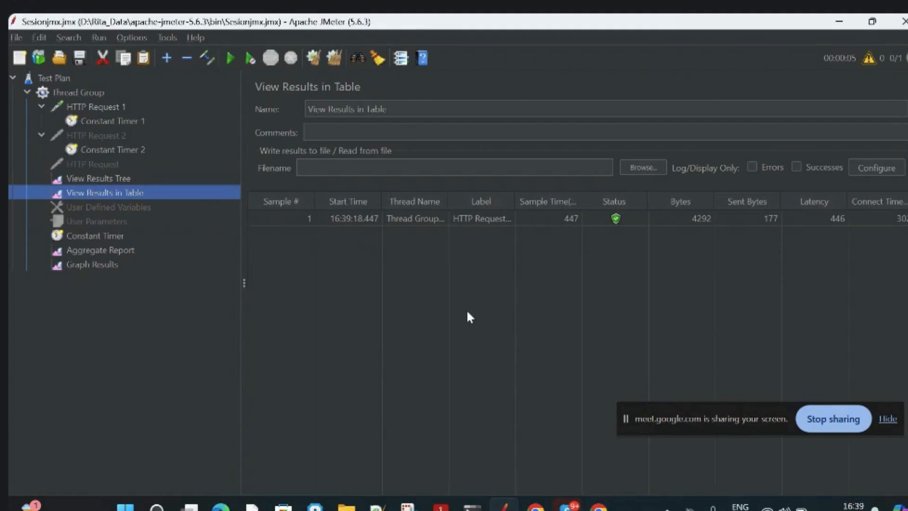
Add a Response Assertion to the Thread Group.
{"action": "left_click", "coordinate": [91, 97]}
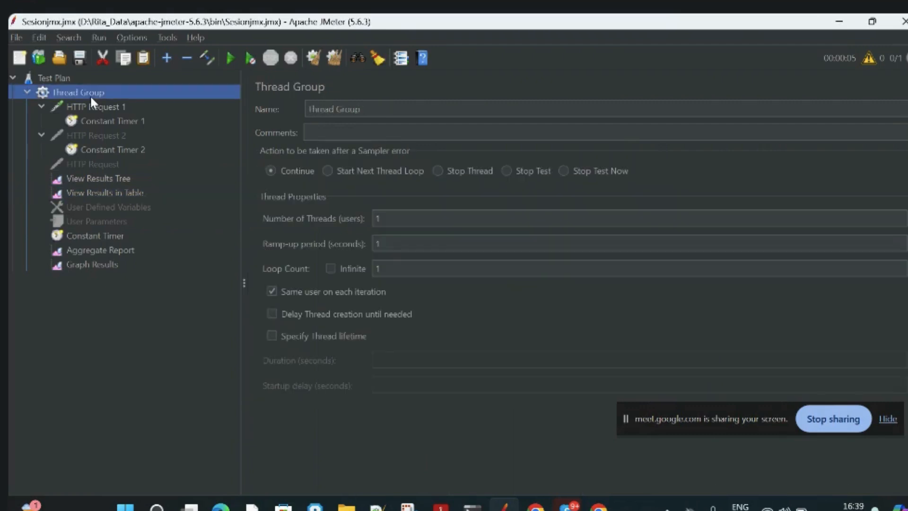
{"action": "right_click", "coordinate": [92, 96]}
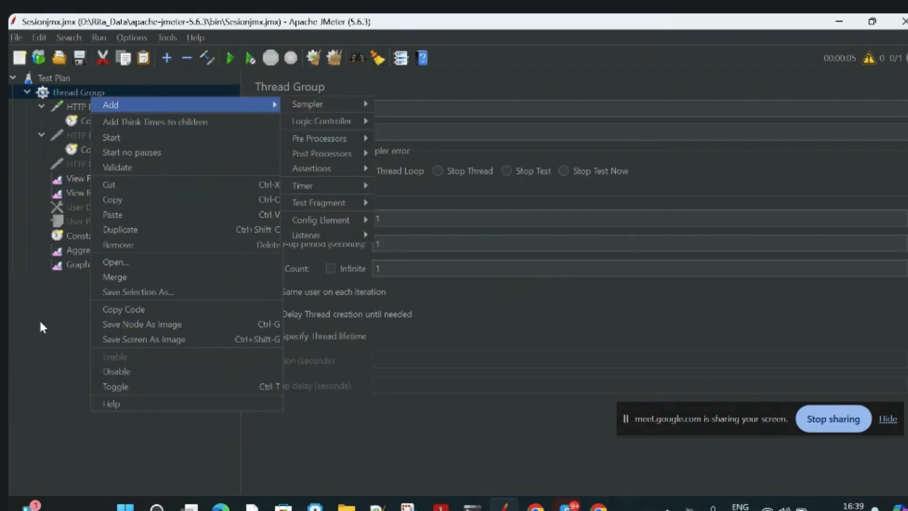
{"action": "left_click", "coordinate": [55, 339]}
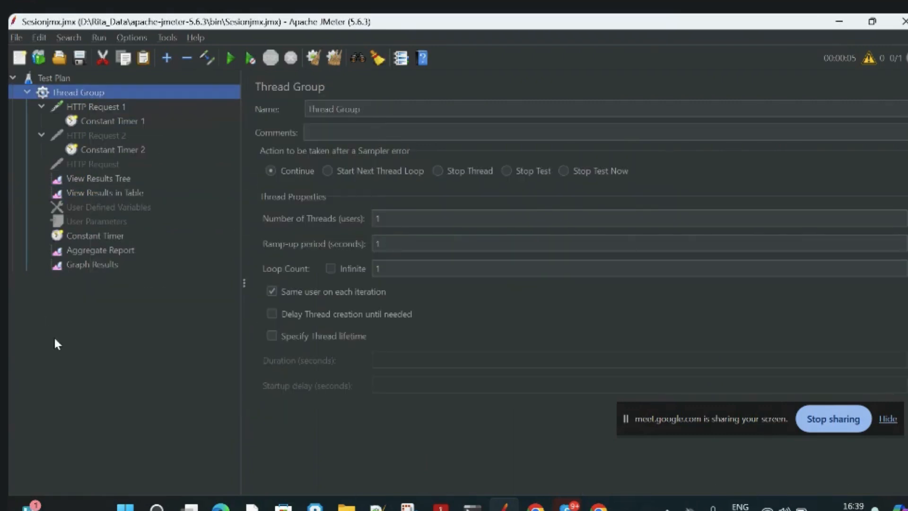
{"action": "right_click", "coordinate": [132, 92]}
{"action": "mouse_move", "coordinate": [185, 95]}
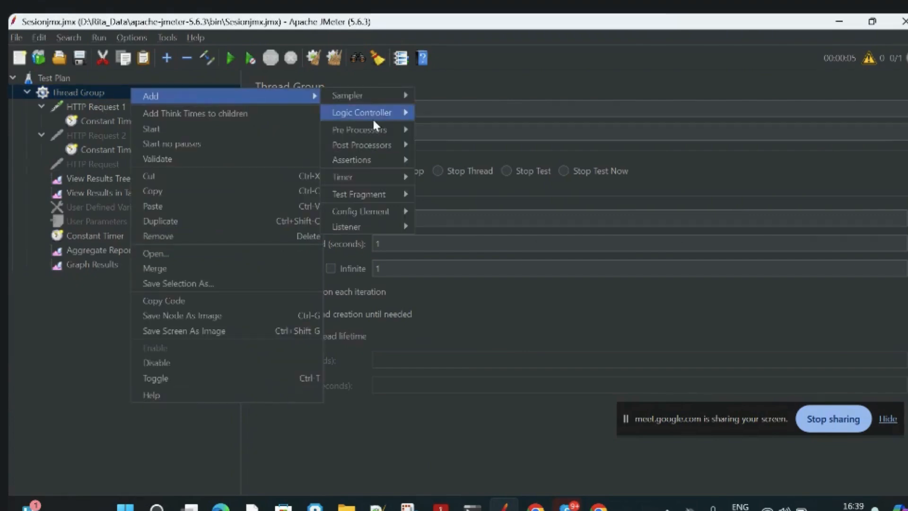
{"action": "mouse_move", "coordinate": [375, 160]}
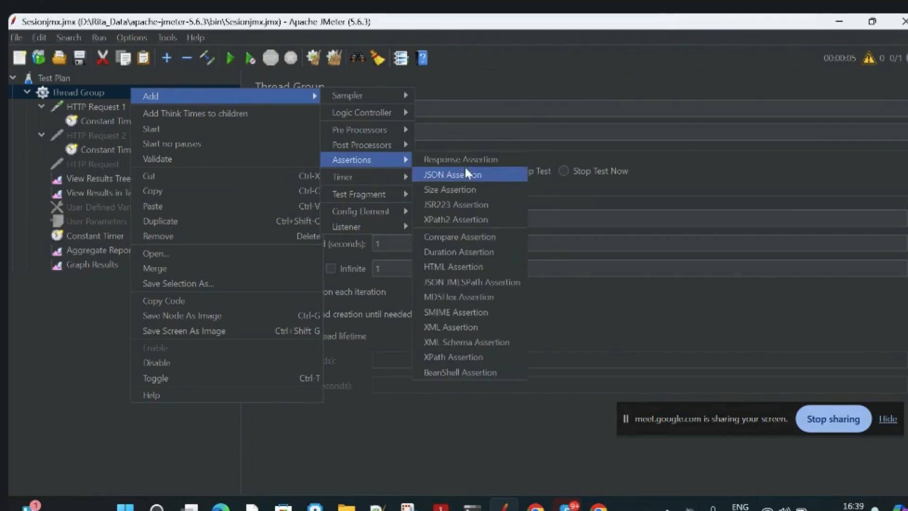
{"action": "left_click", "coordinate": [460, 161]}
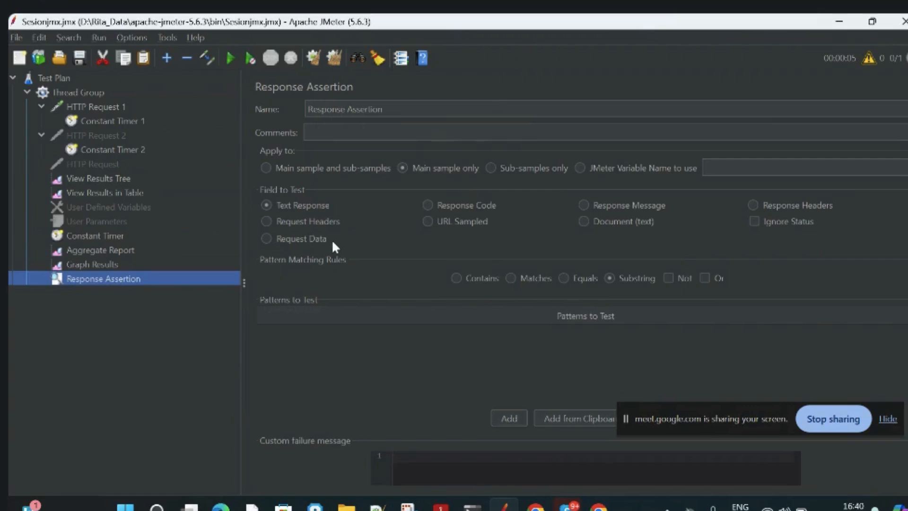
Set the Response Assertion's field to test to Response Code and move the screen-sharing notice off the pattern controls.
{"action": "left_click", "coordinate": [104, 110]}
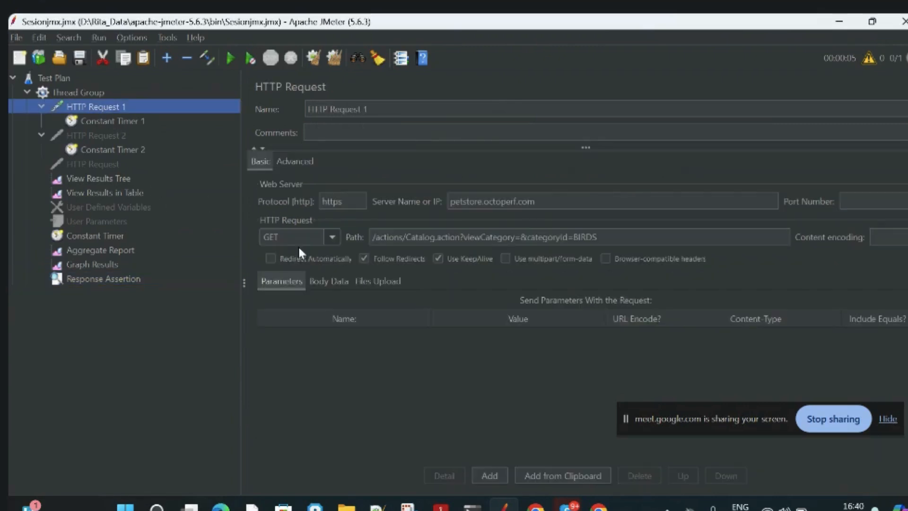
{"action": "left_click", "coordinate": [95, 92]}
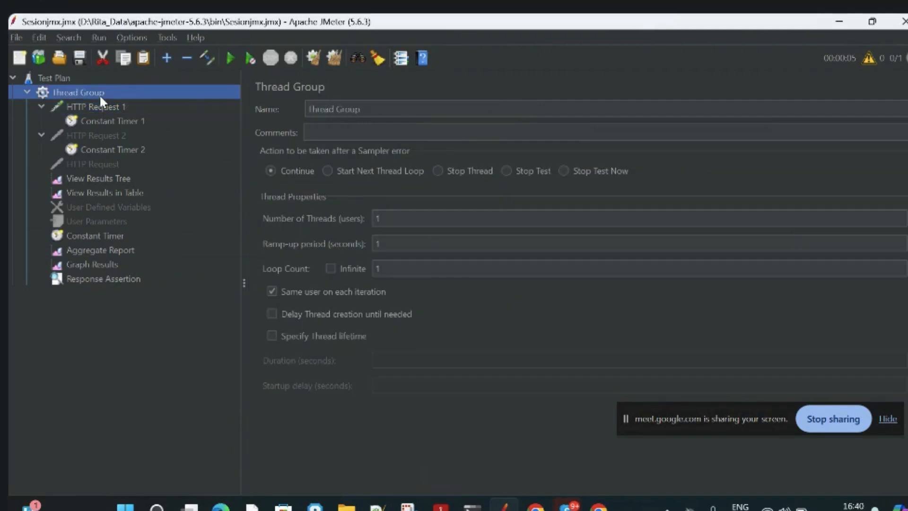
{"action": "left_click", "coordinate": [103, 280]}
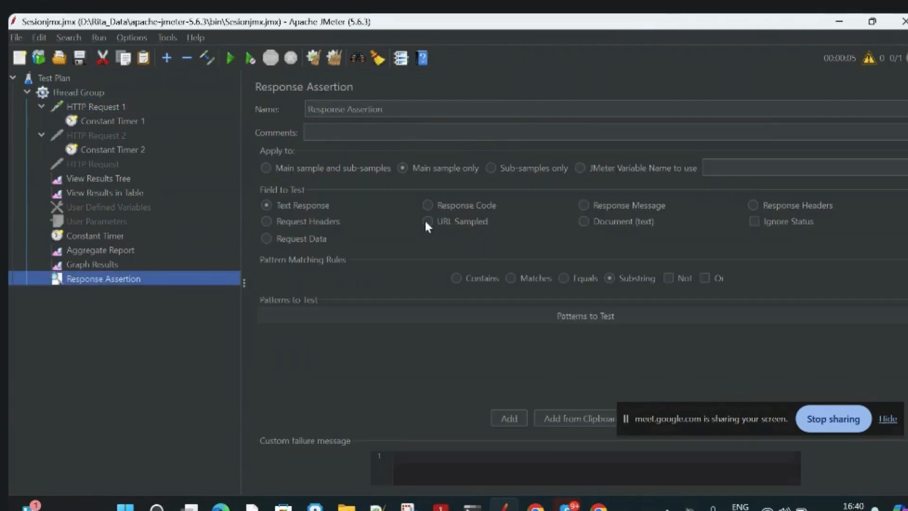
{"action": "left_click", "coordinate": [427, 205]}
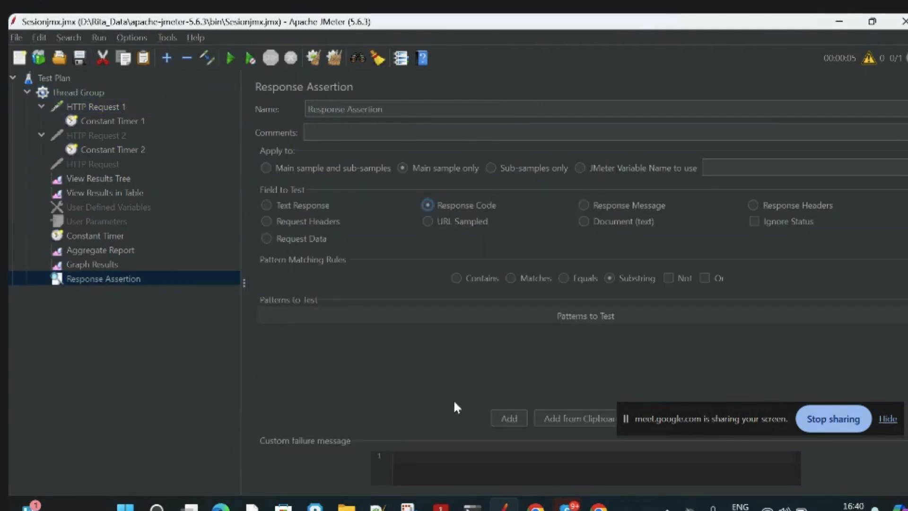
{"action": "left_click", "coordinate": [742, 409]}
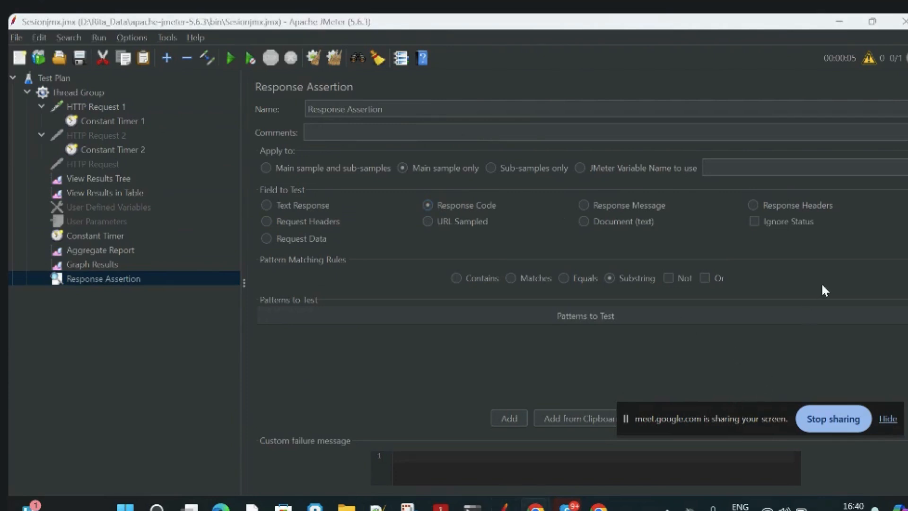
{"action": "left_click_drag", "start_coordinate": [777, 411], "coordinate": [826, 343]}
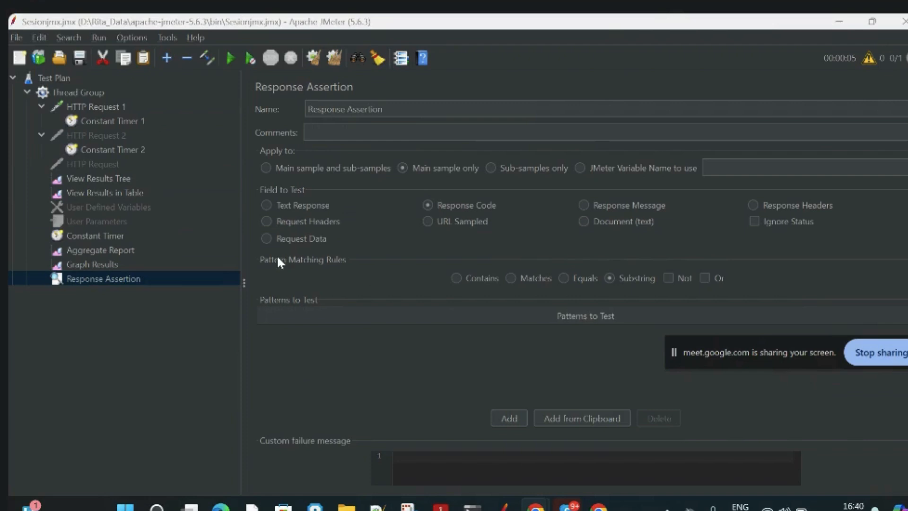
Disable the Aggregate Report and Graph Results listeners, then display the View Results in Table listener.
{"action": "right_click", "coordinate": [82, 251]}
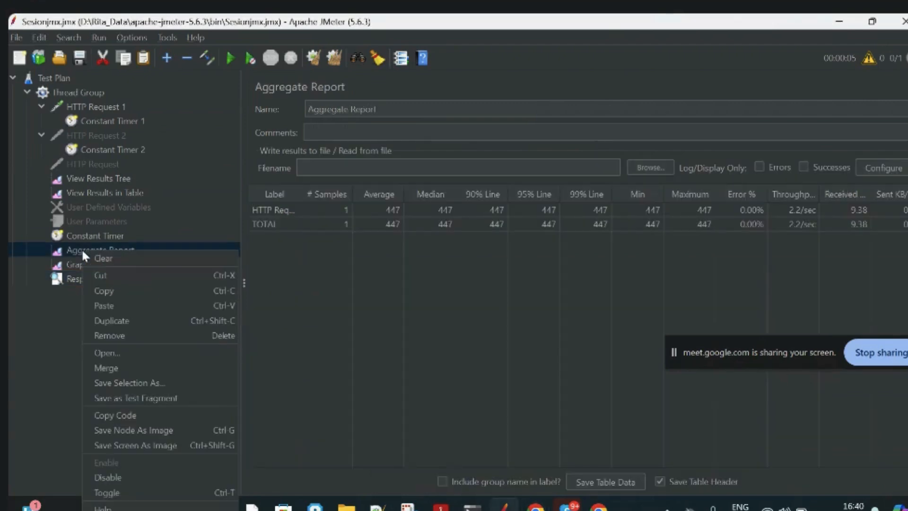
{"action": "left_click", "coordinate": [124, 475]}
{"action": "left_click", "coordinate": [102, 263]}
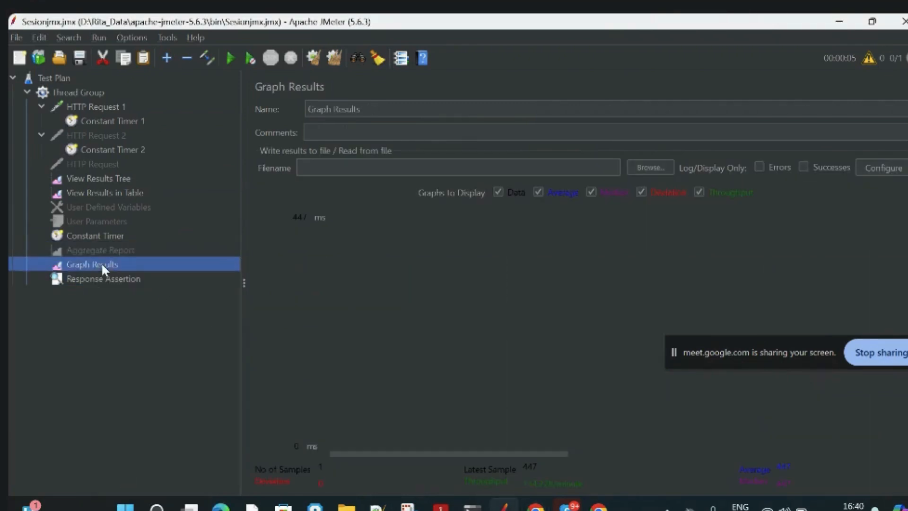
{"action": "right_click", "coordinate": [101, 262]}
{"action": "left_click", "coordinate": [147, 487]}
{"action": "left_click", "coordinate": [106, 177]}
{"action": "left_click", "coordinate": [105, 193]}
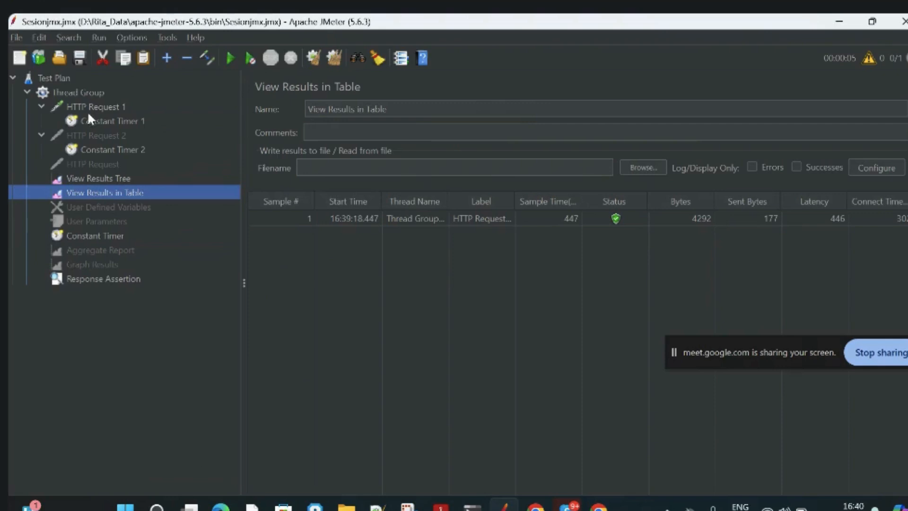
Add 200 as a pattern to test in the Response Assertion.
{"action": "left_click", "coordinate": [83, 95]}
{"action": "left_click", "coordinate": [83, 276]}
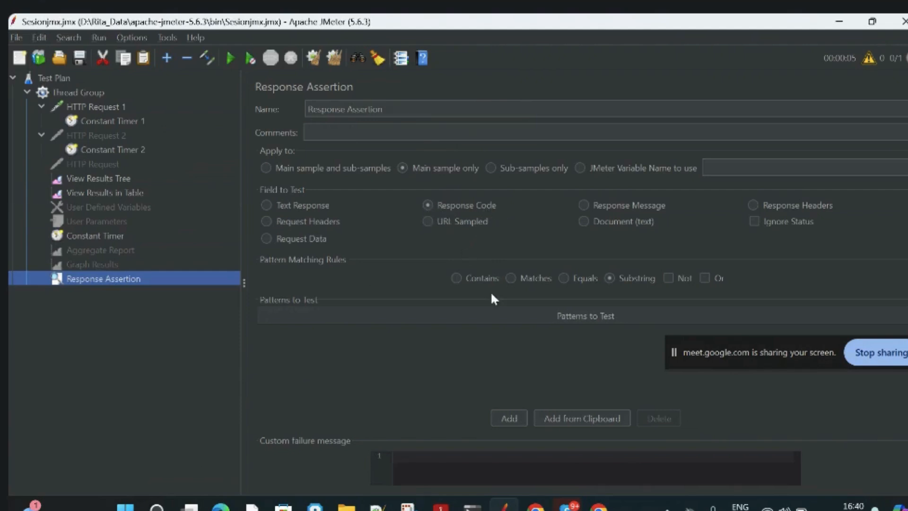
{"action": "left_click", "coordinate": [515, 419]}
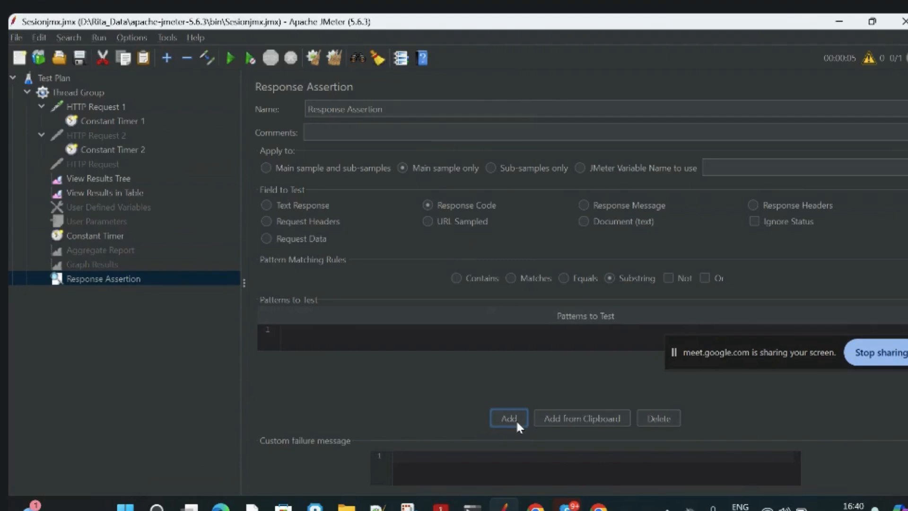
{"action": "left_click", "coordinate": [335, 341]}
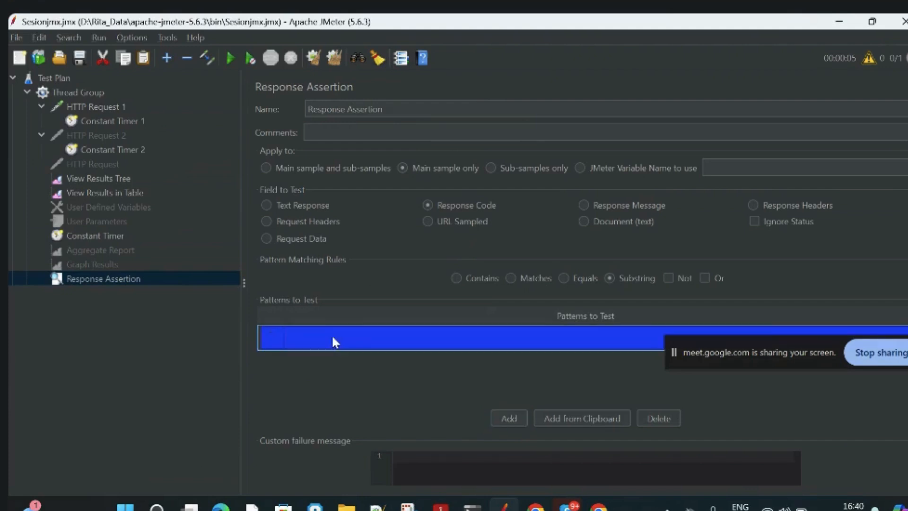
{"action": "double_click", "coordinate": [333, 341]}
{"action": "type", "text": "2"}
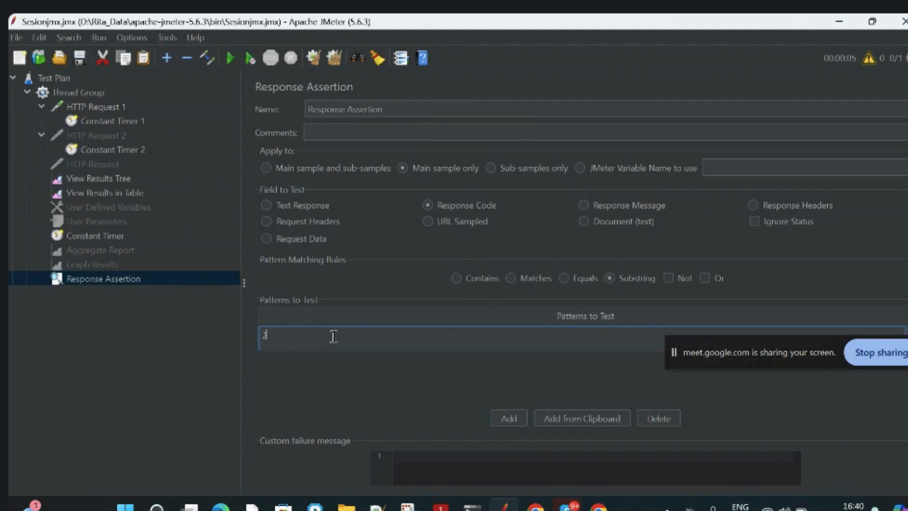
{"action": "type", "text": "00"}
{"action": "left_click", "coordinate": [338, 406]}
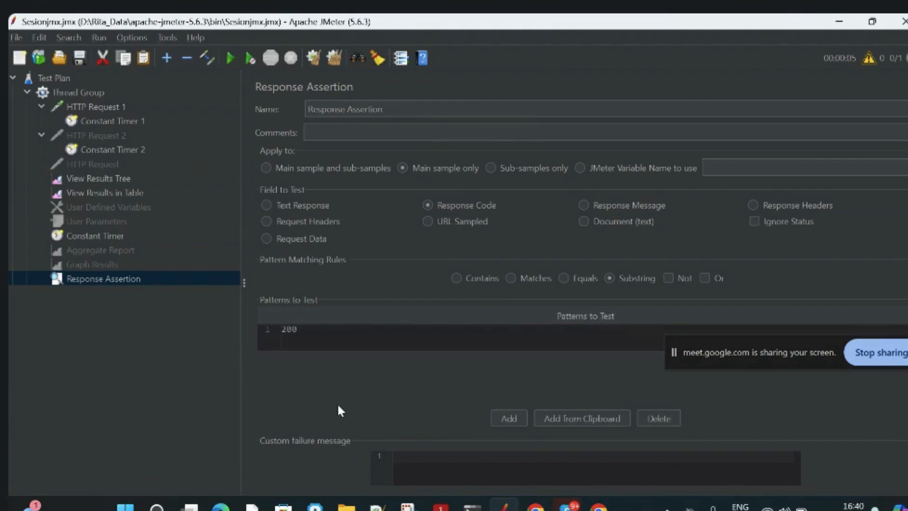
Remove Constant Timer 1 from HTTP Request 1 and confirm the removal.
{"action": "left_click", "coordinate": [98, 108]}
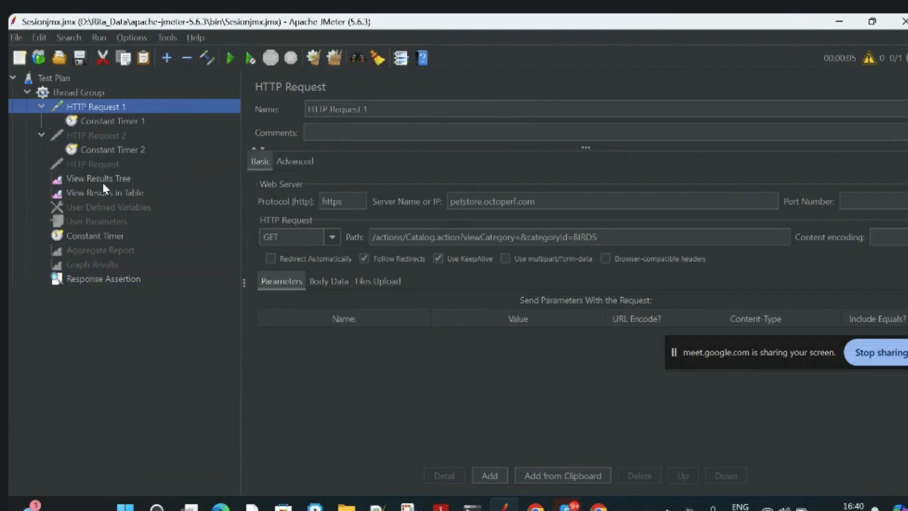
{"action": "left_click", "coordinate": [103, 122]}
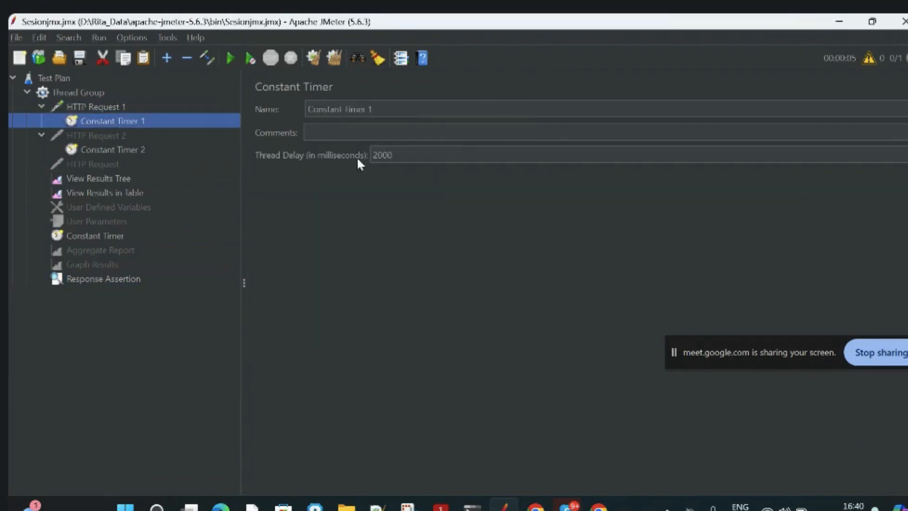
{"action": "double_click", "coordinate": [401, 156]}
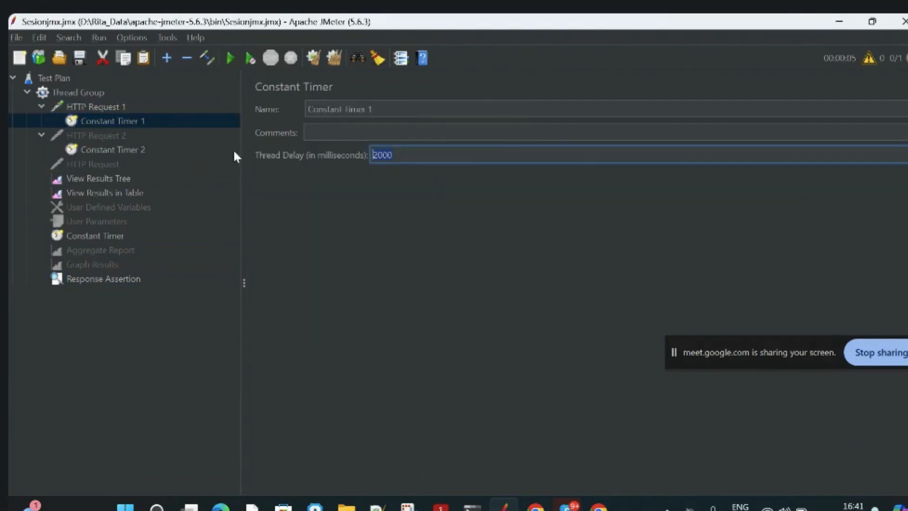
{"action": "right_click", "coordinate": [102, 122]}
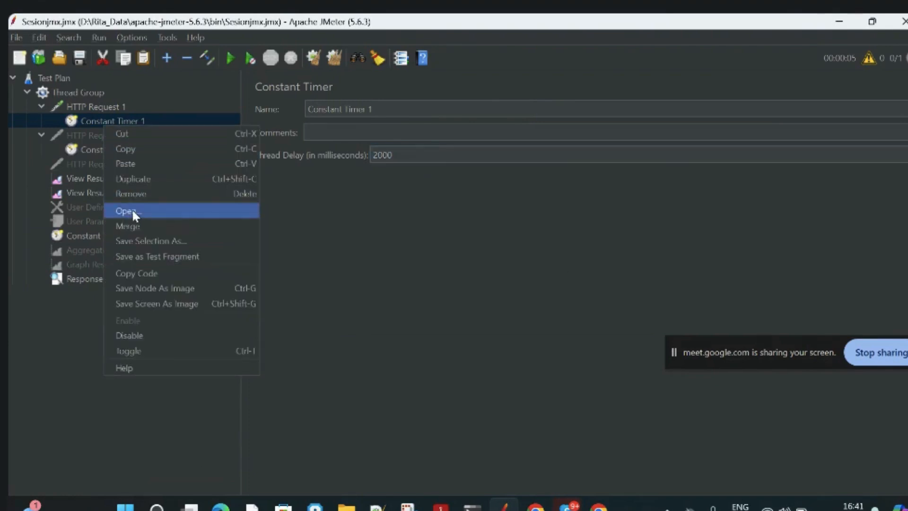
{"action": "left_click", "coordinate": [132, 193]}
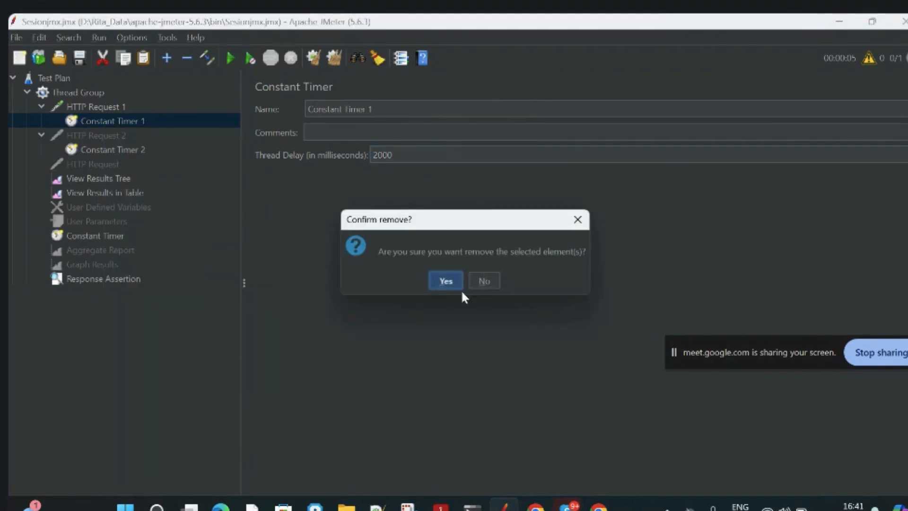
{"action": "left_click", "coordinate": [445, 281]}
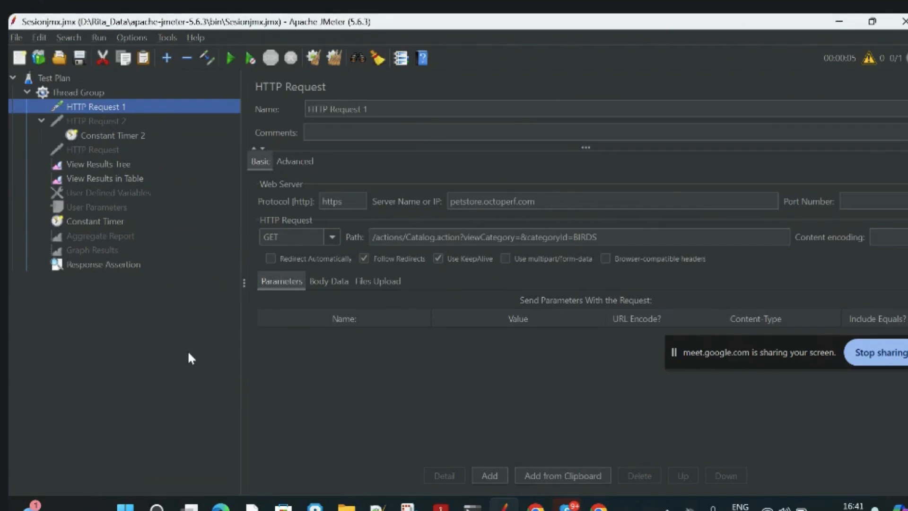
Clear the previous results, run the test plan with the 200 assertion, and select the HTTP Request 1 sample in the results tree.
{"action": "left_click", "coordinate": [93, 222]}
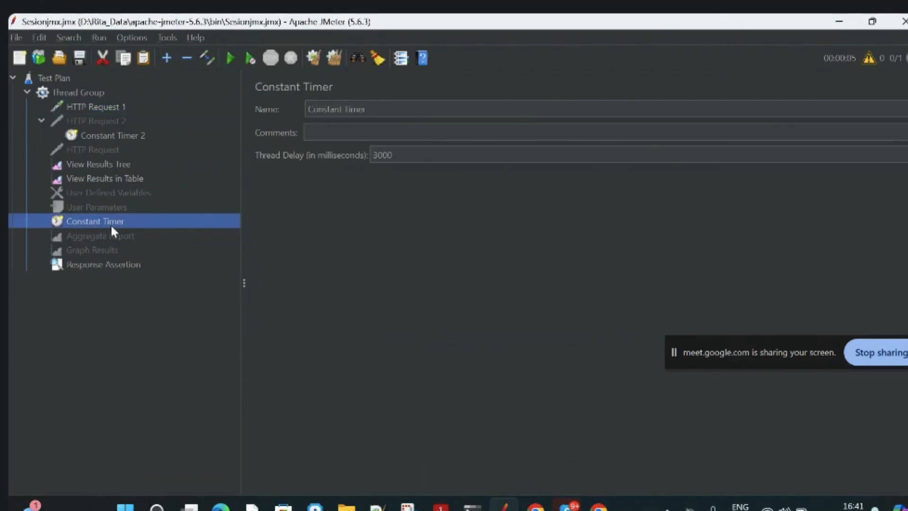
{"action": "left_click", "coordinate": [101, 106]}
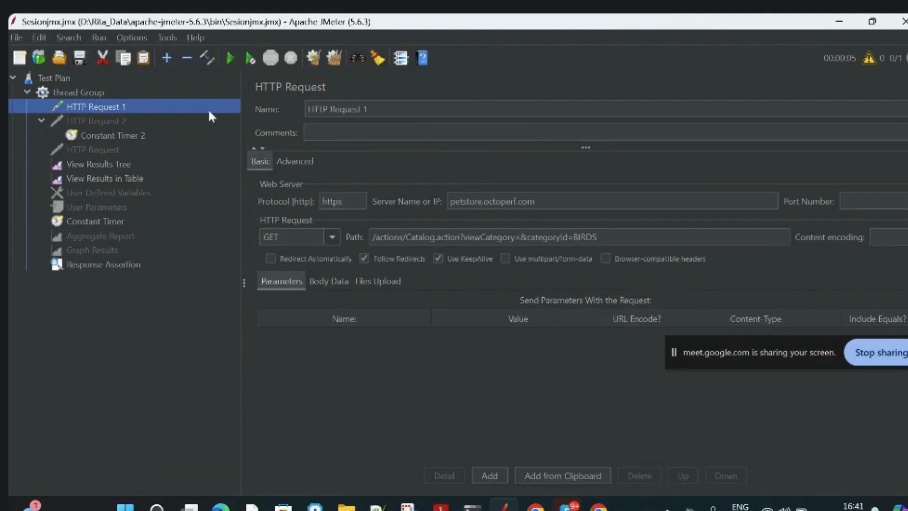
{"action": "left_click", "coordinate": [111, 265]}
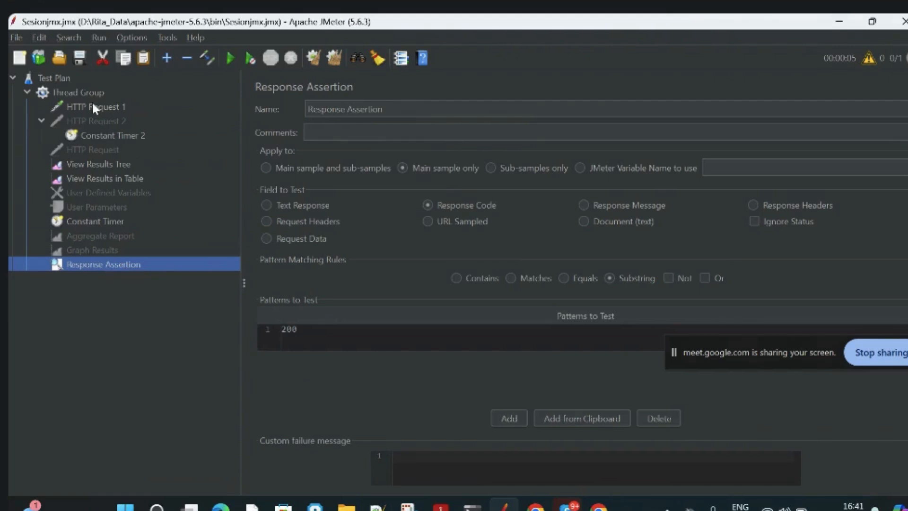
{"action": "left_click", "coordinate": [92, 165]}
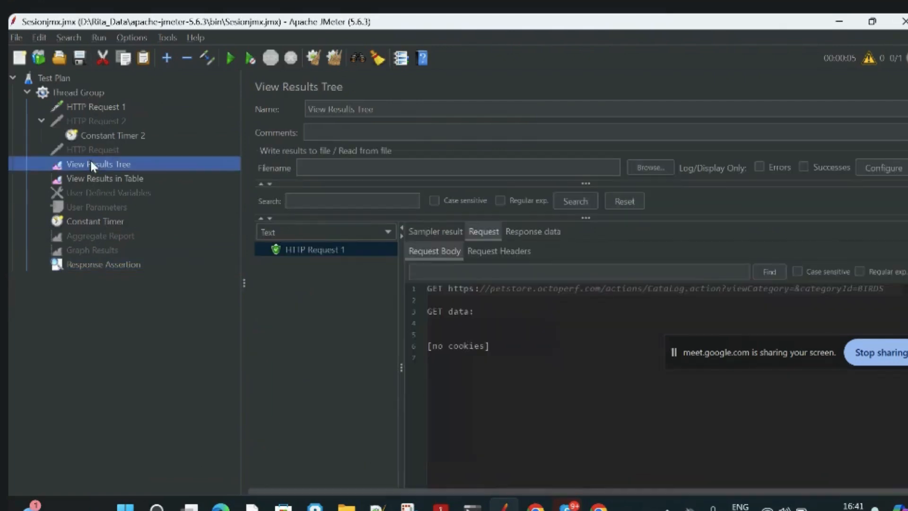
{"action": "left_click", "coordinate": [227, 56]}
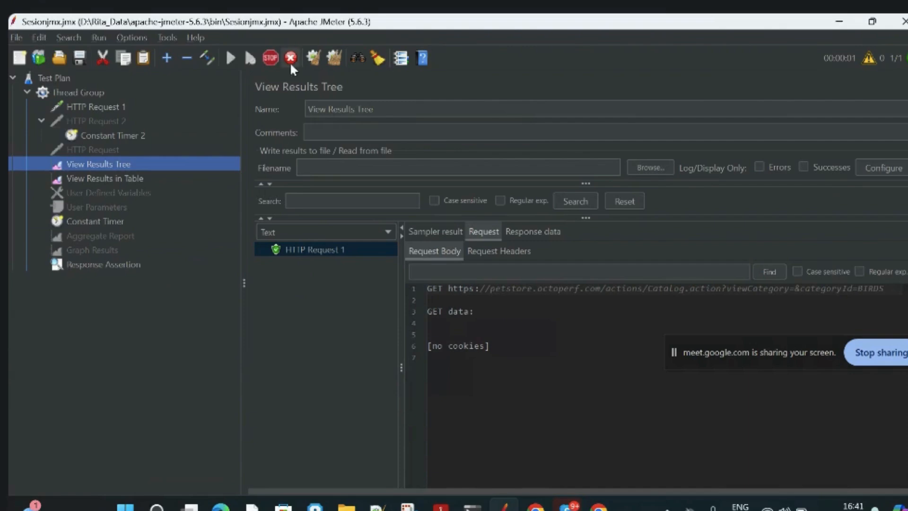
{"action": "left_click", "coordinate": [333, 59]}
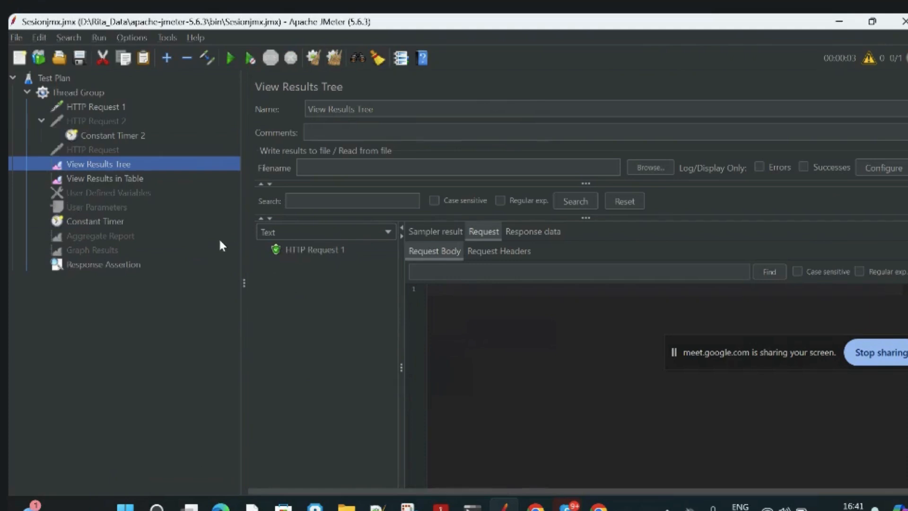
{"action": "left_click", "coordinate": [335, 56]}
{"action": "left_click", "coordinate": [230, 58]}
{"action": "left_click", "coordinate": [329, 255]}
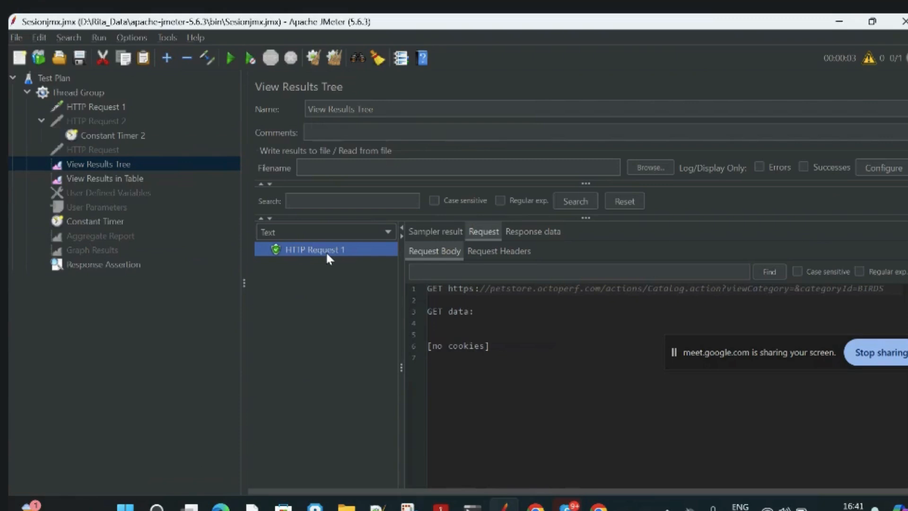
Change the Response Assertion's pattern to test to 205.
{"action": "left_click", "coordinate": [118, 266]}
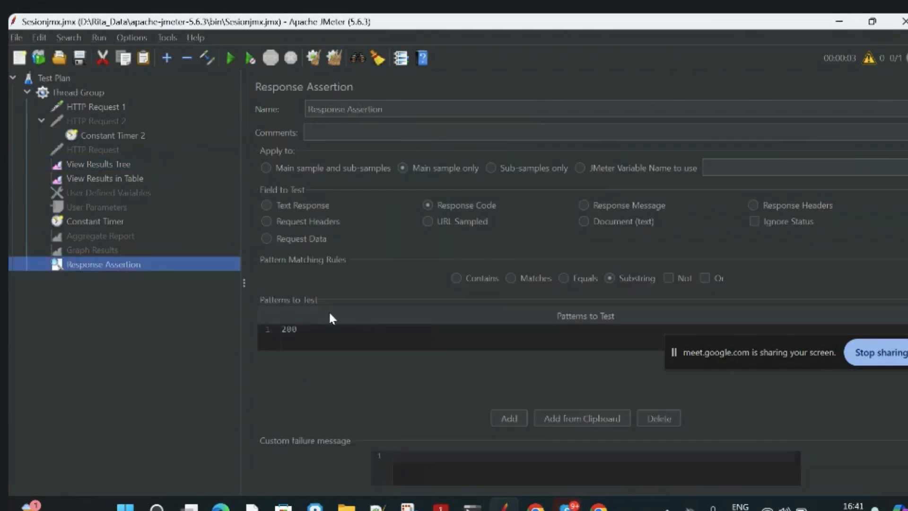
{"action": "double_click", "coordinate": [309, 328]}
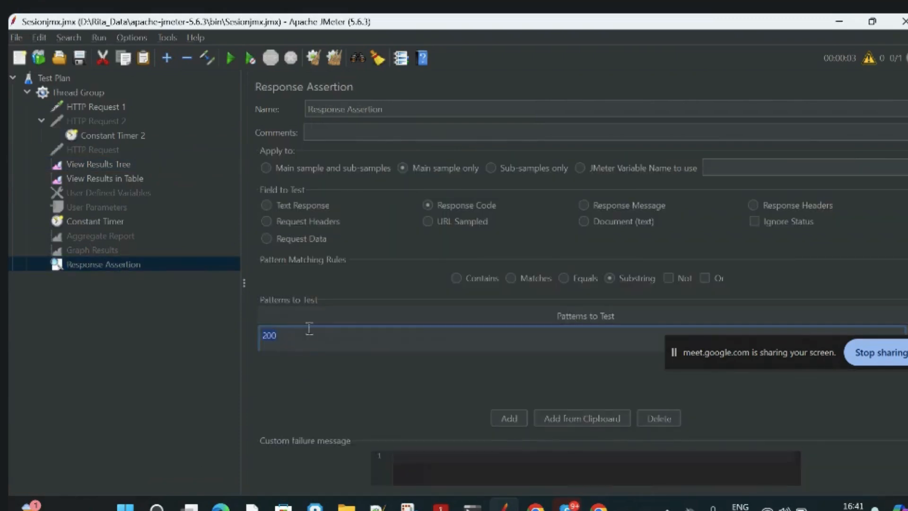
{"action": "key", "text": "BackSpace"}
{"action": "type", "text": "5"}
{"action": "key", "text": "Return"}
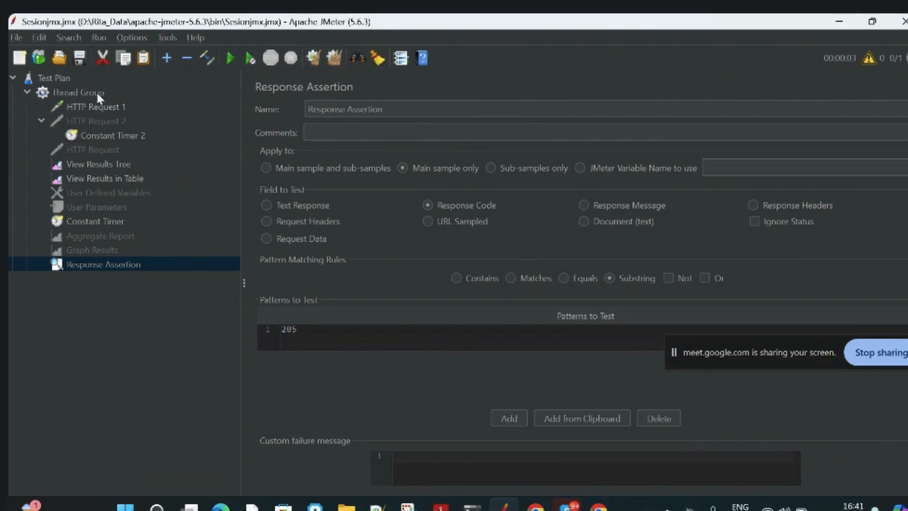
Rerun the test plan with the 205 assertion and inspect the HTTP Request 1 sample's response data in the results tree.
{"action": "left_click", "coordinate": [93, 163]}
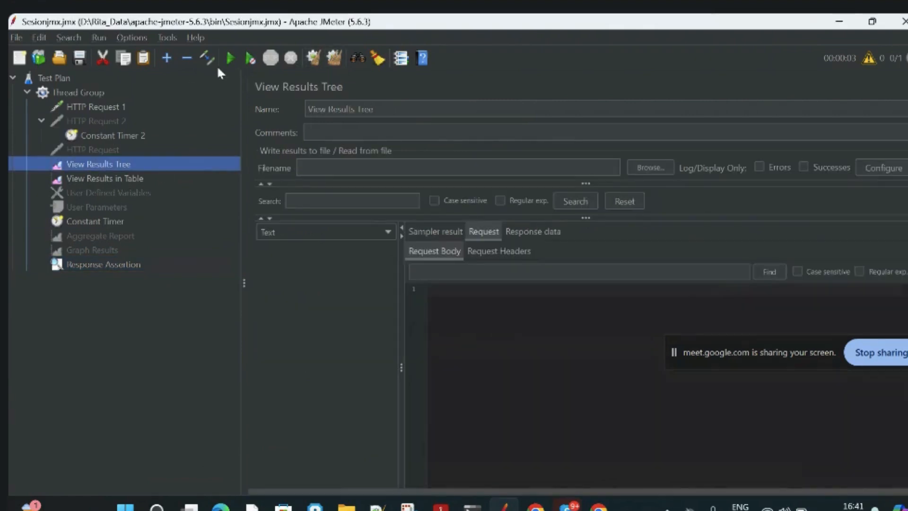
{"action": "left_click", "coordinate": [229, 58]}
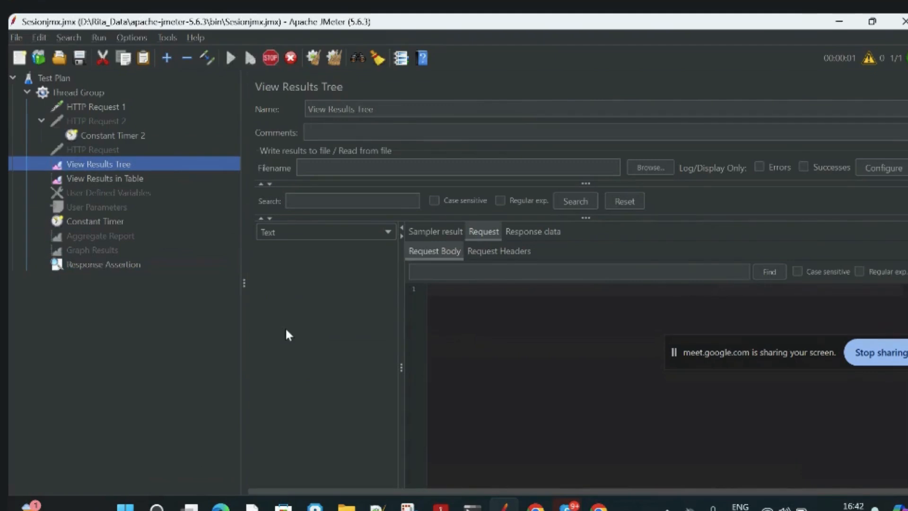
{"action": "left_click", "coordinate": [308, 250]}
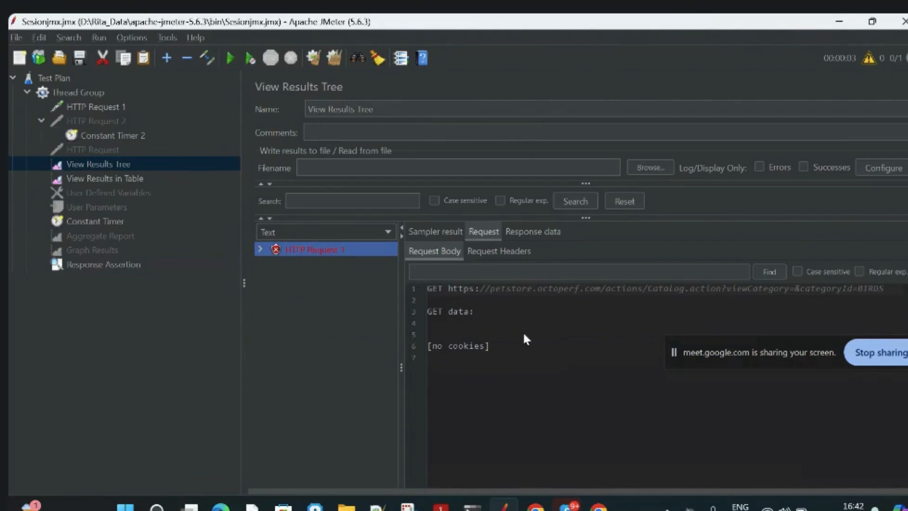
{"action": "left_click", "coordinate": [522, 231]}
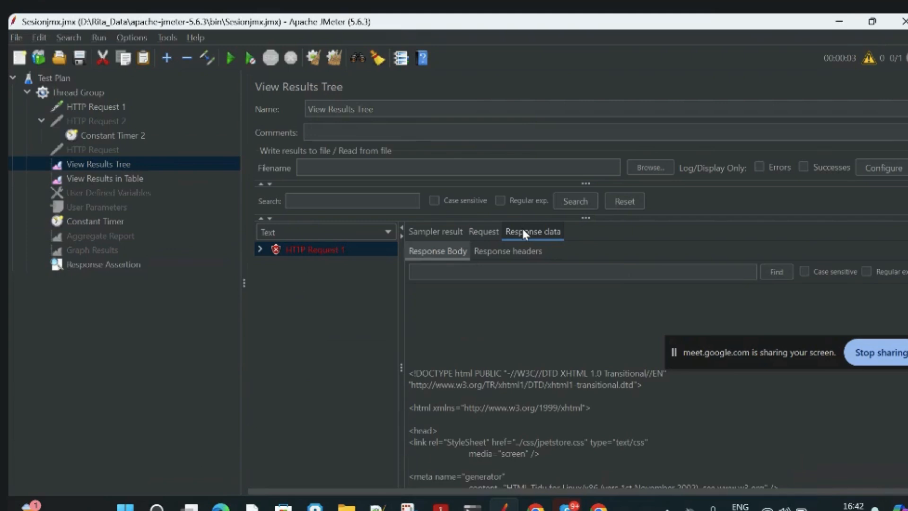
{"action": "left_click", "coordinate": [318, 260]}
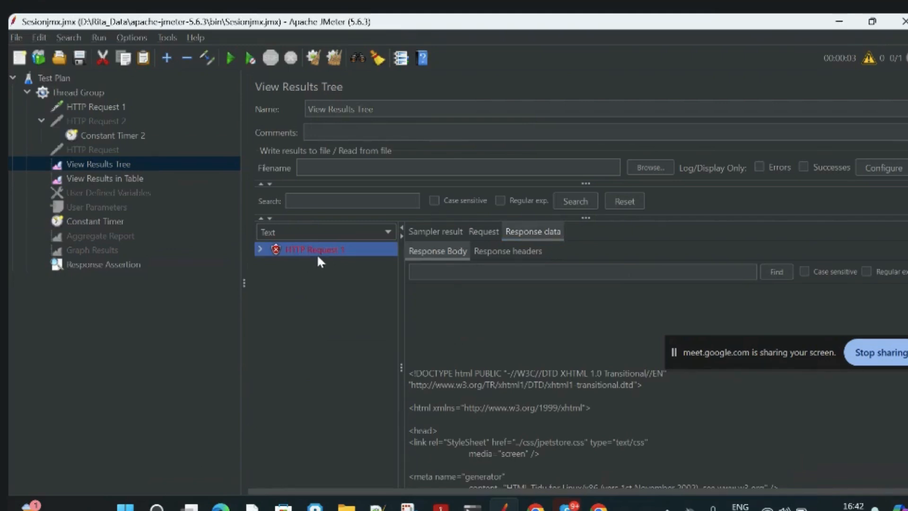
Add a Duration Assertion to the Thread Group.
{"action": "left_click", "coordinate": [79, 96]}
{"action": "right_click", "coordinate": [78, 93]}
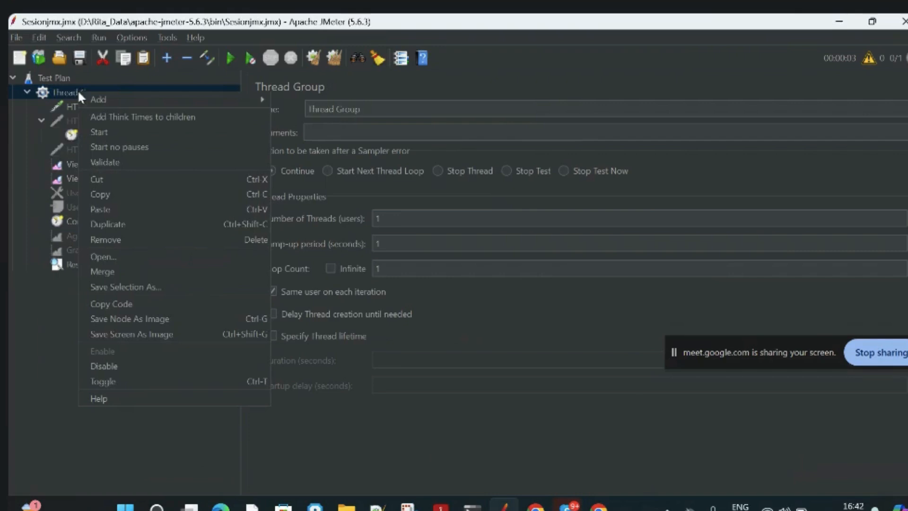
{"action": "mouse_move", "coordinate": [114, 100]}
{"action": "mouse_move", "coordinate": [310, 185]}
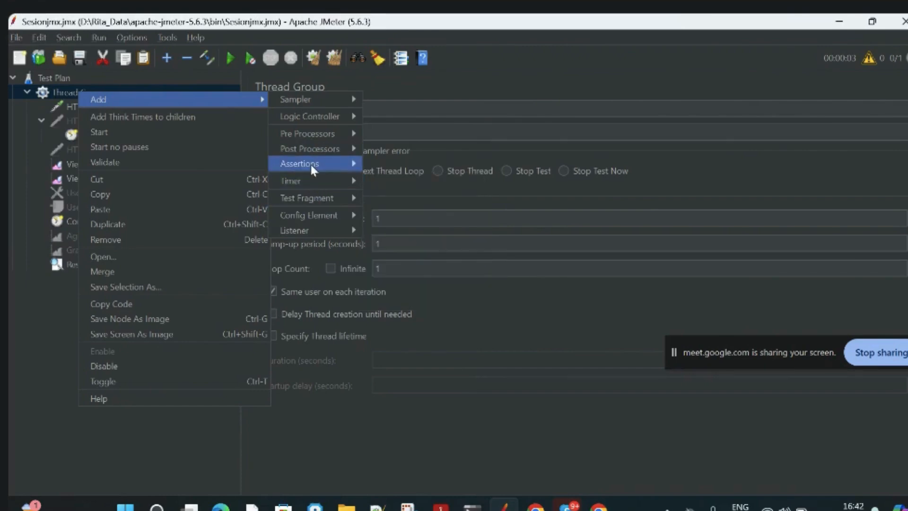
{"action": "mouse_move", "coordinate": [311, 163]}
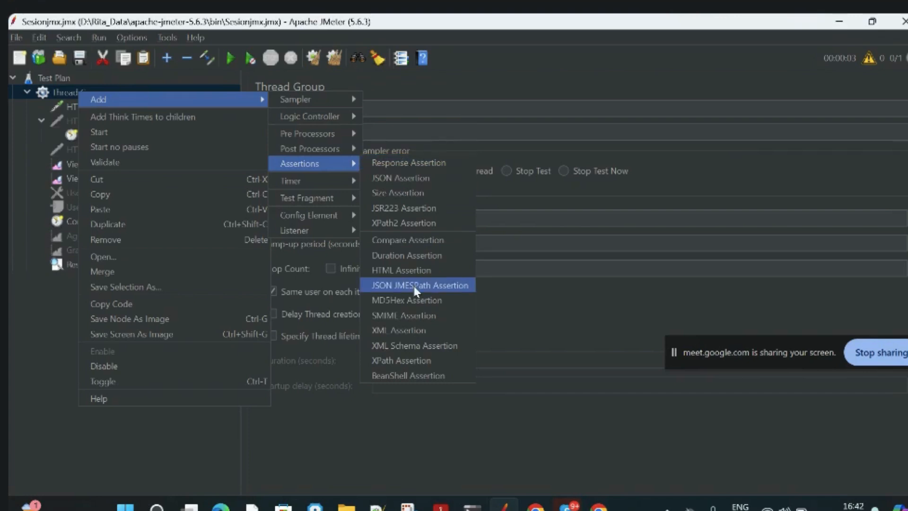
{"action": "left_click", "coordinate": [411, 255]}
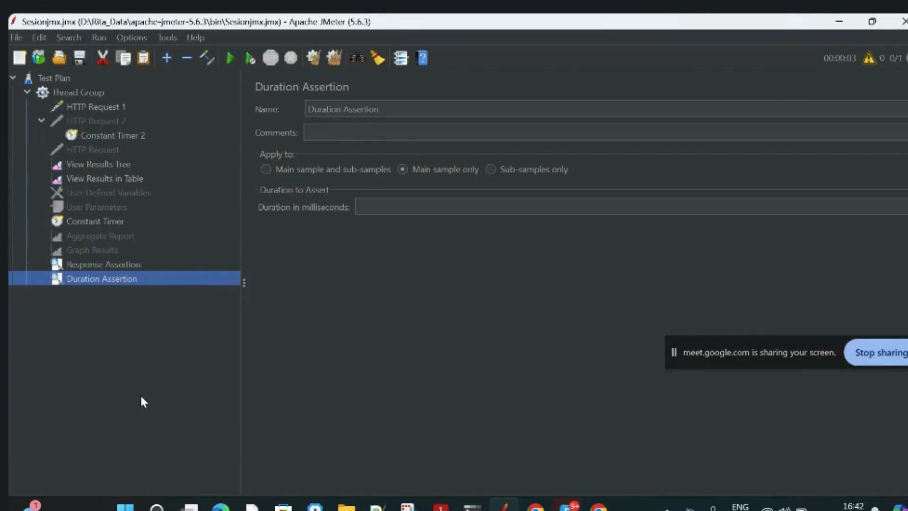
Set the Response Assertion's field to test to Response Message.
{"action": "left_click", "coordinate": [117, 268]}
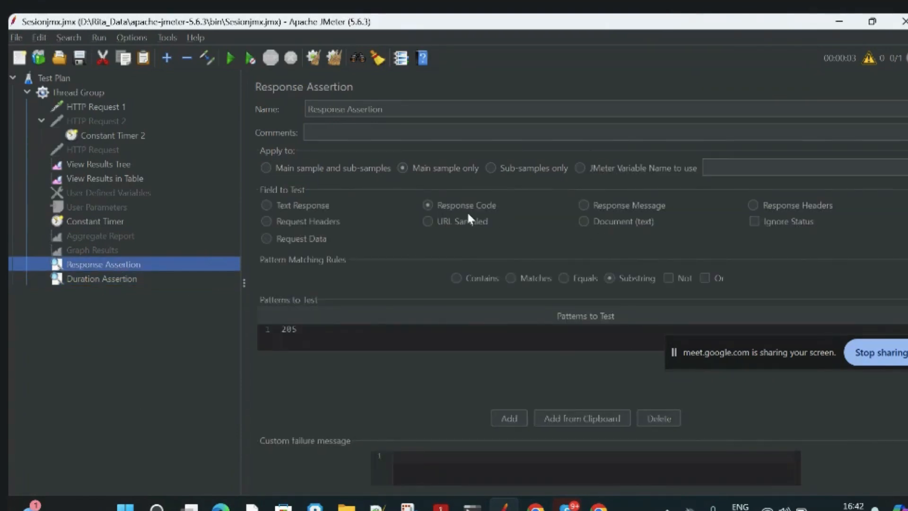
{"action": "left_click", "coordinate": [584, 206]}
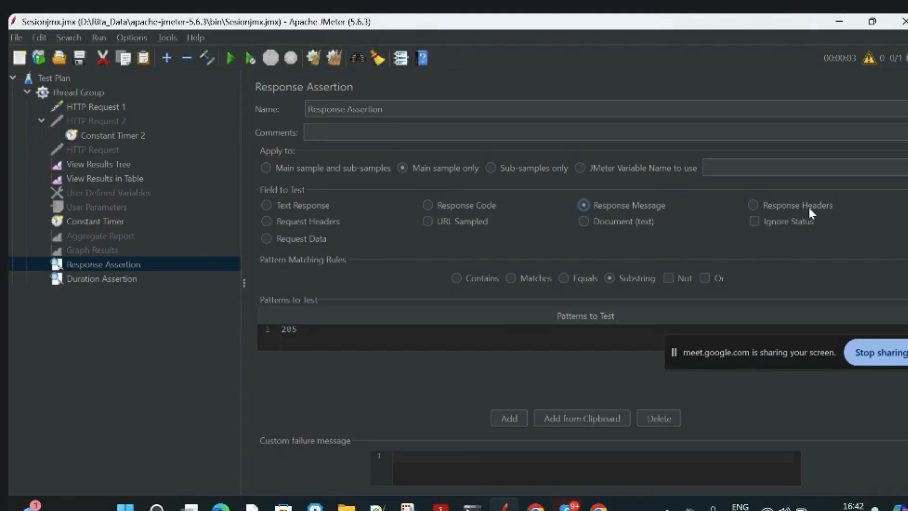
Set the Response Assertion's field to test to Response Headers.
{"action": "left_click", "coordinate": [796, 207]}
{"action": "left_click", "coordinate": [428, 207]}
{"action": "left_click", "coordinate": [753, 204]}
Review the Duration Assertion and HTTP Request 1 settings, and check the request's sample time in the results table.
{"action": "left_click", "coordinate": [131, 279]}
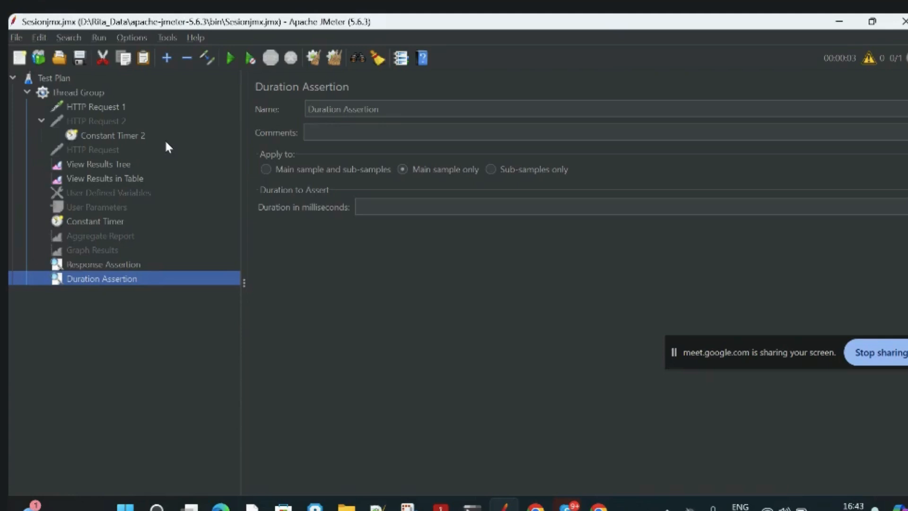
{"action": "left_click", "coordinate": [101, 107]}
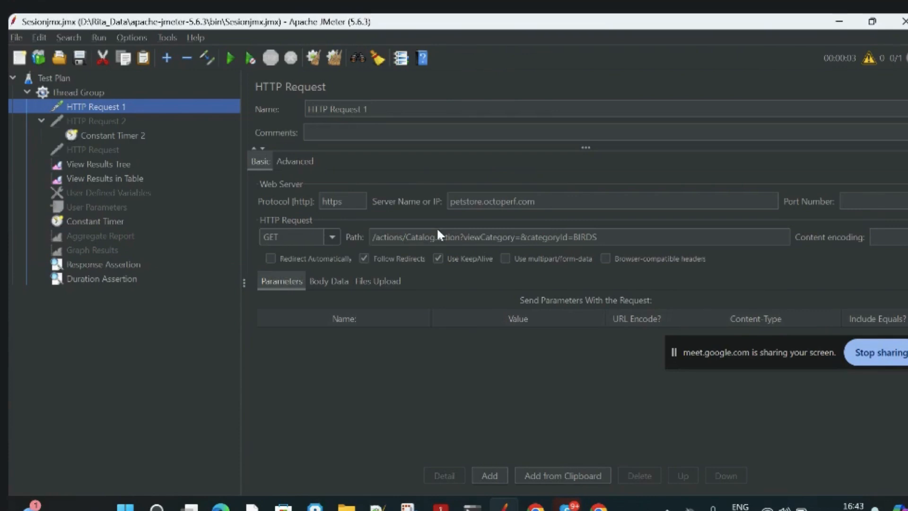
{"action": "left_click", "coordinate": [145, 279]}
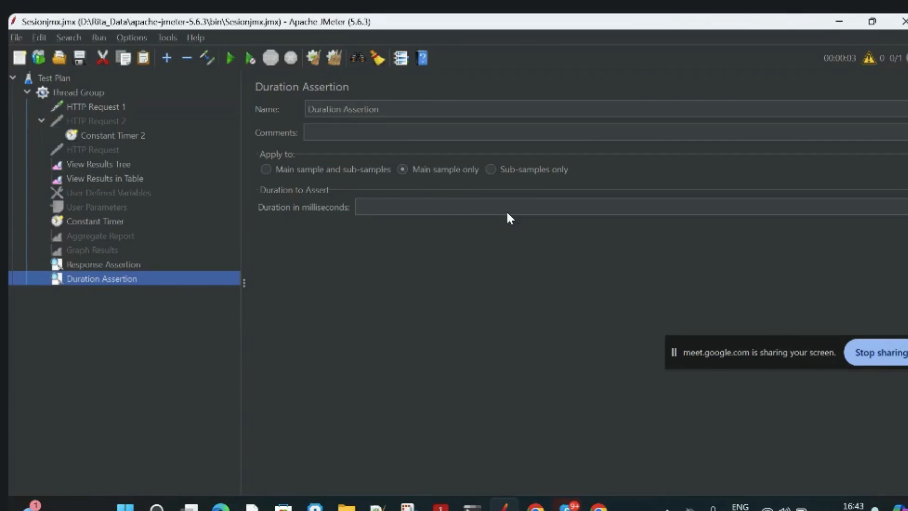
{"action": "left_click", "coordinate": [85, 109]}
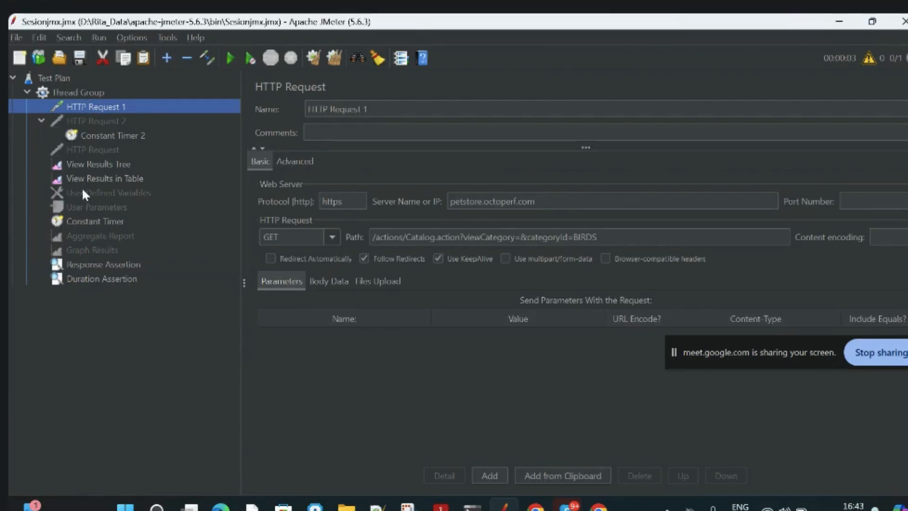
{"action": "left_click", "coordinate": [86, 166]}
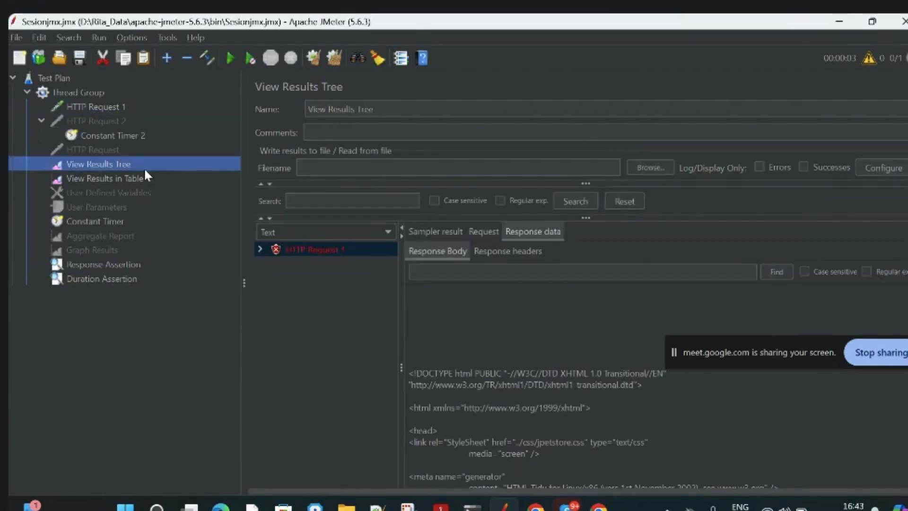
{"action": "left_click", "coordinate": [98, 179]}
{"action": "left_click", "coordinate": [557, 220]}
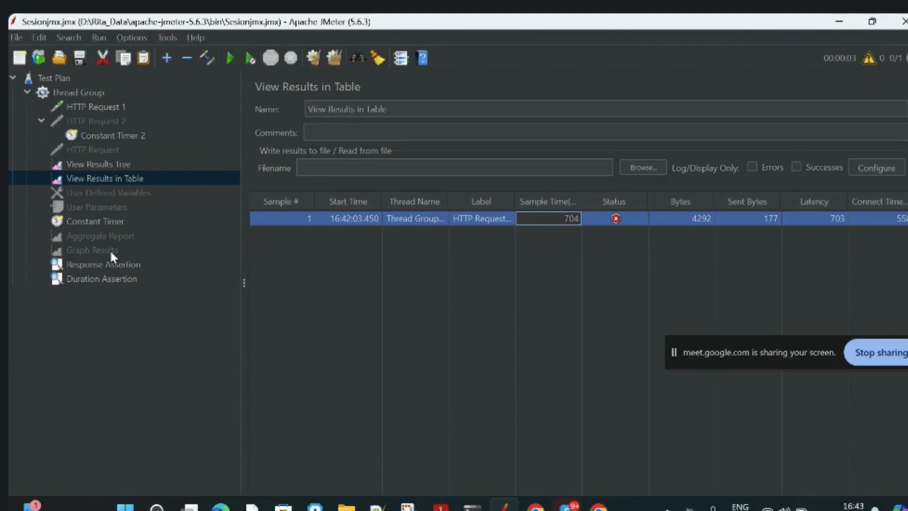
{"action": "right_click", "coordinate": [96, 268]}
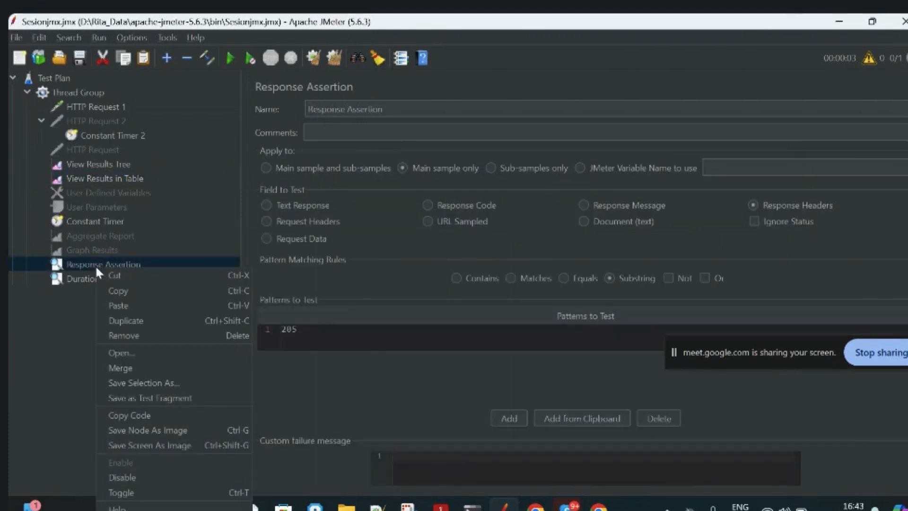
{"action": "left_click", "coordinate": [132, 473]}
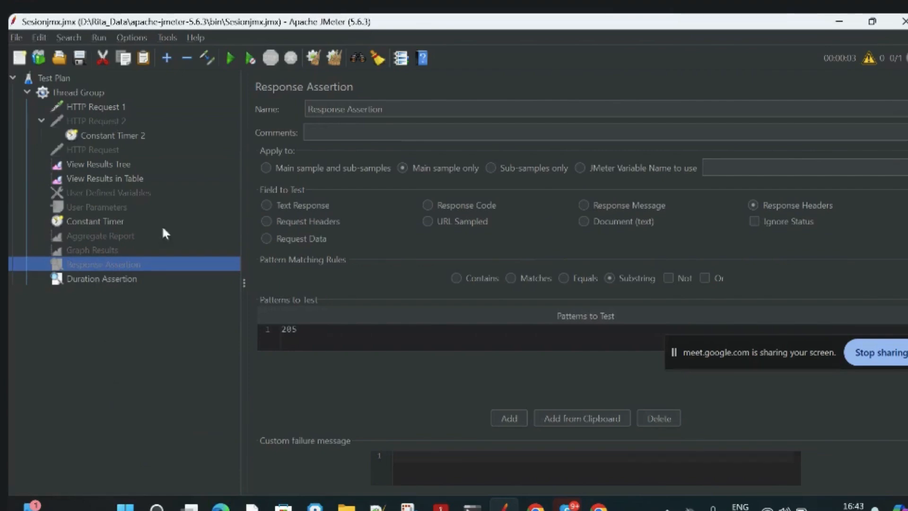
{"action": "right_click", "coordinate": [139, 261]}
{"action": "left_click", "coordinate": [181, 455]}
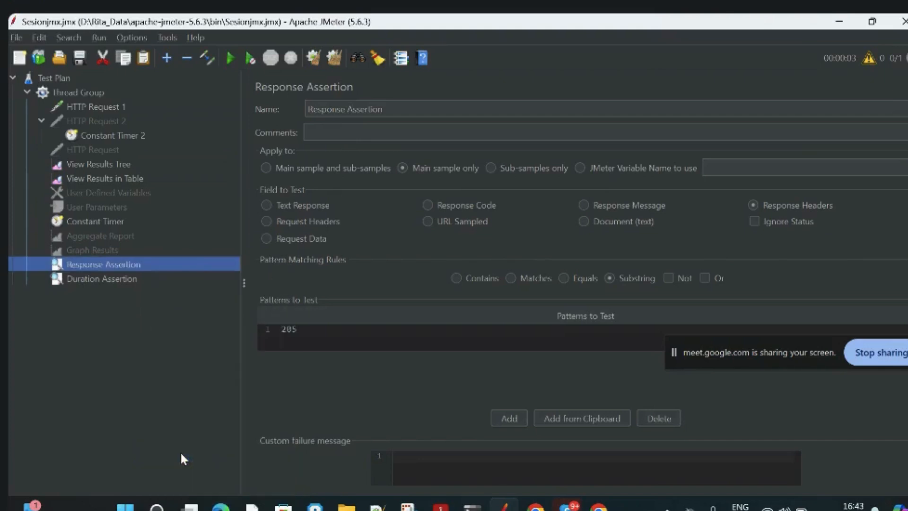
Change the Response Assertion's pattern to test to 200 and save the test plan.
{"action": "left_click", "coordinate": [302, 323]}
{"action": "left_click", "coordinate": [303, 322]}
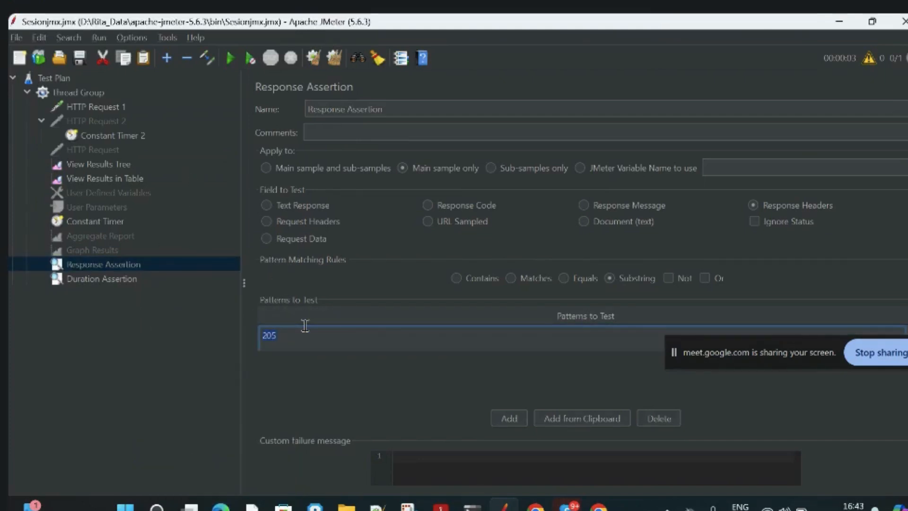
{"action": "type", "text": "200"}
{"action": "key", "text": "Return"}
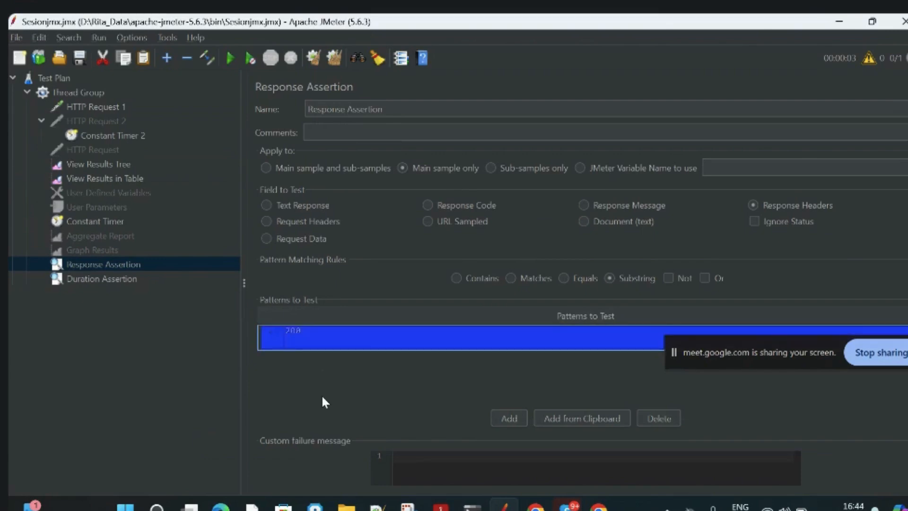
{"action": "key", "text": "ctrl+s"}
Set the Duration Assertion's duration to 600 milliseconds.
{"action": "left_click", "coordinate": [112, 283]}
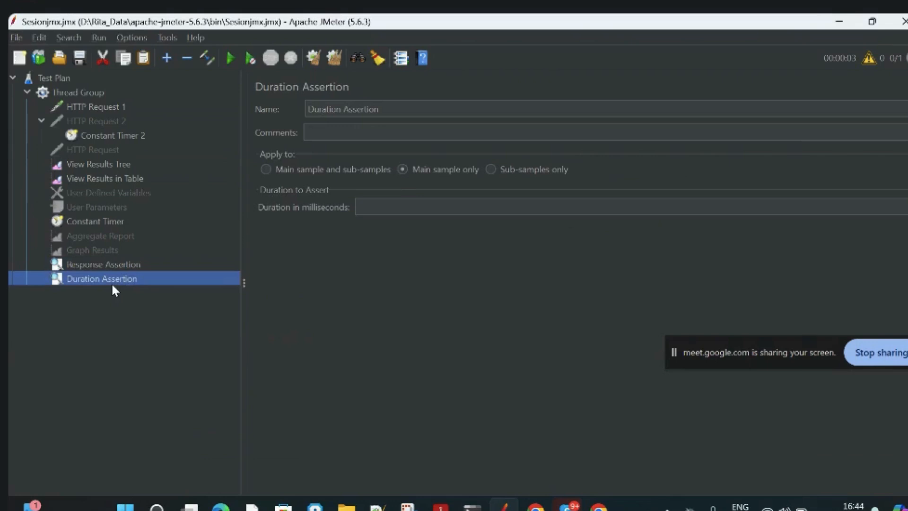
{"action": "left_click", "coordinate": [374, 210]}
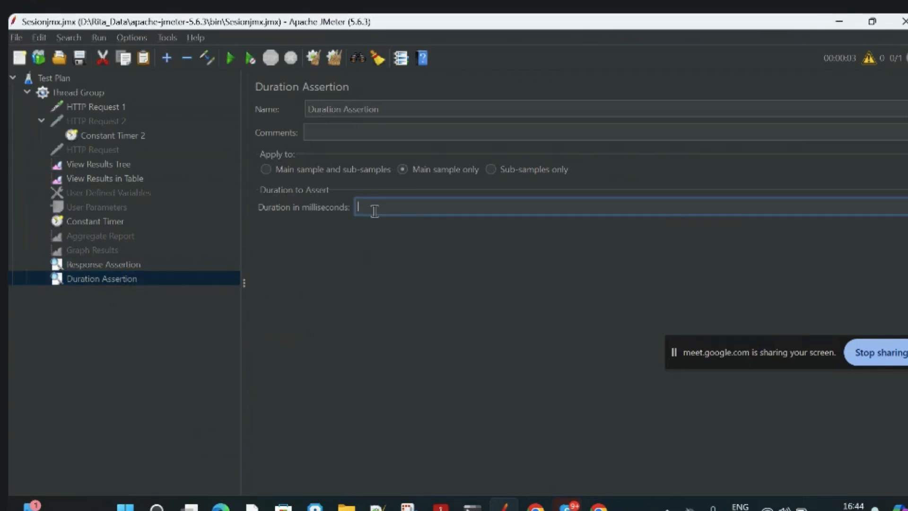
{"action": "type", "text": "600"}
Clear the old results, rerun the test plan, and inspect the Duration Assertion result under HTTP Request 1 in the results tree.
{"action": "left_click", "coordinate": [103, 165]}
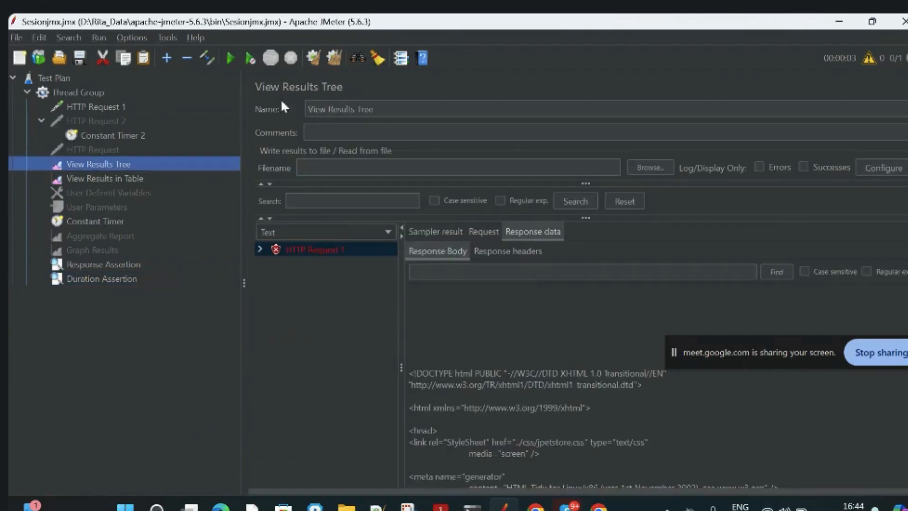
{"action": "left_click", "coordinate": [334, 57]}
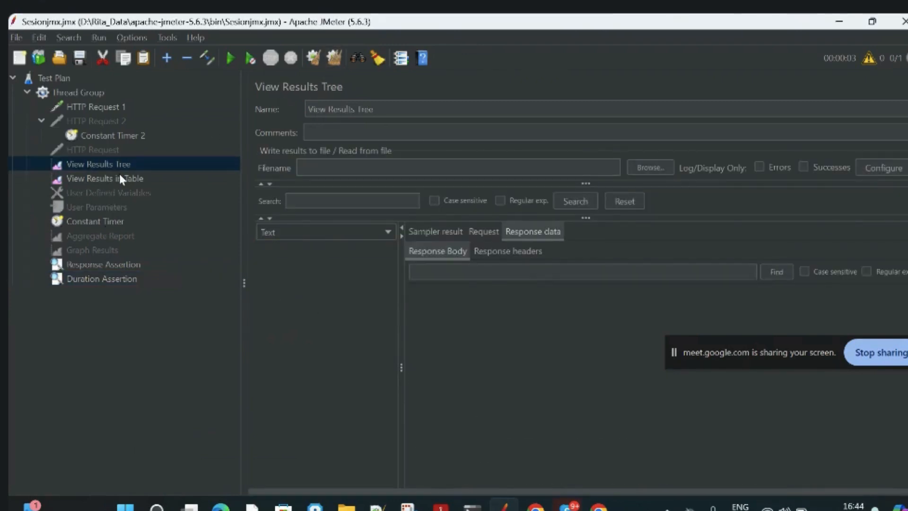
{"action": "left_click", "coordinate": [230, 58]}
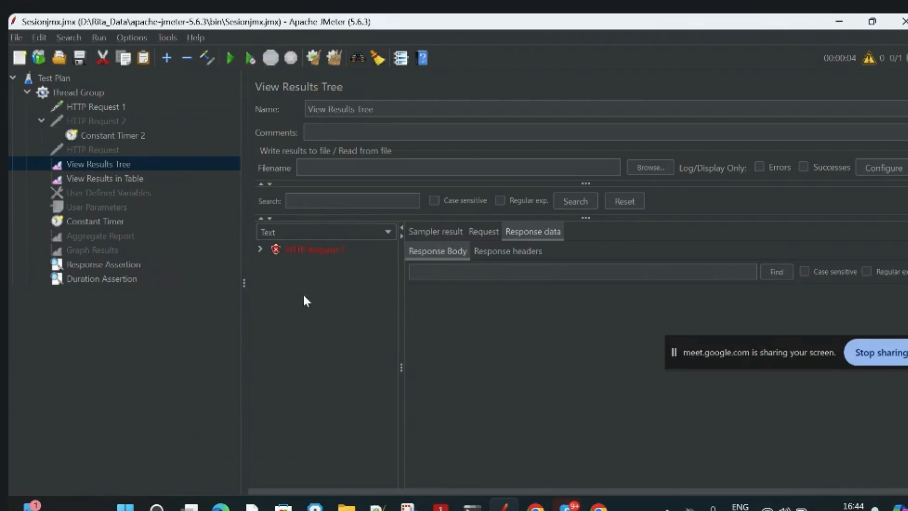
{"action": "left_click", "coordinate": [302, 249]}
{"action": "left_click", "coordinate": [260, 250]}
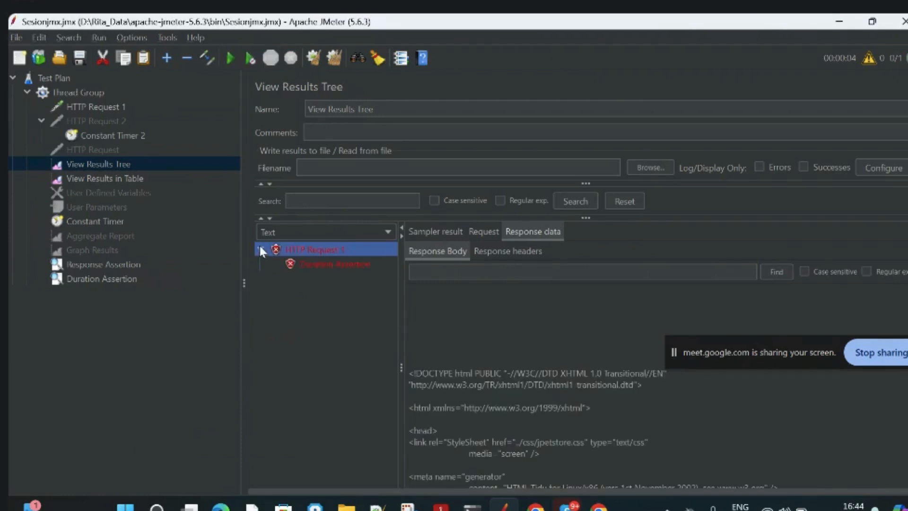
{"action": "left_click", "coordinate": [316, 264]}
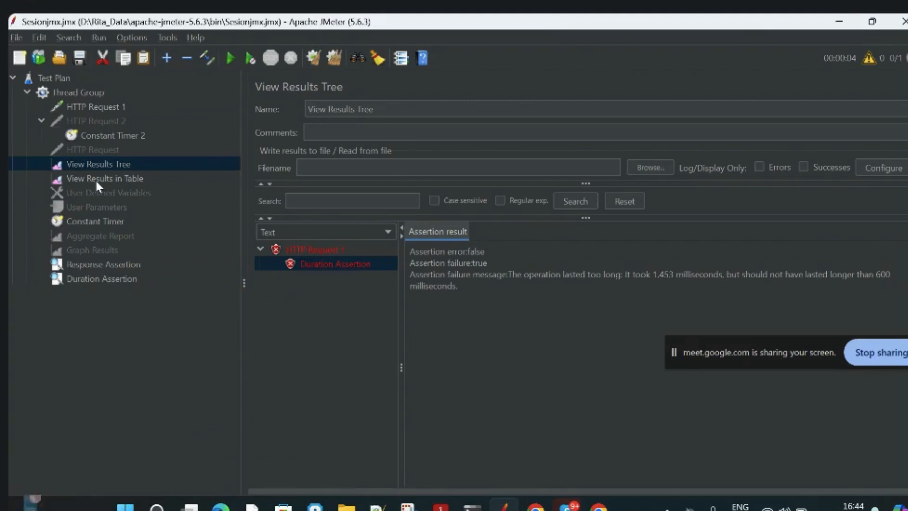
Change the Duration Assertion's duration to 1600 milliseconds.
{"action": "left_click", "coordinate": [121, 281]}
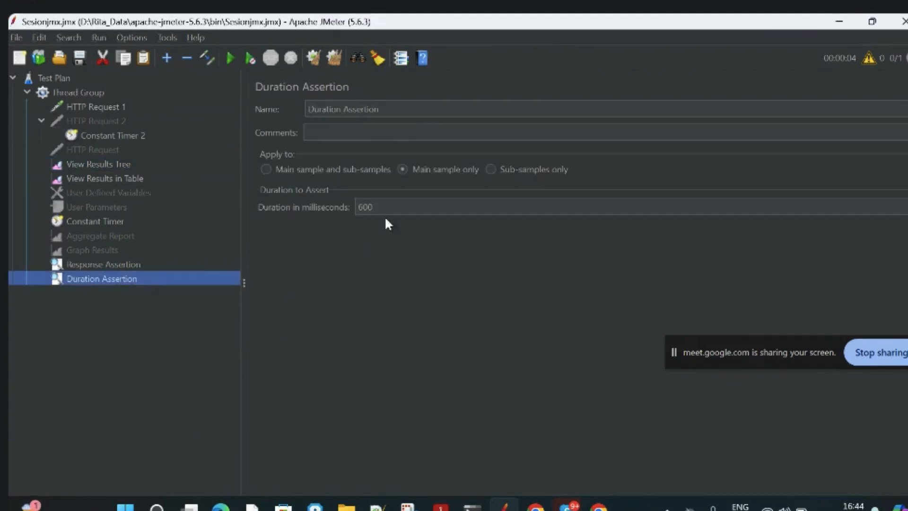
{"action": "left_click", "coordinate": [376, 207]}
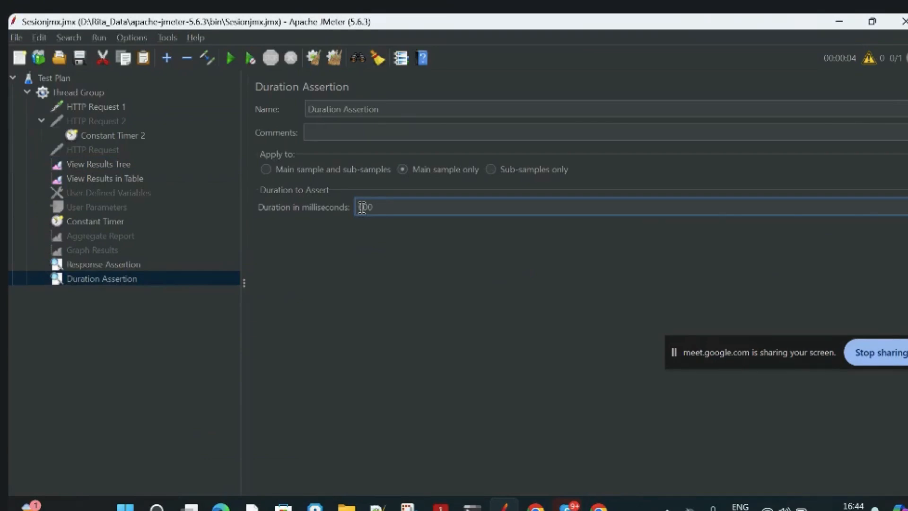
{"action": "type", "text": "1600"}
Clear the results, rerun the test plan with the 1600 ms limit, and inspect the HTTP Request 1 sampler result.
{"action": "left_click", "coordinate": [102, 165]}
{"action": "left_click", "coordinate": [335, 58]}
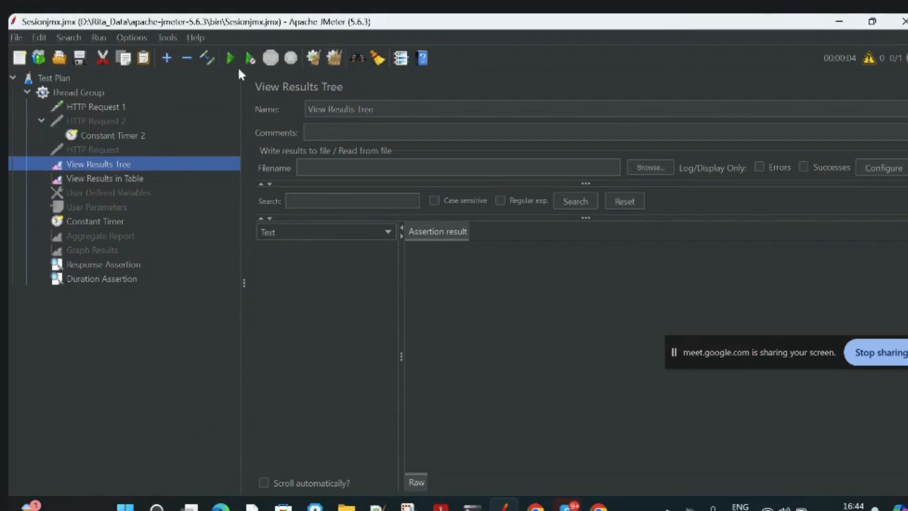
{"action": "left_click", "coordinate": [88, 93]}
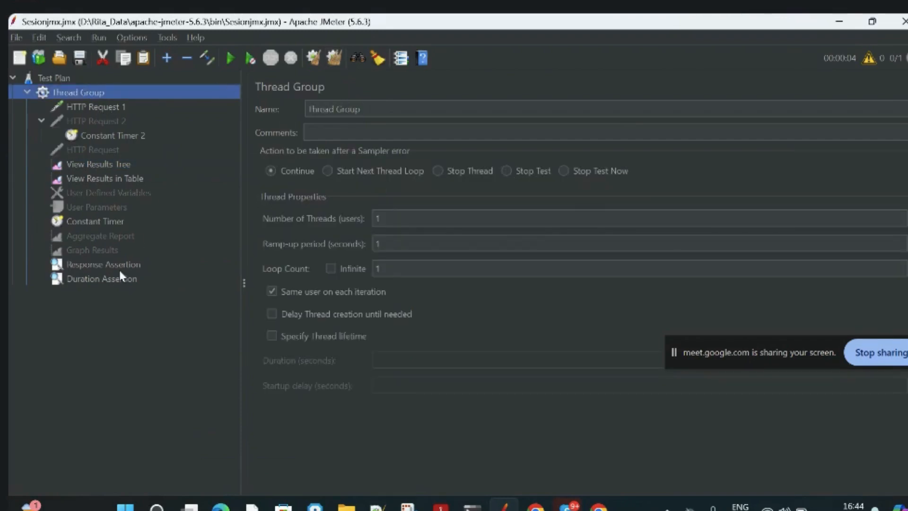
{"action": "left_click", "coordinate": [109, 164]}
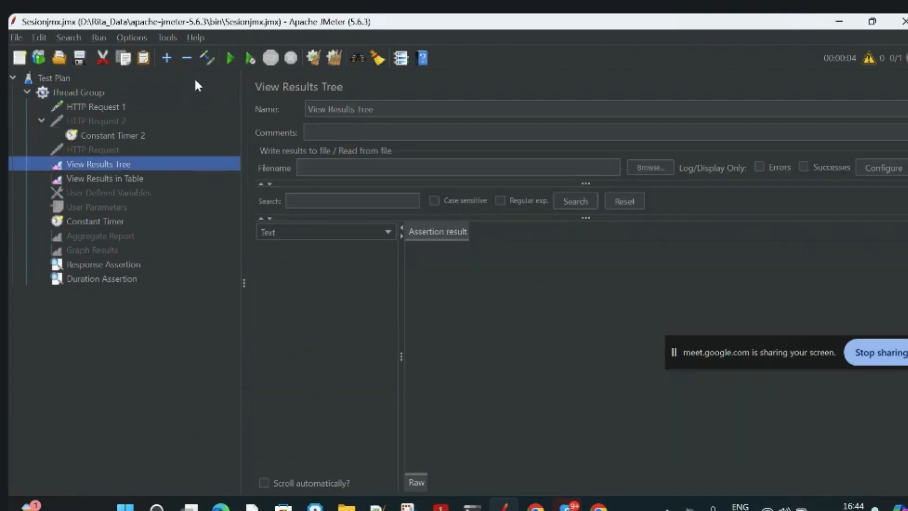
{"action": "left_click", "coordinate": [231, 57]}
{"action": "left_click", "coordinate": [302, 250]}
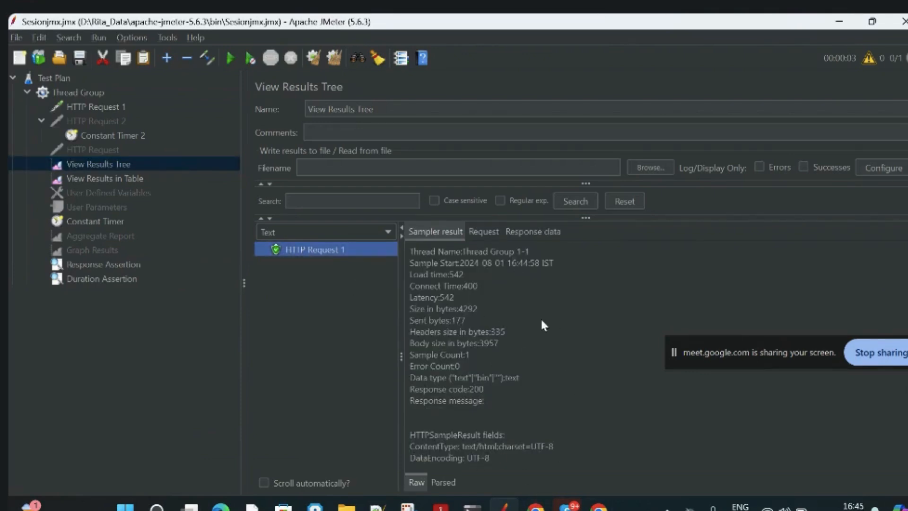
{"action": "left_click", "coordinate": [59, 78]}
{"action": "left_click", "coordinate": [101, 94]}
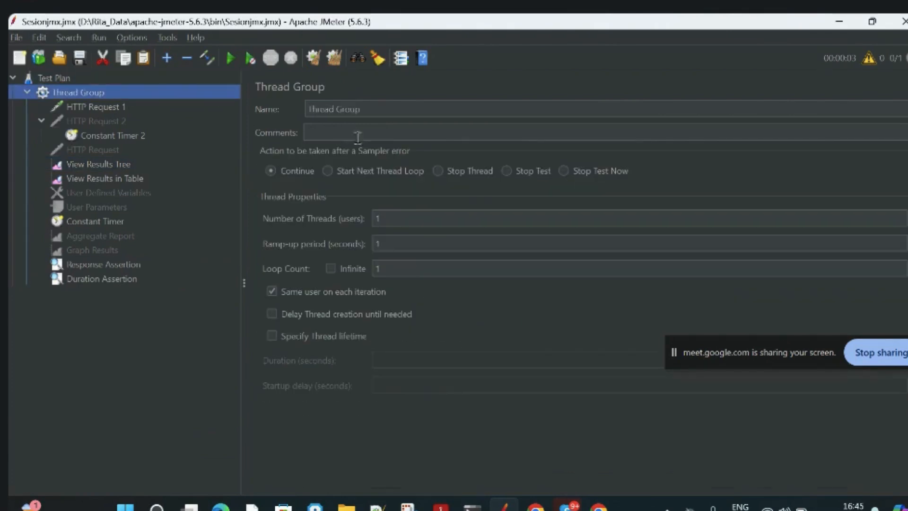
{"action": "right_click", "coordinate": [126, 92]}
{"action": "mouse_move", "coordinate": [160, 104]}
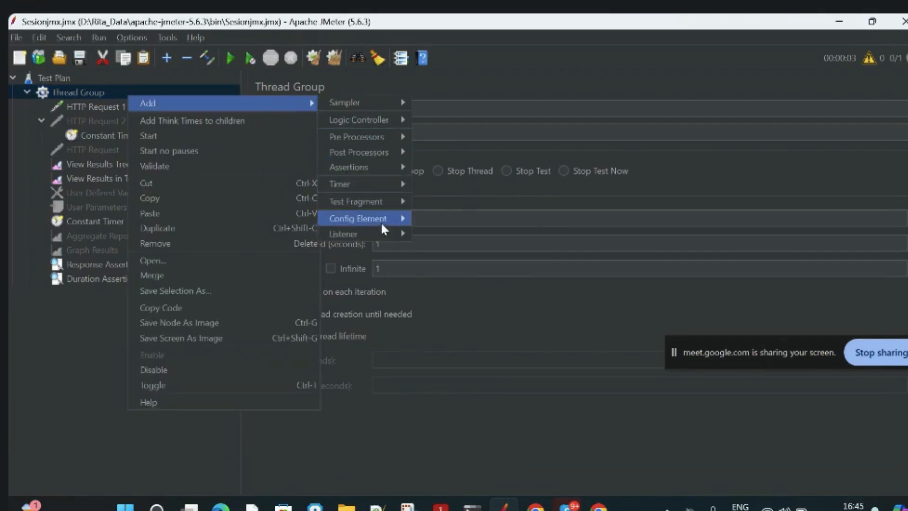
{"action": "mouse_move", "coordinate": [375, 171]}
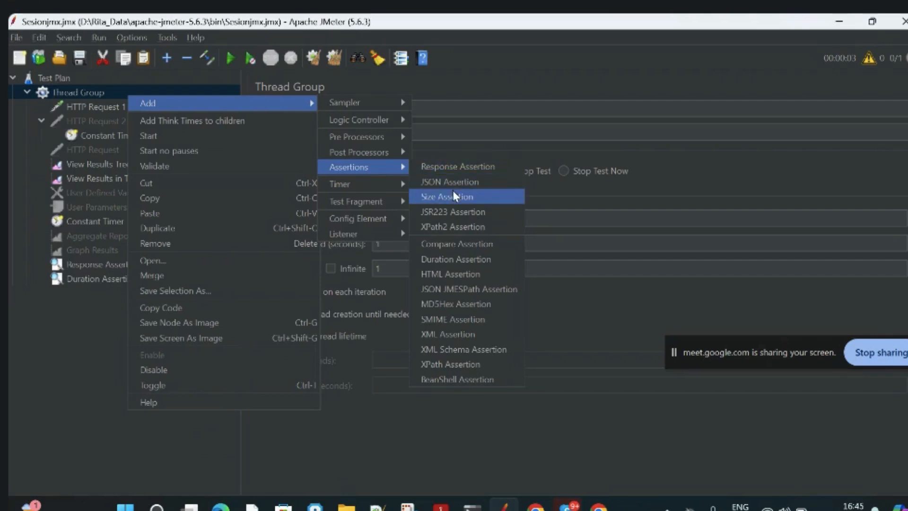
{"action": "left_click", "coordinate": [406, 407]}
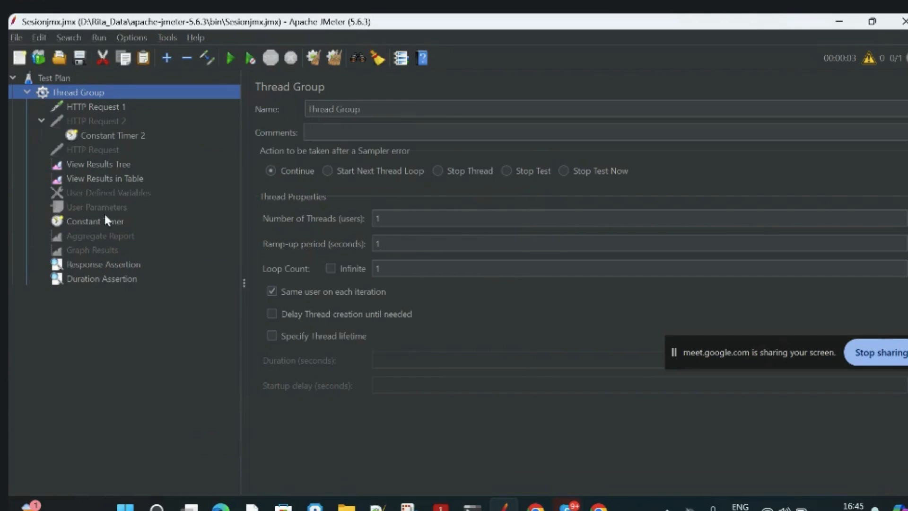
Check the HTTP Request 1 sample's size in bytes in the results table.
{"action": "left_click", "coordinate": [99, 161]}
{"action": "left_click", "coordinate": [99, 178]}
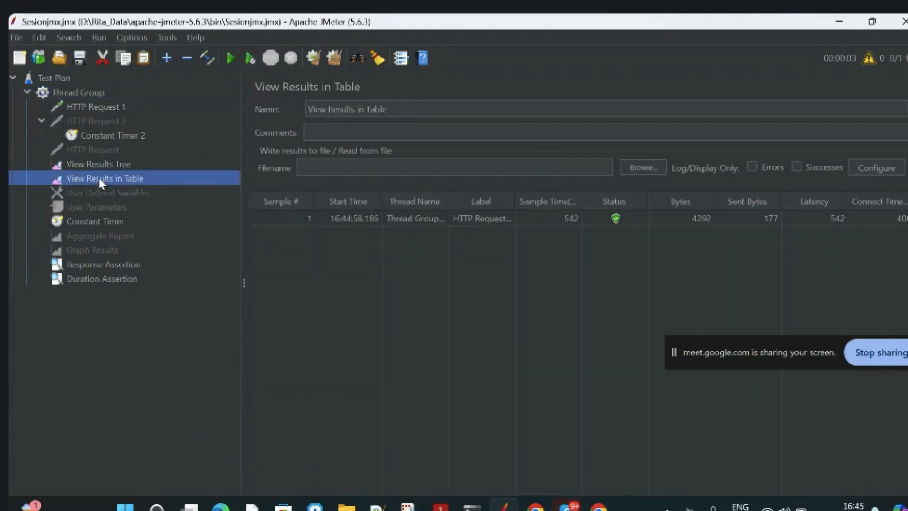
{"action": "left_click", "coordinate": [702, 220]}
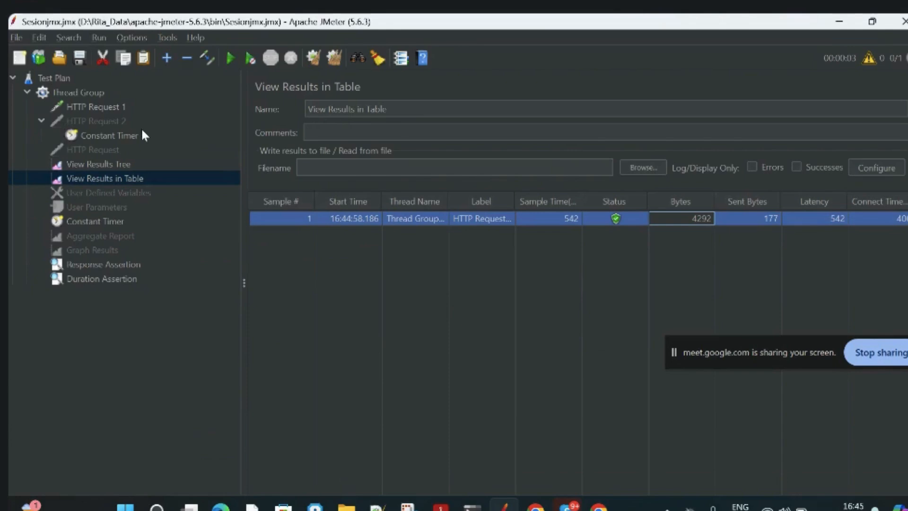
Add a Size Assertion to the Thread Group.
{"action": "left_click", "coordinate": [75, 90]}
{"action": "right_click", "coordinate": [75, 90]}
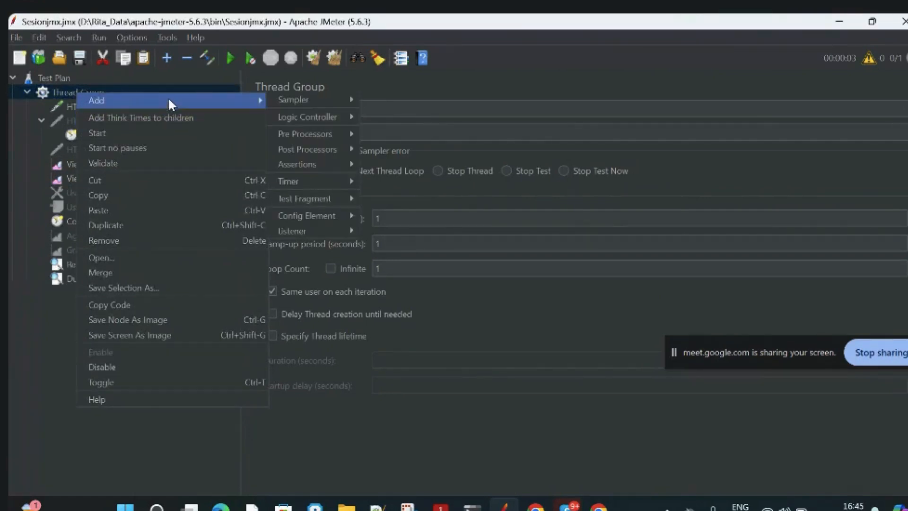
{"action": "mouse_move", "coordinate": [311, 165]}
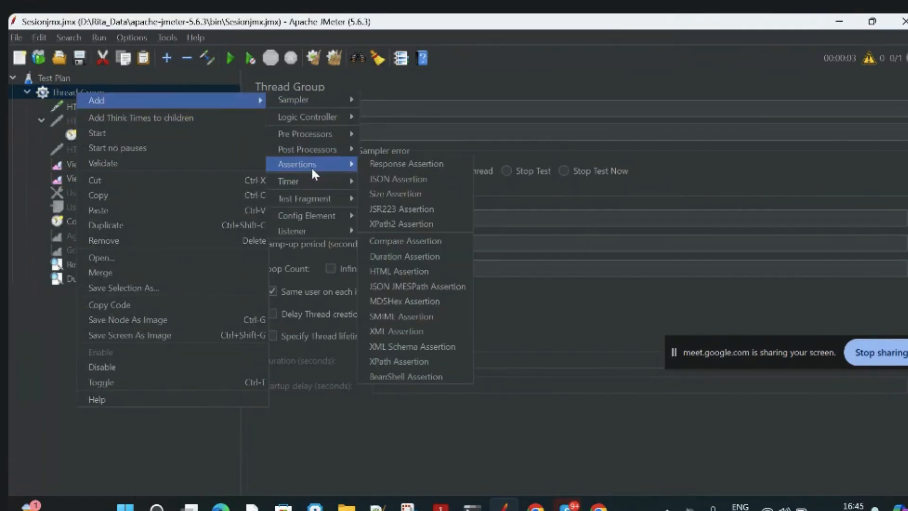
{"action": "left_click", "coordinate": [390, 193]}
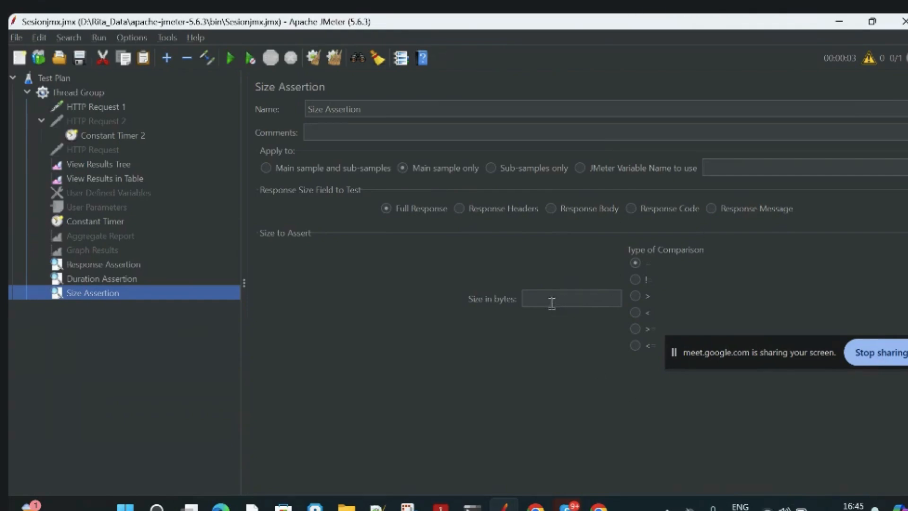
Set the Size Assertion to 4000 bytes with the greater-than comparison and compare it with the size in the results table.
{"action": "left_click", "coordinate": [548, 300]}
{"action": "type", "text": "4000"}
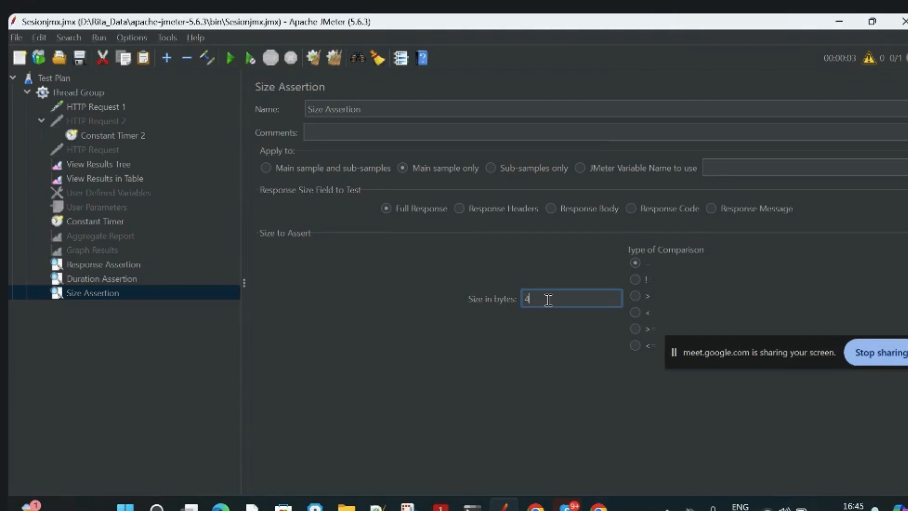
{"action": "left_click", "coordinate": [635, 296]}
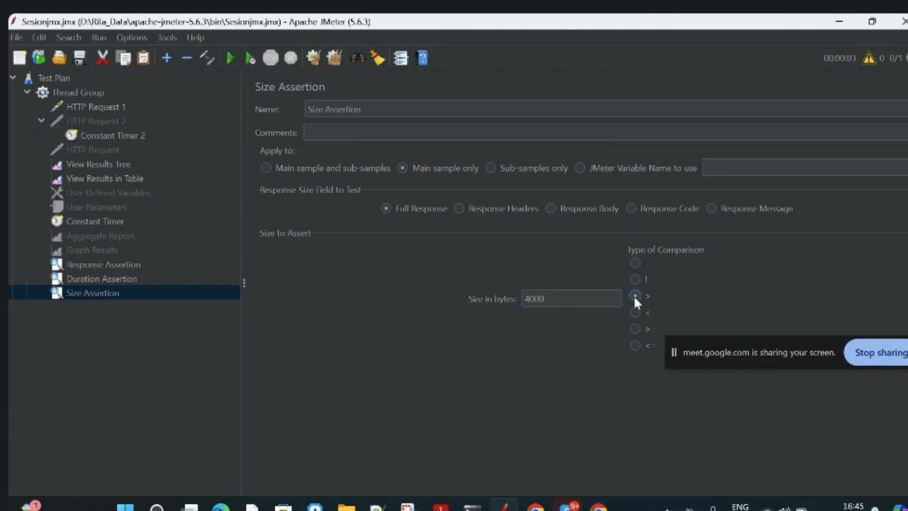
{"action": "left_click", "coordinate": [129, 178]}
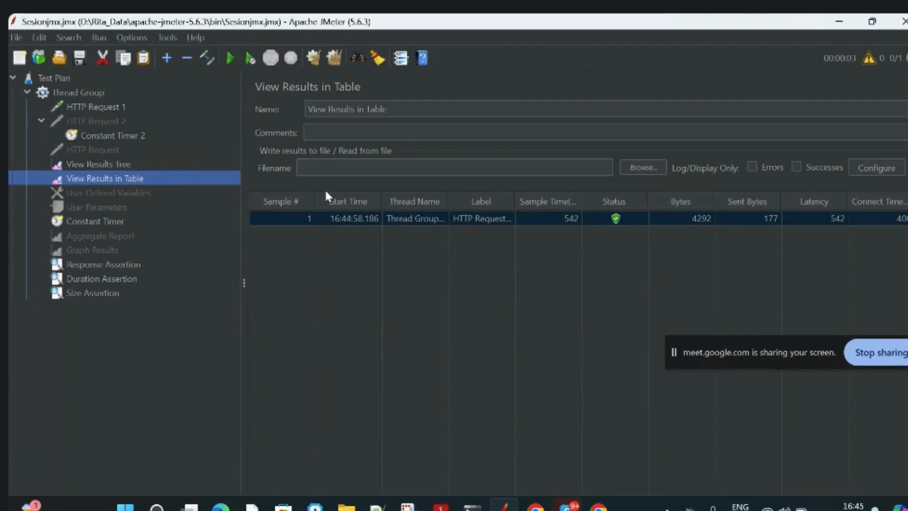
{"action": "left_click", "coordinate": [114, 293]}
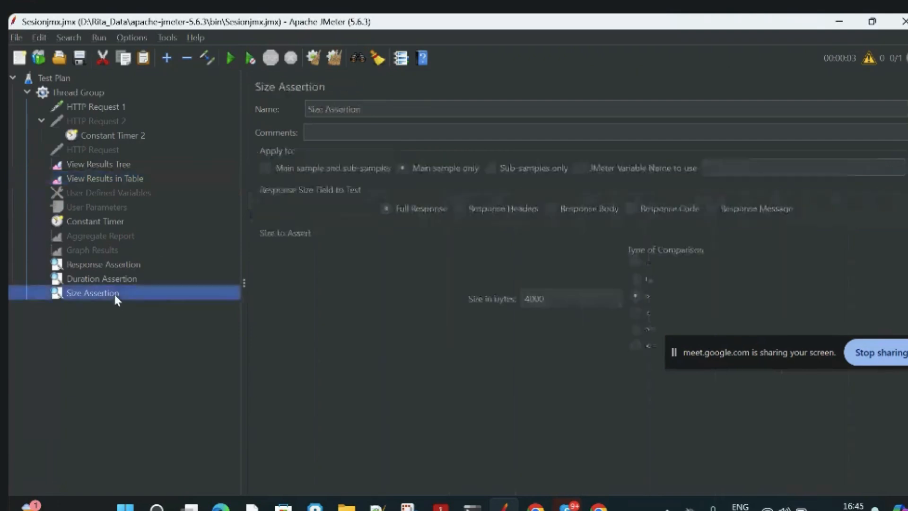
Clear all previous results and run the test plan with the Size Assertion requiring more than 4000 bytes.
{"action": "left_click", "coordinate": [551, 299]}
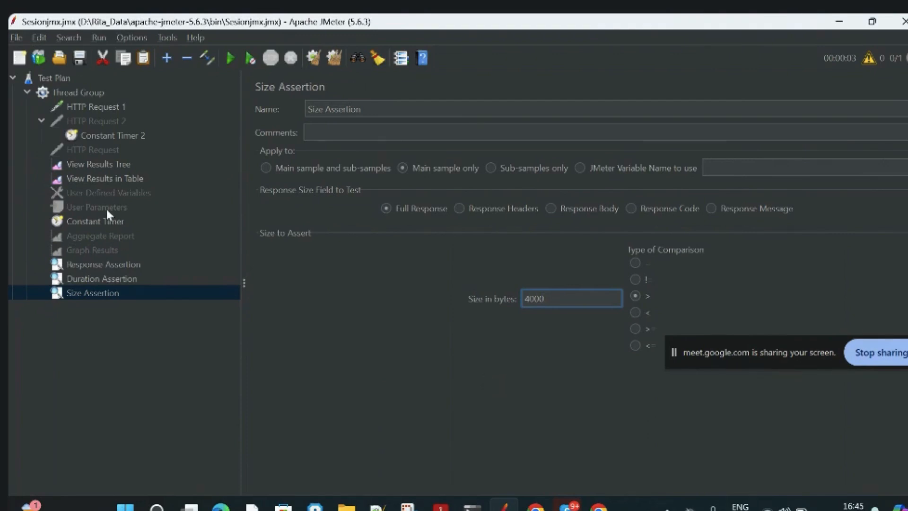
{"action": "left_click", "coordinate": [91, 166]}
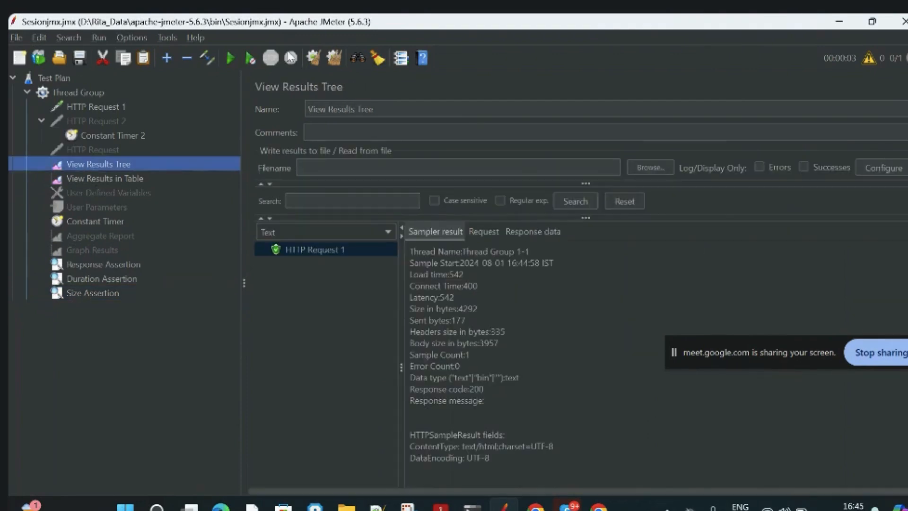
{"action": "left_click", "coordinate": [330, 58]}
{"action": "left_click", "coordinate": [82, 94]}
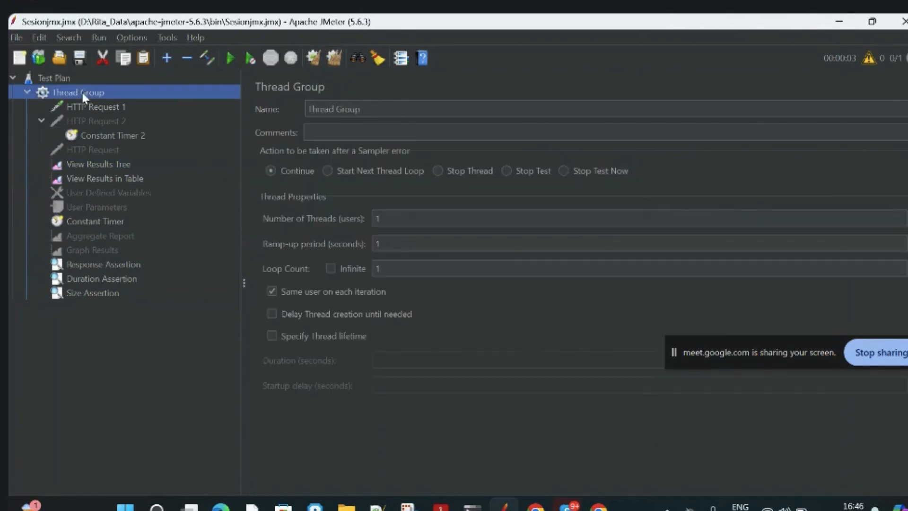
{"action": "left_click", "coordinate": [231, 55]}
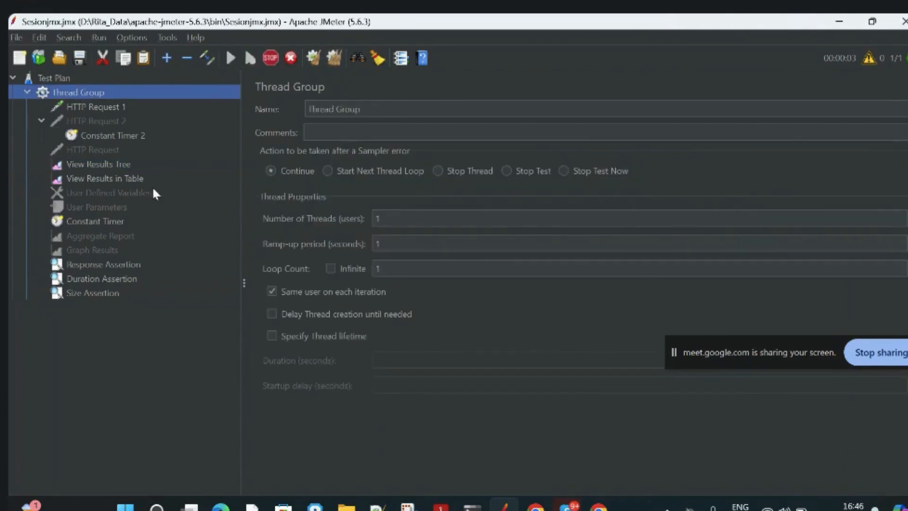
Inspect the HTTP Request 1 sampler result in the results tree, including its body size in bytes.
{"action": "left_click", "coordinate": [89, 166]}
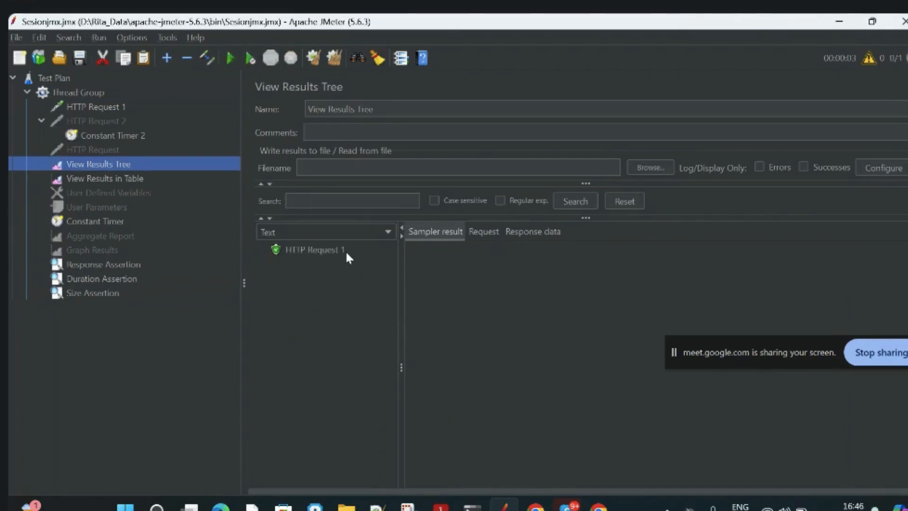
{"action": "left_click", "coordinate": [309, 251]}
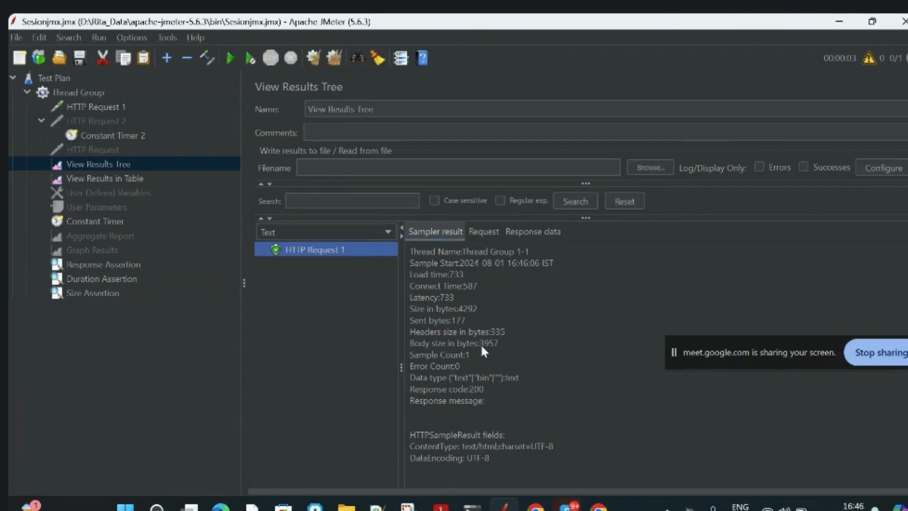
{"action": "left_click_drag", "start_coordinate": [479, 343], "coordinate": [494, 346]}
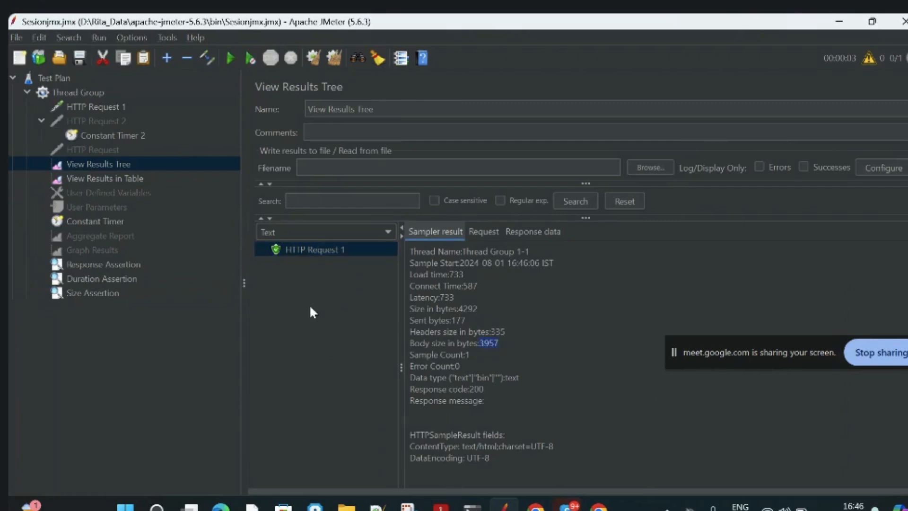
Change the Size Assertion's type of comparison to equals.
{"action": "left_click", "coordinate": [80, 93]}
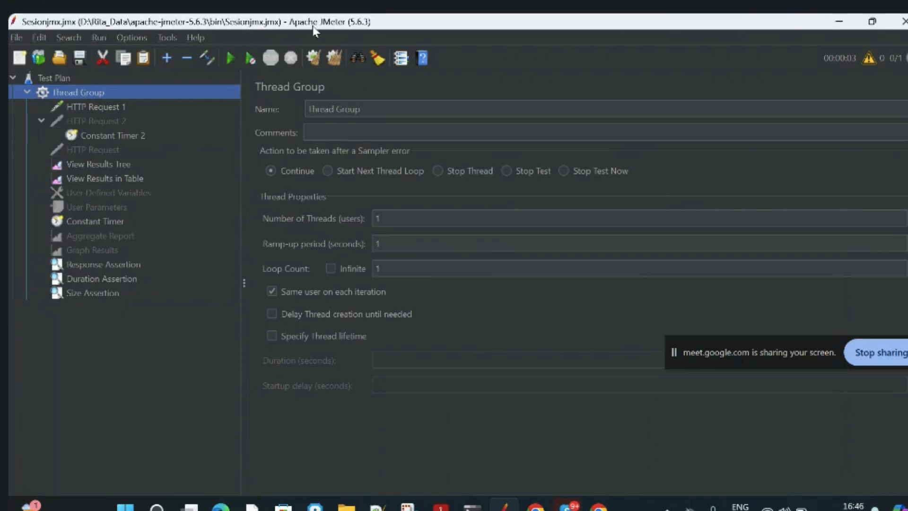
{"action": "left_click", "coordinate": [119, 293]}
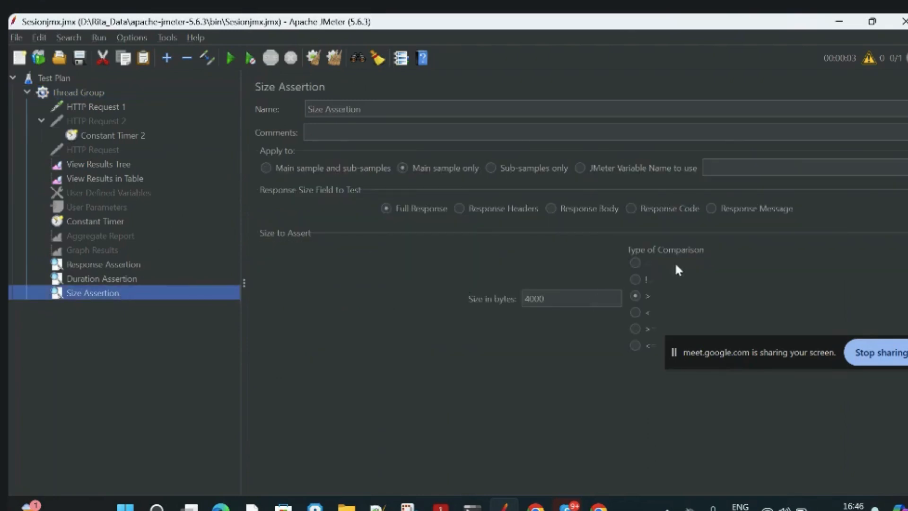
{"action": "left_click", "coordinate": [635, 263]}
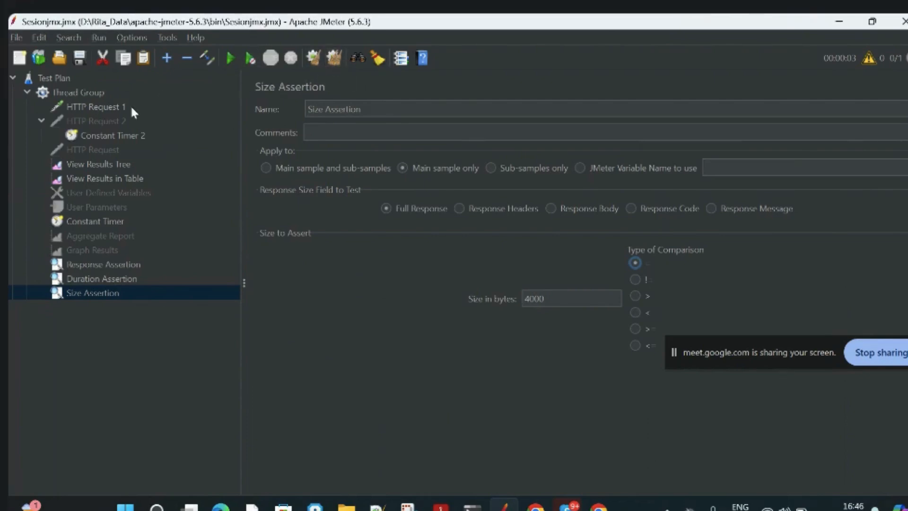
Clear the results tree and rerun the test plan with the equals size comparison.
{"action": "left_click", "coordinate": [86, 92]}
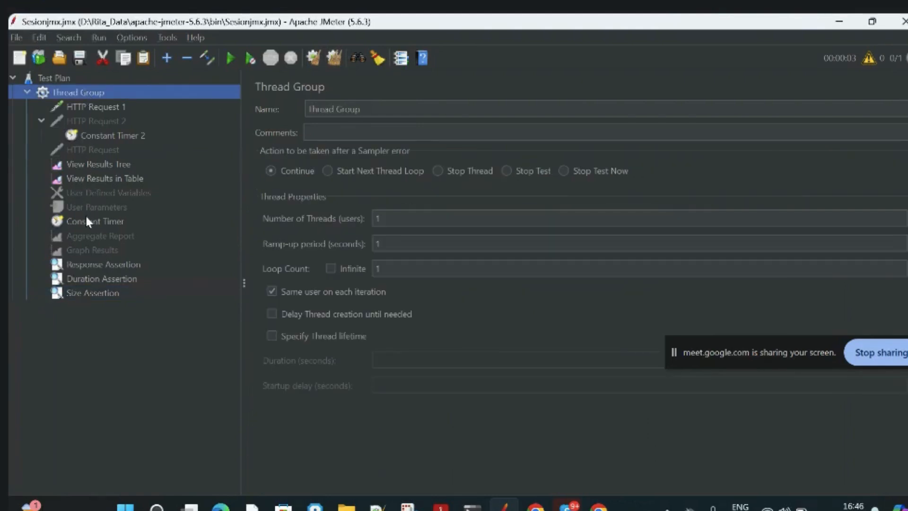
{"action": "left_click", "coordinate": [84, 164]}
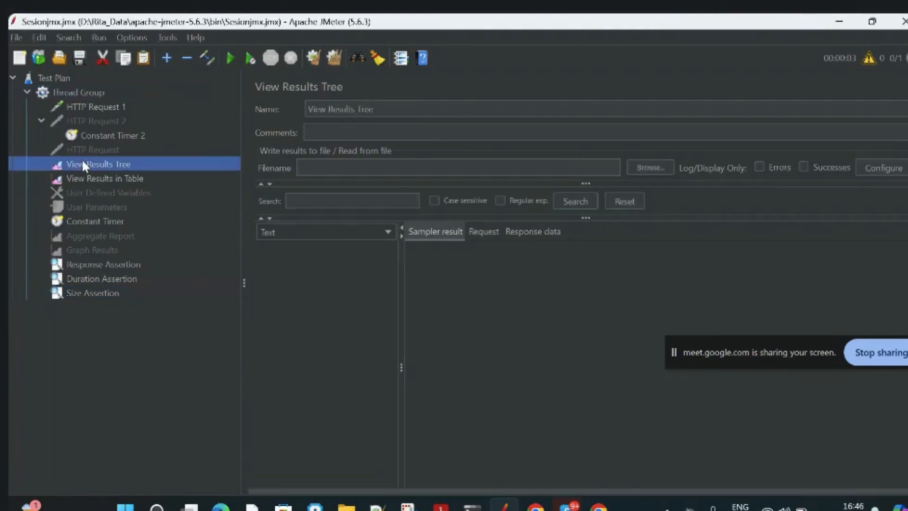
{"action": "left_click", "coordinate": [228, 58]}
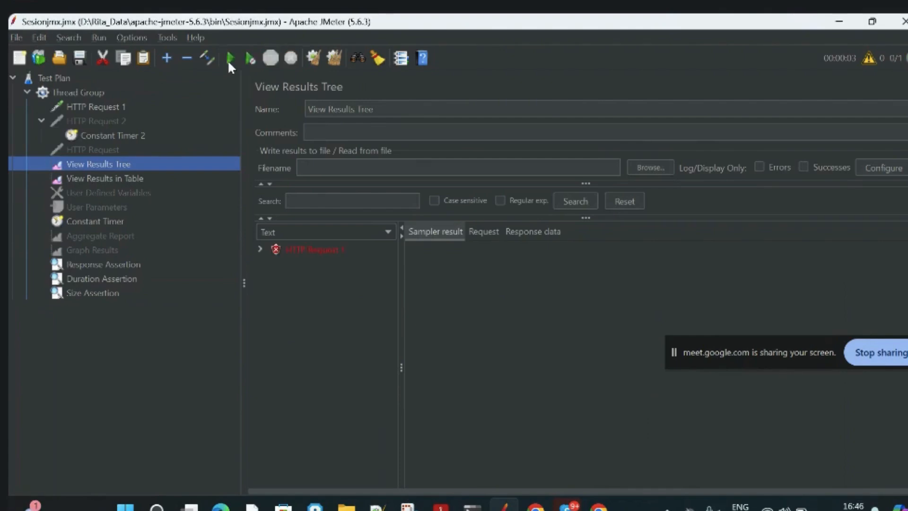
Inspect the HTTP Request 1 result with its assertion details and compare it with the byte size set in the Size Assertion.
{"action": "left_click", "coordinate": [324, 251]}
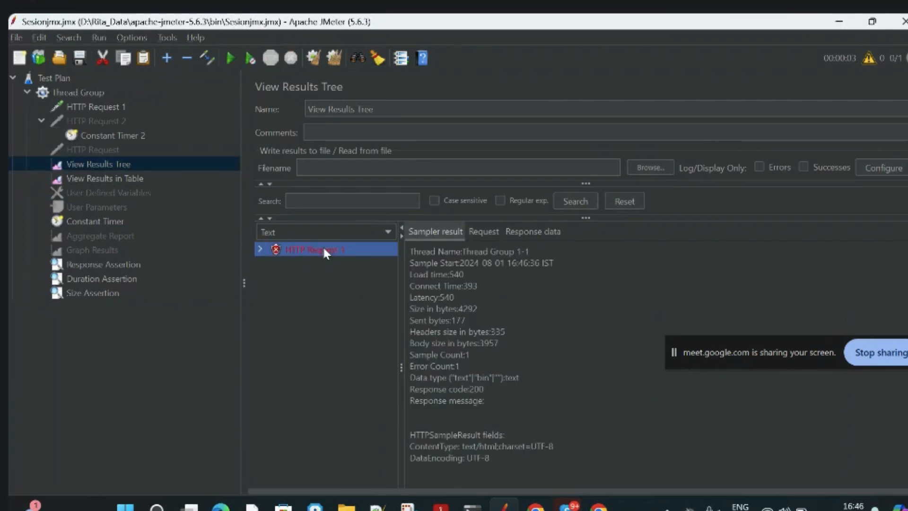
{"action": "left_click", "coordinate": [260, 249]}
{"action": "left_click", "coordinate": [97, 295]}
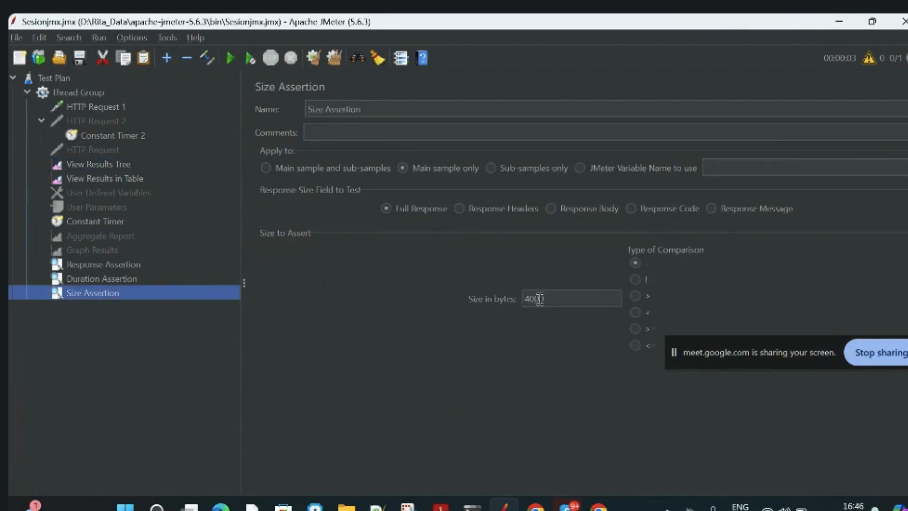
{"action": "left_click", "coordinate": [563, 298]}
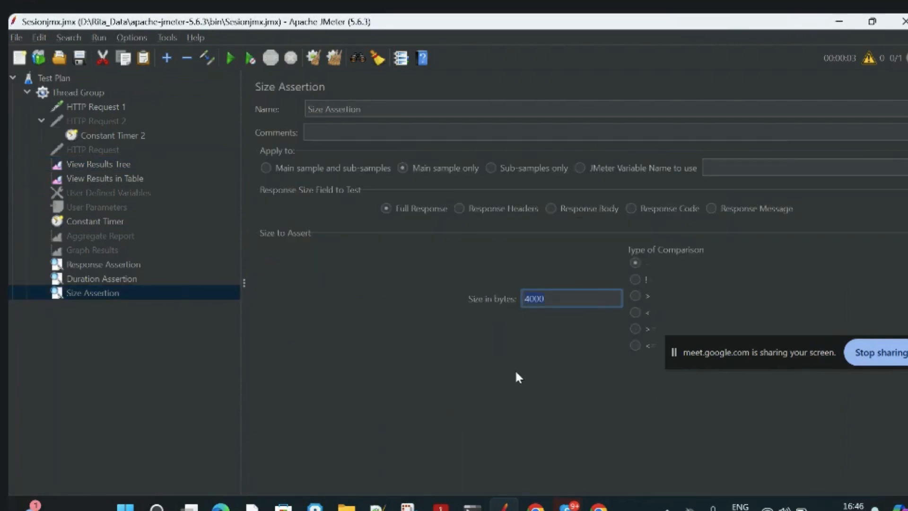
{"action": "left_click", "coordinate": [54, 79]}
{"action": "left_click", "coordinate": [61, 92]}
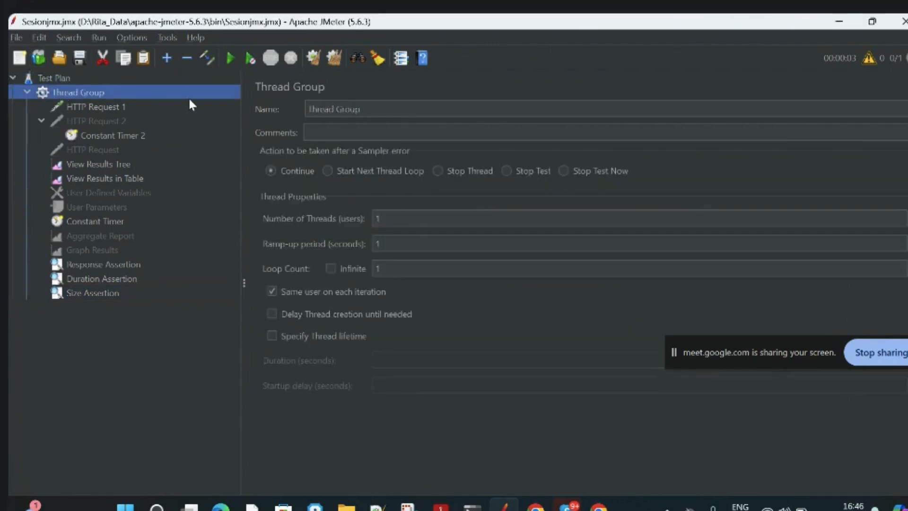
{"action": "right_click", "coordinate": [147, 94]}
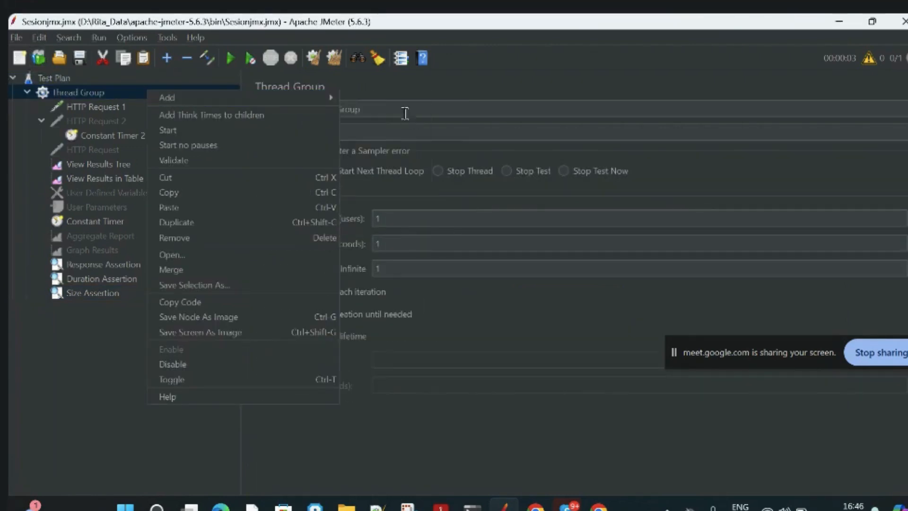
{"action": "mouse_move", "coordinate": [280, 103]}
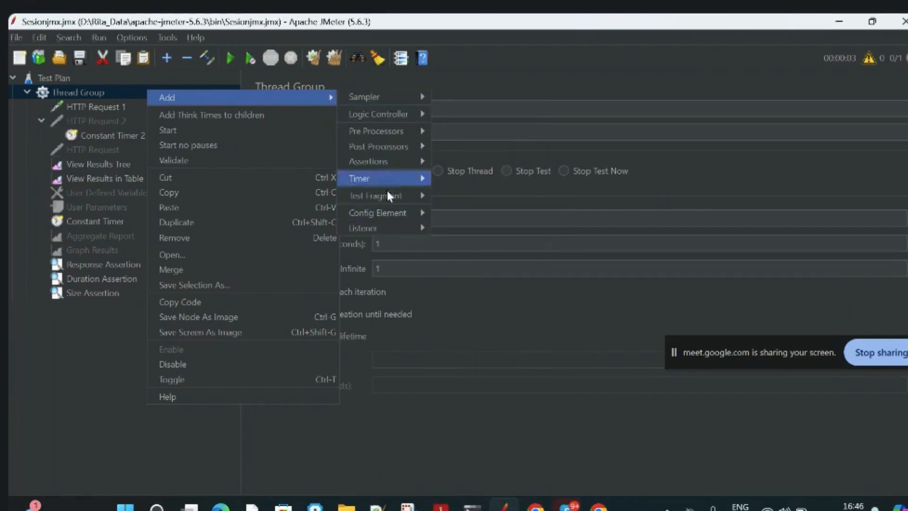
{"action": "mouse_move", "coordinate": [398, 132]}
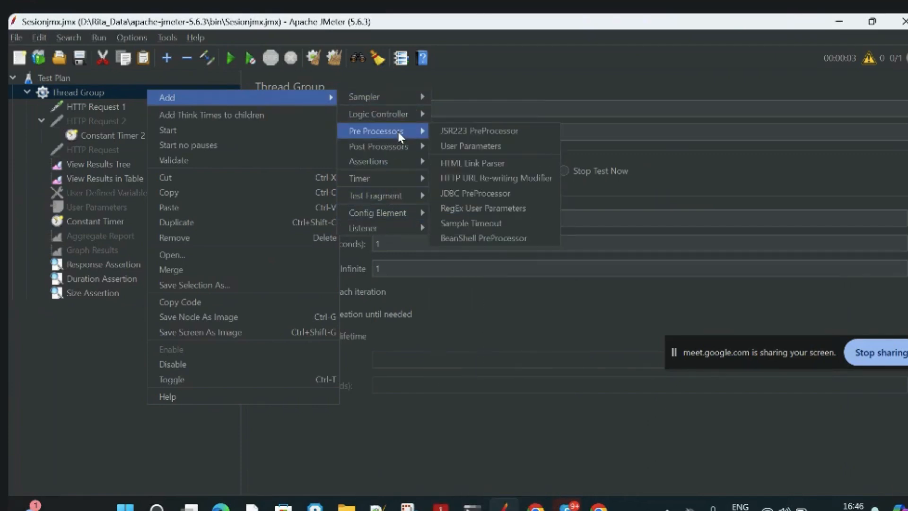
{"action": "mouse_move", "coordinate": [393, 114]}
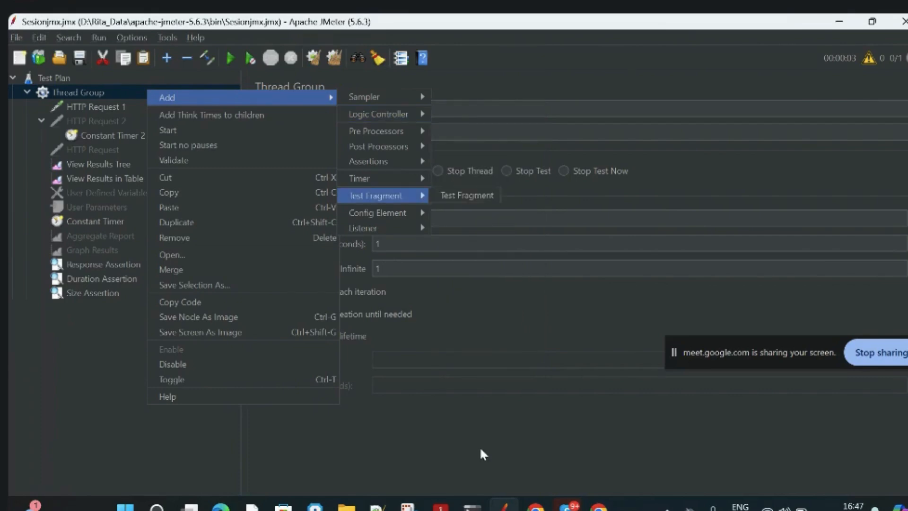
{"action": "mouse_move", "coordinate": [536, 505]}
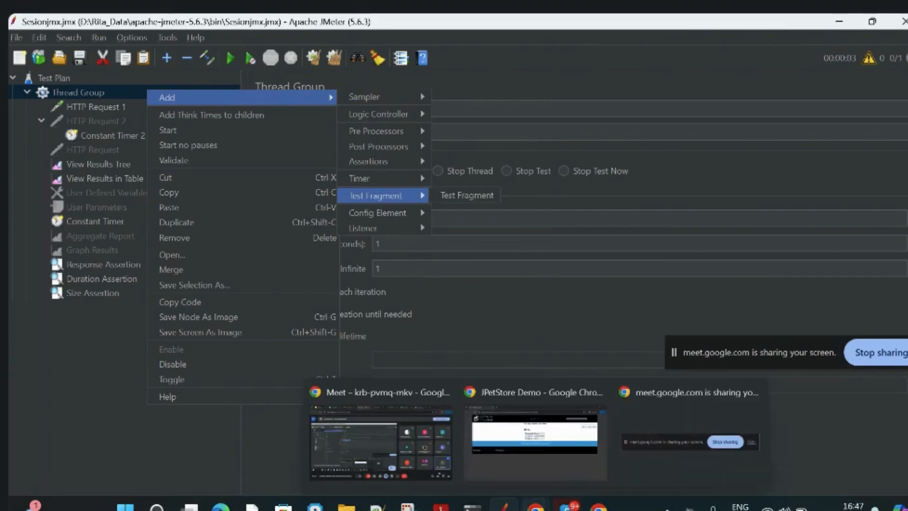
{"action": "mouse_move", "coordinate": [408, 430]}
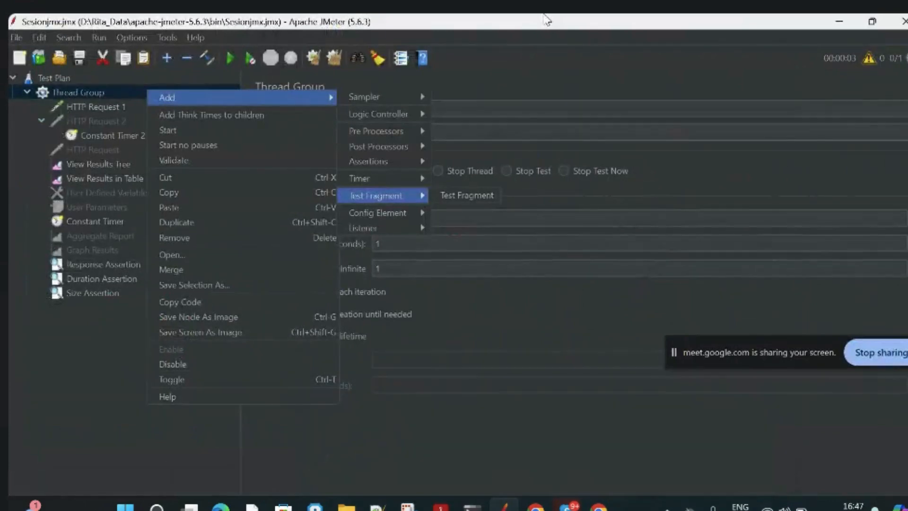
{"action": "left_click", "coordinate": [510, 433]}
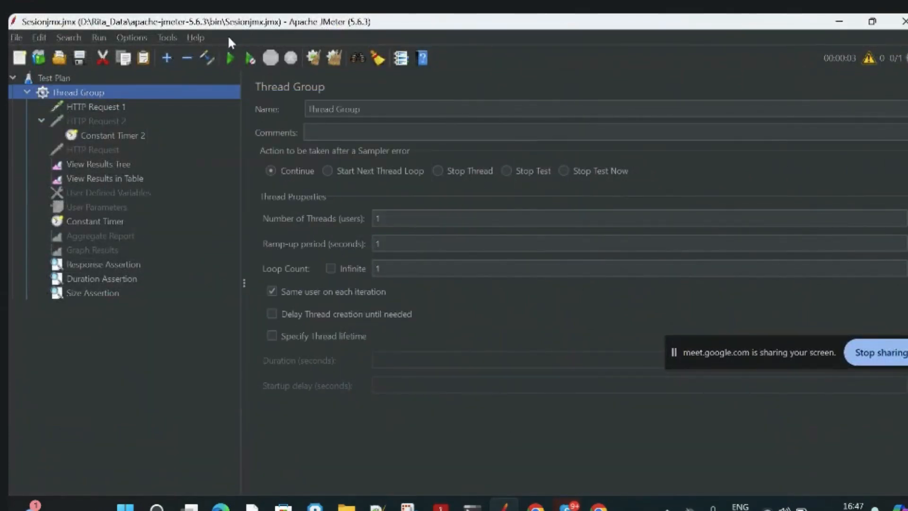